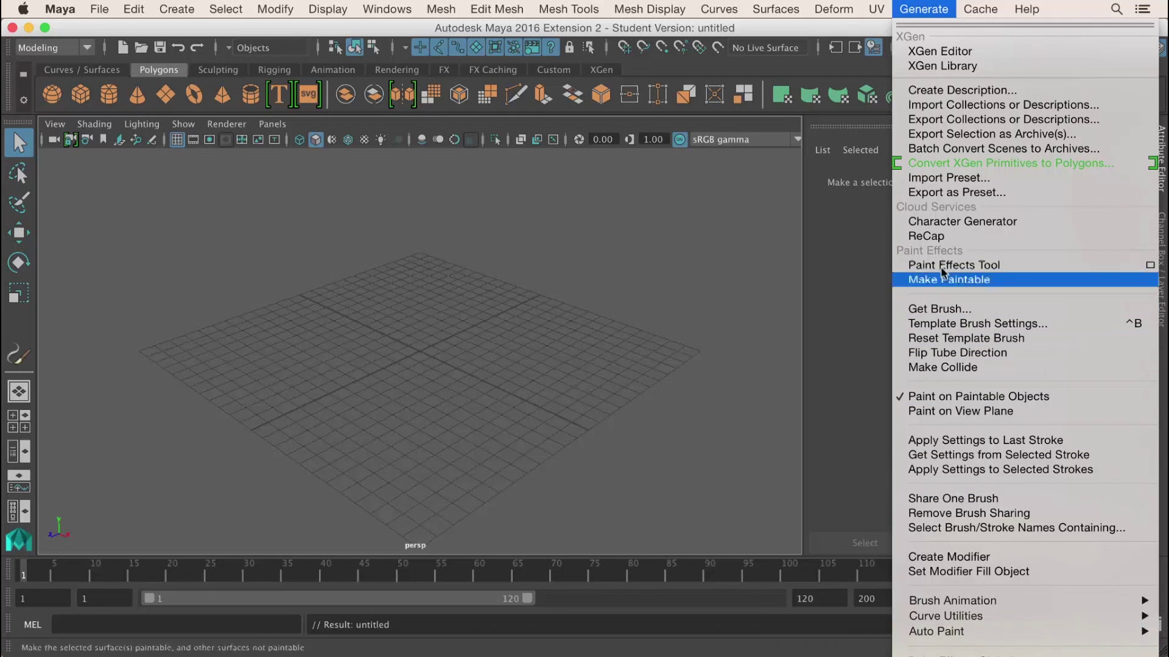
- Open the Paint Effects brush library with Get Brush and move the Content Browser clear of the screen centre
left_click(936, 309)
left_click_drag(590, 84, 582, 55)
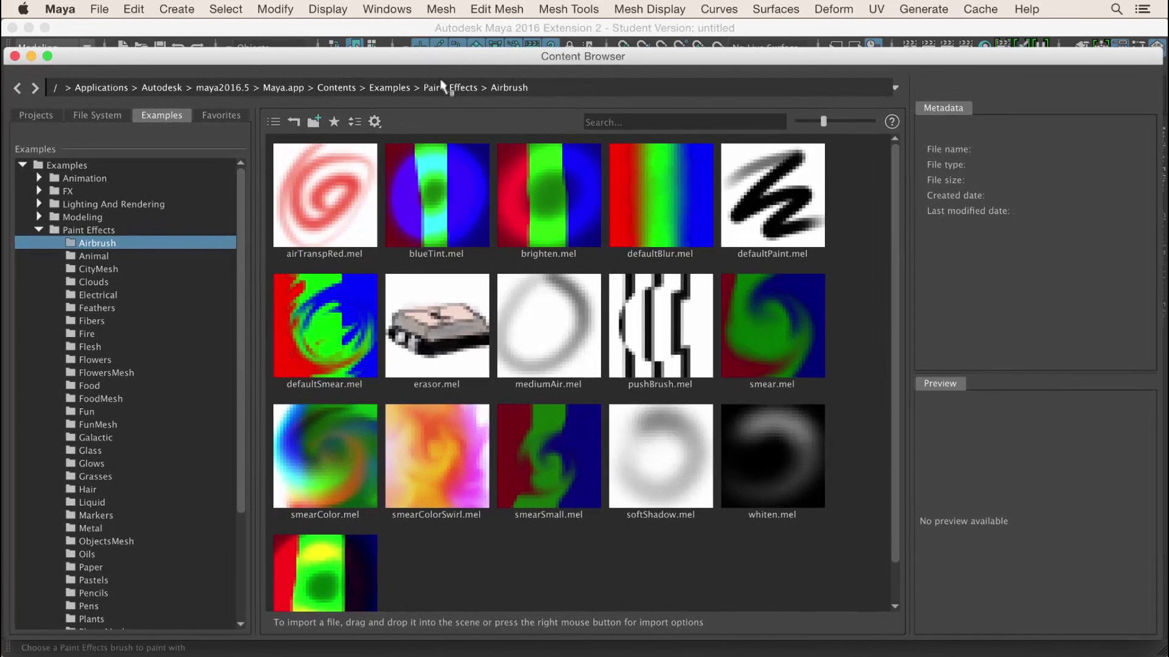
left_click(399, 9)
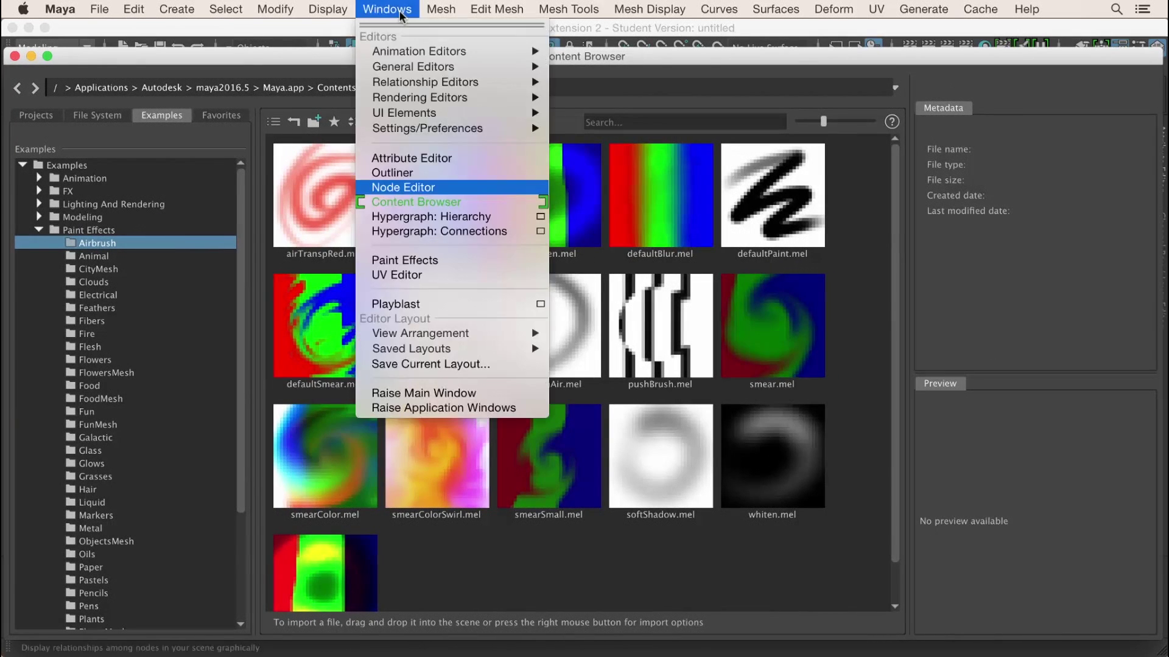
mouse_move(410, 69)
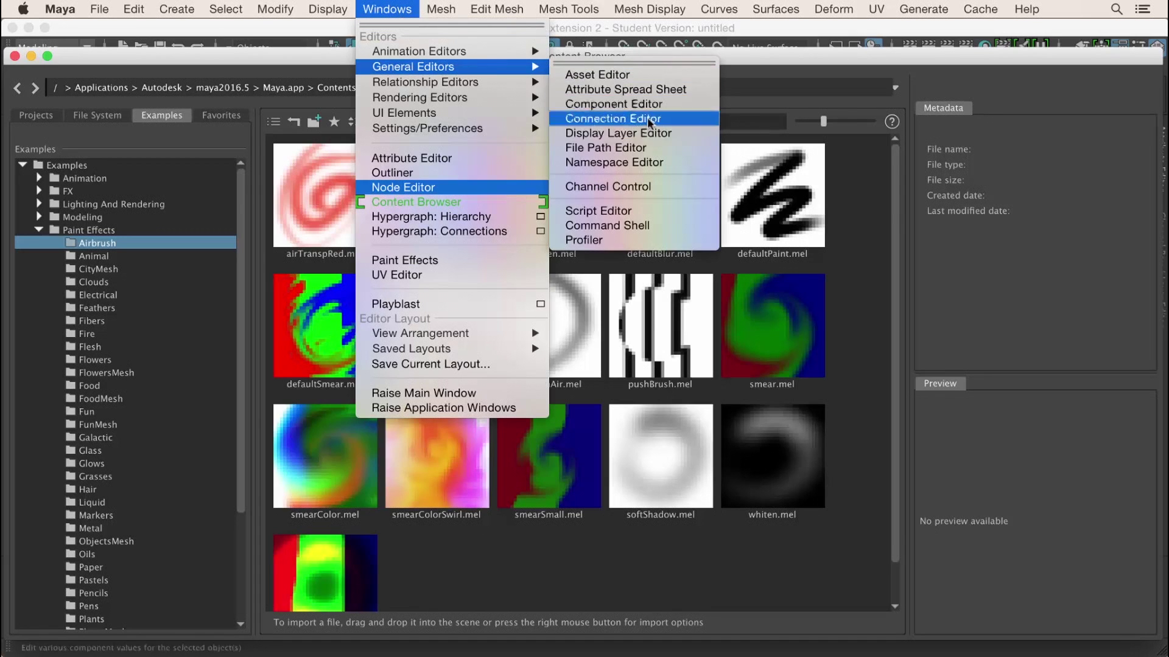
left_click(757, 62)
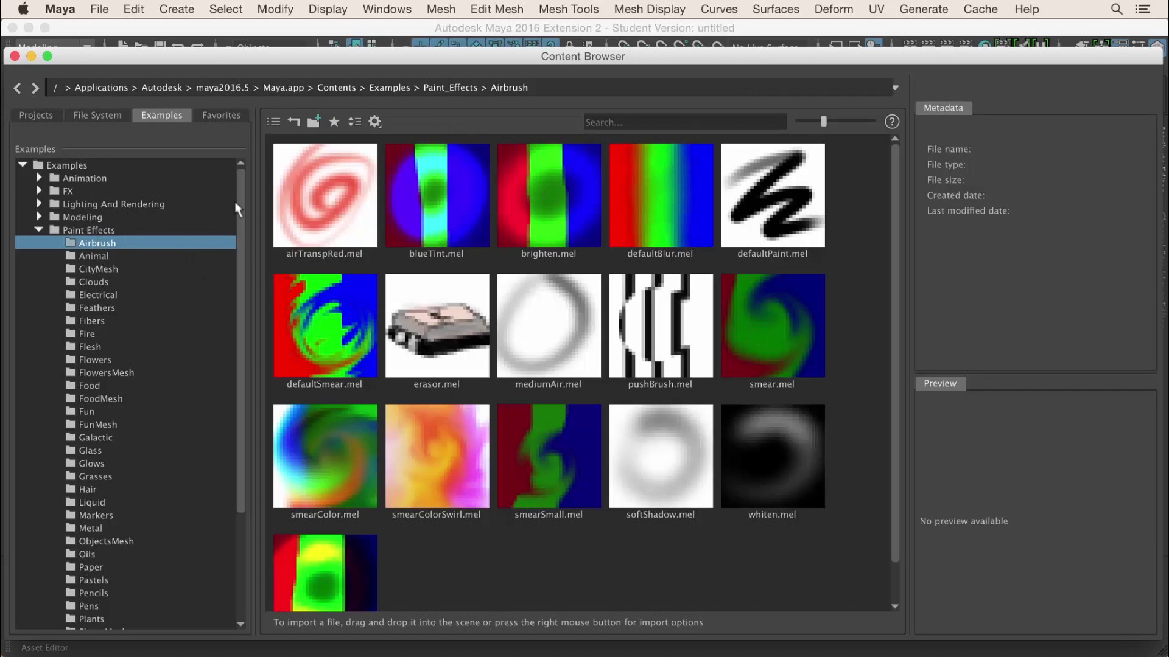
- Look through the Paint Effects brush folders Flowers, FlowersMesh, Grasses, PlantsMesh, Underwater, TreesMesh and Toon
left_click_drag(241, 201, 241, 241)
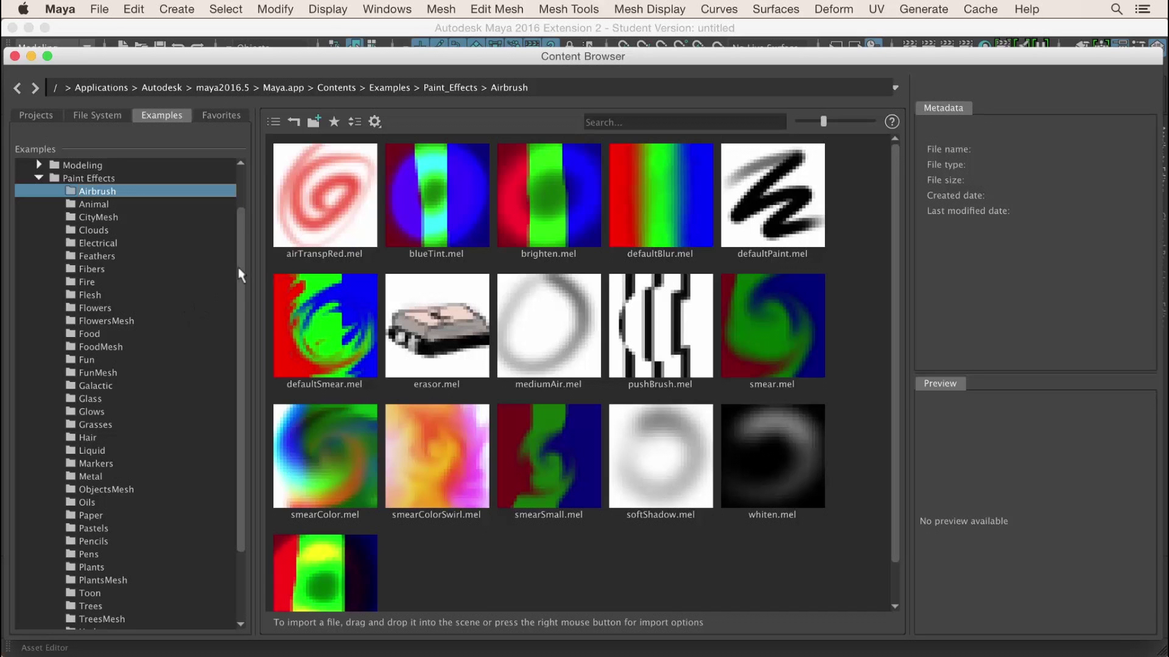
left_click(100, 308)
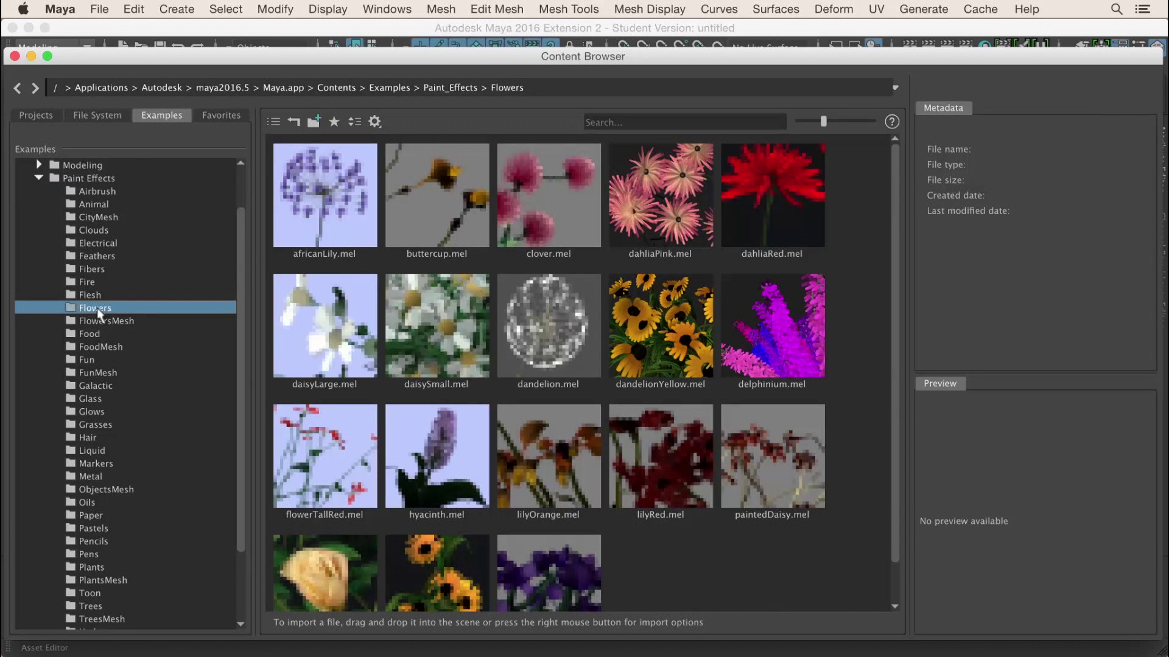
left_click(133, 322)
left_click(95, 425)
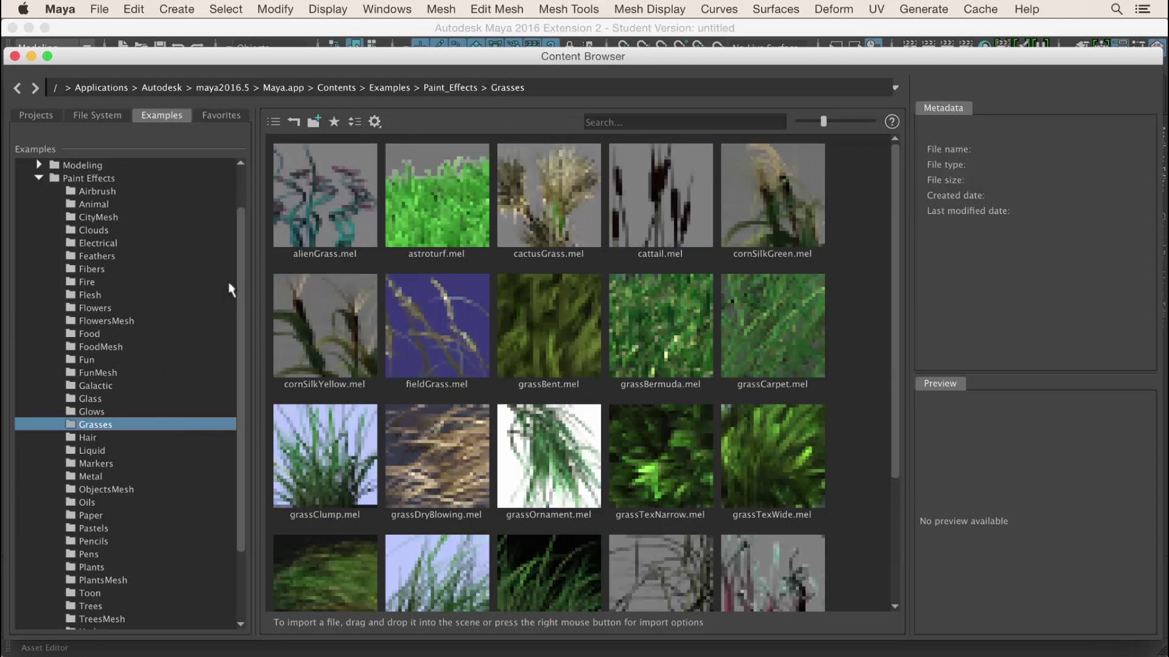
scroll(233, 311, "down", 5)
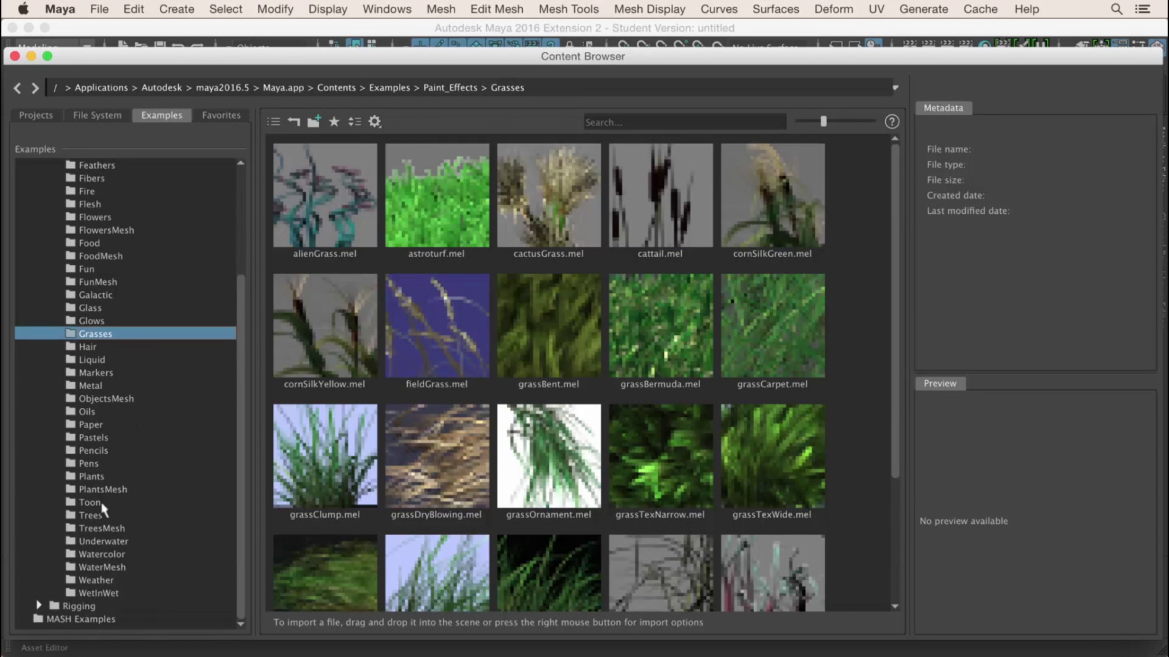
left_click(103, 491)
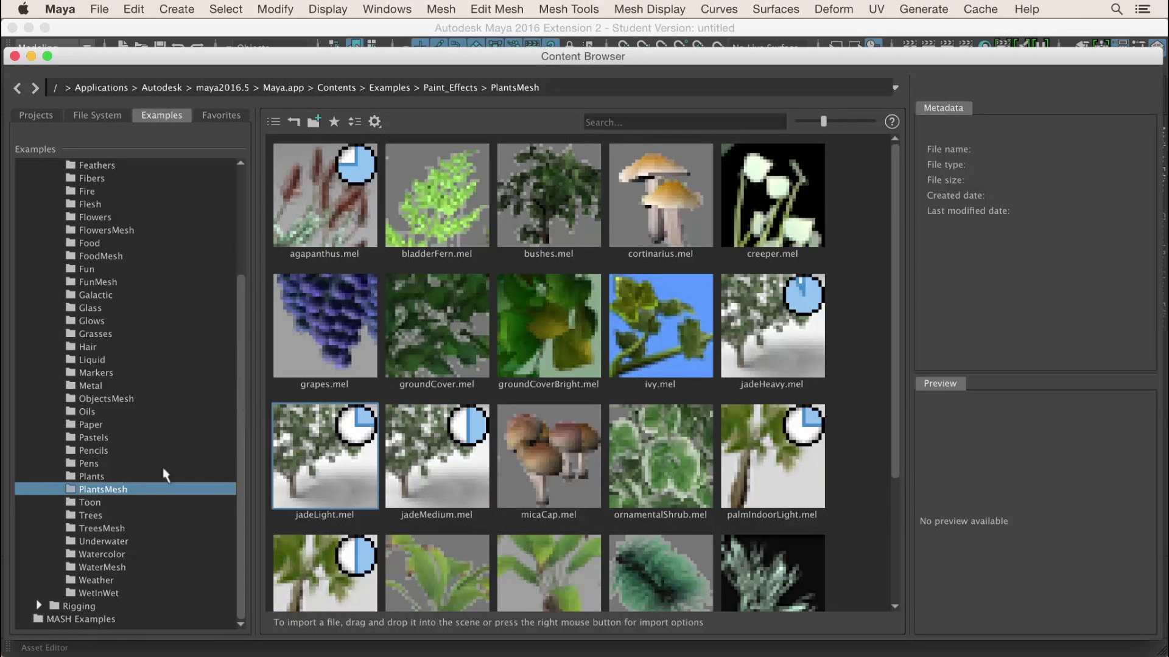
left_click(114, 543)
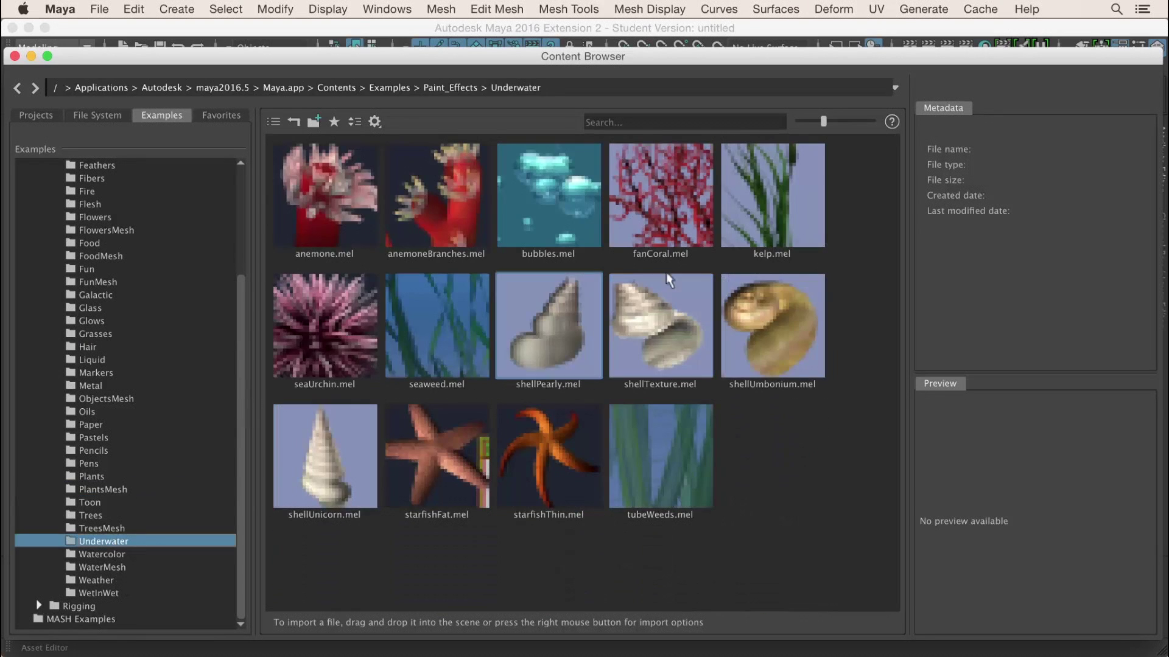
left_click(114, 528)
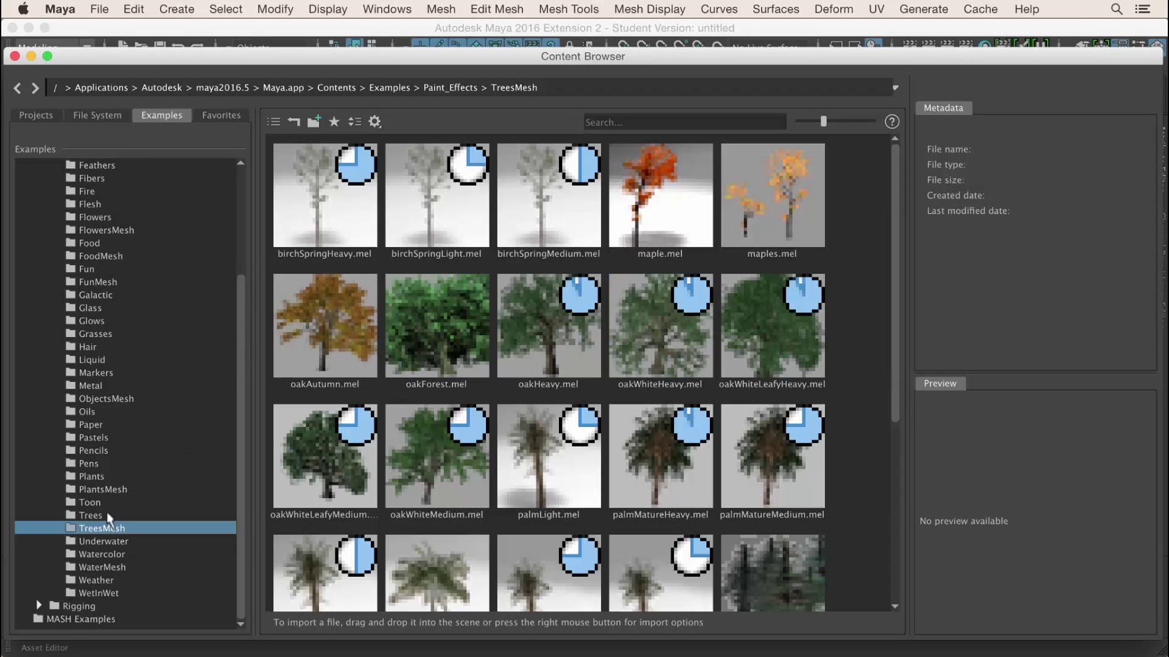
left_click(92, 503)
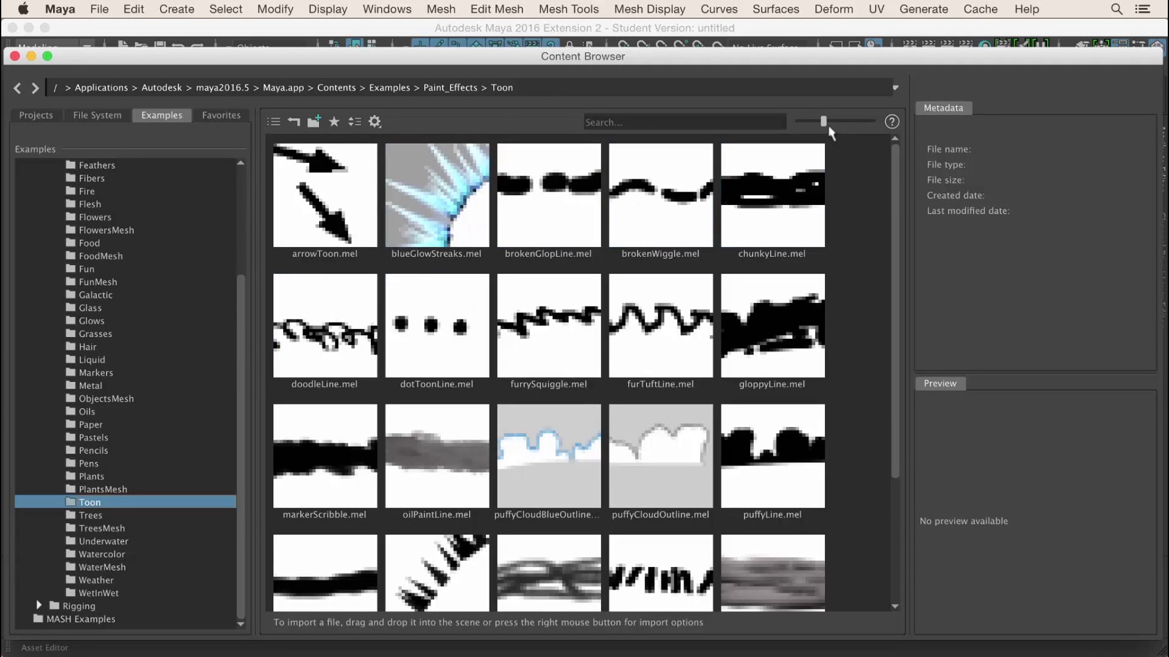
- Shrink the brush thumbnails to a small size, check the Pastels brushes and show the Oils folder
left_click_drag(821, 126, 801, 122)
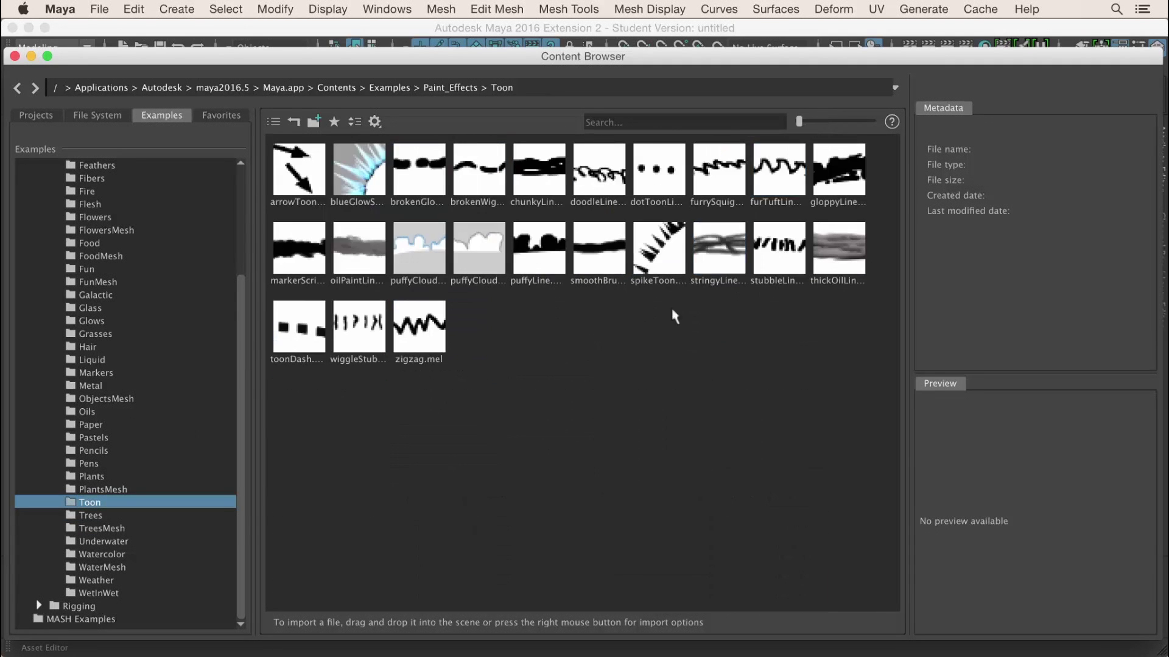
left_click(92, 438)
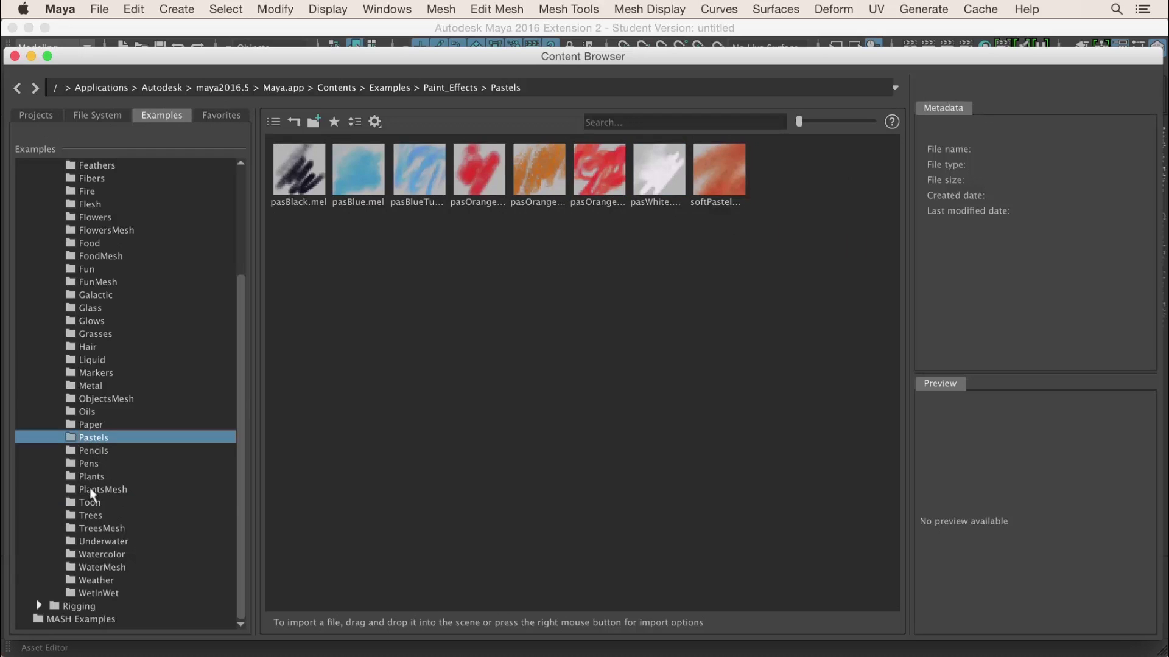
left_click(89, 411)
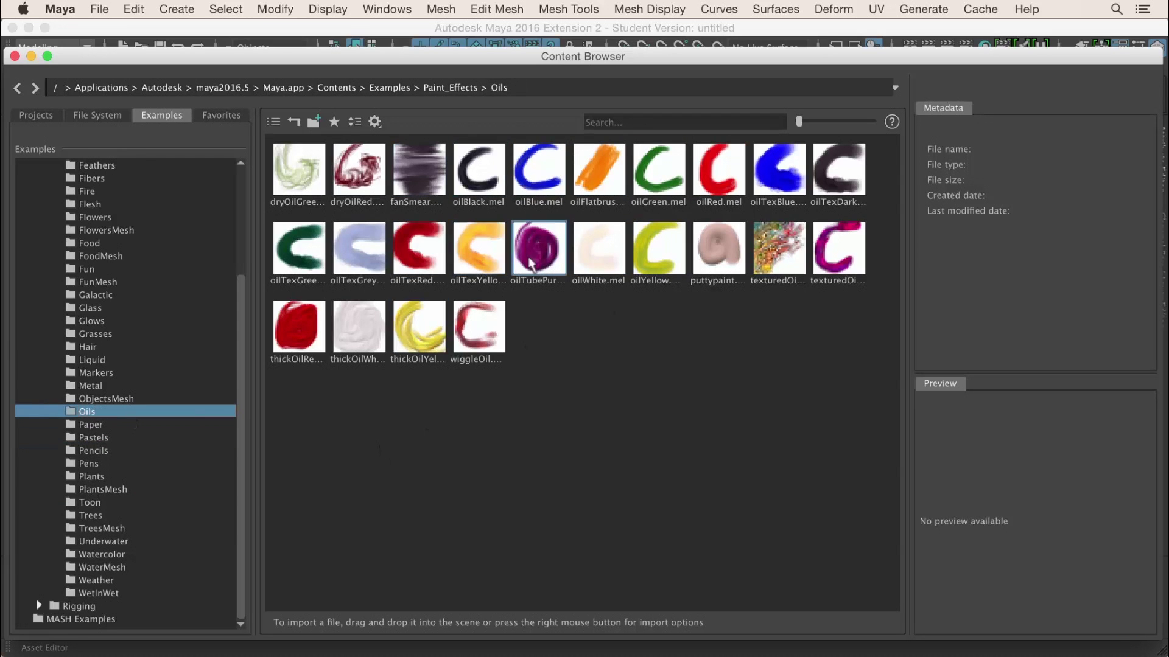
- Paint a wavy stroke across the middle of the grid with the oilTexYellow brush, then deselect it
left_click(489, 237)
left_click_drag(521, 58, 488, 546)
mouse_move(287, 388)
left_mouse_down()
mouse_move(362, 365)
mouse_move(557, 343)
mouse_move(546, 352)
left_mouse_up()
left_click(19, 142)
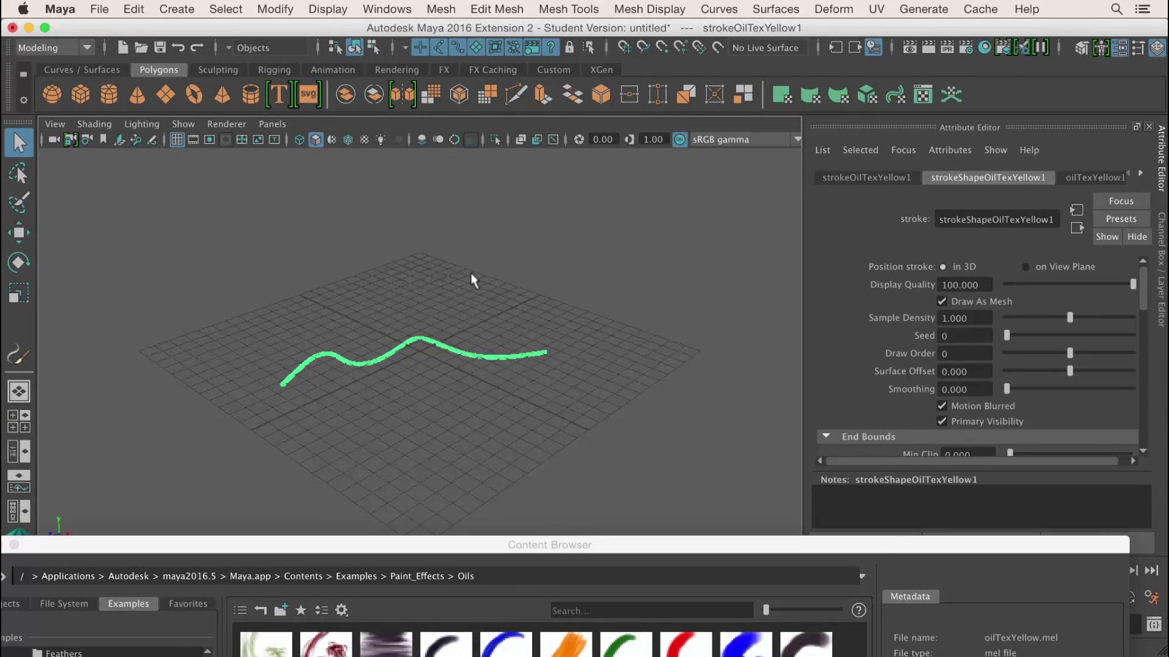
left_click_drag(441, 269, 446, 290, "alt")
right_click_drag(446, 290, 614, 335, "alt")
left_click(569, 291)
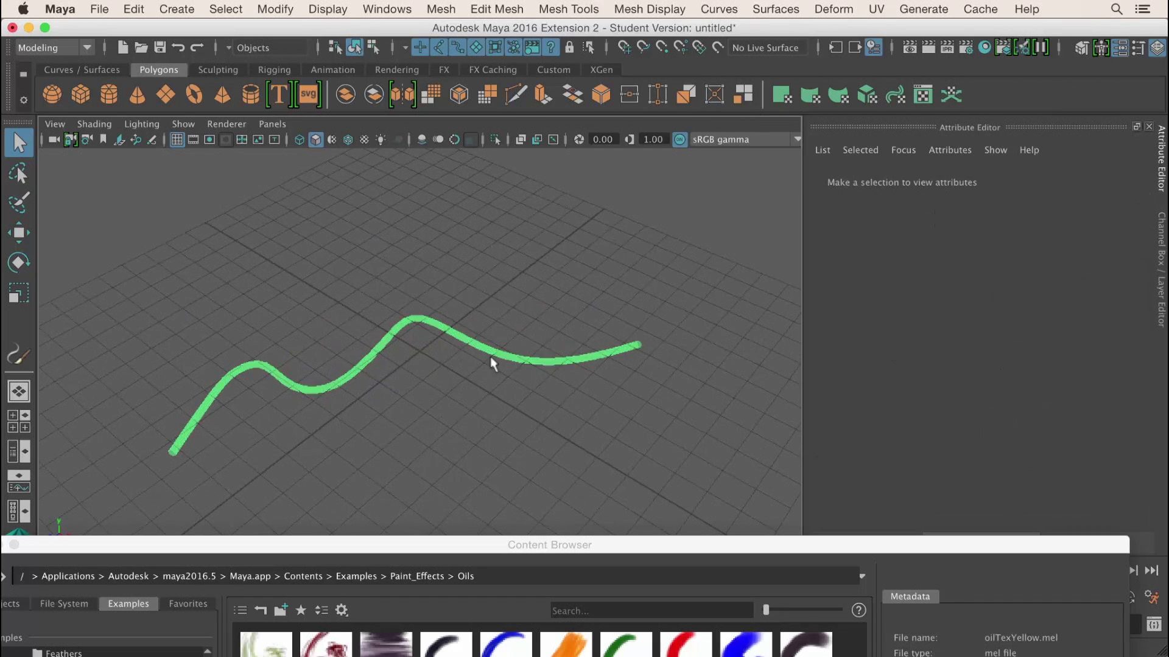
- Set the viewport renderer to Legacy Default Viewport and render the yellow stroke in the perspective view
left_click(220, 128)
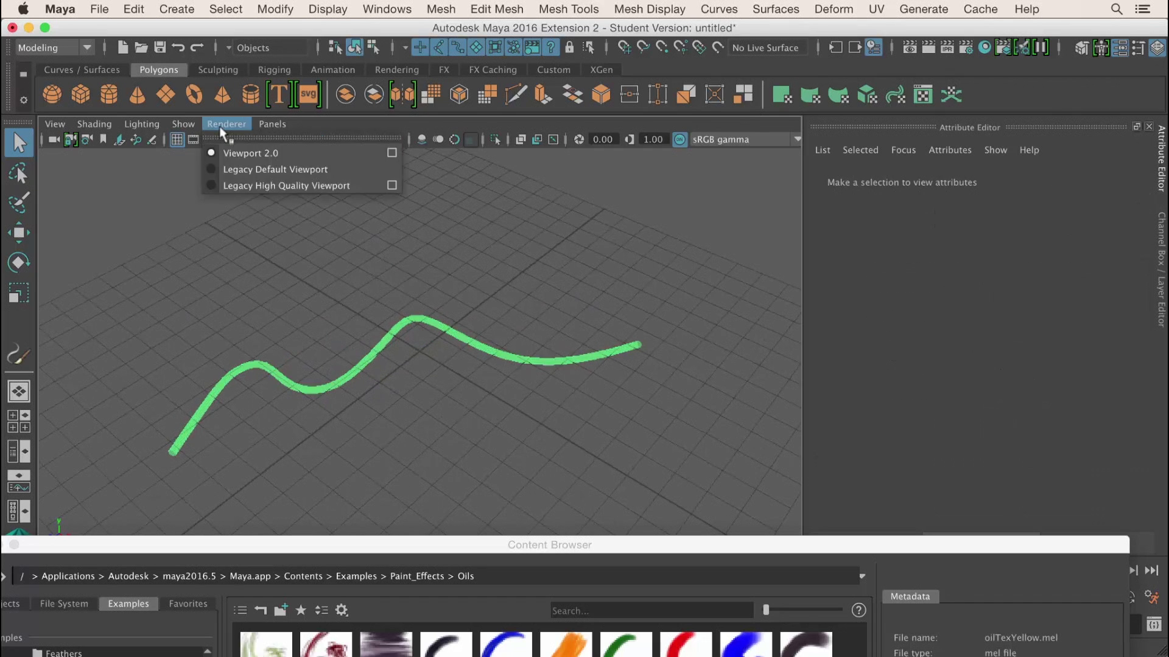
left_click(259, 170)
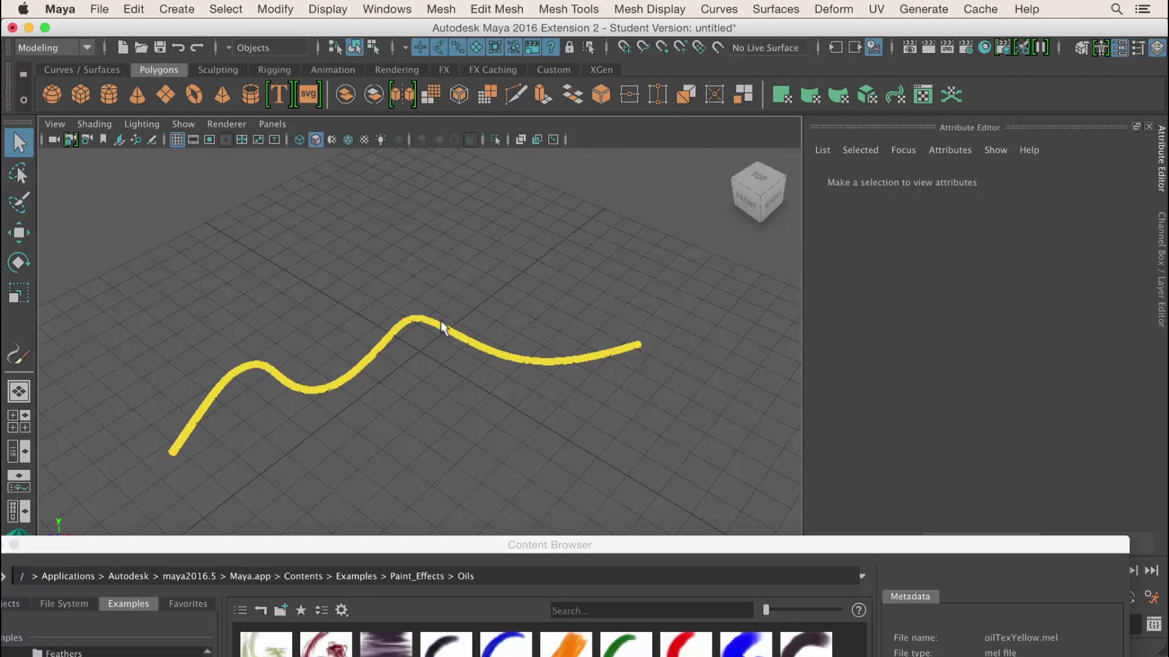
left_click(929, 49)
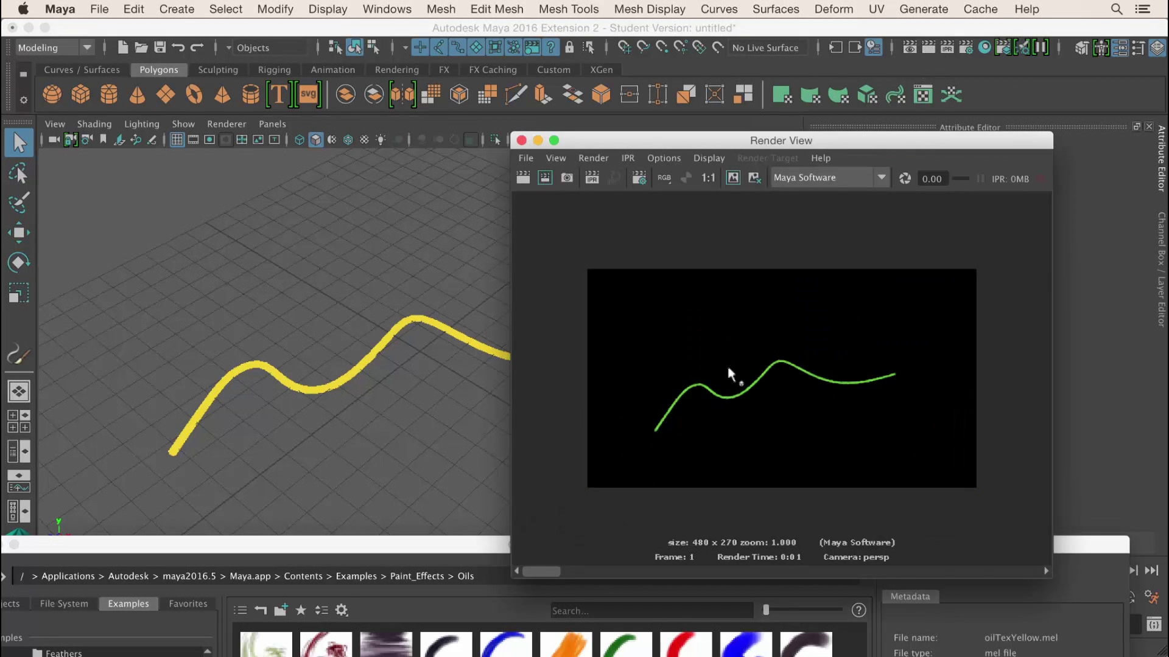
- Paint a second wavy stroke in front of the yellow one with the dryOilRed brush and re-render the scene
left_click_drag(448, 543, 495, 151)
left_click(366, 263)
left_click_drag(389, 153, 386, 541)
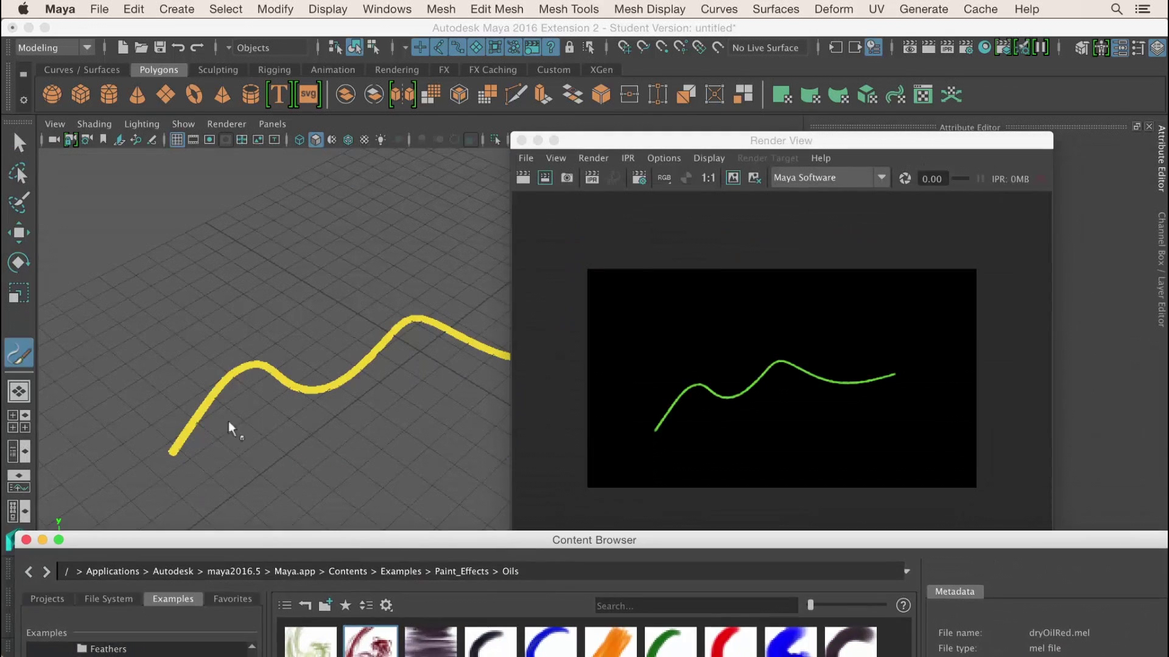
left_click(229, 423)
mouse_move(237, 435)
left_mouse_down()
mouse_move(395, 399)
mouse_move(524, 400)
left_mouse_up()
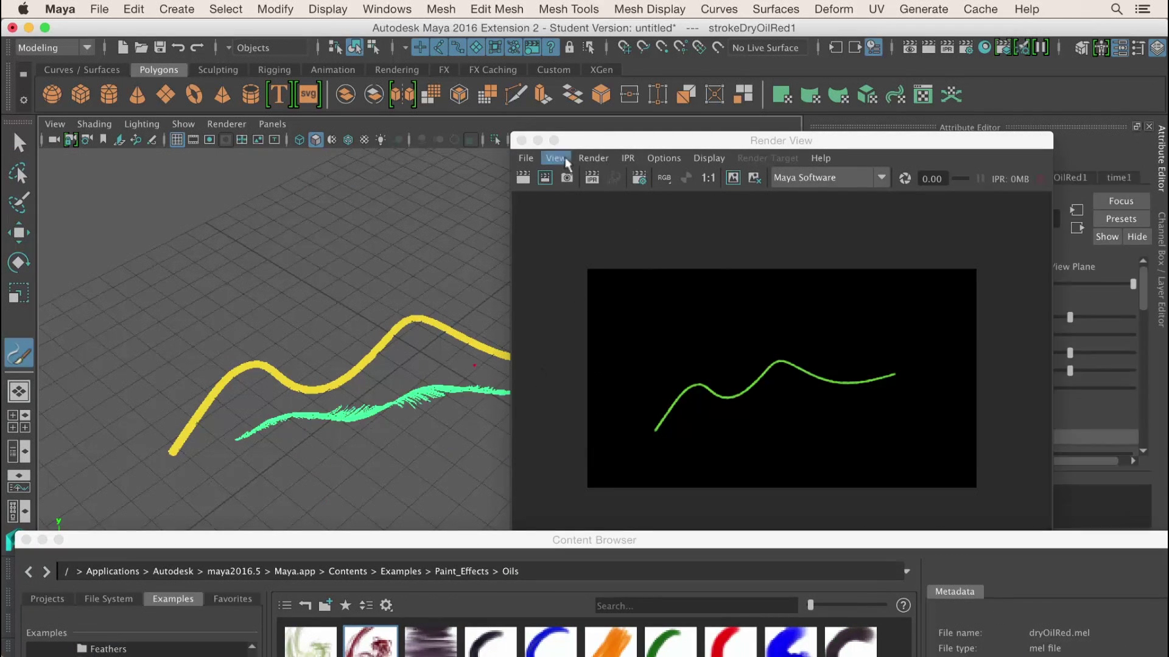
left_click(523, 177)
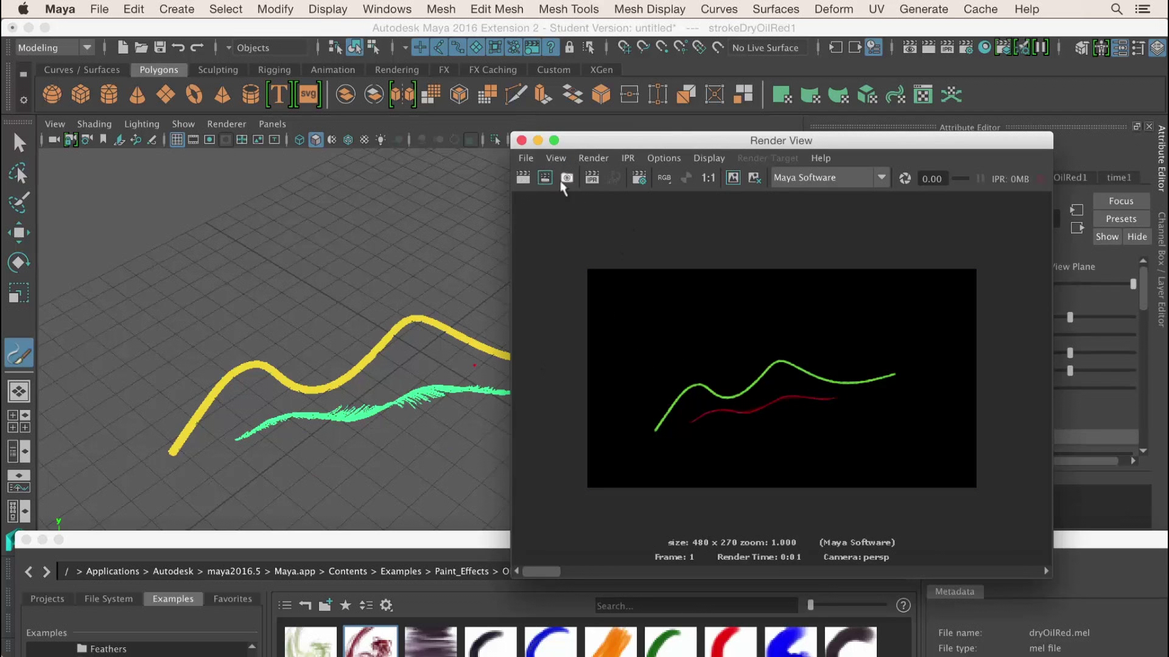
left_click(521, 141)
- Choose the treeLeafy brush from the Trees folder and paint a single small tree at the grid centre
left_click_drag(517, 538, 509, 42)
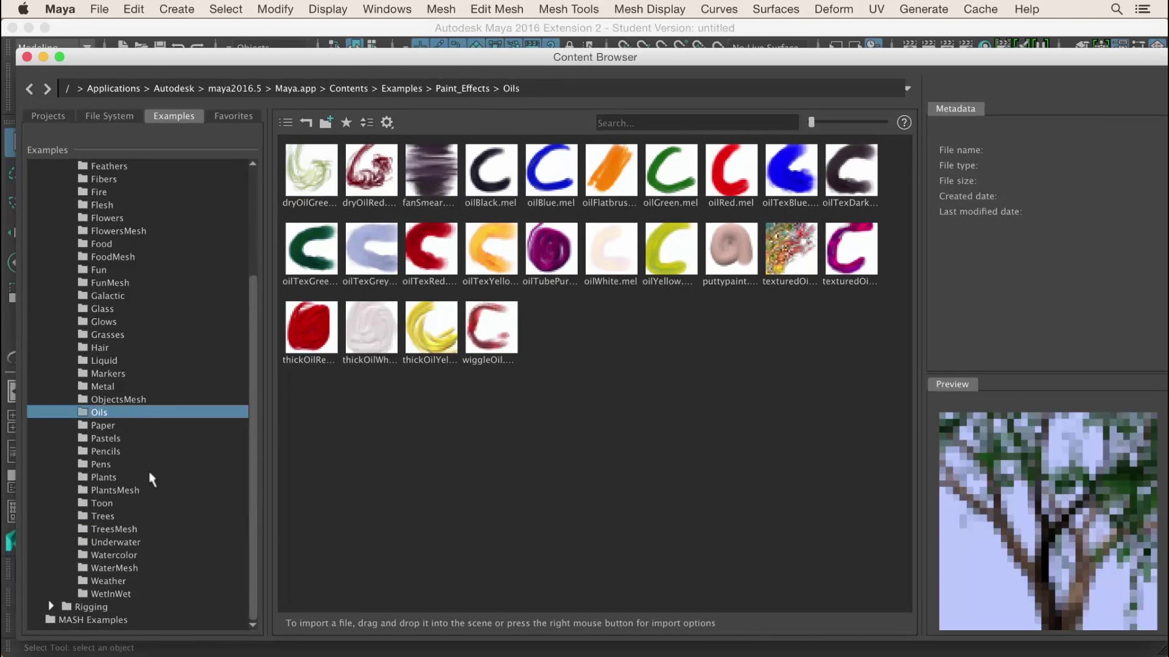
left_click(104, 517)
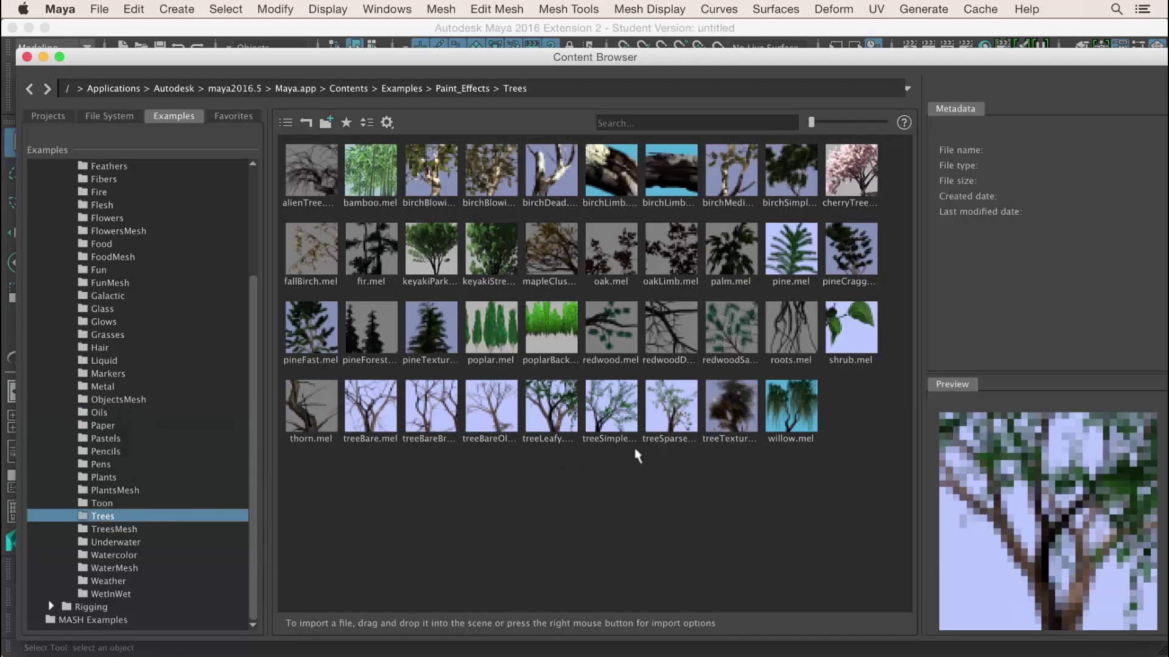
left_click(554, 416)
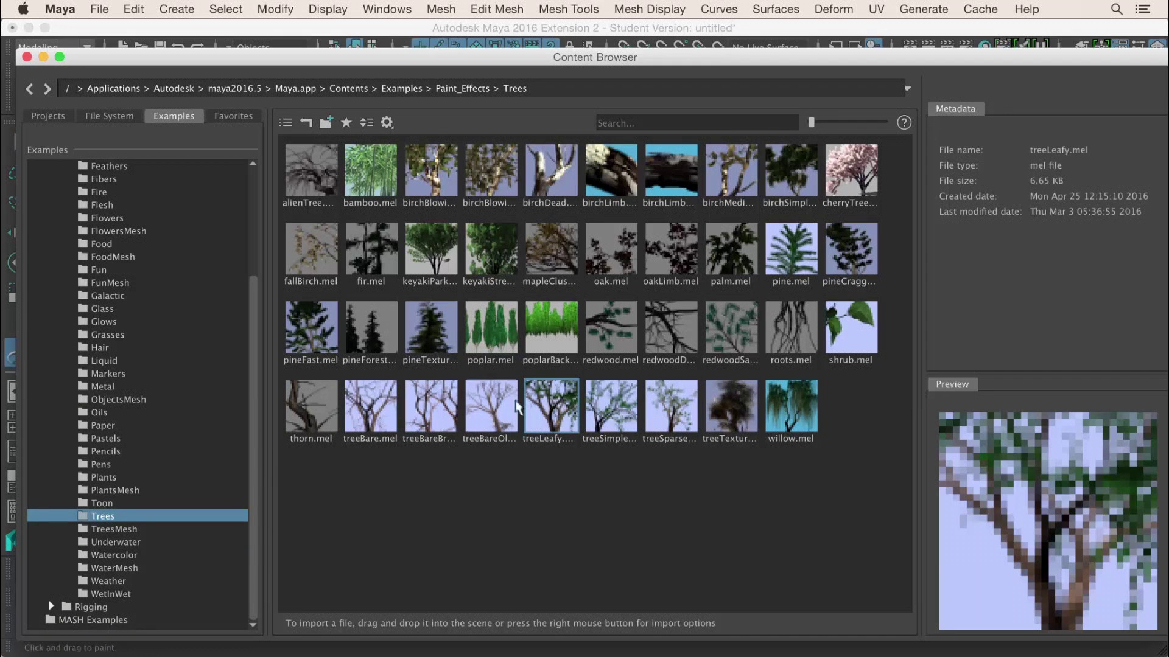
left_click(44, 55)
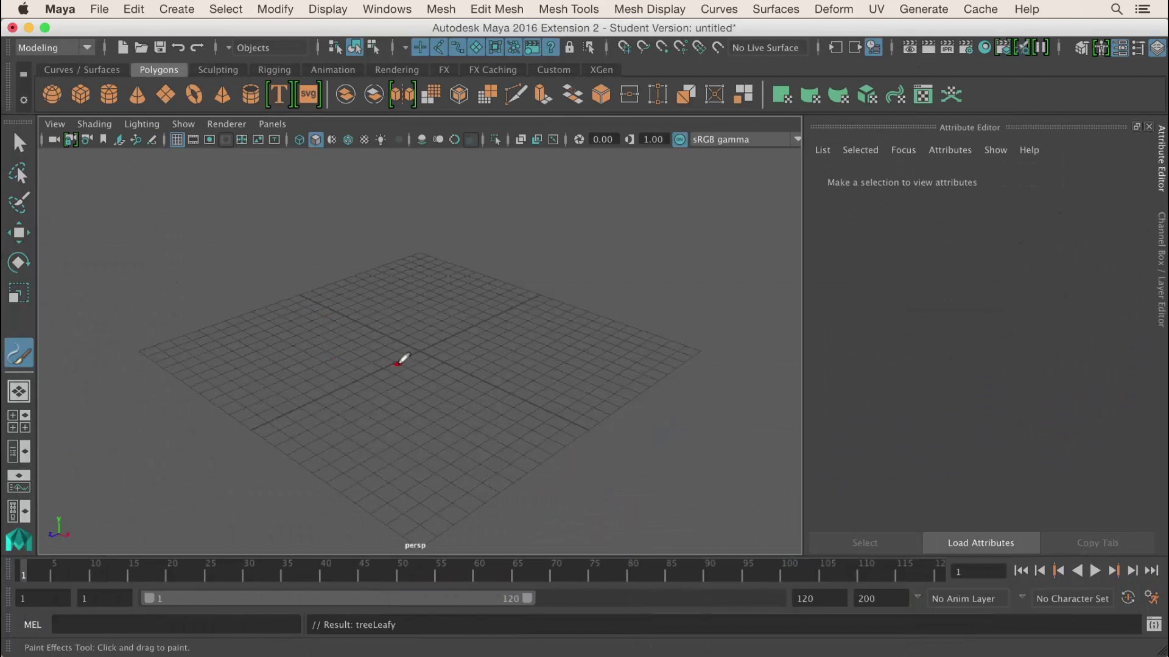
left_click(415, 353)
left_click(417, 353)
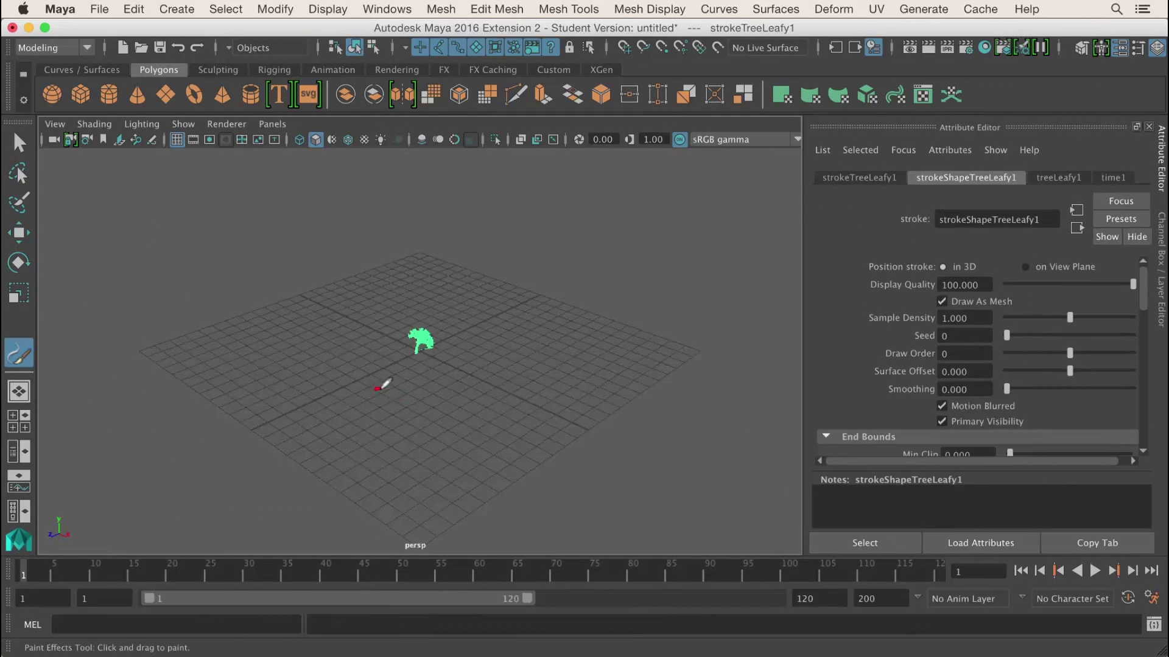
- Enlarge the brush and paint a short treeLeafy stroke of much bigger trees in front of the small tree
scroll(420, 390, "up", 5)
left_click_drag(517, 409, 396, 319, "alt")
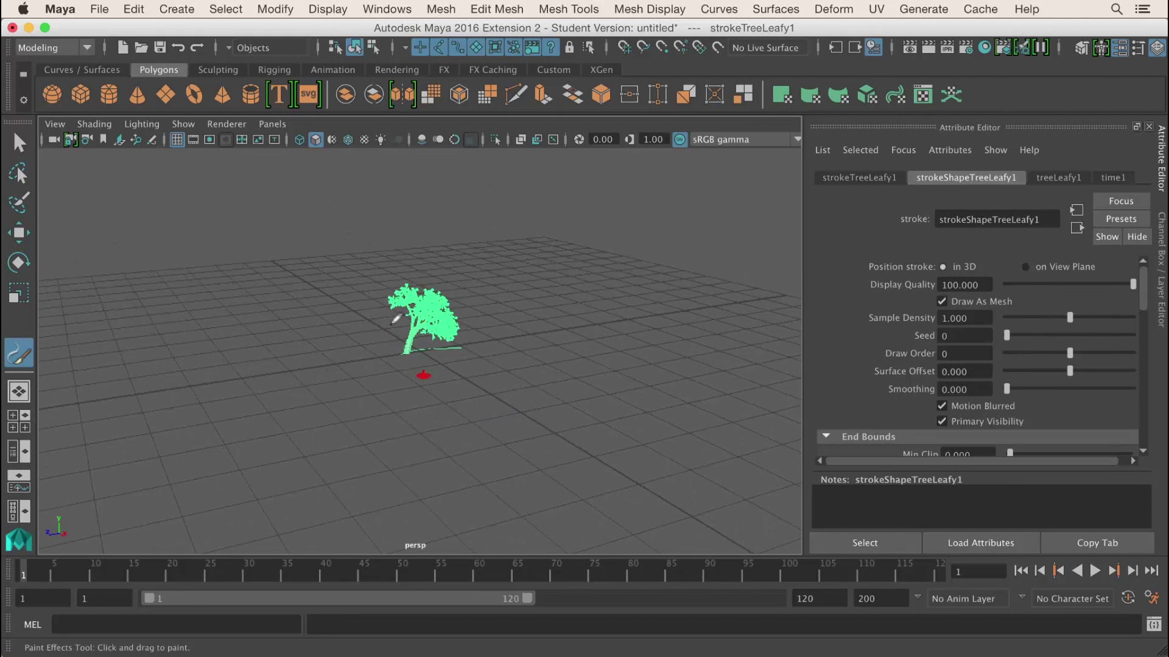
mouse_move(454, 378)
left_mouse_down("alt")
mouse_move(475, 386)
mouse_move(412, 391)
mouse_move(438, 391)
left_mouse_up("alt")
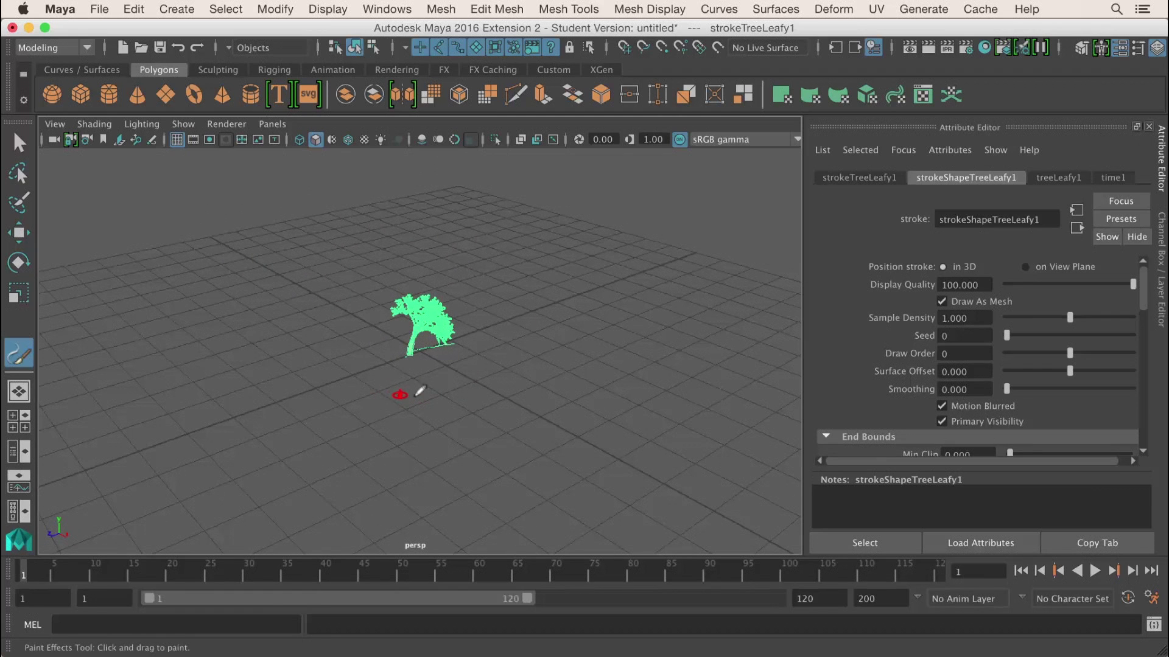
left_click_drag(443, 397, 453, 396)
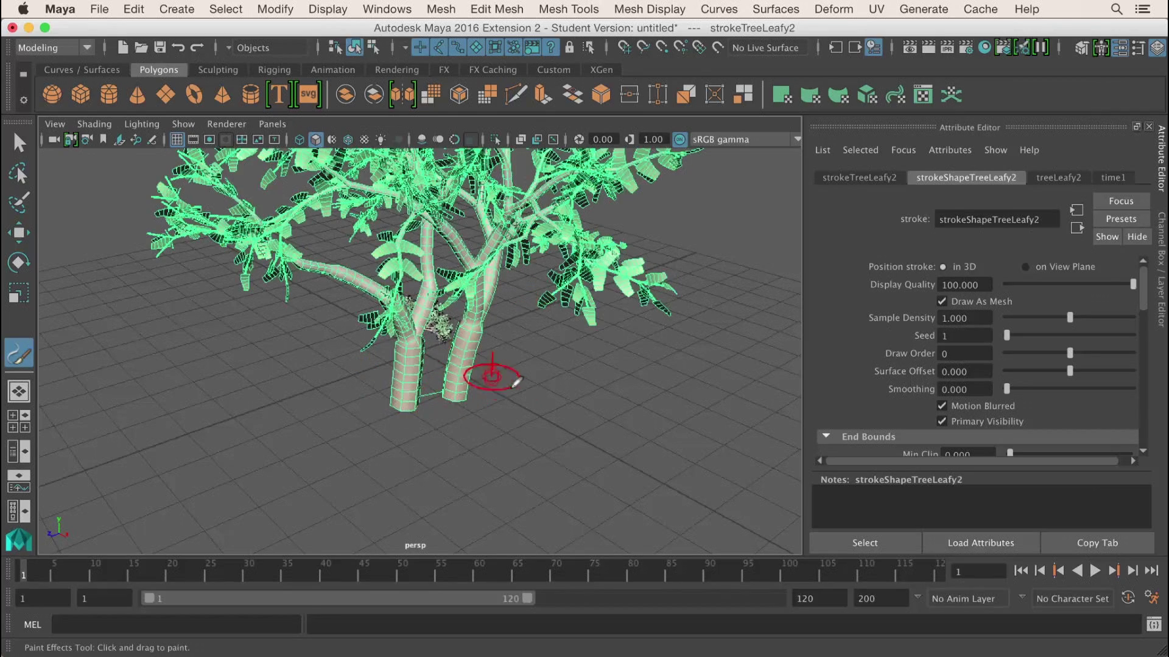
left_click(516, 402)
mouse_move(519, 400)
left_mouse_down("alt")
mouse_move(458, 399)
mouse_move(550, 396)
mouse_move(514, 394)
mouse_move(532, 393)
left_mouse_up("alt")
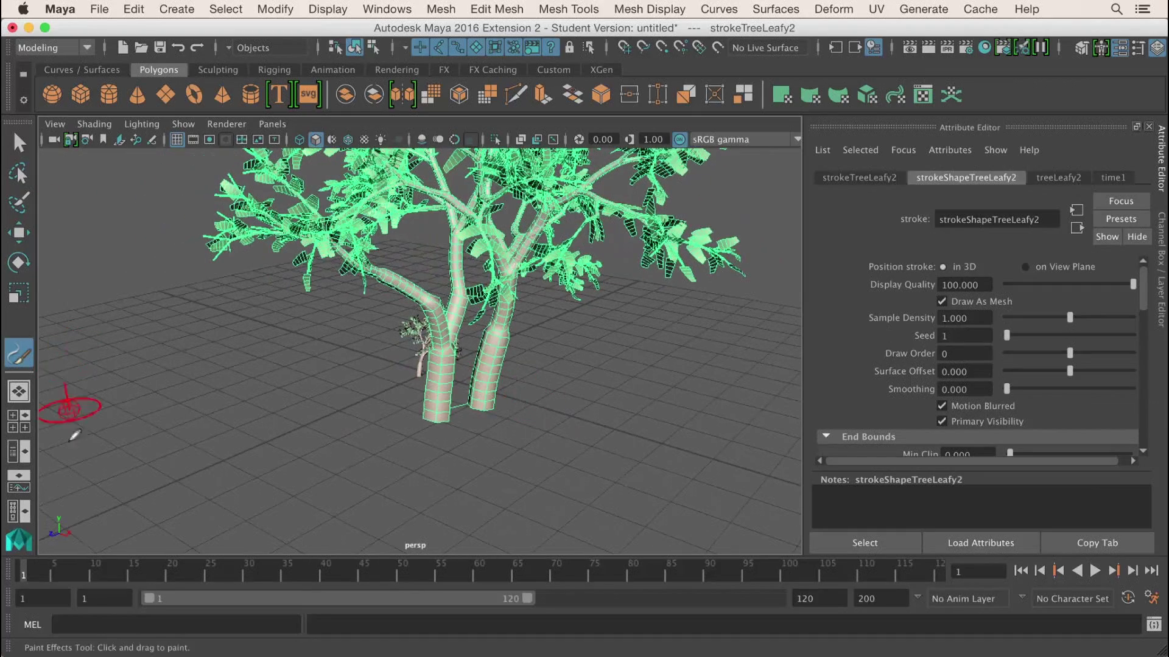
- Show the Outliner beside the perspective view and leave painting by switching to the Select Tool
left_click(19, 454)
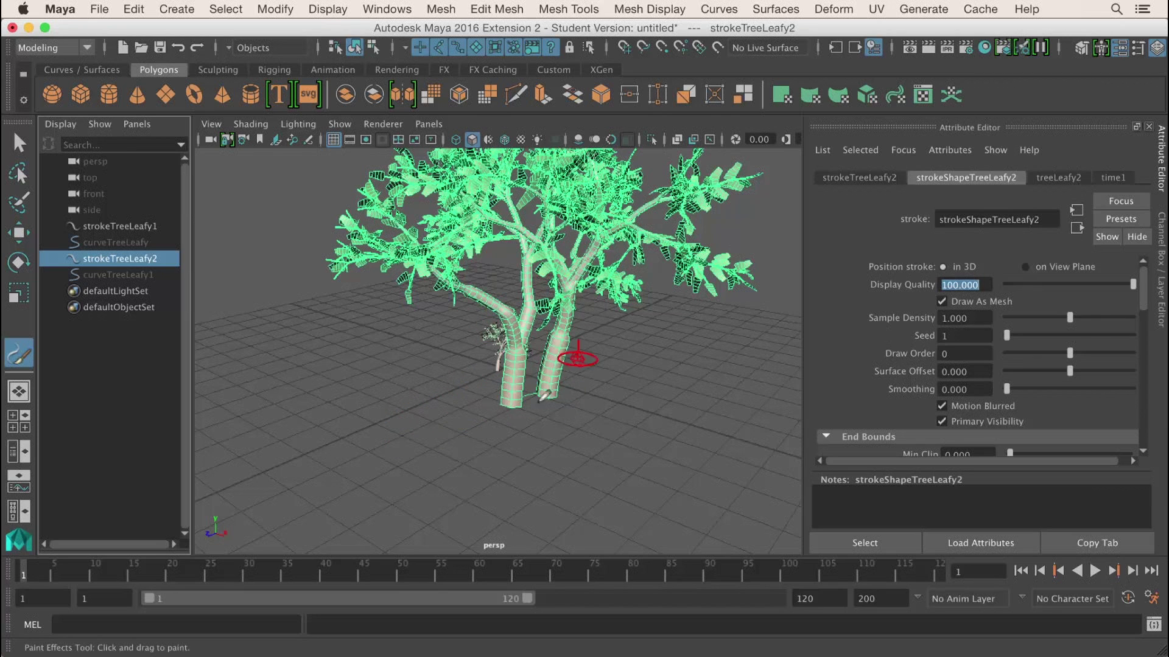
left_click_drag(557, 418, 618, 406, "alt")
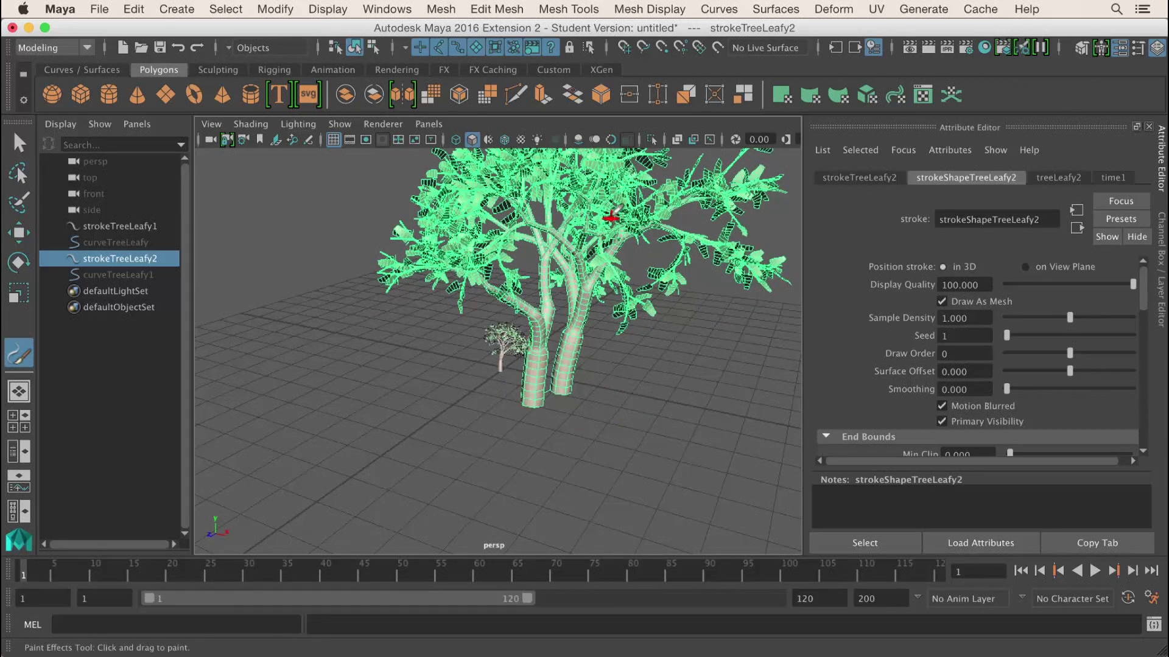
key("q")
left_click(19, 144)
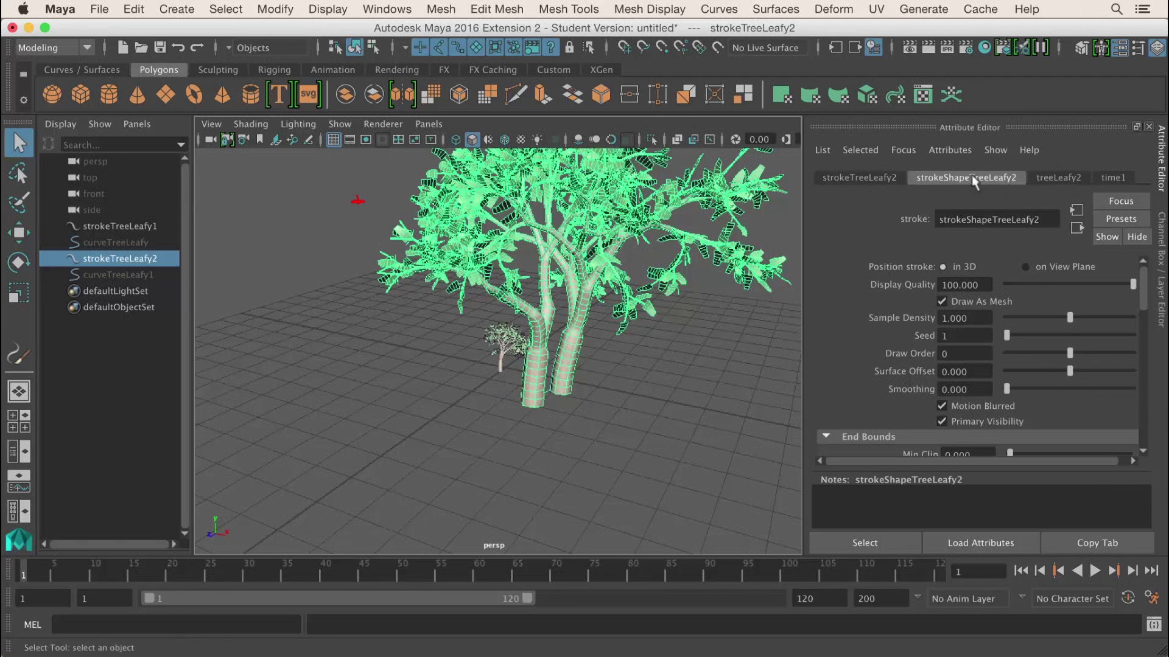
- Examine the treeLeafy2 brush attributes, the strokeShapeTreeLeafy2 attributes and the selected big trees from several angles
left_click(1068, 178)
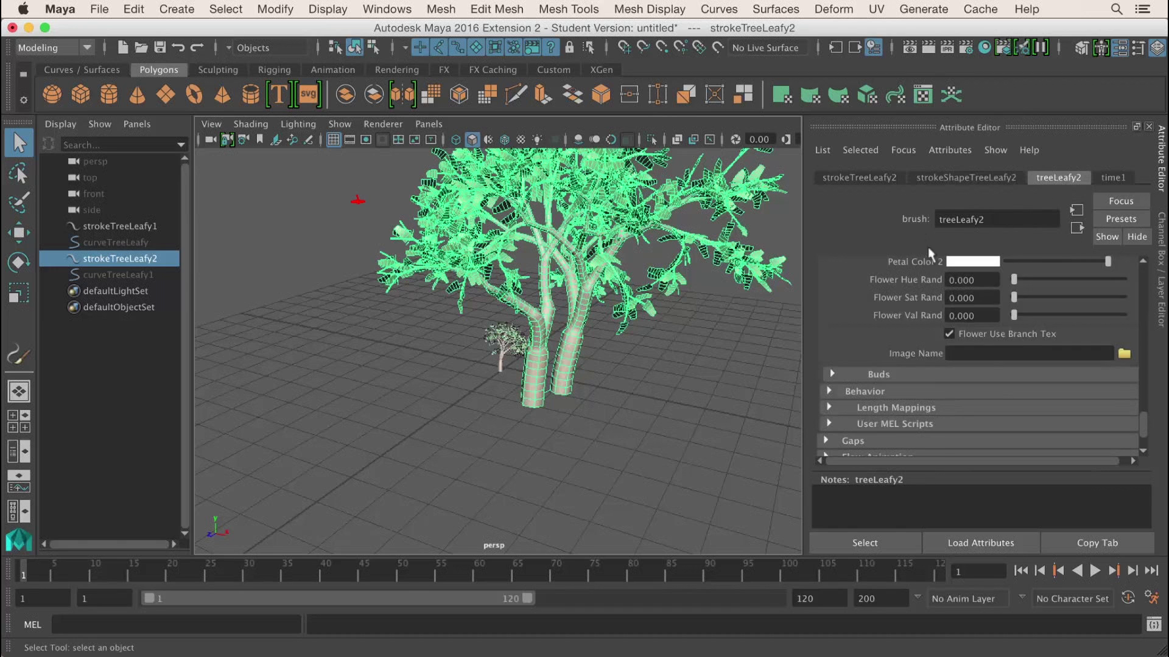
left_click(992, 176)
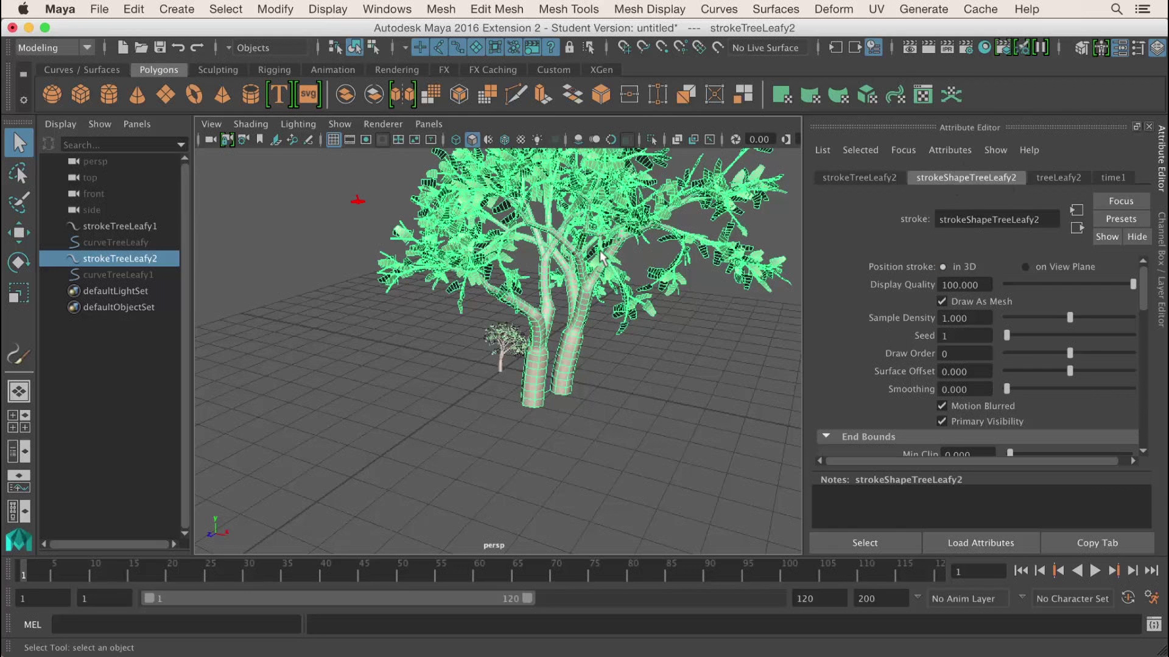
middle_click_drag(634, 348, 565, 355, "alt")
right_click_drag(564, 355, 581, 359, "alt")
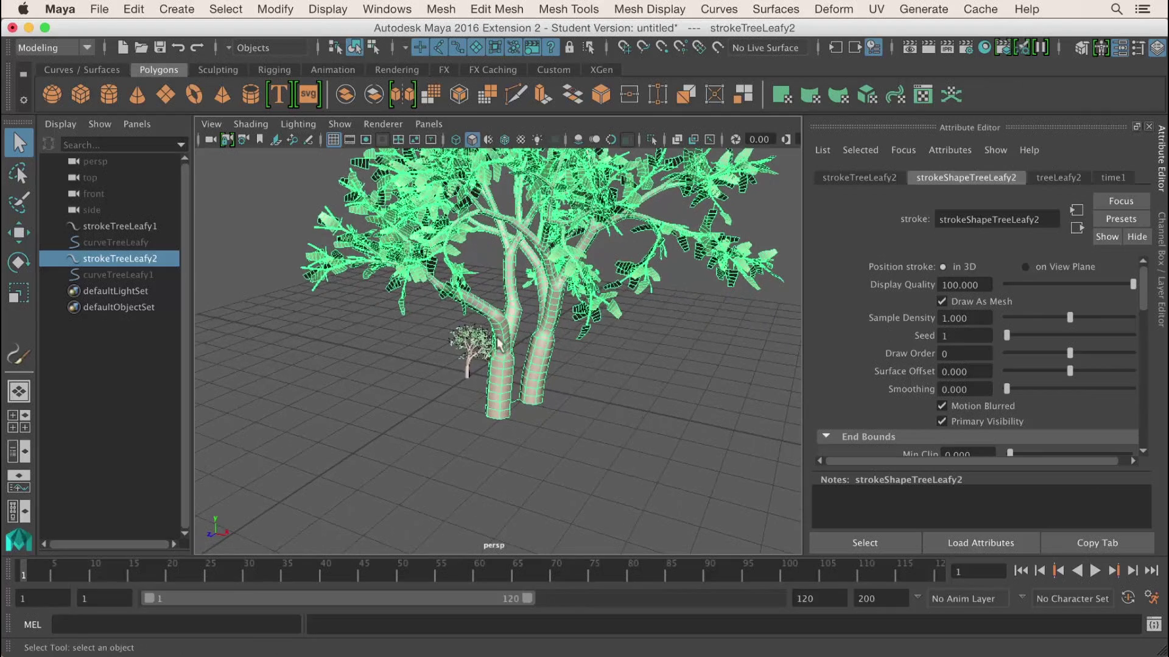
middle_click_drag(593, 341, 571, 386, "alt")
left_click_drag(571, 386, 592, 381, "alt")
right_click_drag(609, 377, 599, 384, "alt")
left_click_drag(601, 390, 600, 373, "alt")
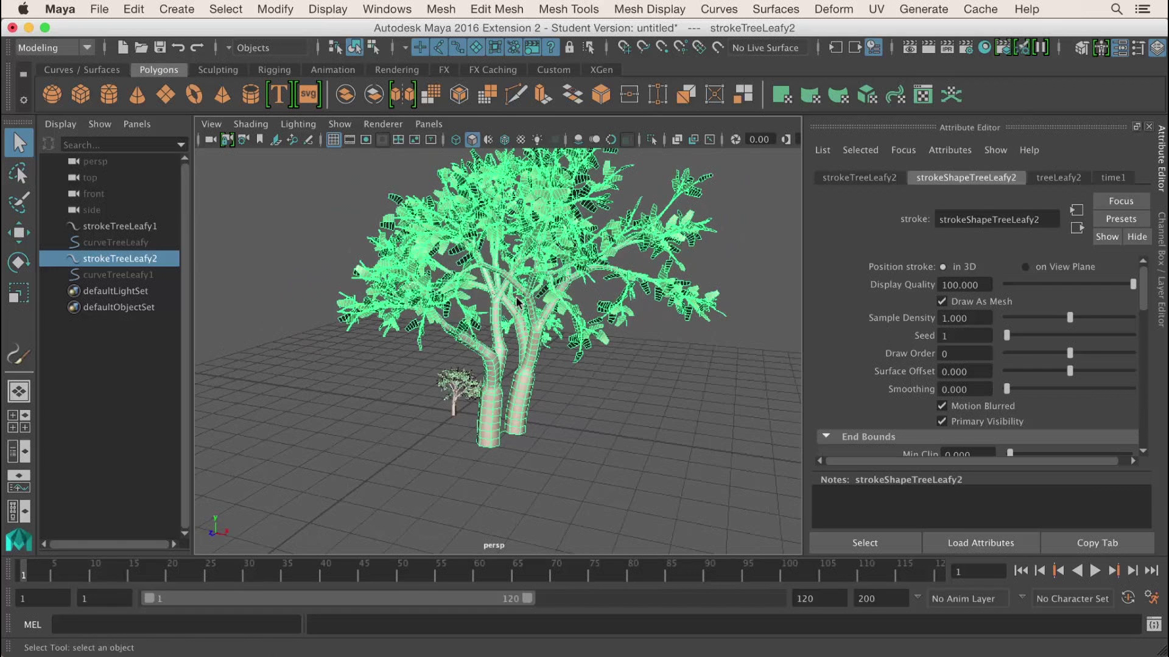
- Delete the small tree's stroke strokeTreeLeafy1 together with its curve curveTreeLeafy
left_click_drag(120, 227, 119, 236)
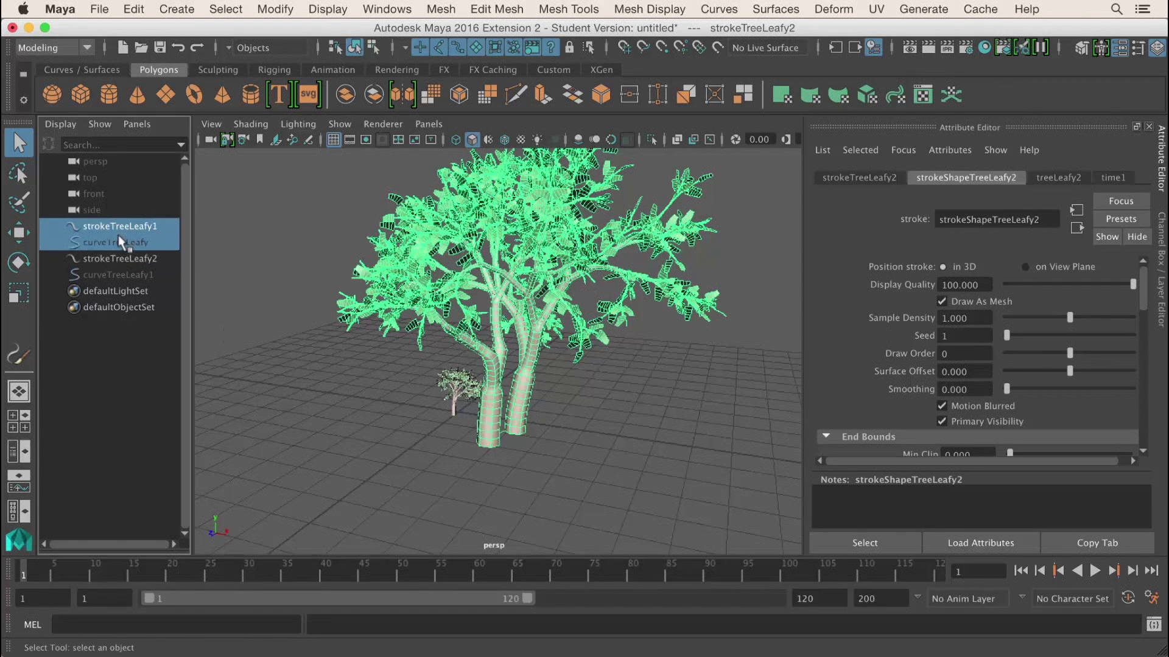
key("Delete")
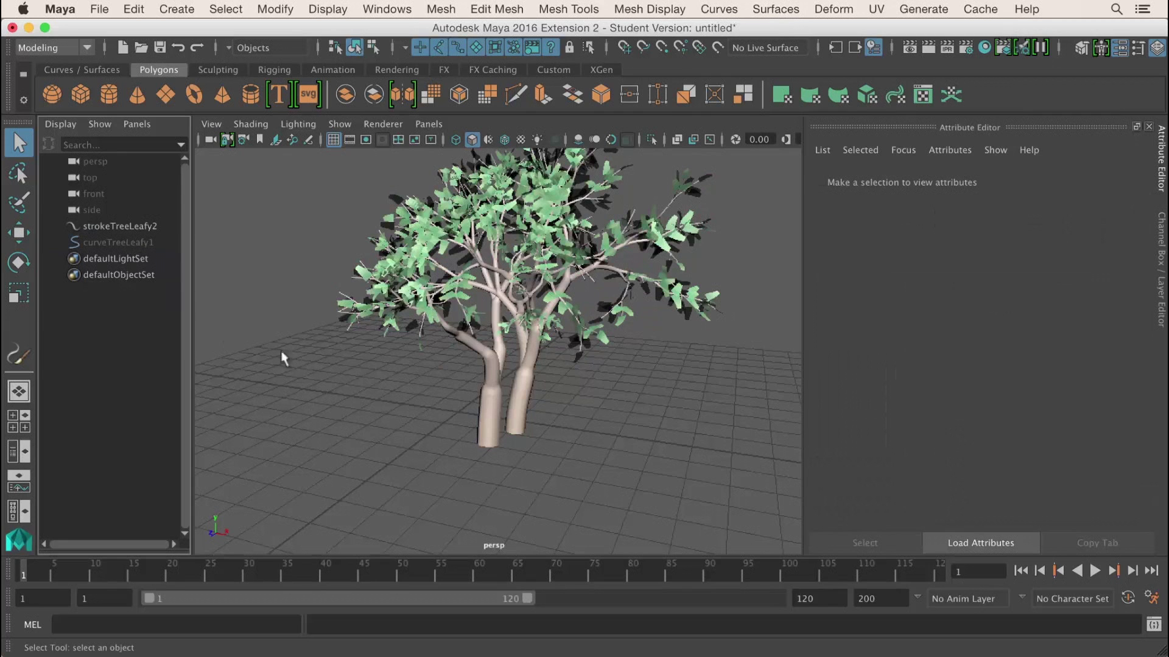
- Disable Draw As Mesh for strokeTreeLeafy2, and test timeline playback briefly before returning to frame 1
left_click(472, 231)
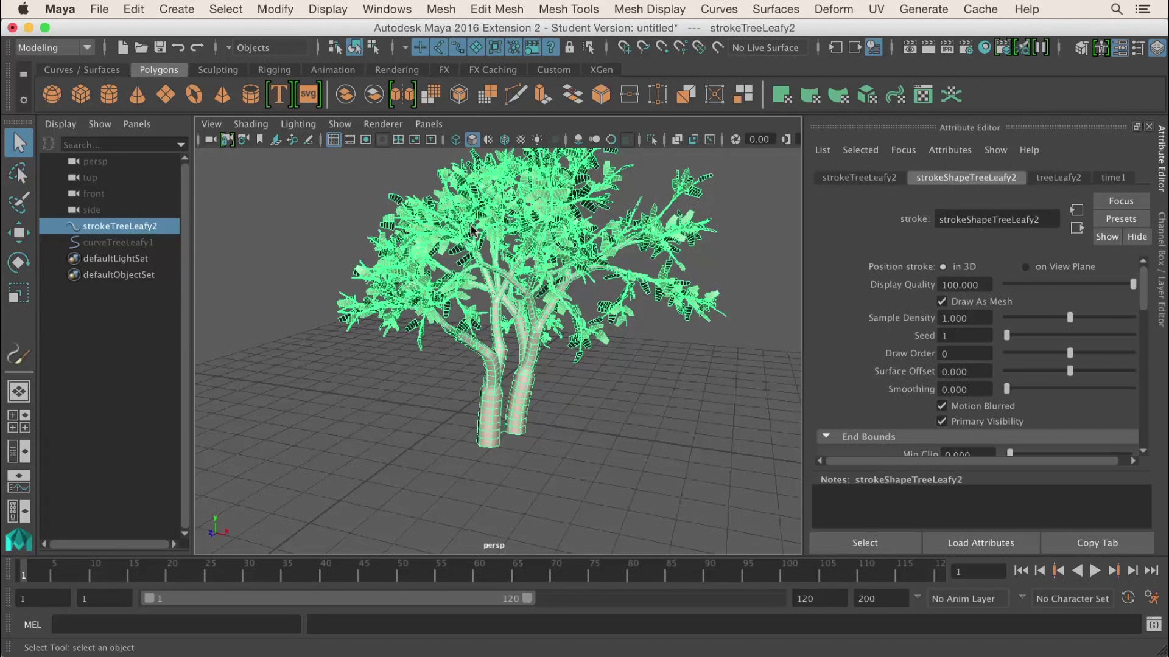
left_click(973, 301)
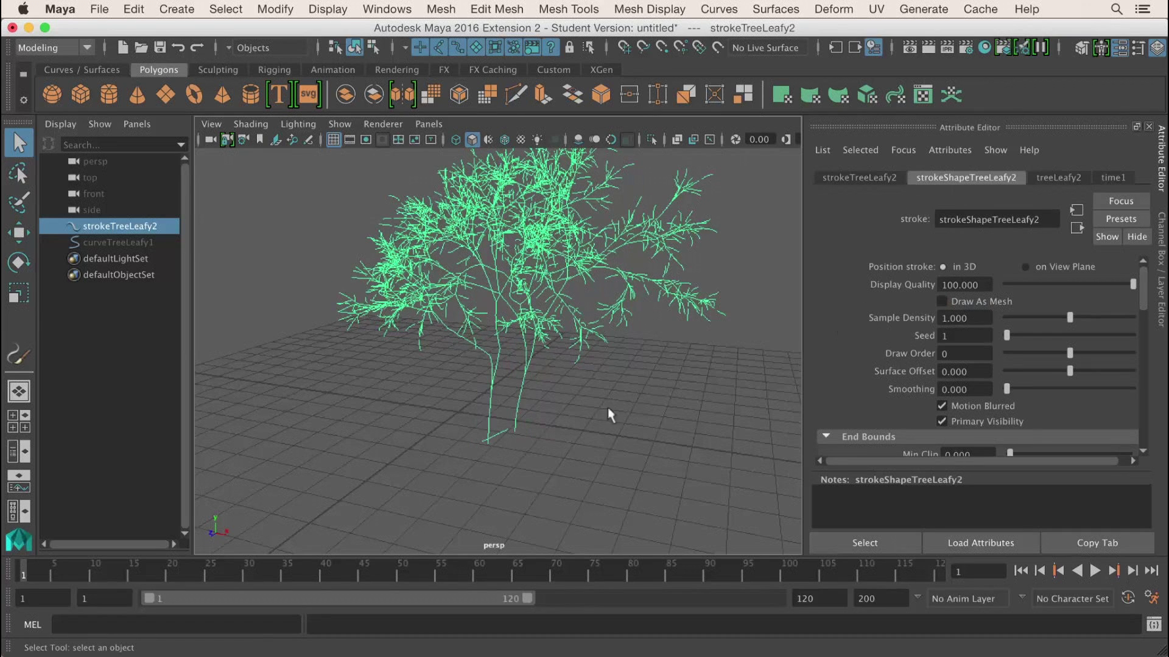
left_click(583, 365)
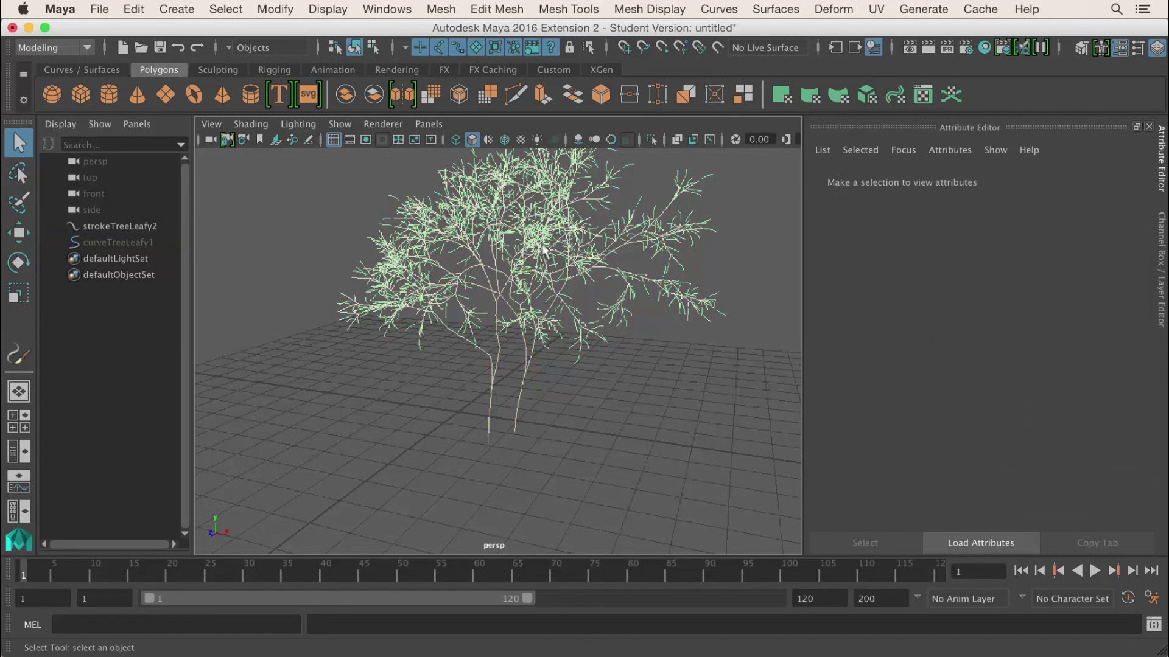
left_click(1095, 572)
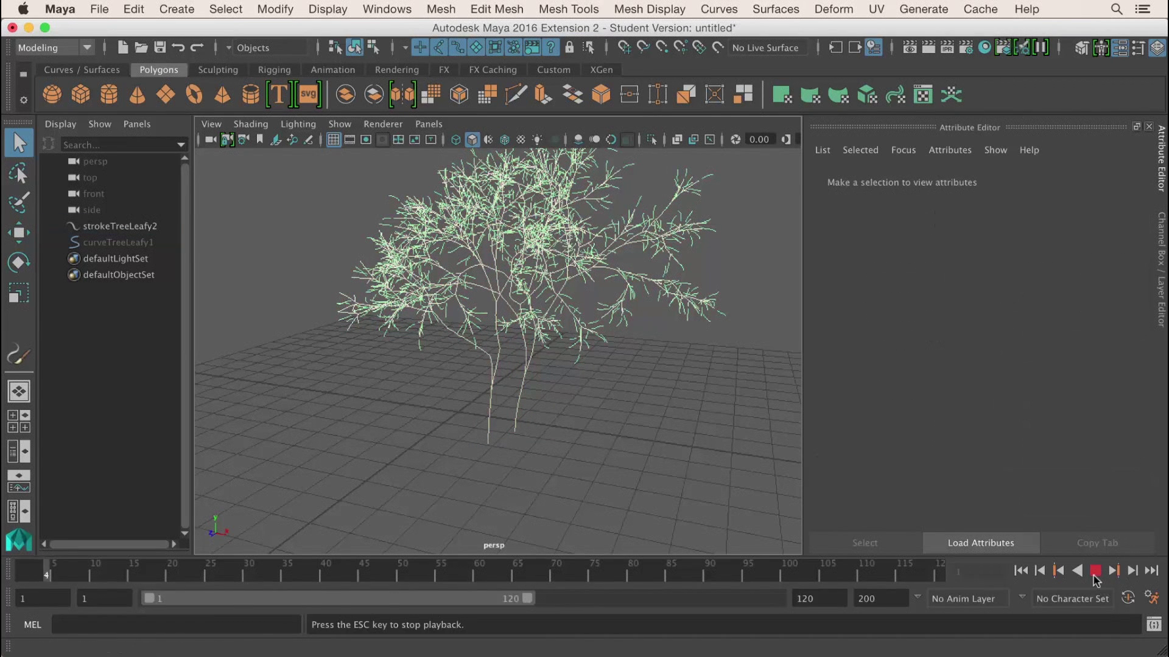
left_click(1095, 572)
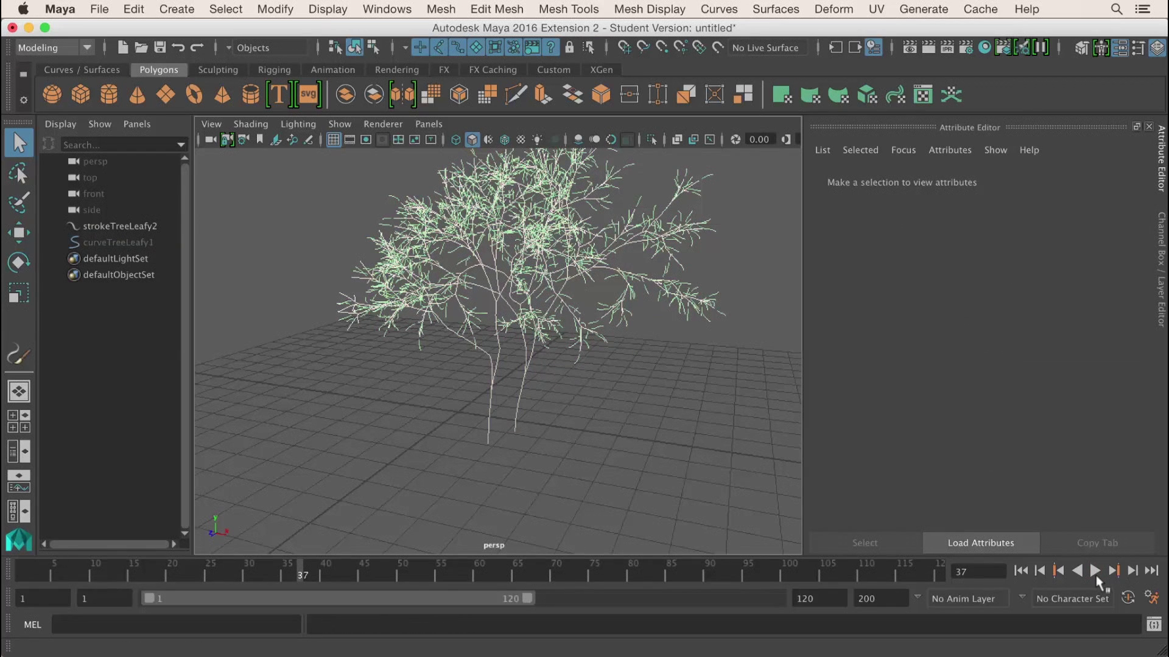
left_click(1021, 572)
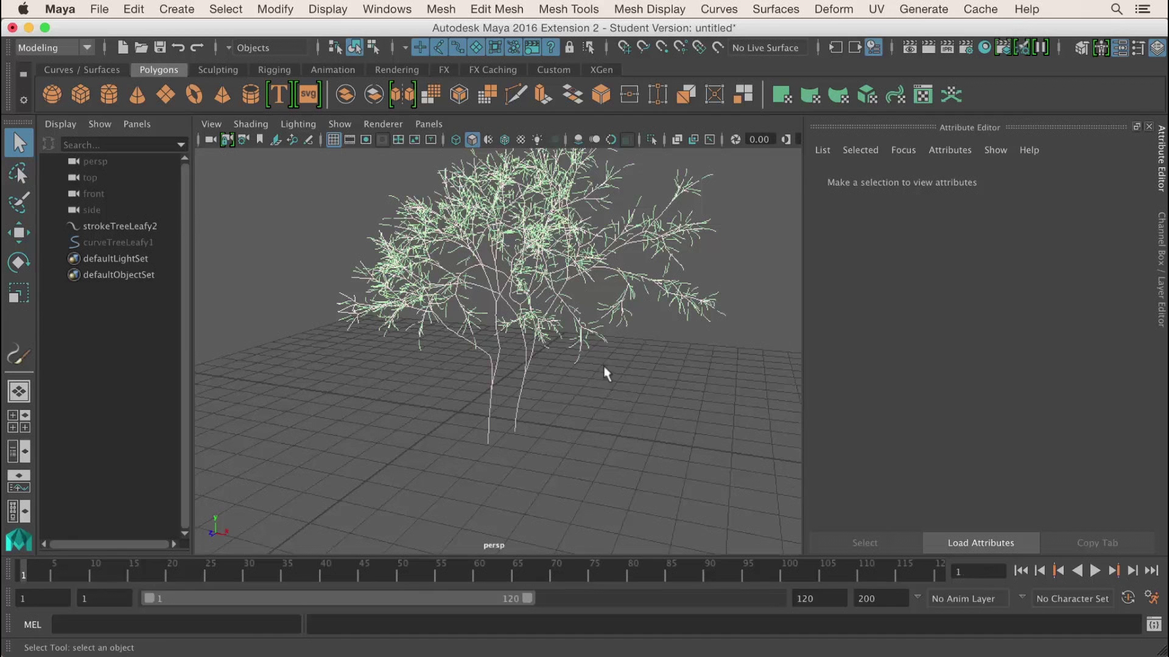
- Turn Draw As Mesh back on for the tree stroke and deselect it
left_click(533, 315)
left_click(994, 302)
left_click(688, 382)
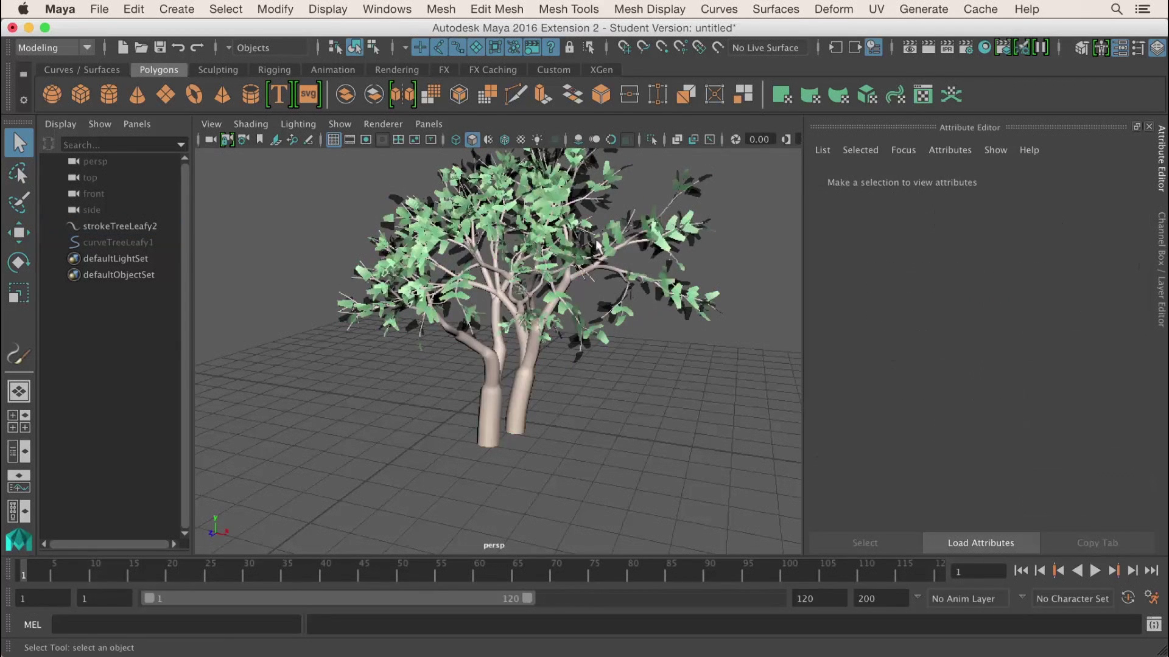
- Render the current frame with Draw As Mesh disabled on the tree stroke, and re-enable the mesh display
left_click(647, 291)
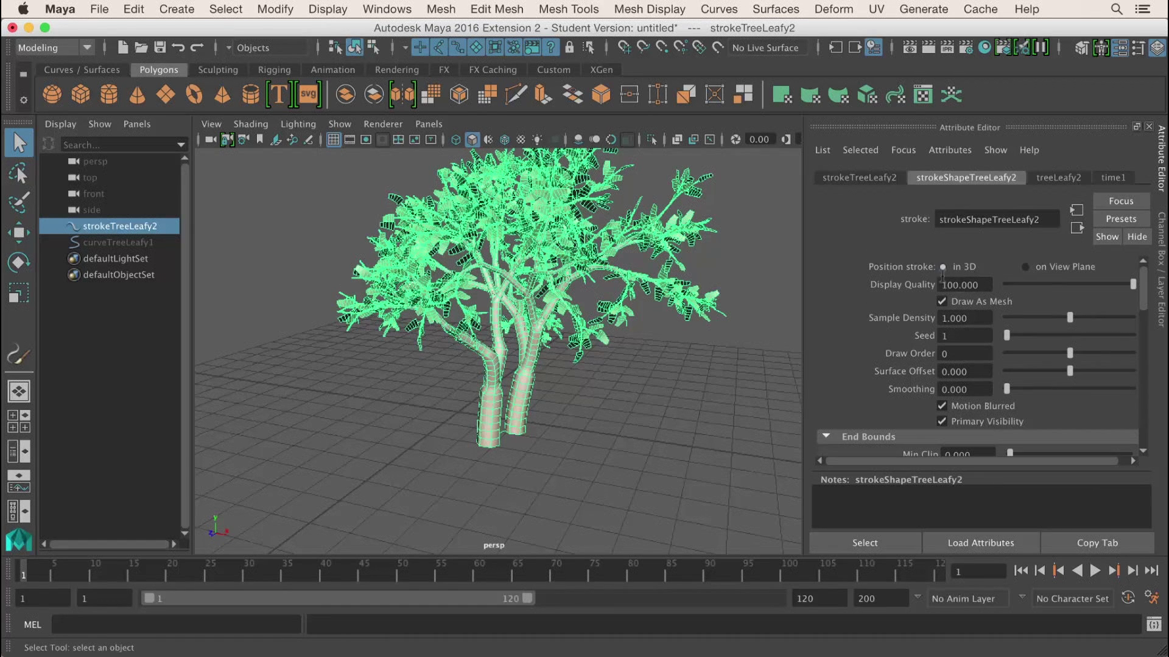
left_click(959, 304)
left_click(928, 49)
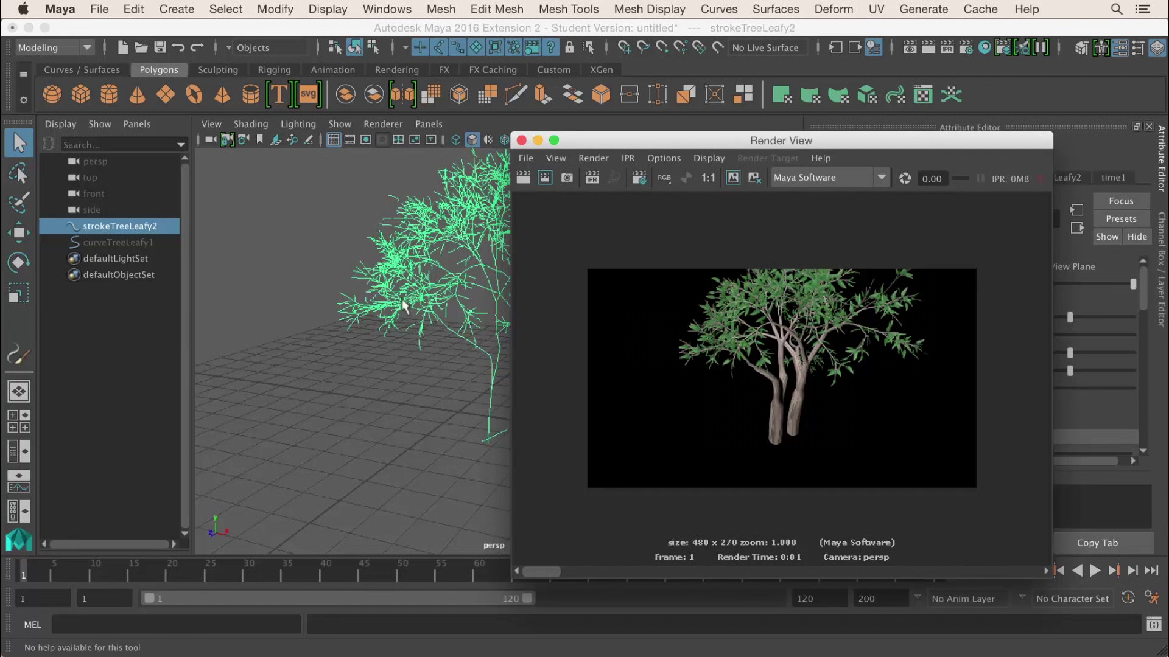
left_click(521, 140)
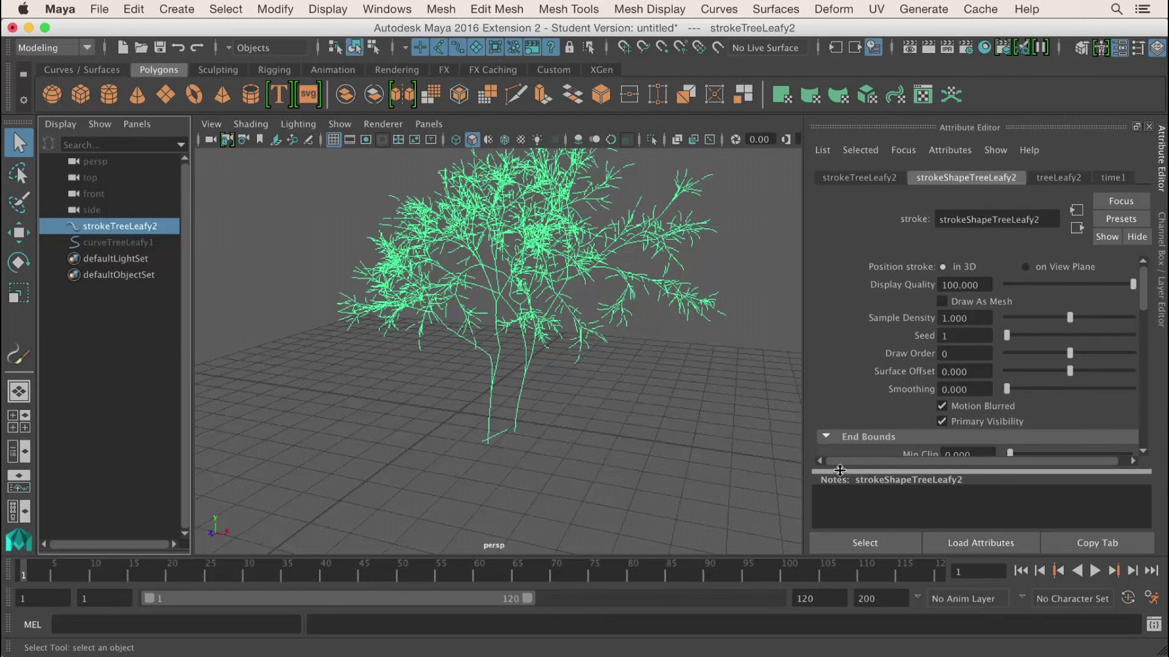
left_click(942, 301)
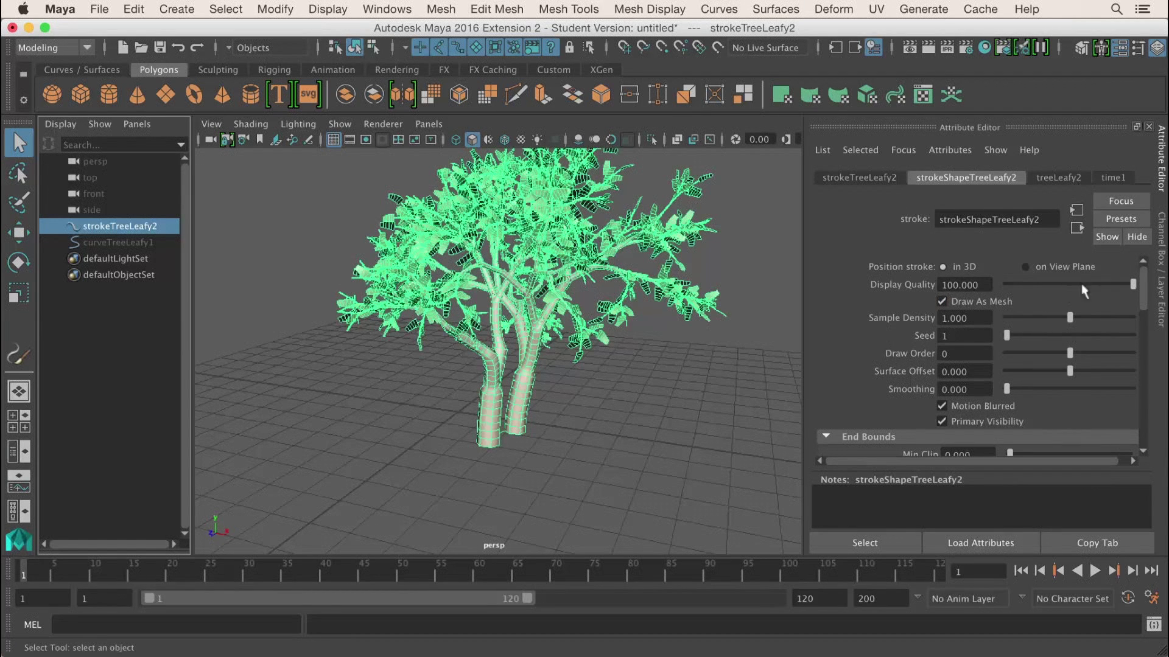
- Render the frame with the stroke's Display Quality lowered to about 20, and restore the quality to 100
left_click_drag(1128, 286, 1030, 284)
left_click(929, 46)
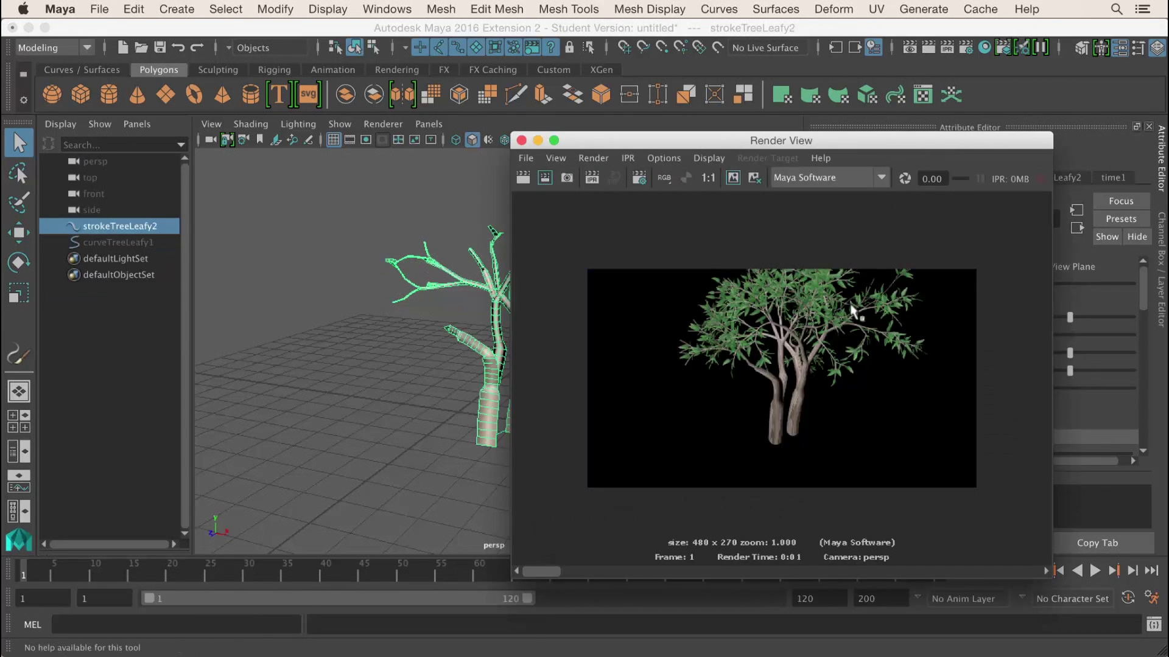
left_click(521, 140)
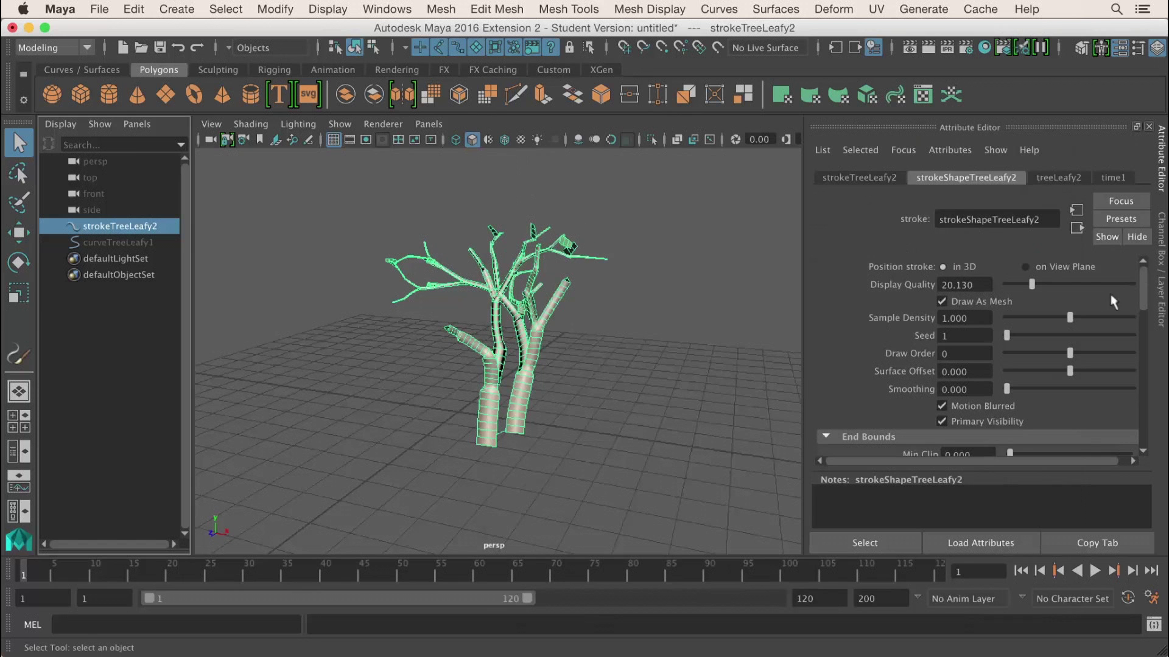
left_click_drag(1060, 285, 1166, 285)
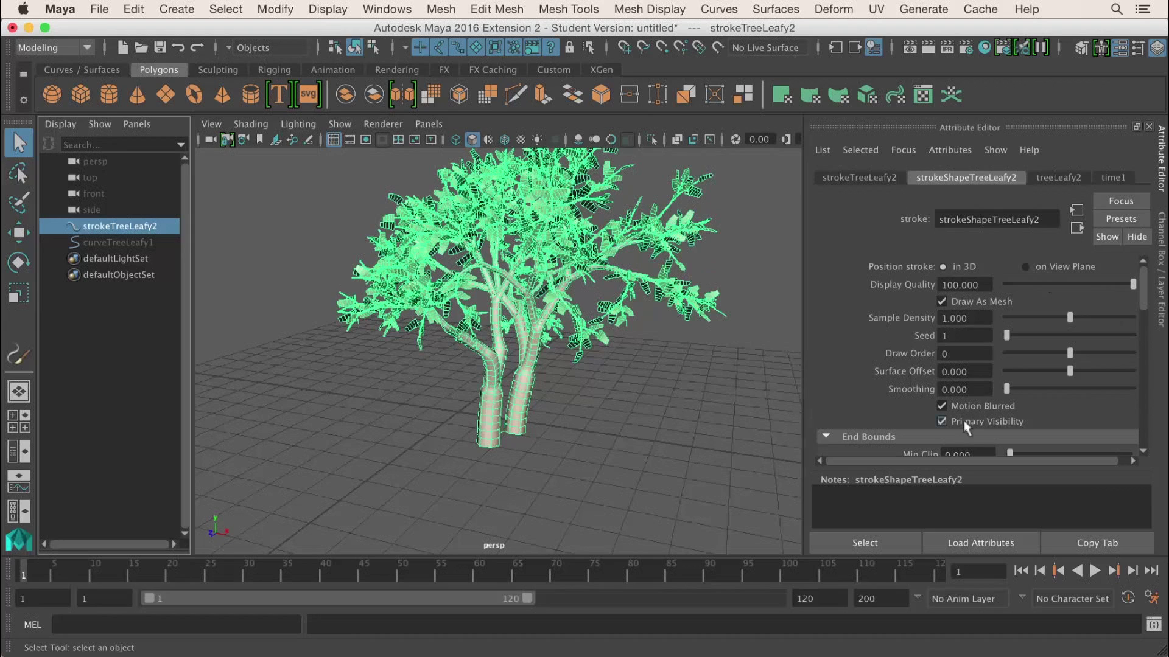
- Raise the tree stroke's Sample Density to 2 and further to 20 to test denser trunks and foliage
left_click_drag(563, 448, 539, 448, "alt")
right_click_drag(539, 448, 605, 456, "alt")
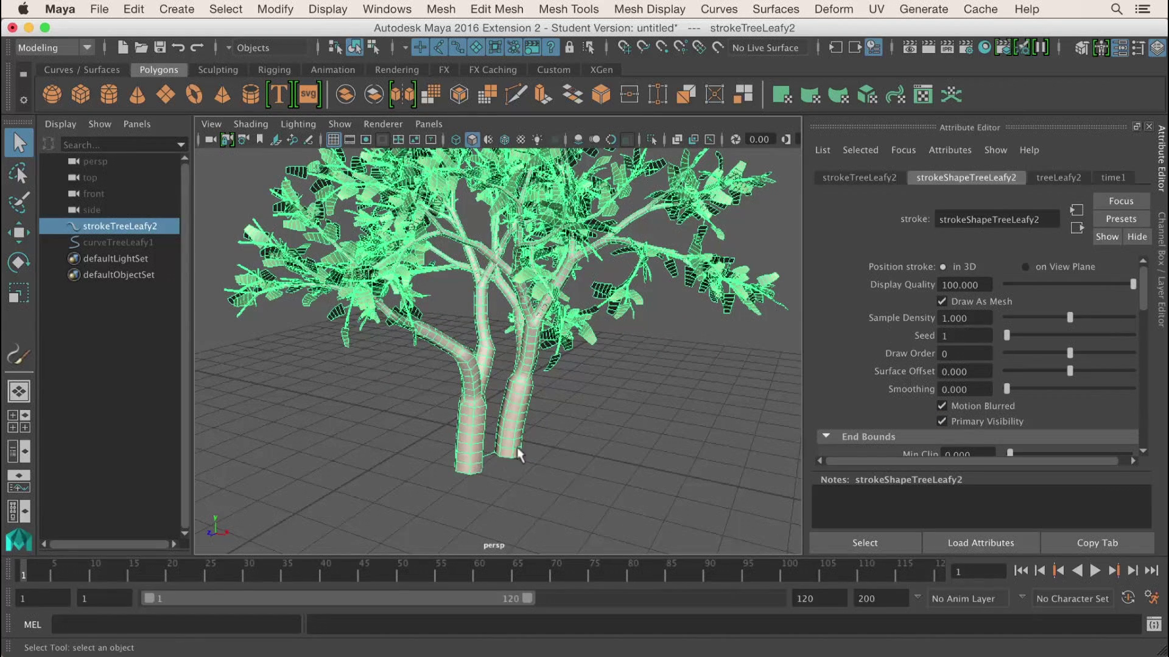
left_click_drag(1065, 320, 1156, 326)
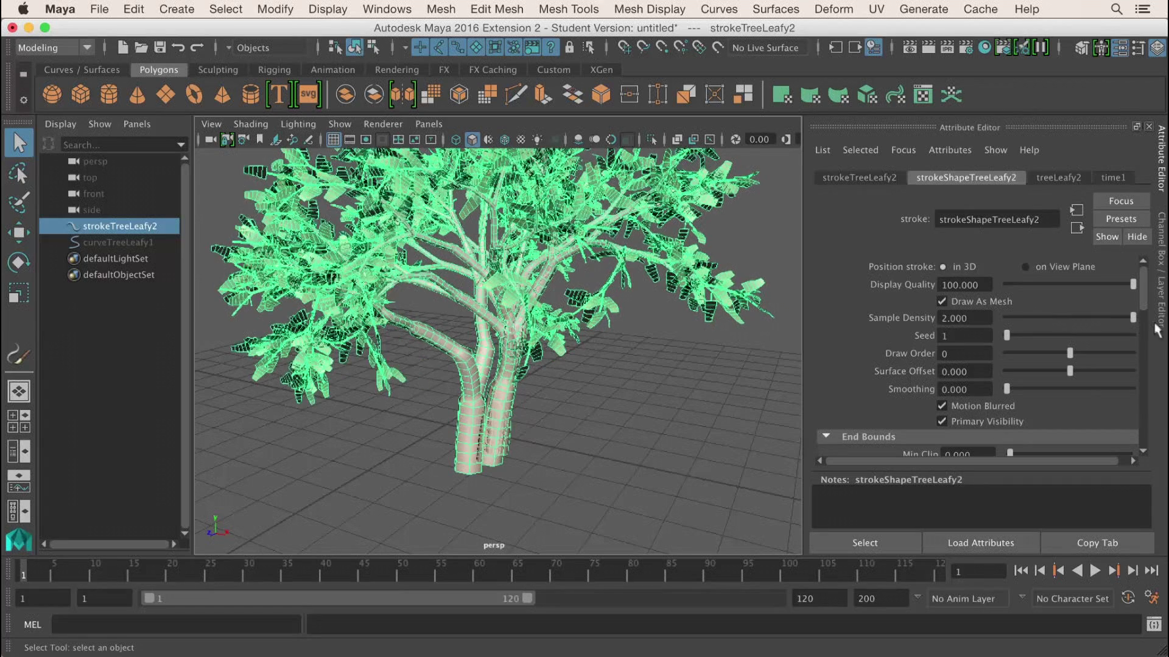
left_click(980, 323)
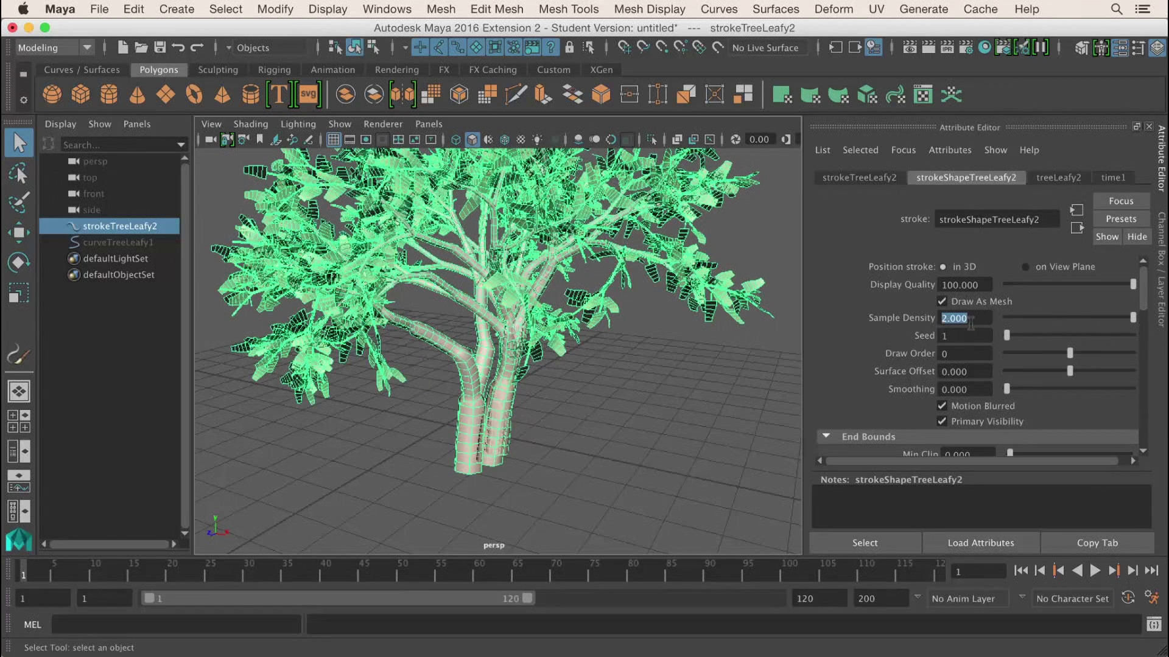
type("20")
key("Return")
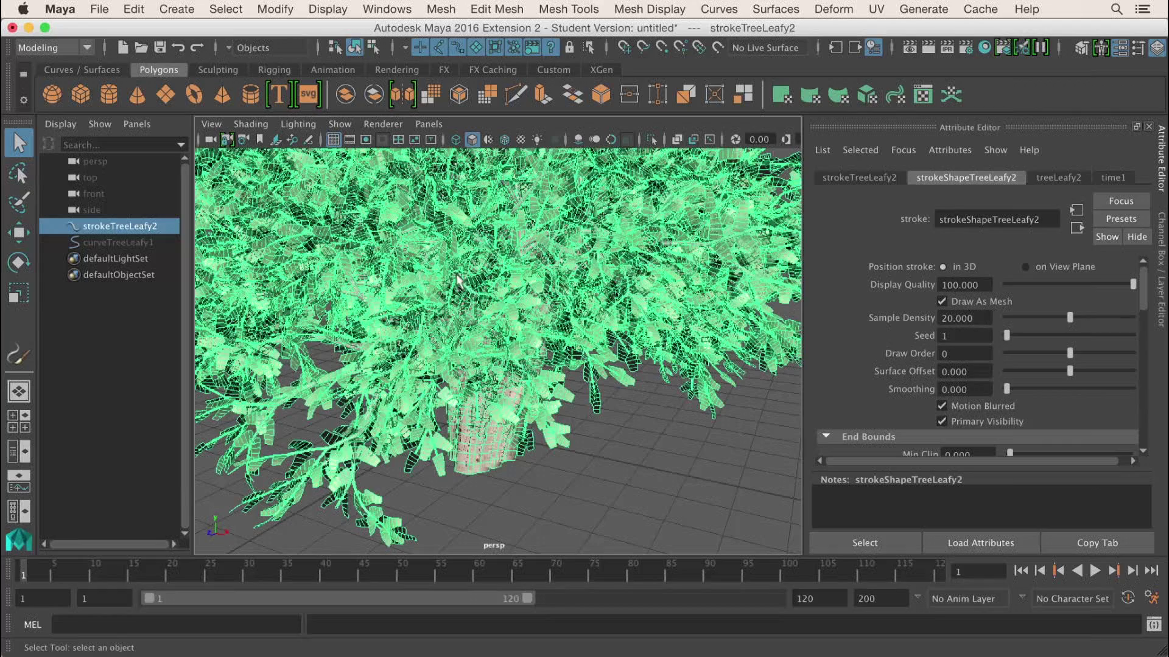
- Lower the tree stroke's Sample Density to 0.260
left_click_drag(1065, 321, 1006, 316)
left_click_drag(554, 388, 498, 379, "alt")
middle_click_drag(524, 373, 612, 402, "alt")
right_click_drag(611, 401, 509, 363, "alt")
mouse_move(509, 362)
left_mouse_down("alt")
mouse_move(591, 367)
mouse_move(495, 370)
left_mouse_up("alt")
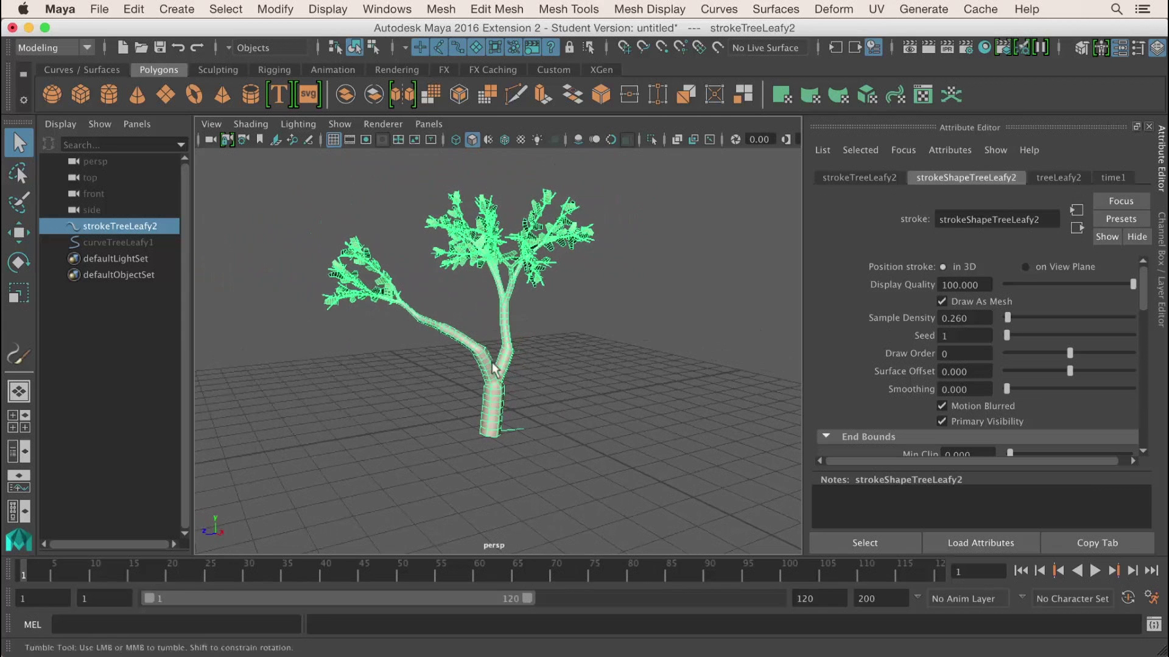
- Vary the tree's shape by trying Seed 84 and settling on Seed 149
left_click_drag(1008, 338, 1017, 339)
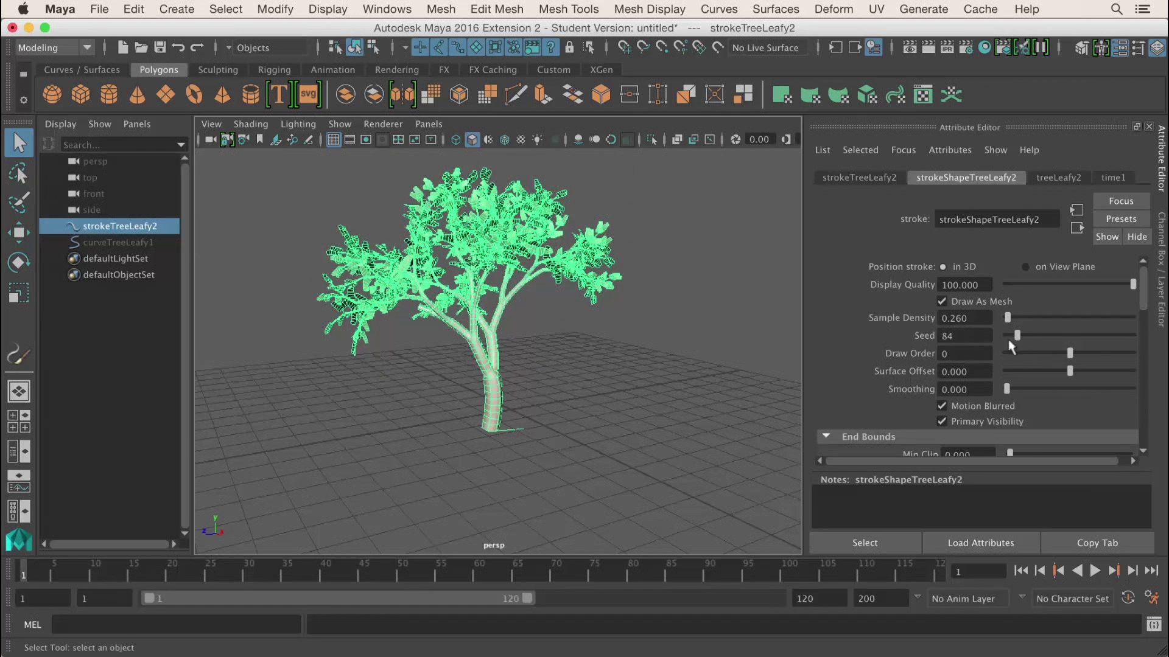
middle_click_drag(521, 342, 511, 346, "alt")
right_click_drag(511, 346, 546, 378, "alt")
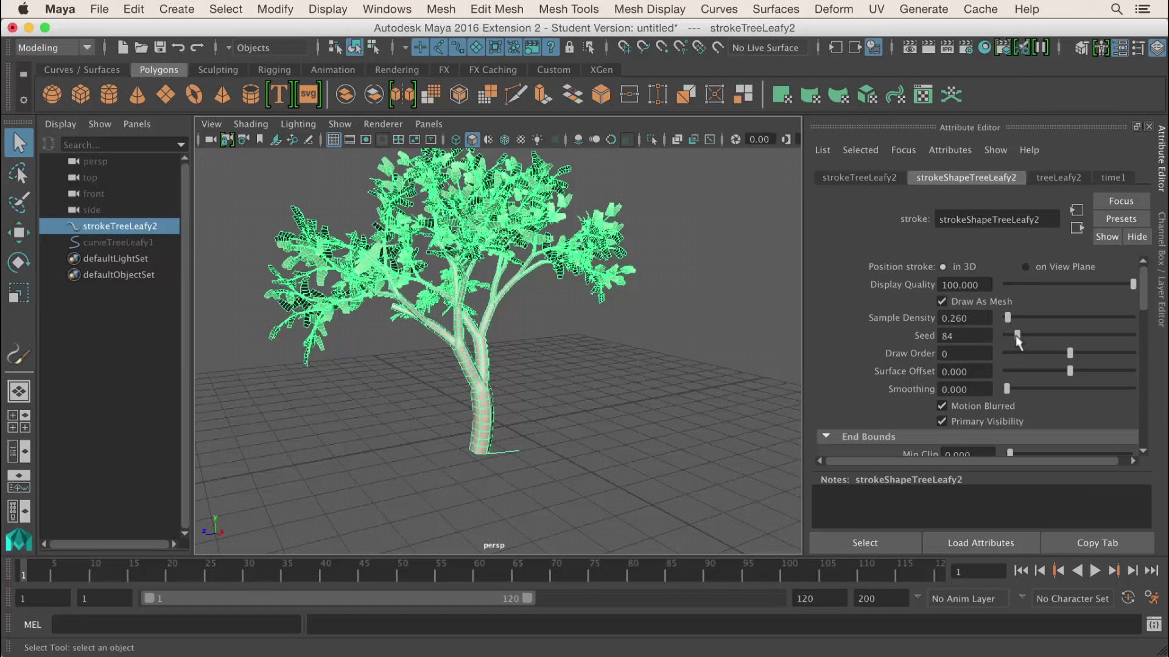
left_click_drag(1019, 336, 1024, 338)
middle_click_drag(656, 341, 653, 374, "alt")
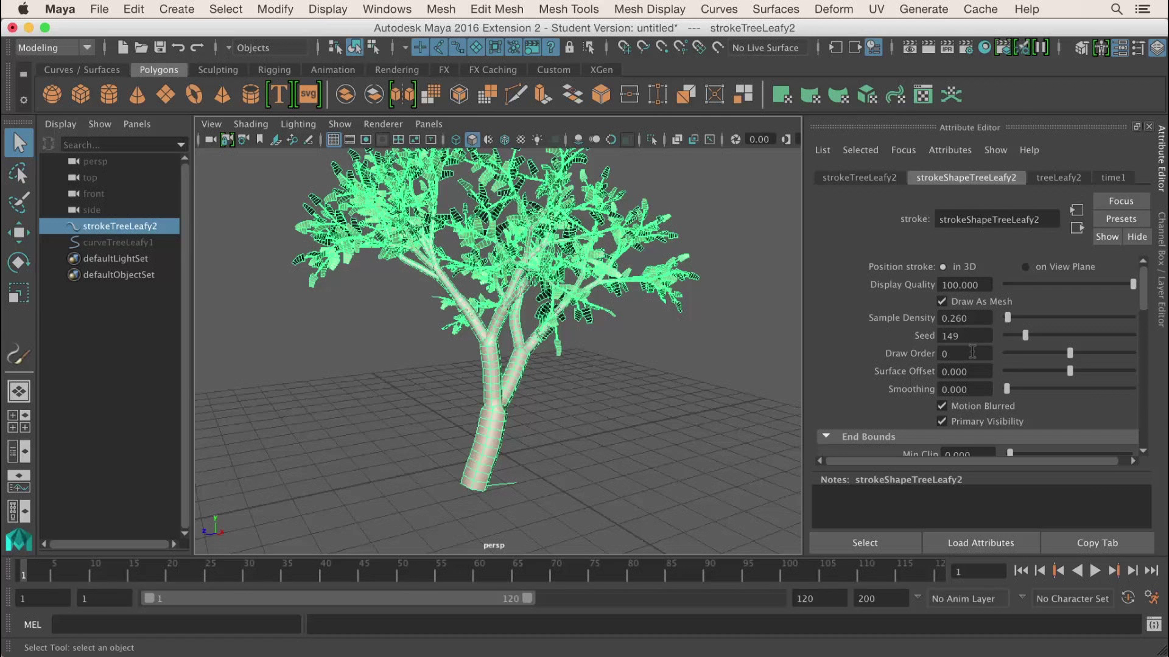
- Set the tree stroke's Surface Offset to 0.026 and its Smoothing to 0.974
mouse_move(1071, 379)
left_mouse_down()
mouse_move(1090, 380)
mouse_move(1062, 384)
mouse_move(1093, 387)
mouse_move(1071, 385)
left_mouse_up()
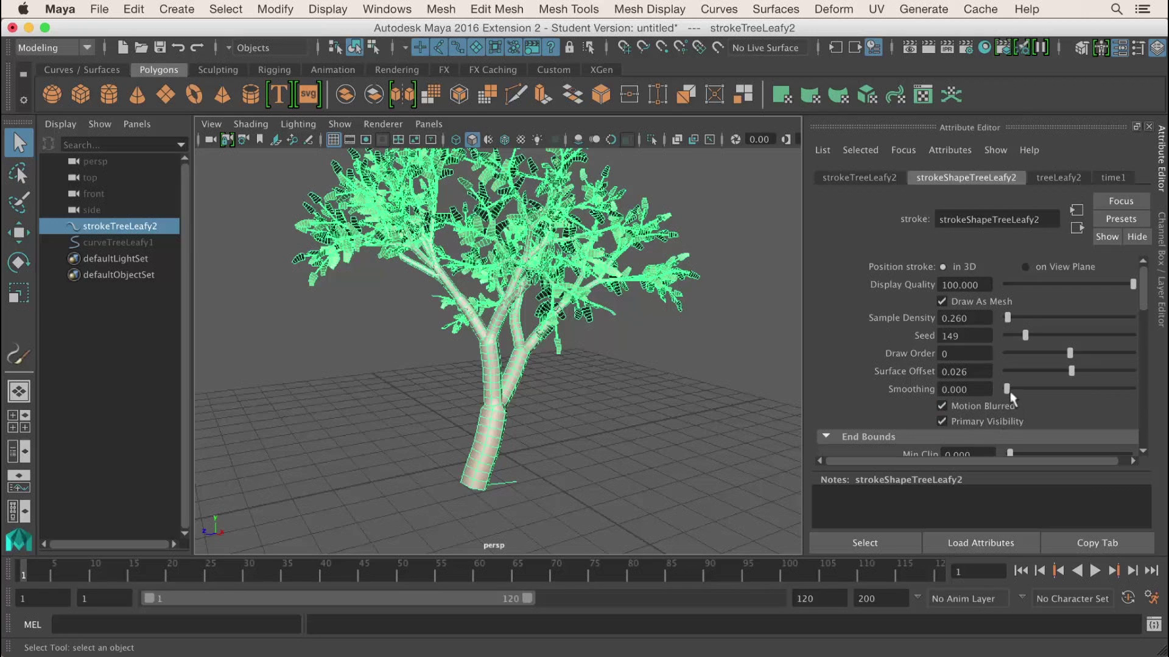
middle_click_drag(566, 449, 579, 375, "alt")
left_click_drag(571, 432, 560, 451, "alt")
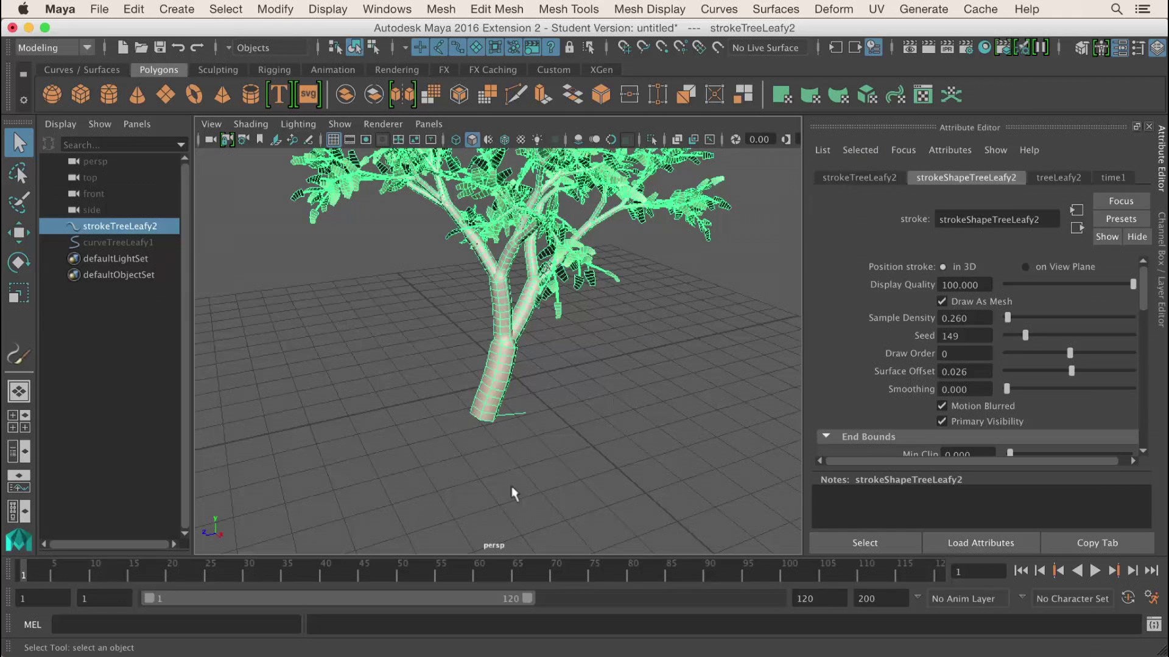
middle_click_drag(483, 416, 498, 354, "alt")
right_click_drag(498, 354, 633, 446, "alt")
mouse_move(1006, 388)
left_mouse_down()
mouse_move(1075, 393)
mouse_move(1017, 392)
left_mouse_up()
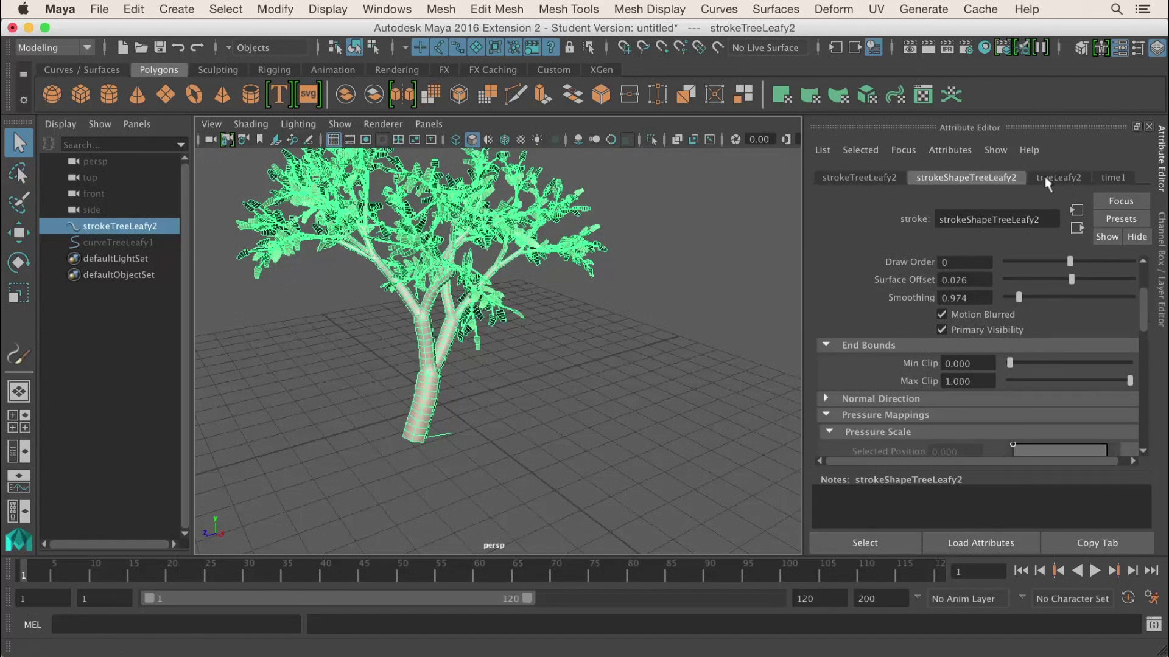
- Reduce the treeLeafy2 brush's Global Scale to 4.934
left_click(1055, 177)
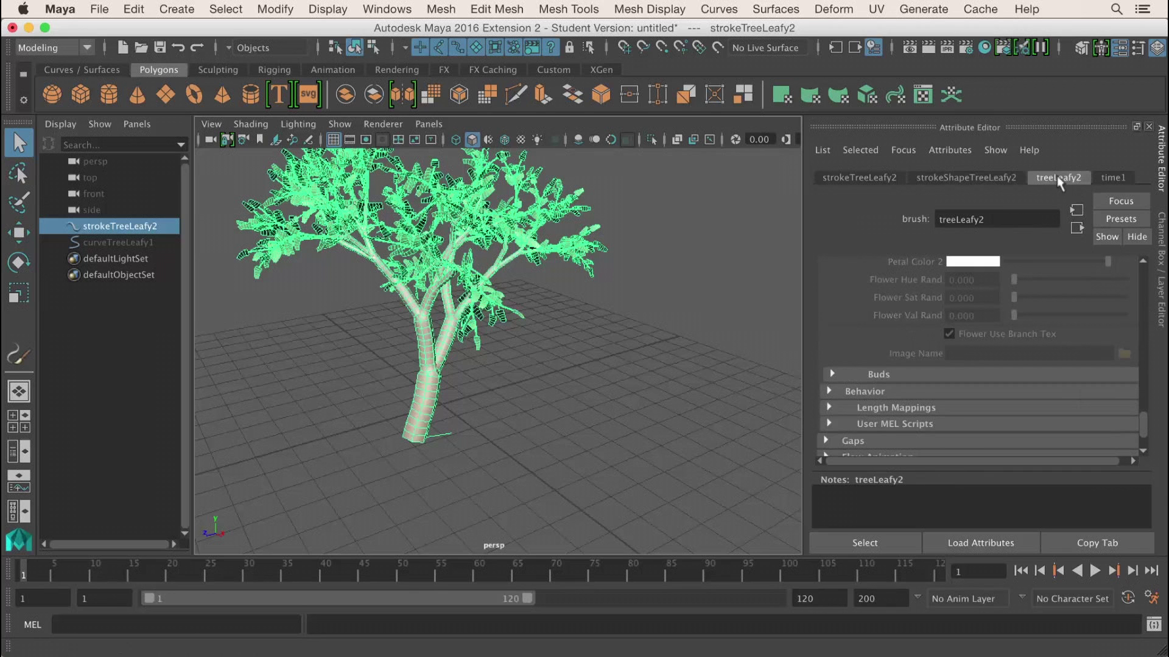
left_click_drag(1144, 426, 1145, 263)
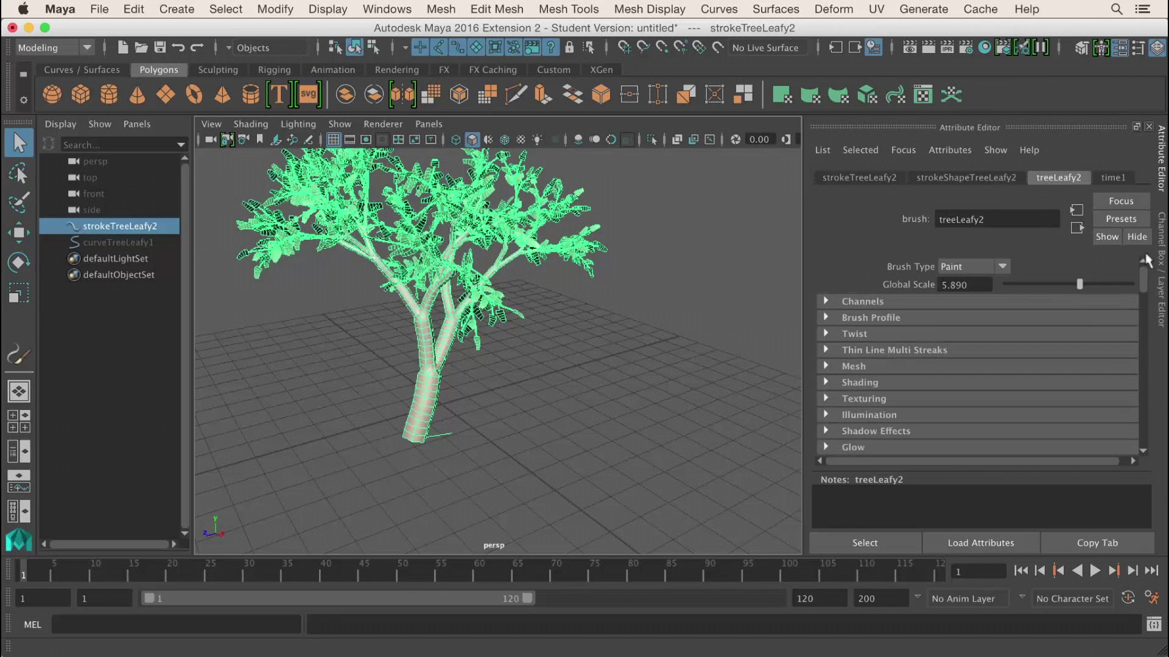
left_click_drag(1079, 285, 1063, 286)
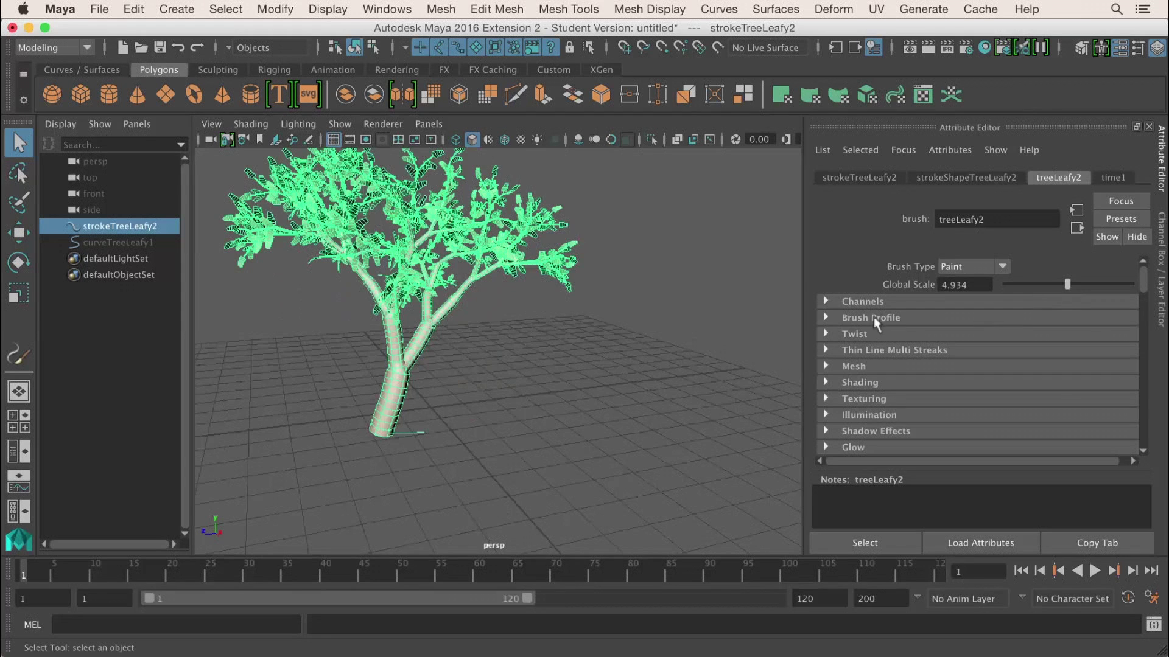
- Try the treeLeafy2 brush's Brush Width at 0.500 and 5, and settle on 0
left_click(874, 318)
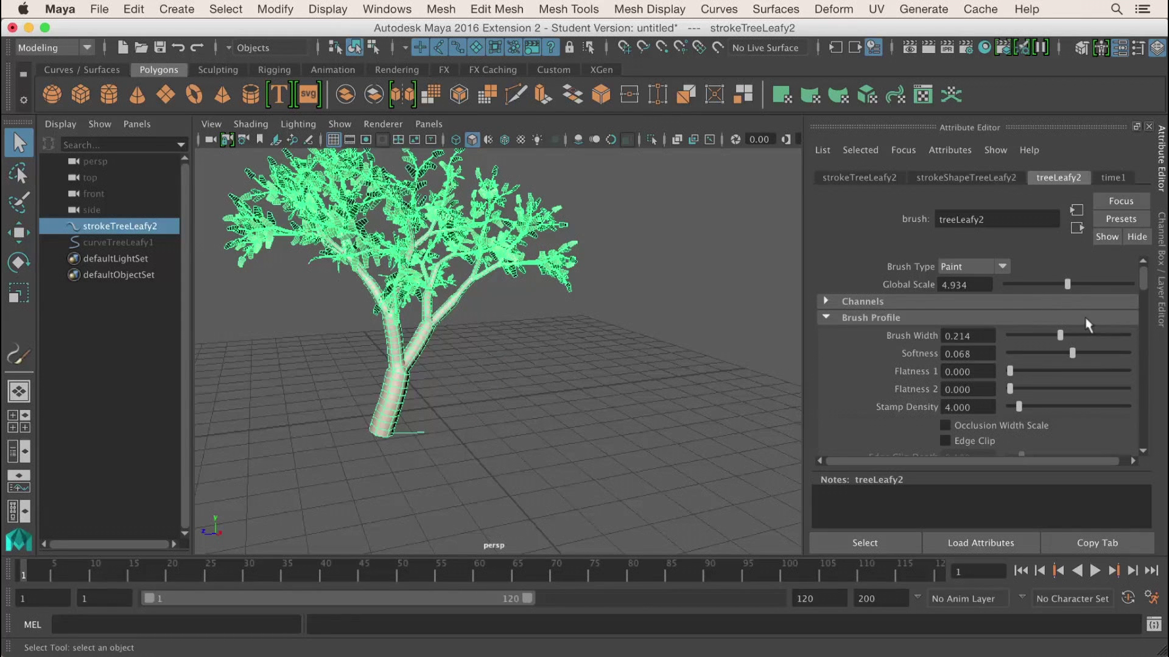
left_click_drag(661, 426, 688, 432, "alt")
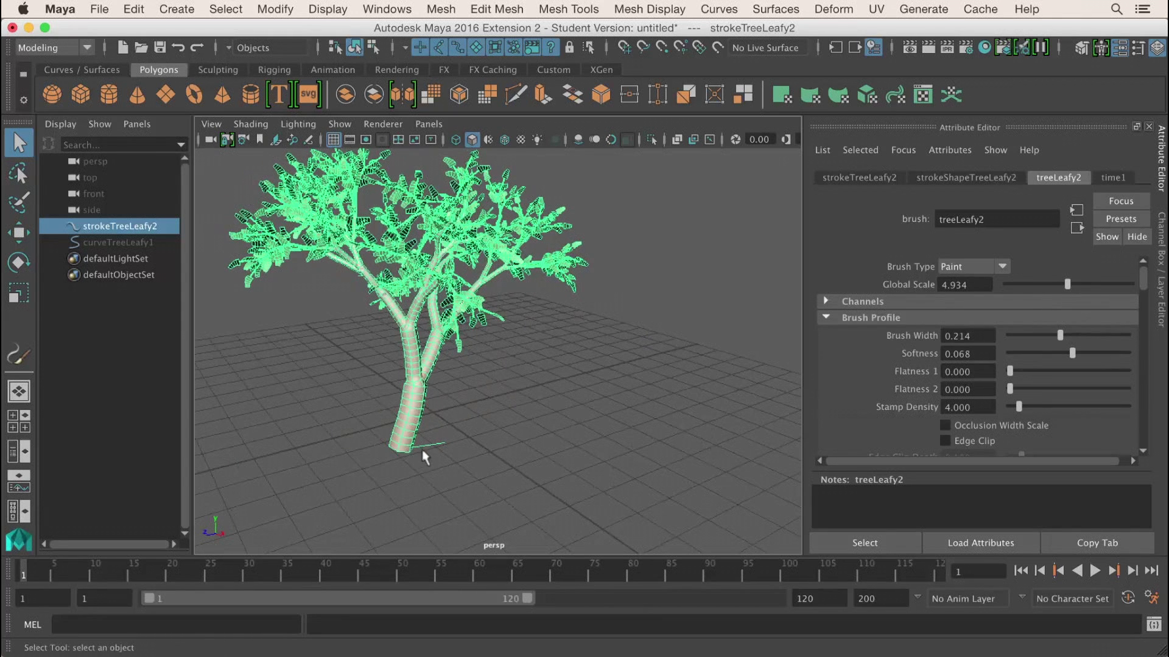
left_click_drag(1071, 341, 1132, 335)
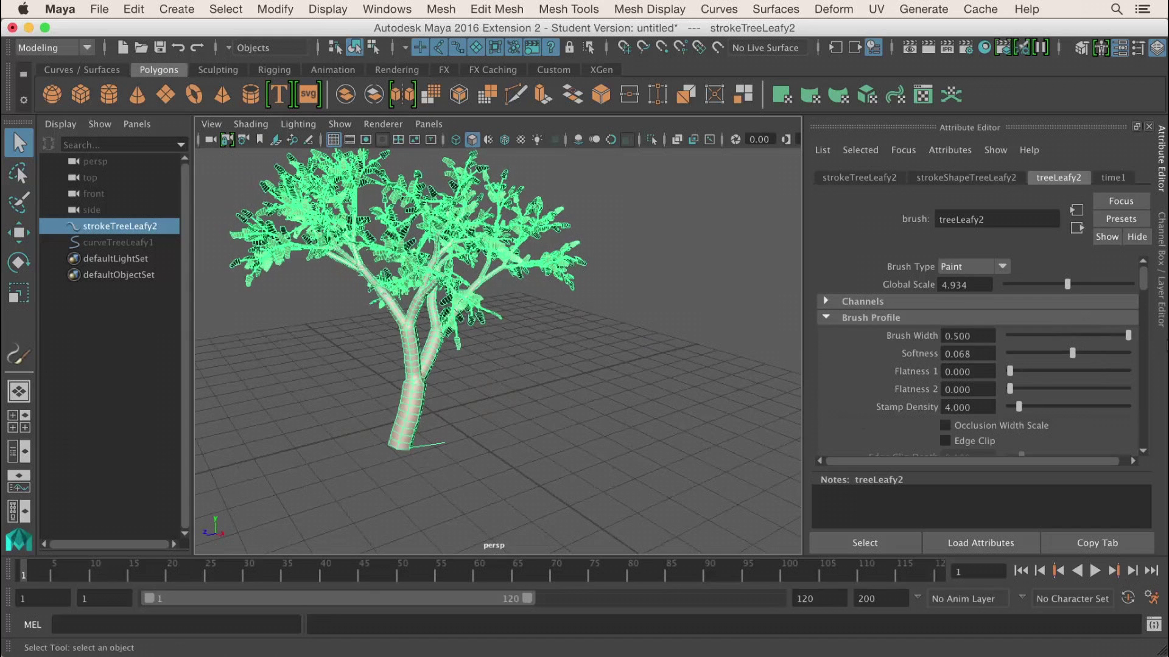
left_click(980, 339)
type("5")
key("Return")
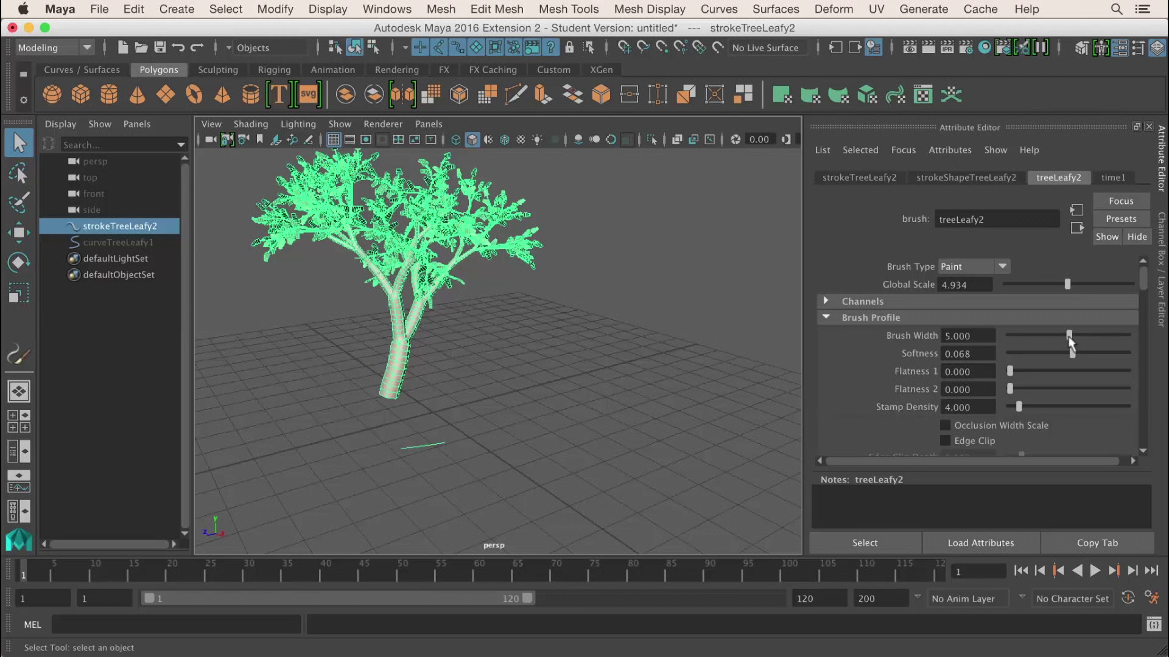
left_click_drag(1070, 339, 990, 342)
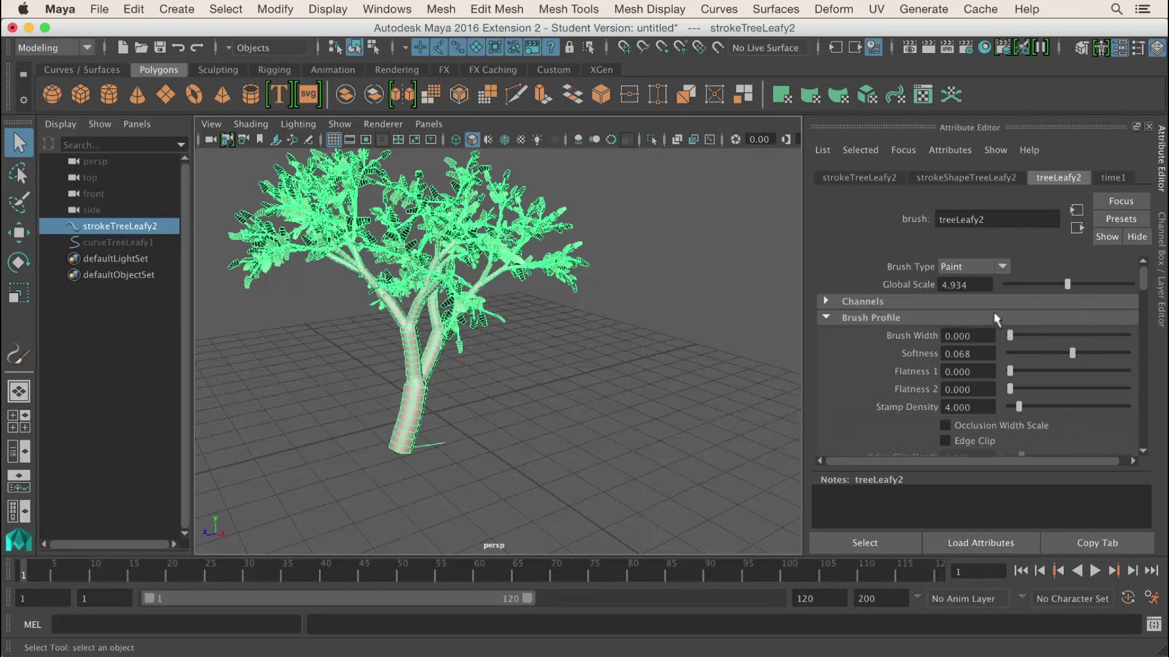
left_click(953, 318)
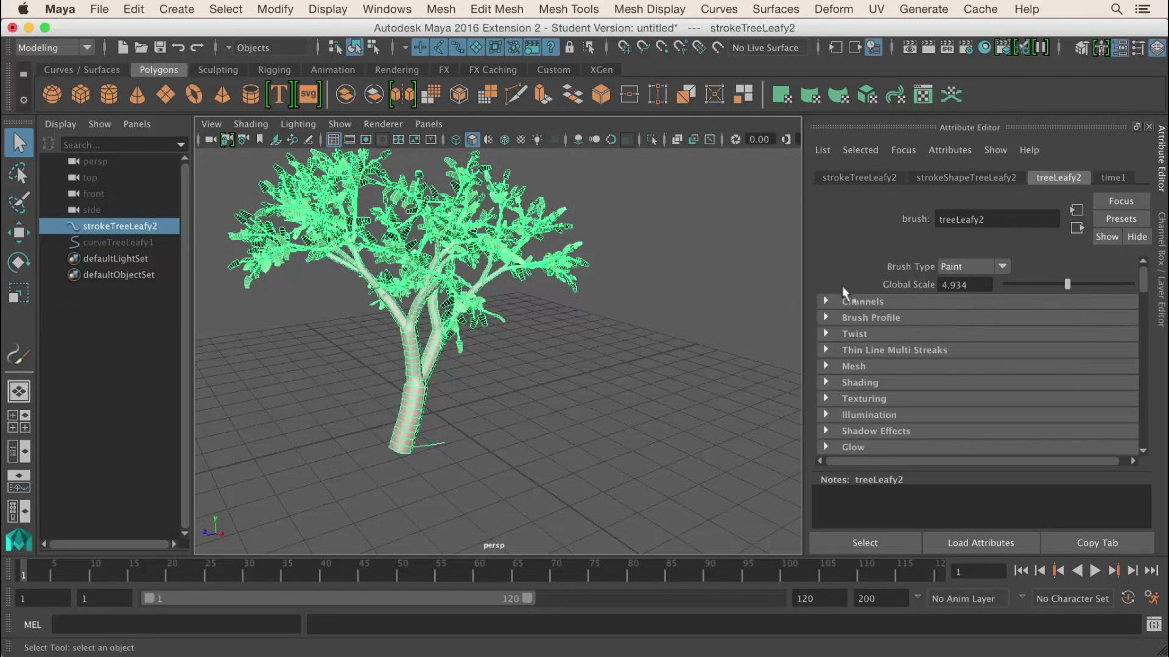
- Turn the treeLeafy2 brush's Tubes option off and back on to compare its effect on the stroke
scroll(889, 379, "down", 5)
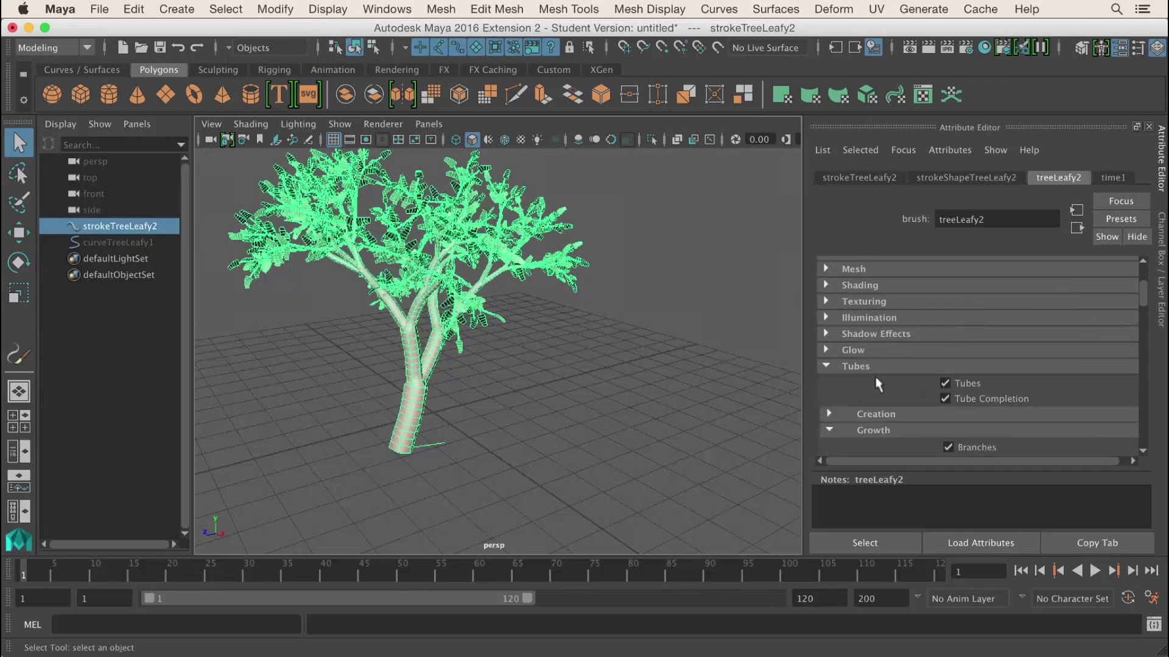
left_click(856, 367)
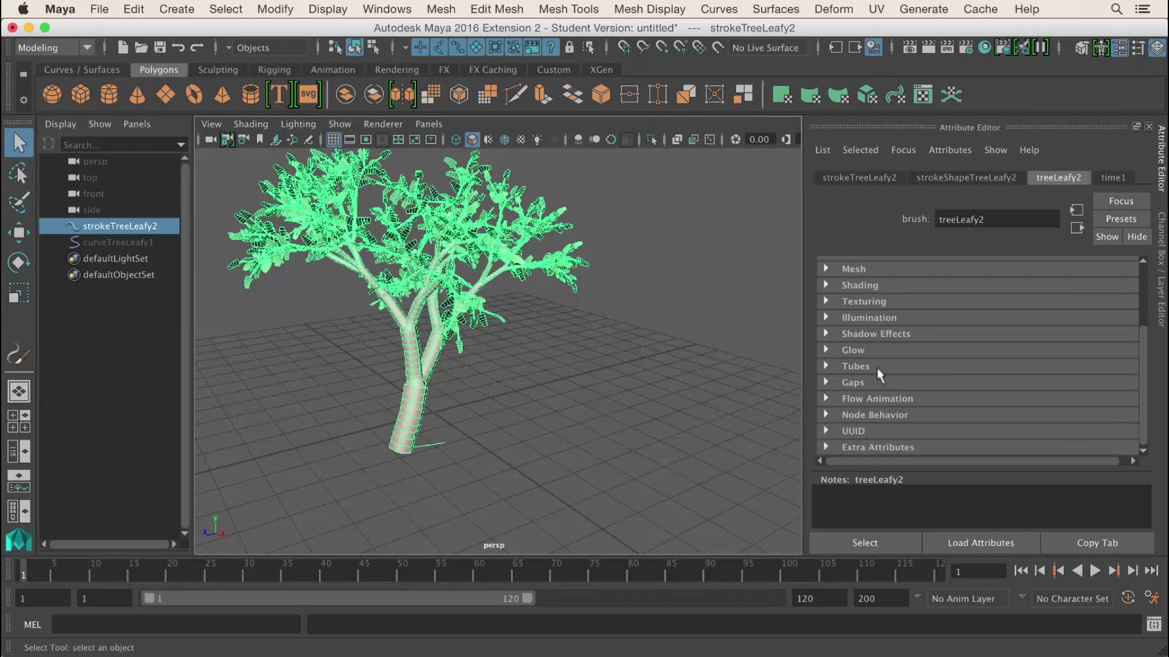
left_click(855, 367)
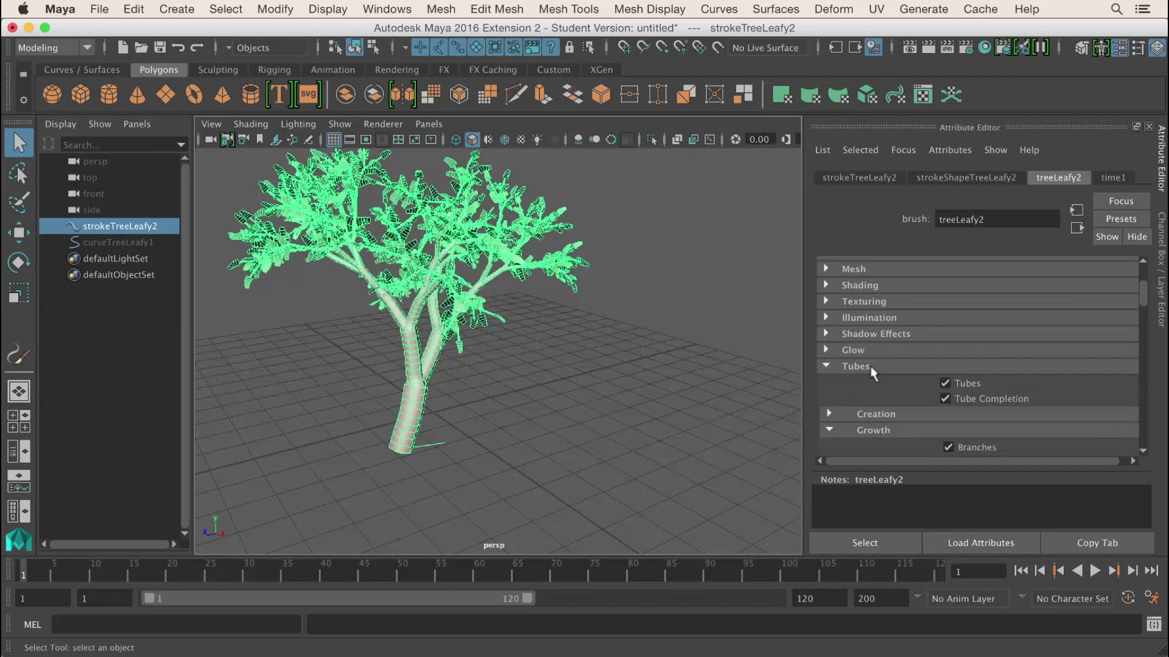
left_click(945, 383)
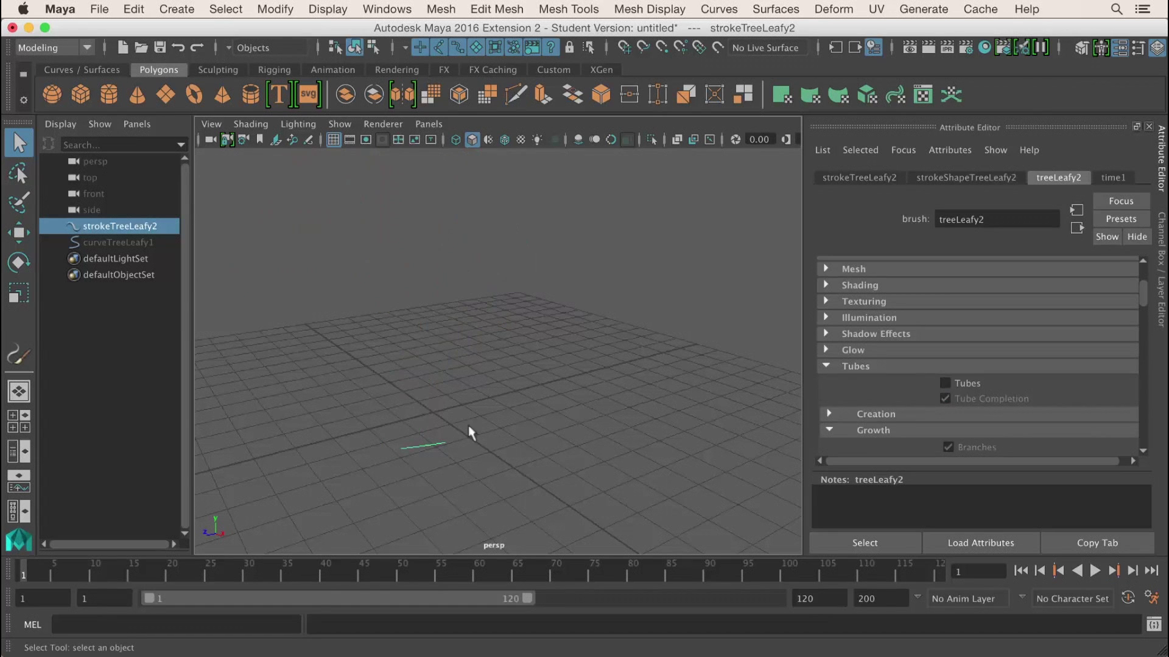
left_click(964, 388)
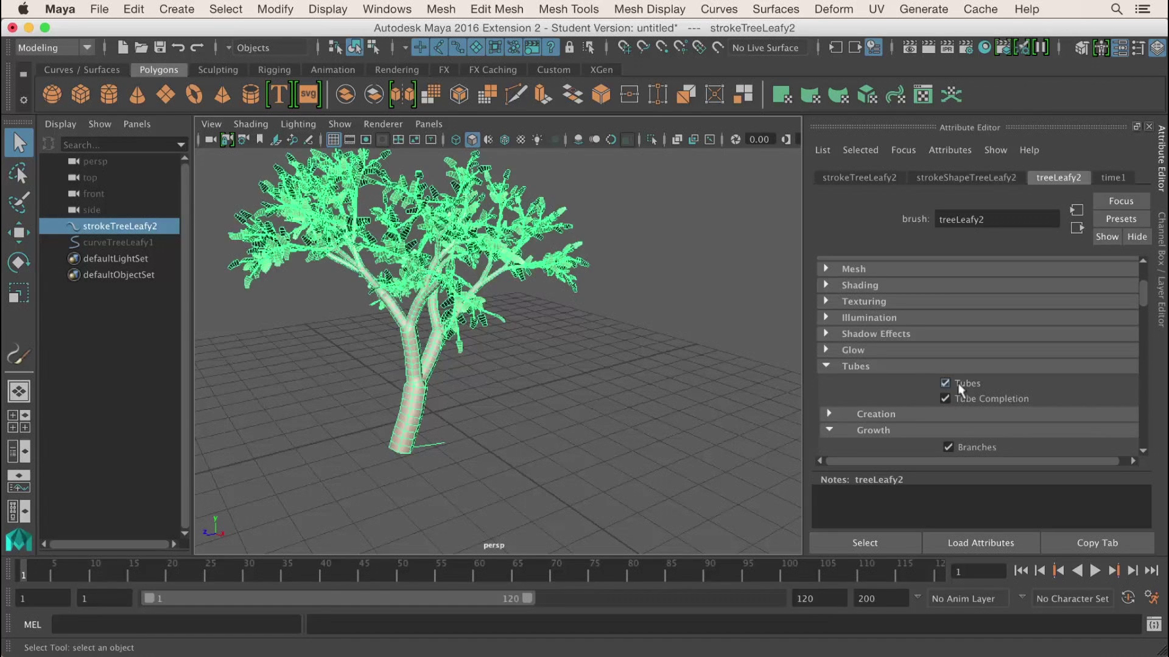
- Reduce the Length Max of the brush's tube creation settings to 1.176
left_click(952, 430)
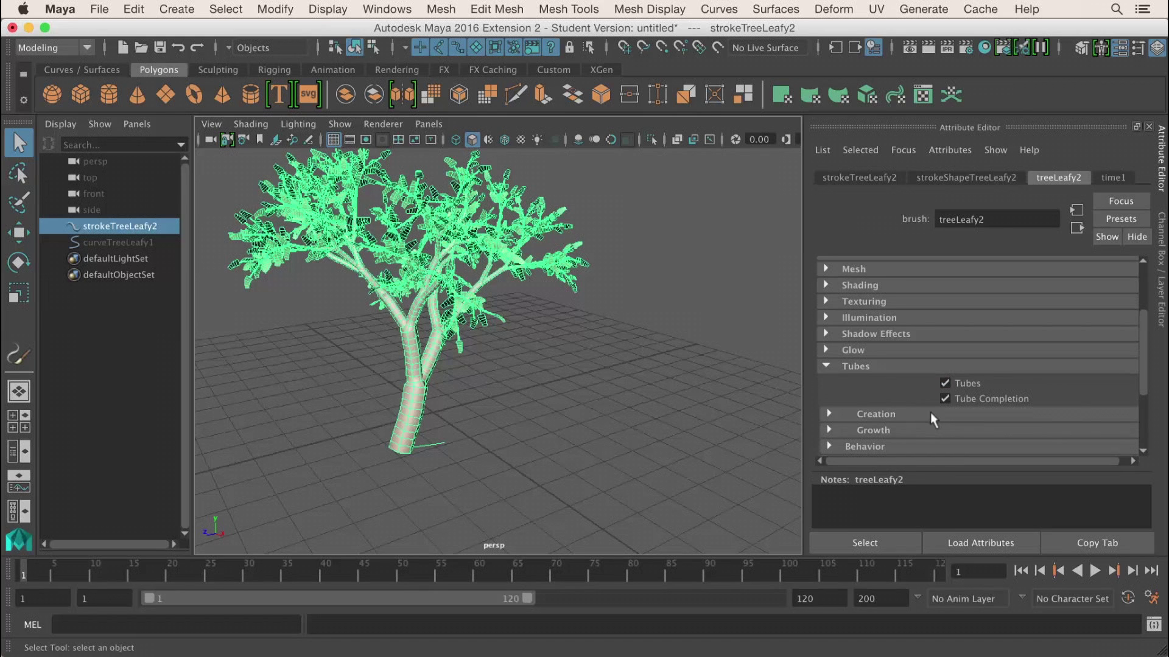
left_click(929, 412)
scroll(1017, 416, "down", 2)
scroll(1017, 410, "down", 4)
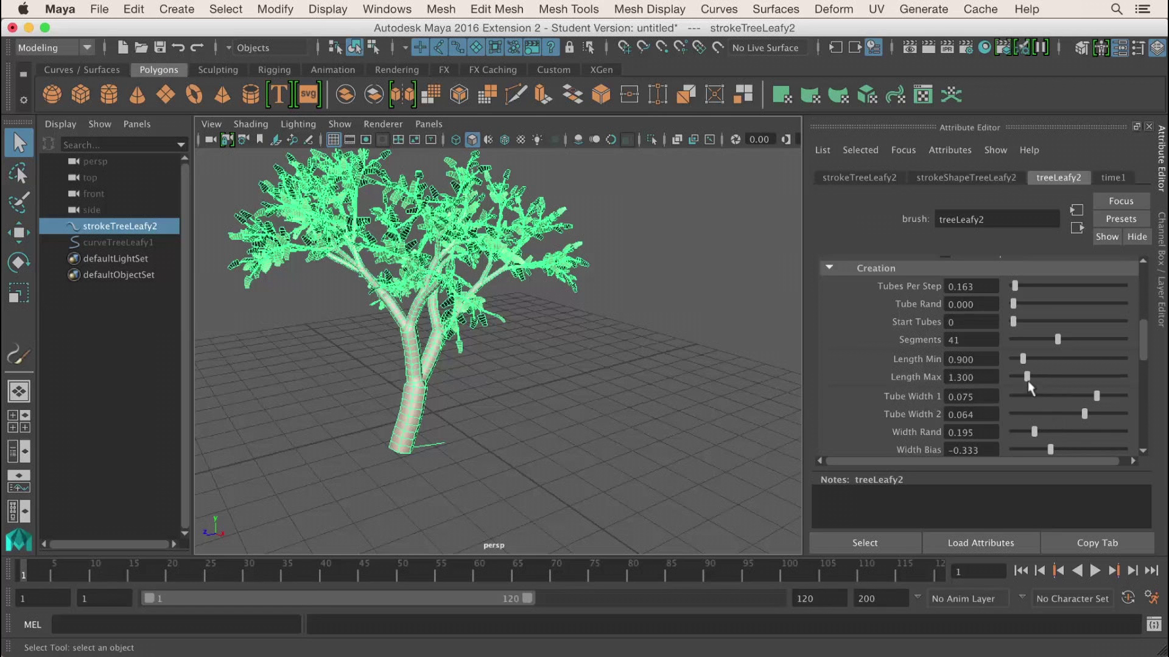
left_click_drag(1027, 378, 1026, 380)
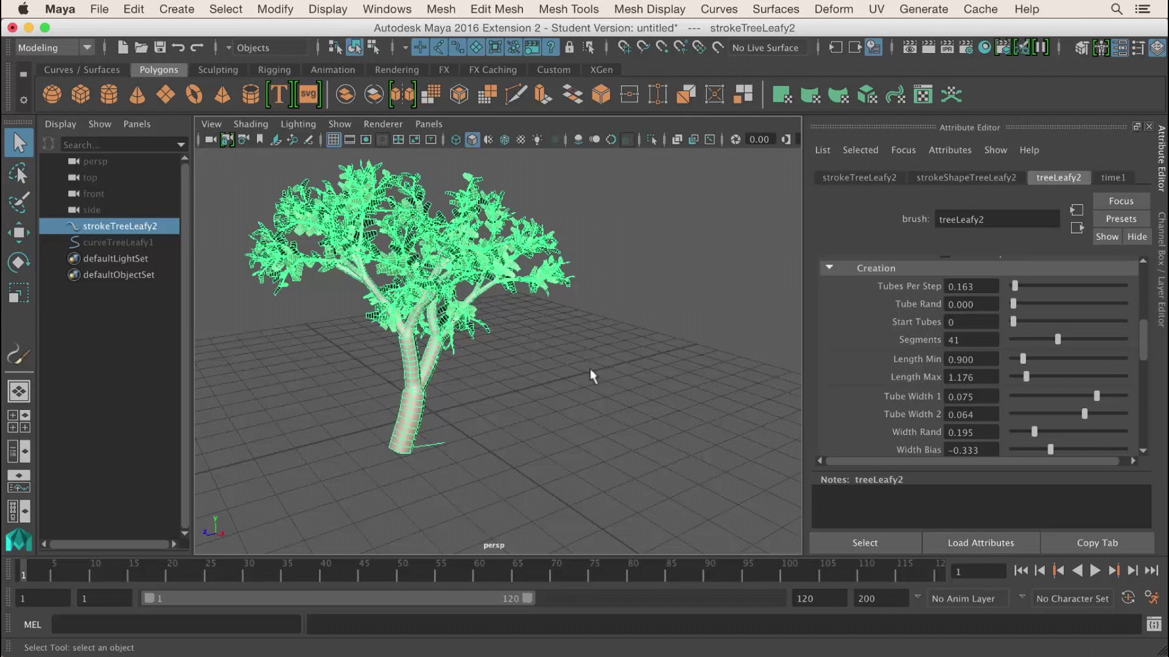
- Toggle the brush's Branches, Twigs and Leaves growth options off and back on to compare their effect on the tree
left_click_drag(1147, 338, 1148, 367)
left_click_drag(1151, 369, 1157, 410)
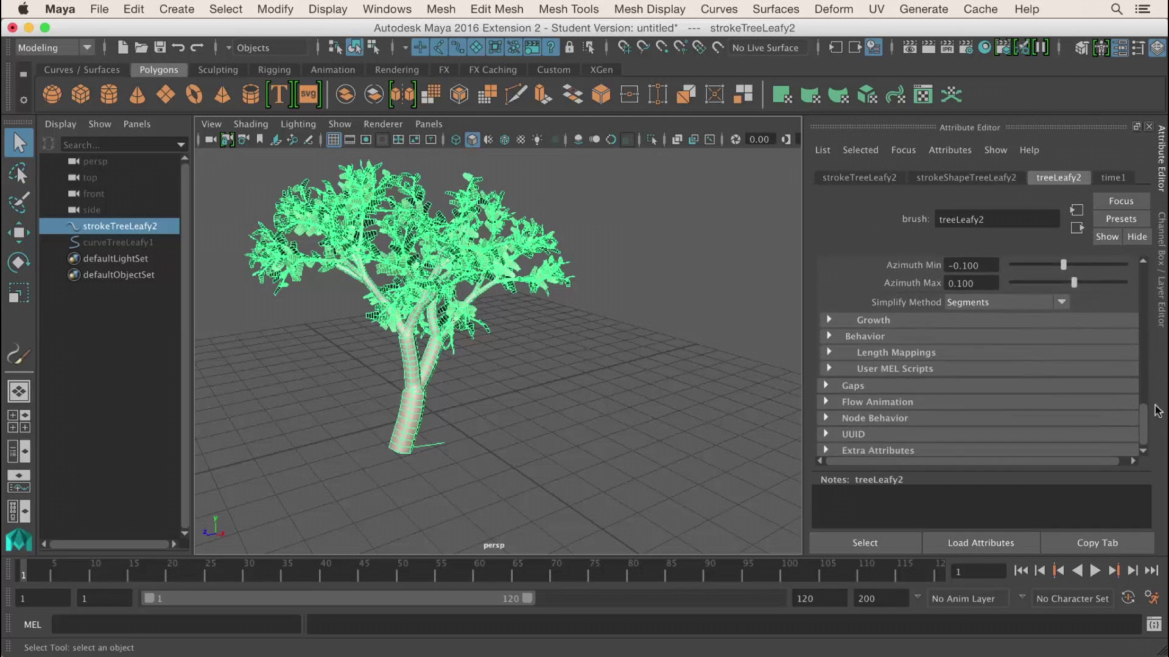
left_click(927, 321)
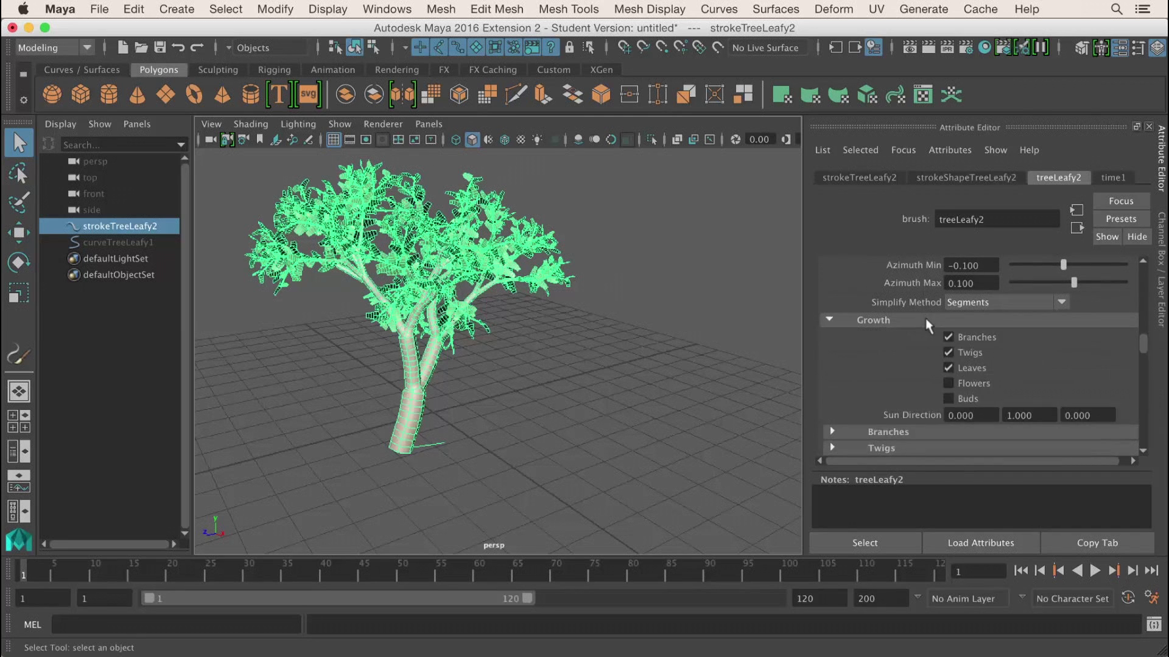
left_click(970, 339)
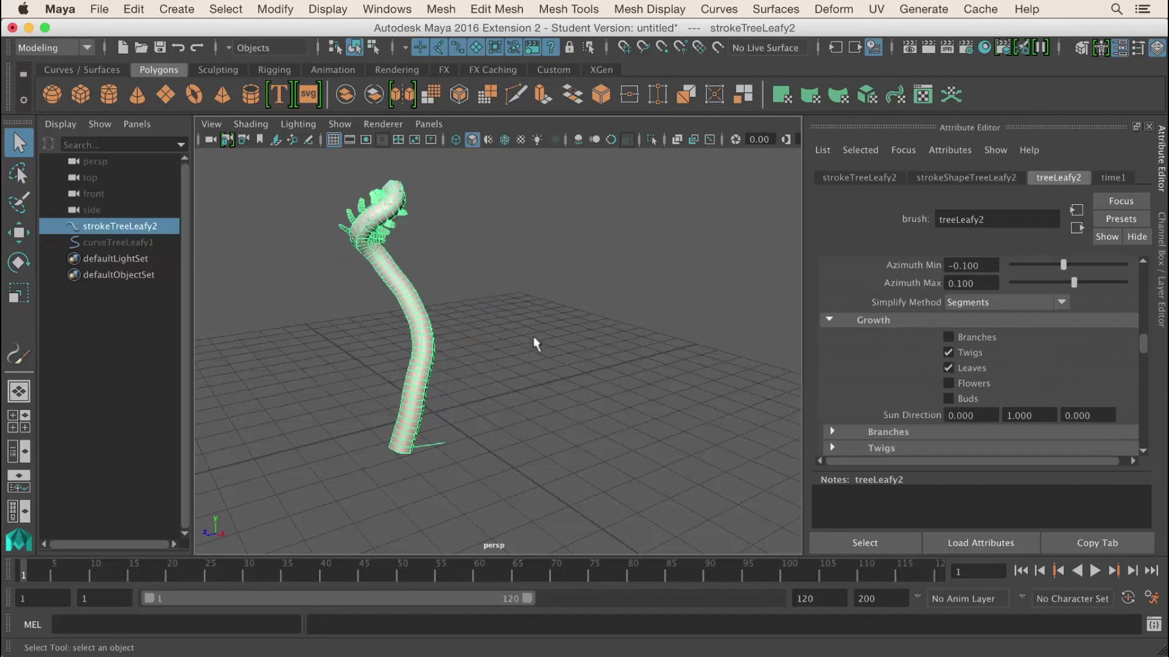
left_click(948, 336)
left_click(962, 356)
left_click(961, 356)
left_click(961, 355)
left_click(962, 355)
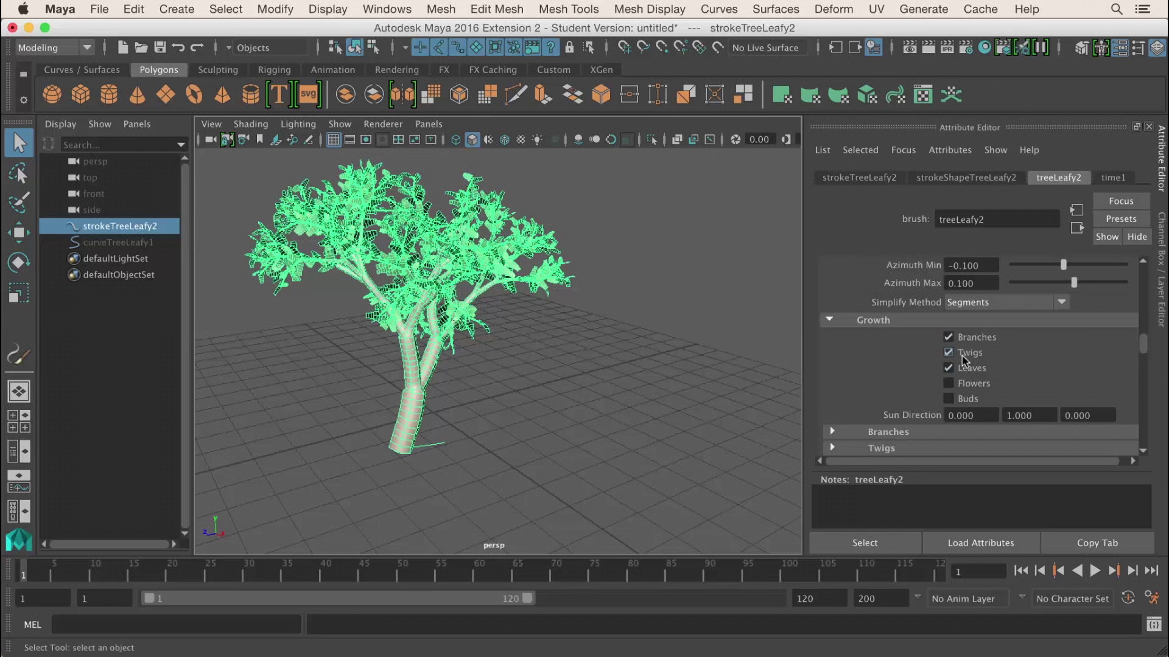
left_click(968, 368)
left_click(968, 369)
left_click(968, 369)
left_click(967, 368)
- Set Twigs In Cluster to 3 in the brush's twig growth settings
scroll(1142, 353, "down", 5)
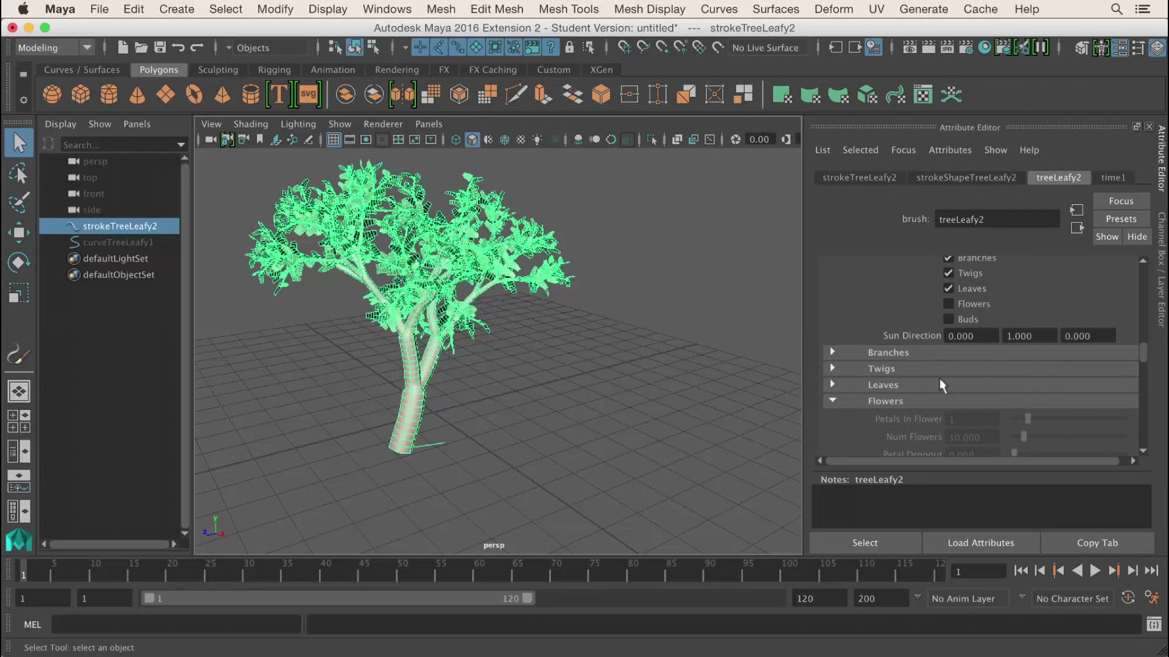
left_click(911, 403)
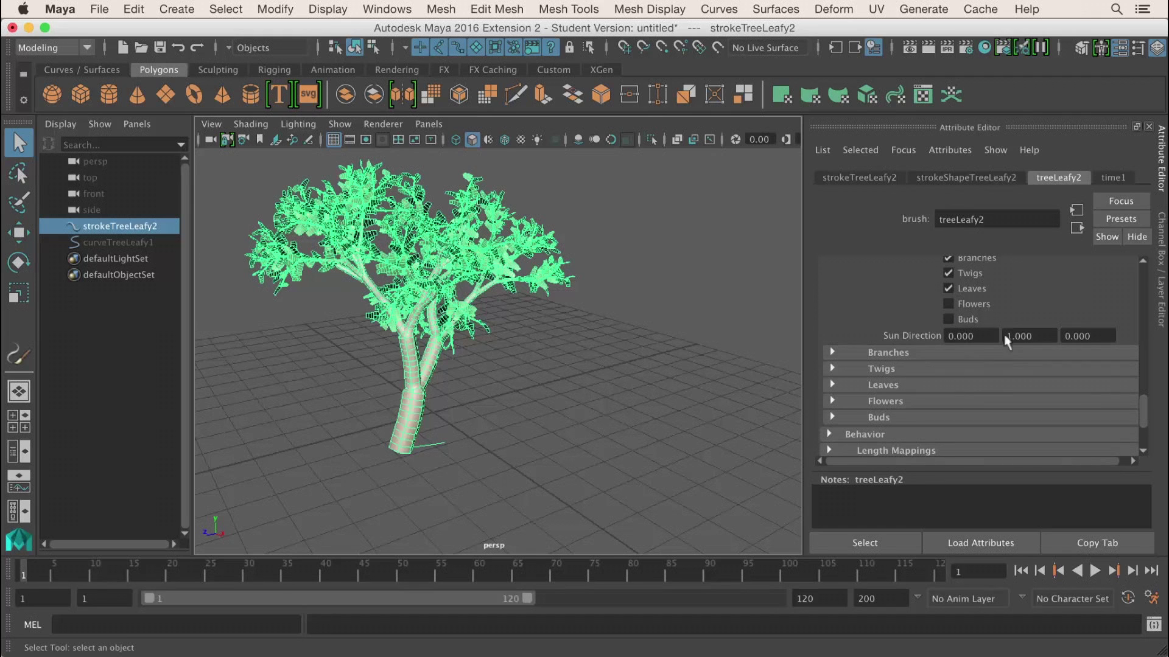
left_click(913, 371)
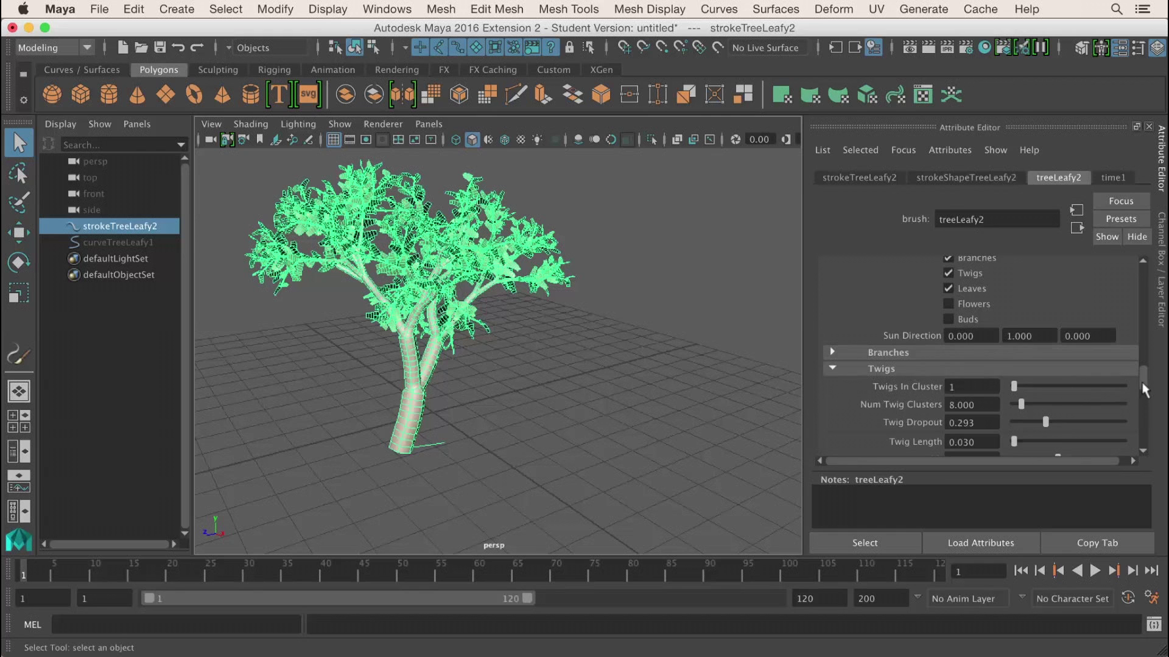
scroll(1145, 382, "down", 3)
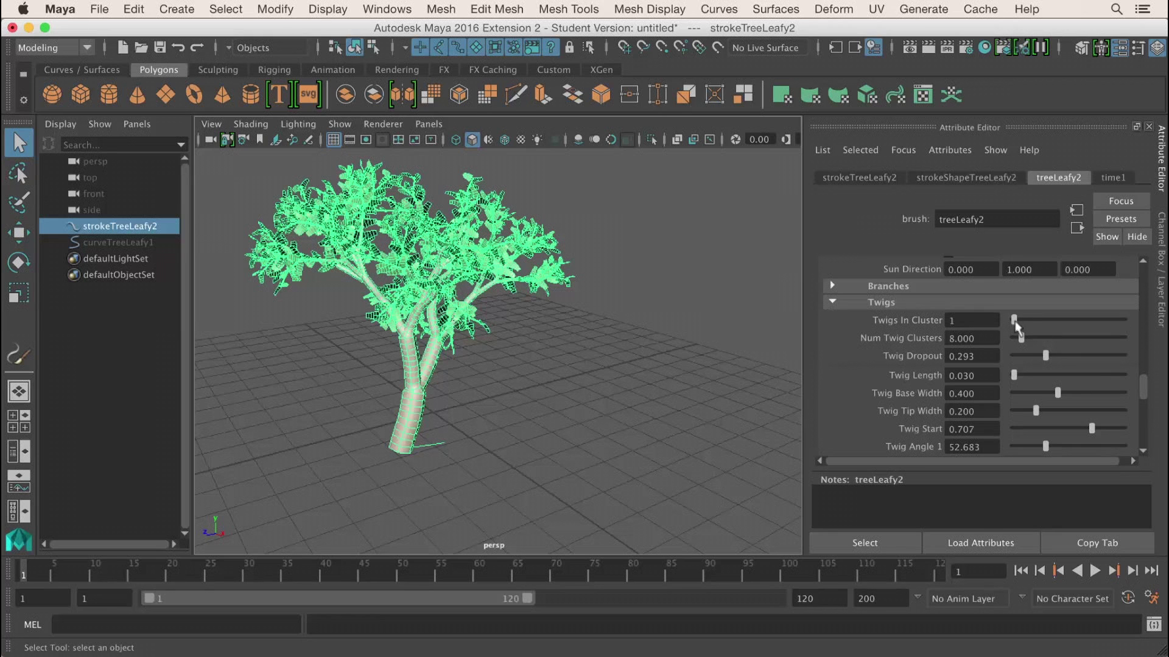
left_click_drag(1016, 321, 1043, 322)
- Deselect the tree and examine its twigs and foliage from several angles and distances
left_click(659, 337)
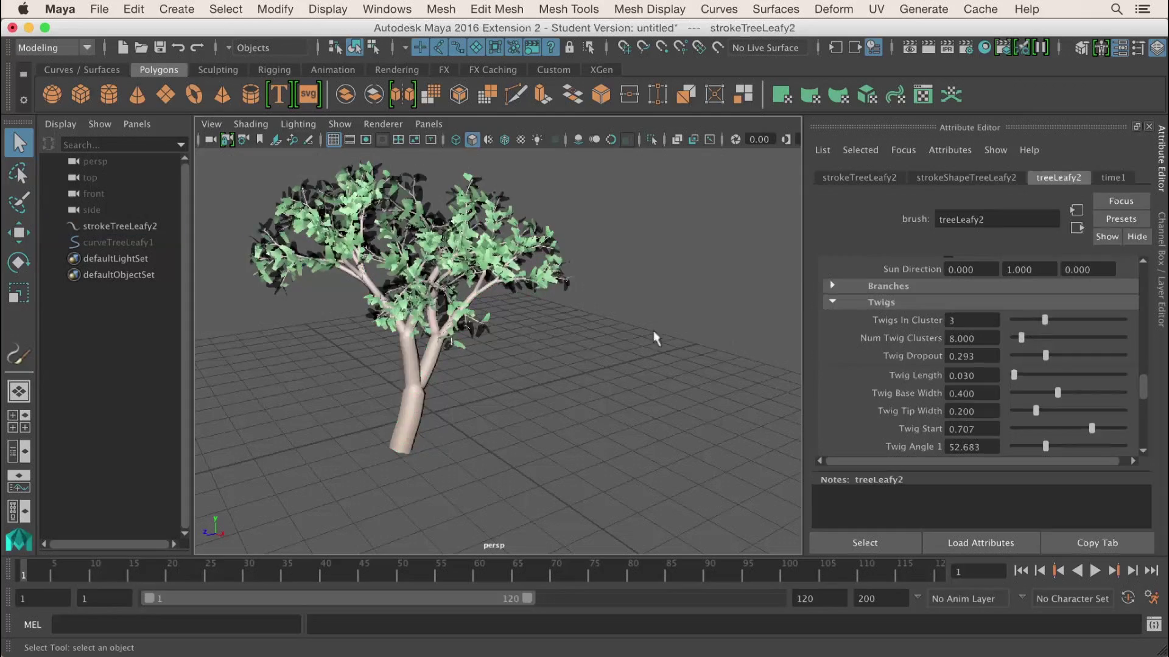
mouse_move(579, 334)
left_mouse_down("alt")
mouse_move(649, 336)
mouse_move(657, 272)
left_mouse_up("alt")
middle_click_drag(592, 272, 637, 287, "alt")
mouse_move(569, 297)
left_mouse_down("alt")
mouse_move(572, 328)
mouse_move(576, 304)
left_mouse_up("alt")
left_click_drag(615, 339, 501, 305, "alt")
scroll(535, 288, "down", 3)
right_click_drag(501, 304, 548, 326, "alt")
mouse_move(558, 325)
left_mouse_down("alt")
mouse_move(578, 328)
mouse_move(567, 328)
left_mouse_up("alt")
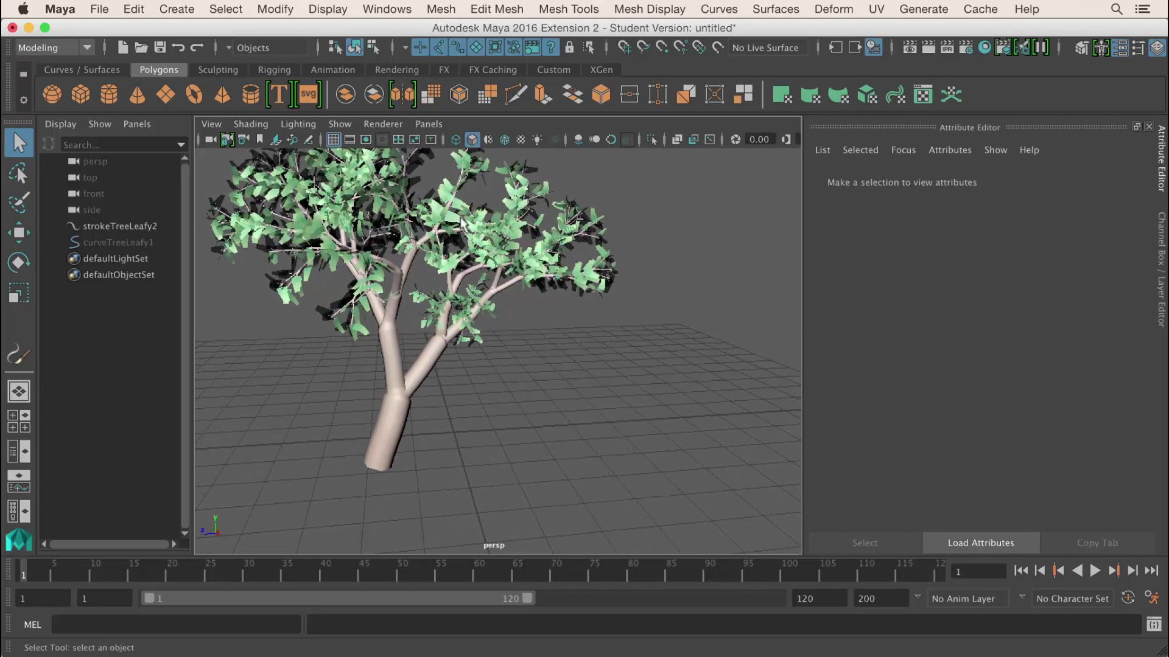
- Reselect the tree stroke and collapse the brush's Twigs, Growth and Creation attribute groups
left_click(414, 359)
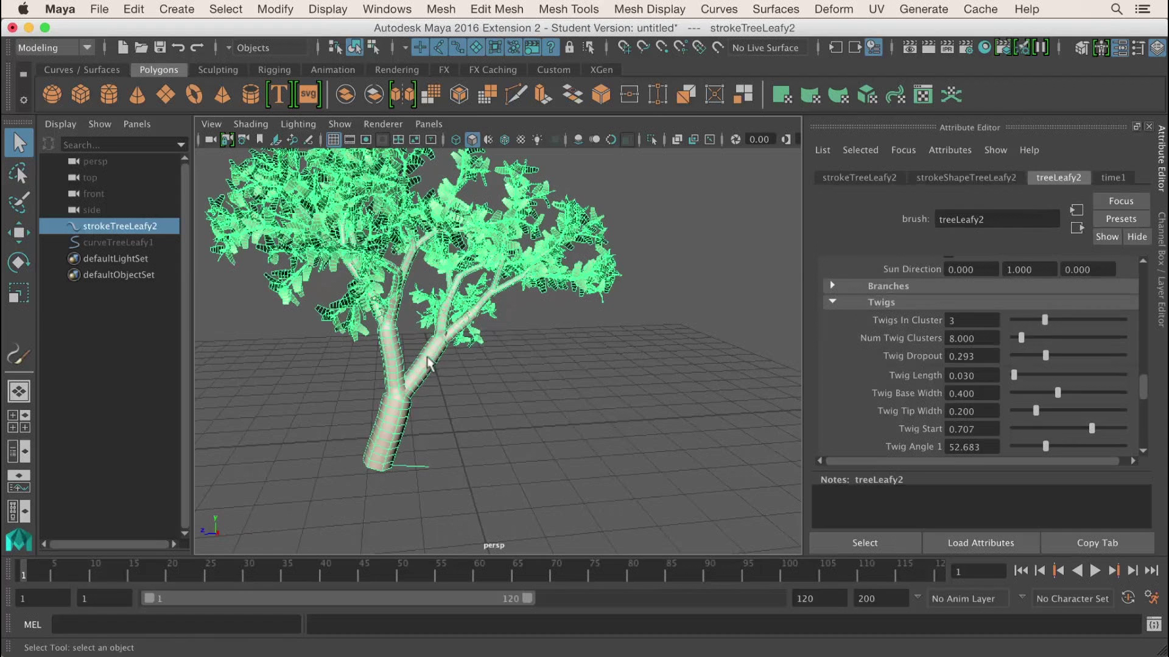
left_click(877, 306)
scroll(876, 311, "down", 3)
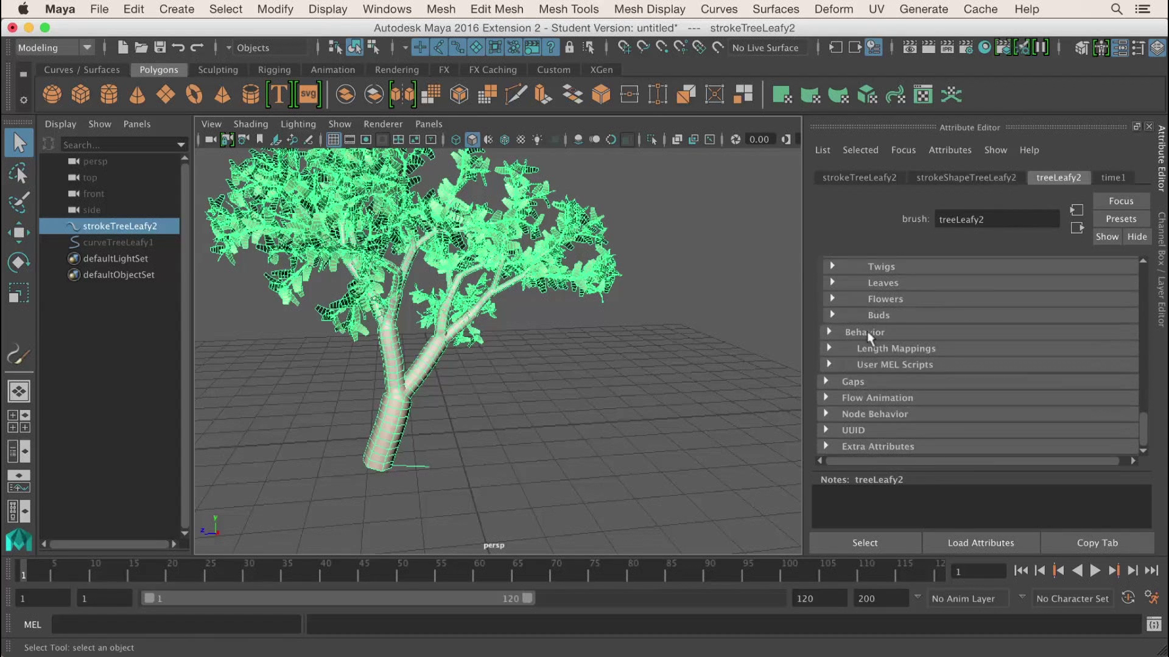
scroll(867, 332, "up", 4)
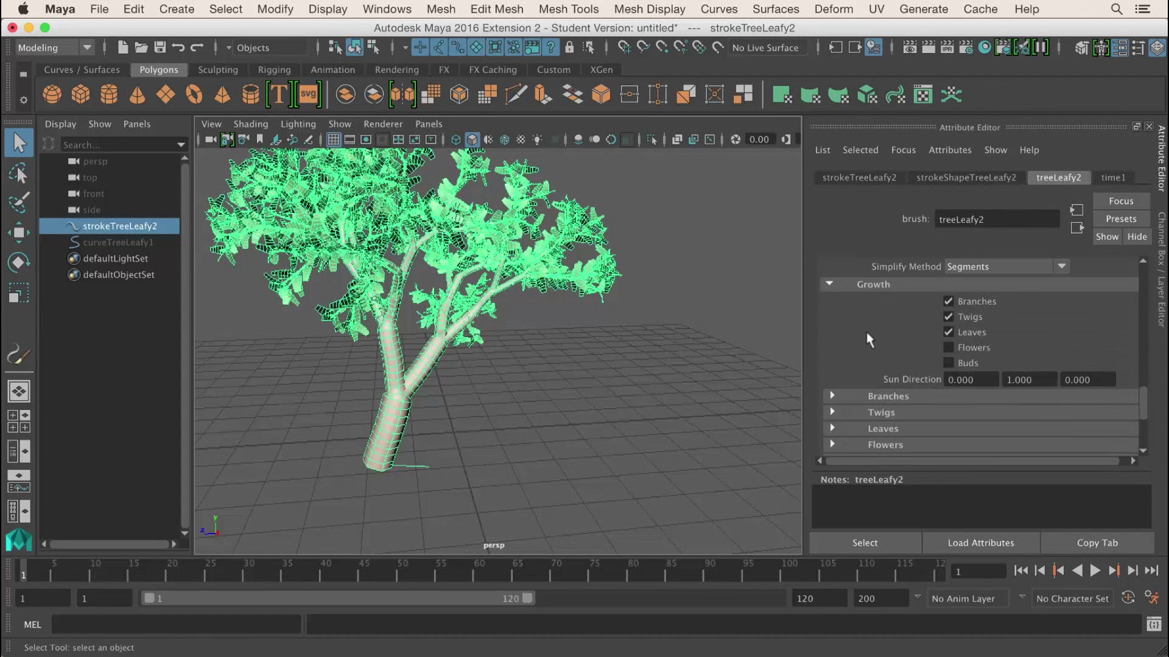
left_click(869, 287)
scroll(875, 328, "up", 5)
scroll(875, 327, "up", 6)
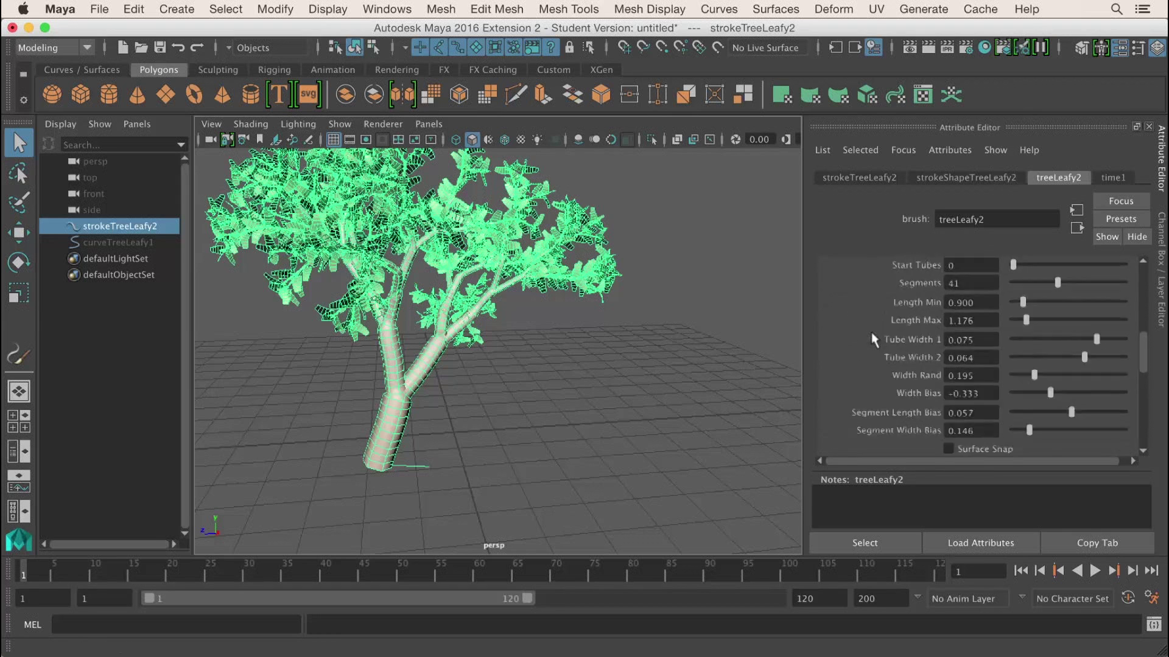
left_click(845, 403)
scroll(871, 372, "down", 4)
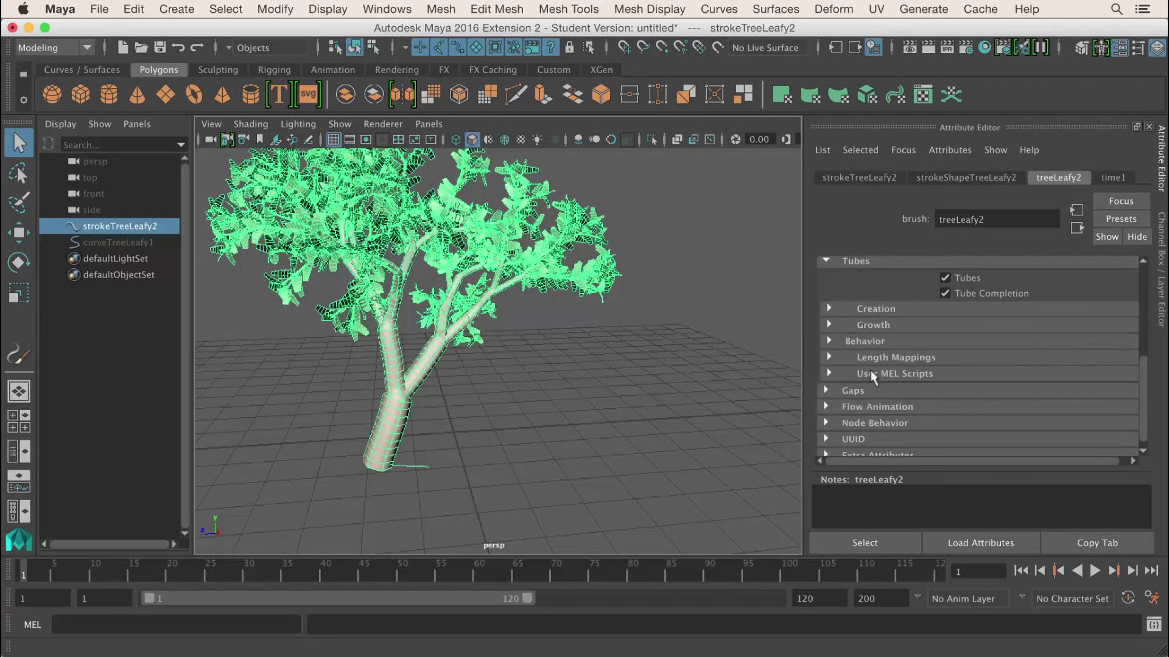
scroll(871, 371, "up", 2)
left_click(865, 313)
scroll(887, 324, "up", 2)
left_click(845, 368)
scroll(887, 348, "down", 4)
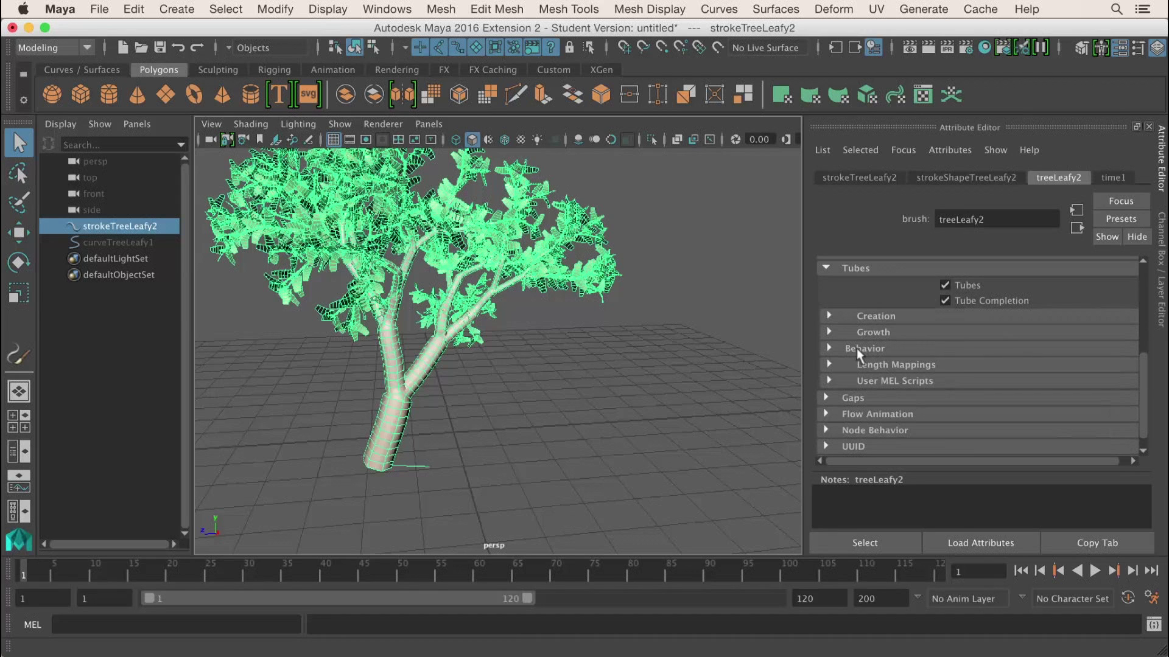
- Set the brush's Turbulence Type to Tree Wind with Turbulence 0.078, and play the animation to preview the wind
left_click(857, 349)
scroll(907, 348, "down", 4)
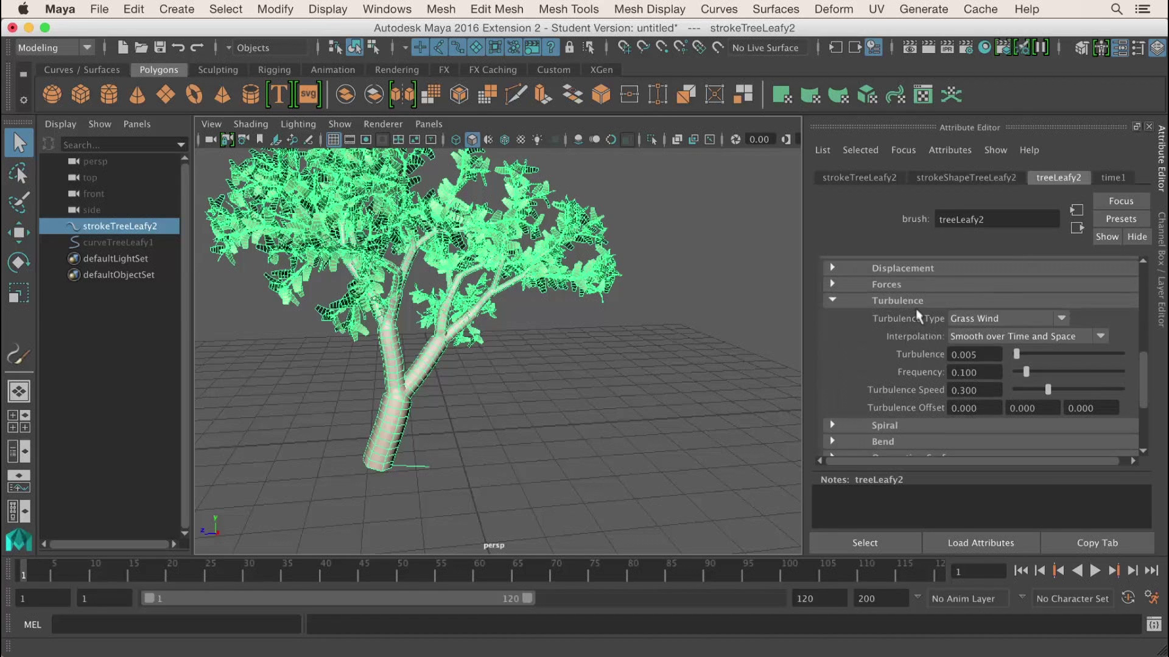
left_click(986, 318)
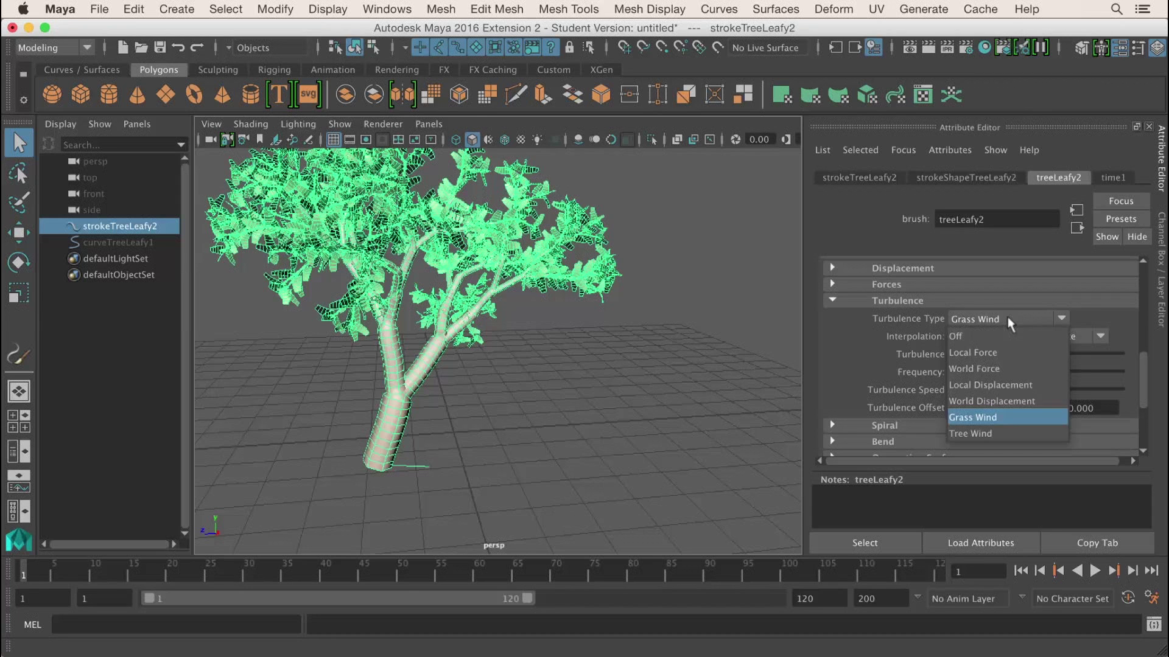
left_click(995, 434)
left_click_drag(1015, 354, 1024, 356)
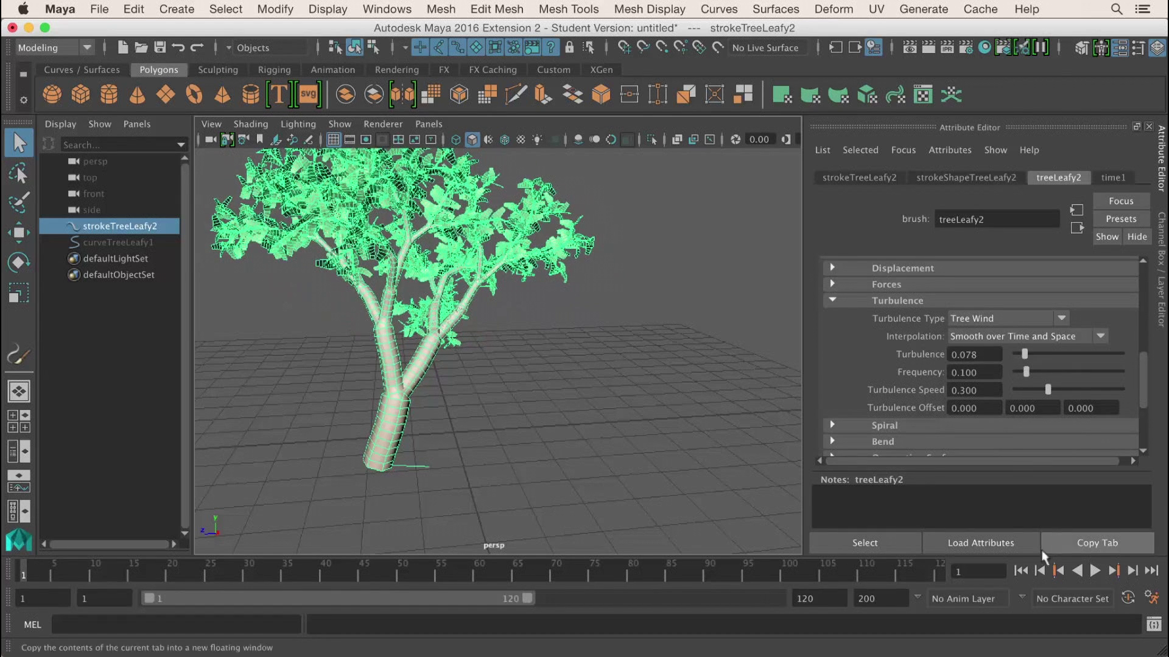
left_click(1093, 572)
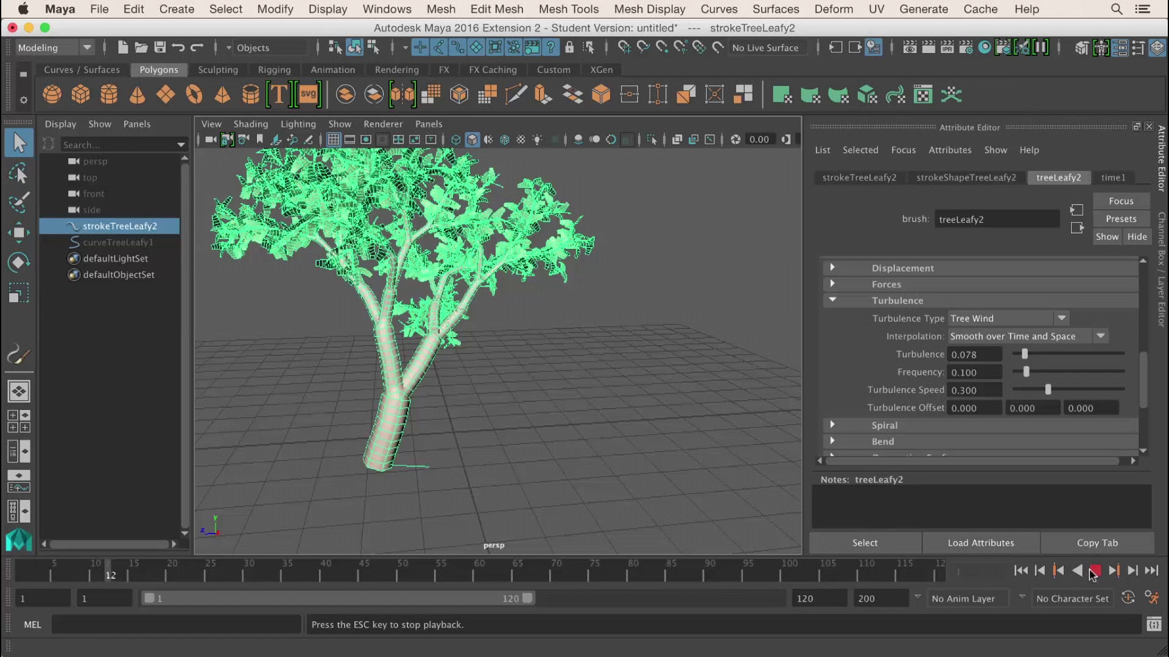
left_click(1095, 573)
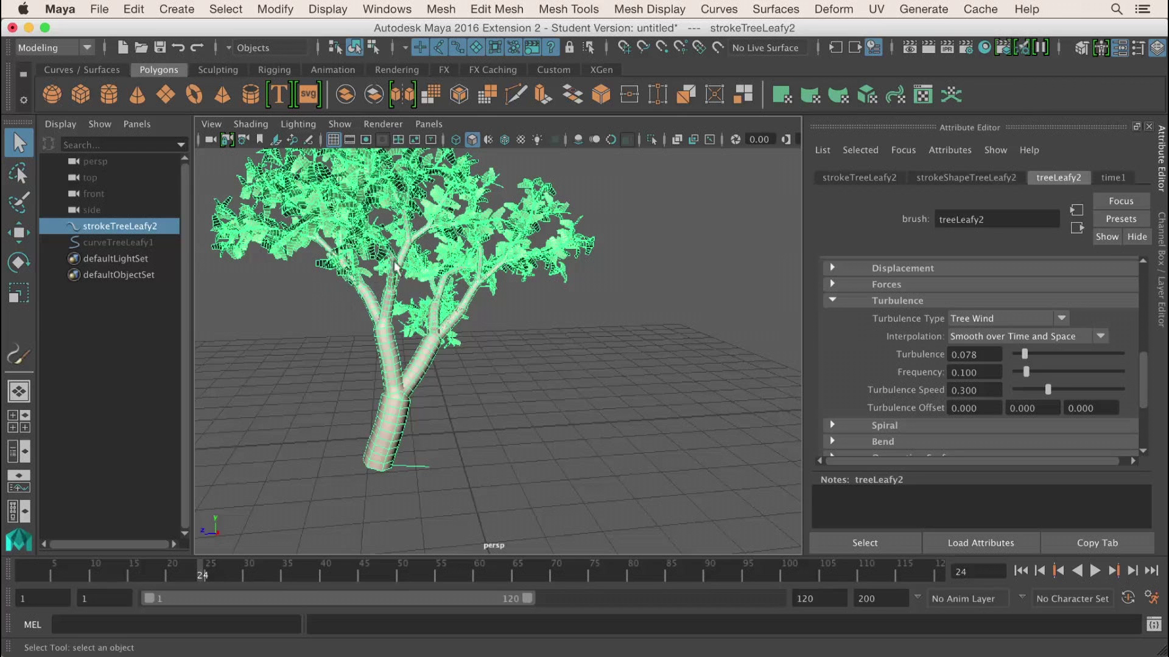
- Deselect the tree, switch the viewport renderer to the legacy default viewport, and play the wind animation from frame 1
left_click(552, 335)
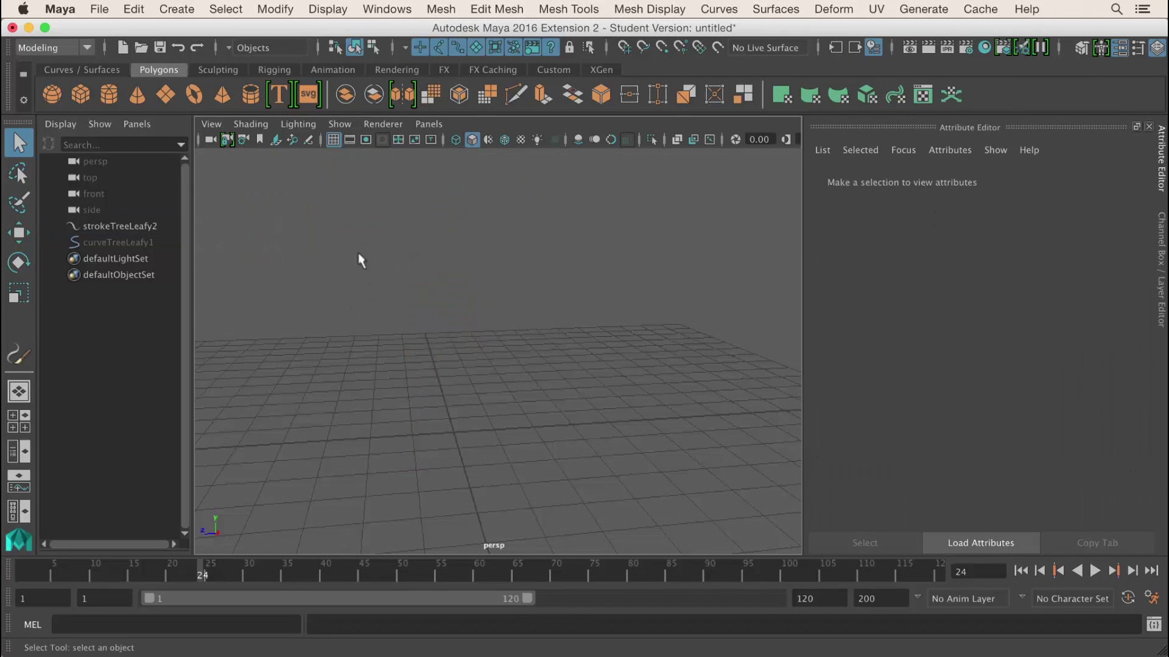
left_click(388, 127)
left_click(399, 169)
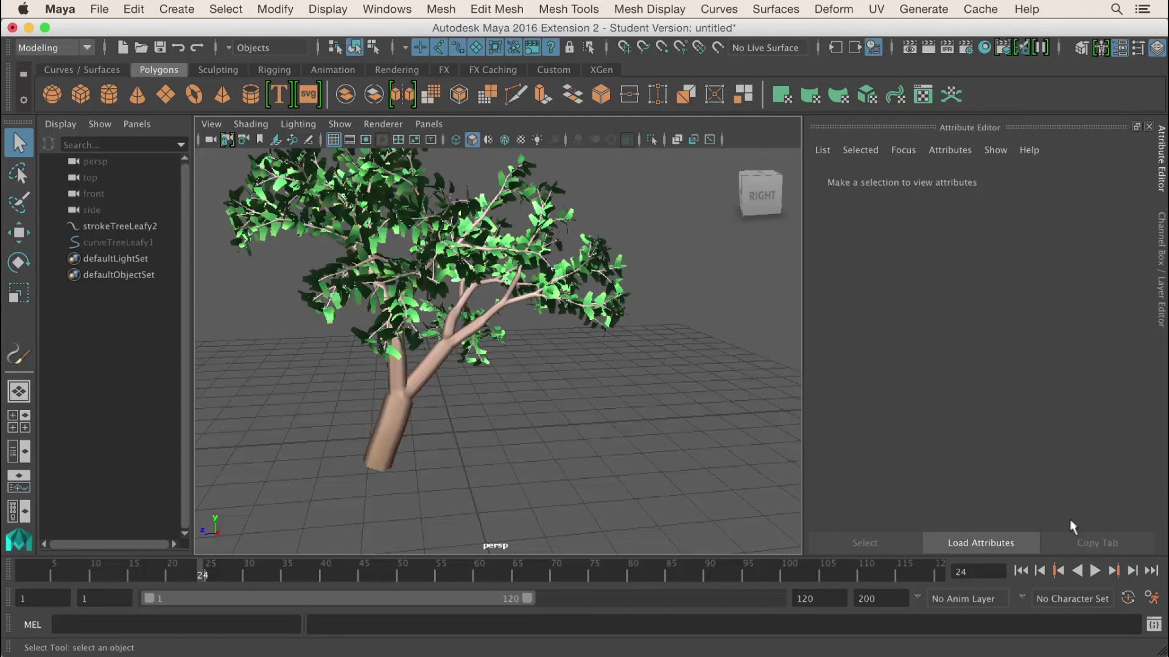
left_click(1022, 570)
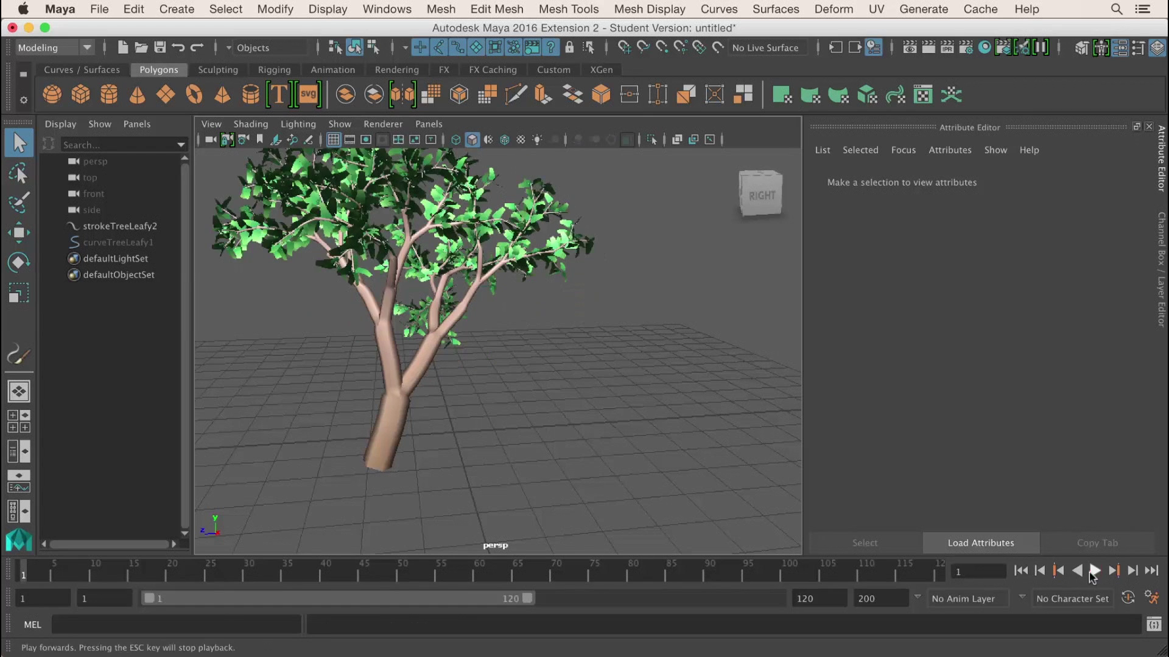
left_click(1091, 572)
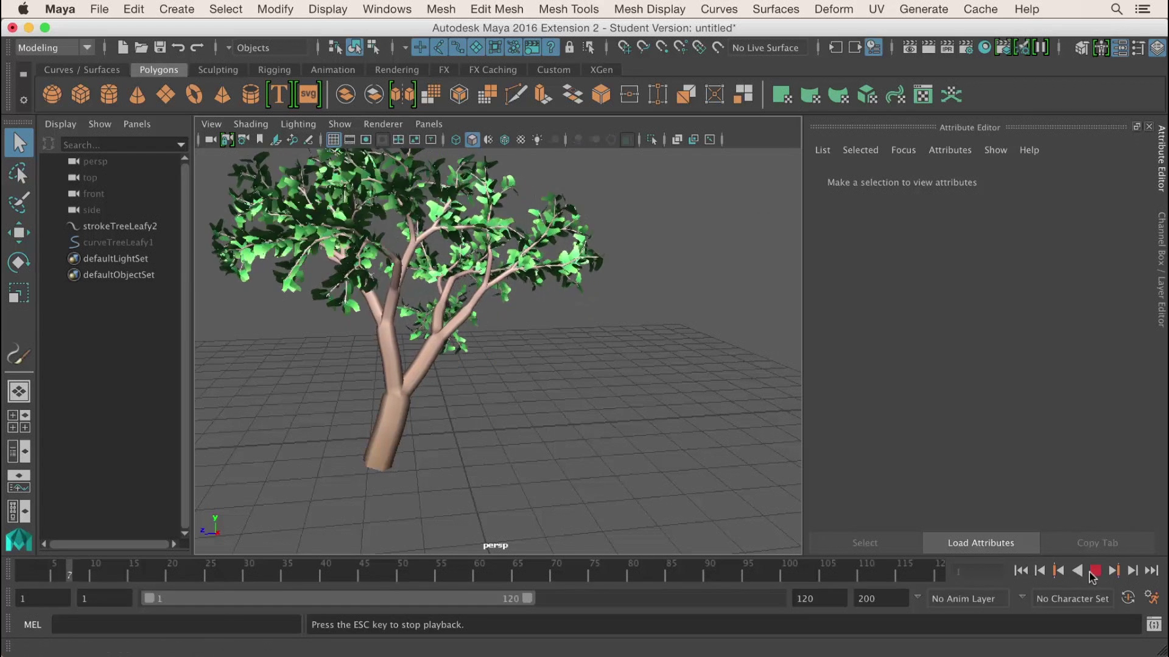
key("Escape")
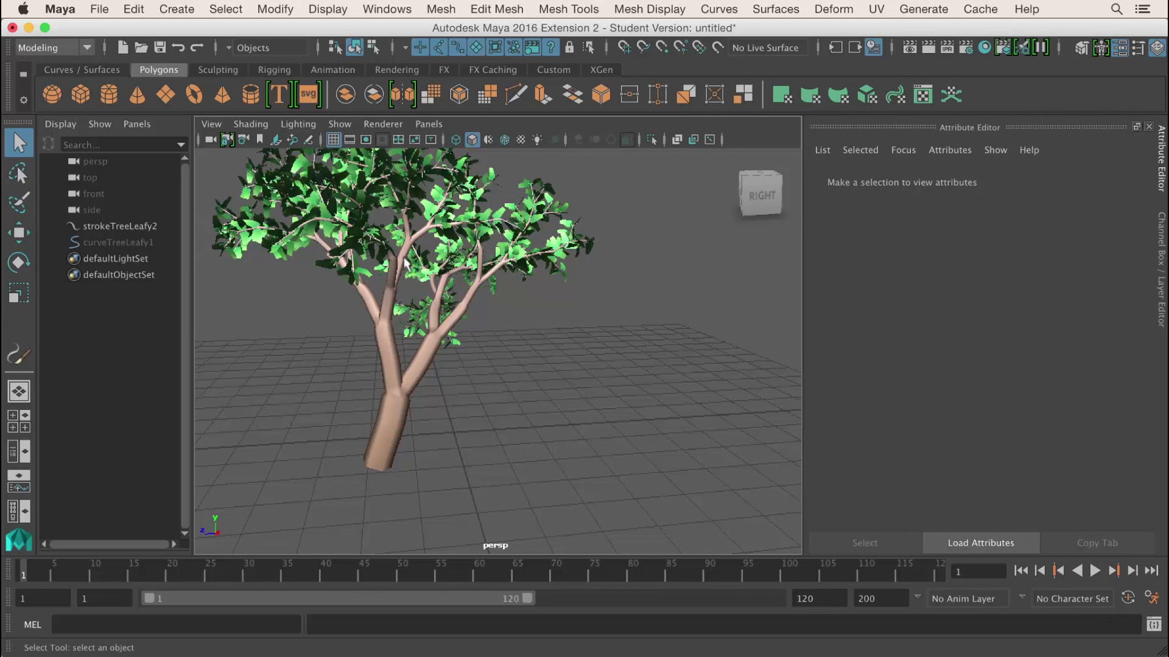
- Set the tree brush's Turbulence Type to Grass Wind and play the animation with the tree deselected
left_click(456, 299)
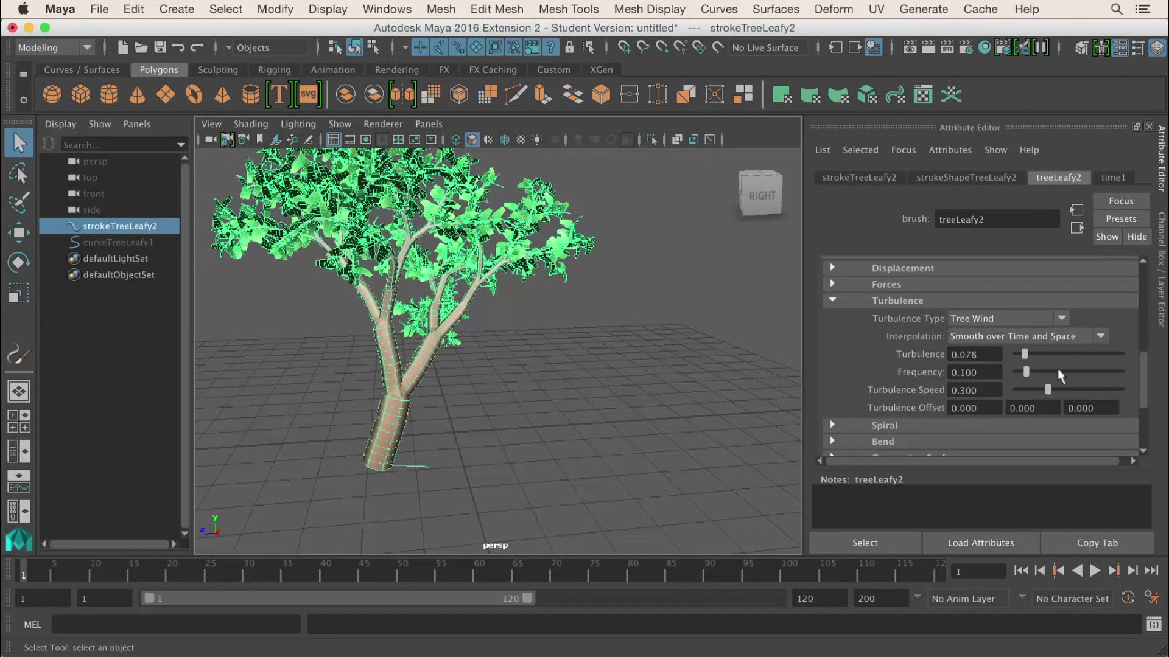
left_click(975, 319)
left_click(986, 417)
left_click(647, 387)
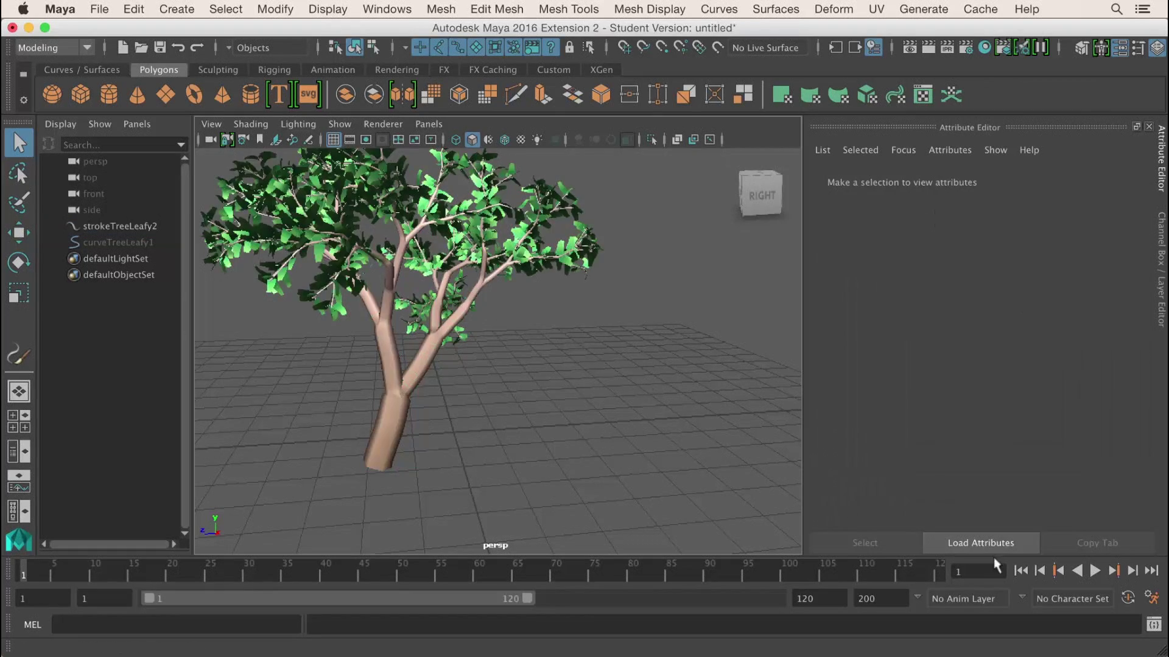
left_click(1094, 570)
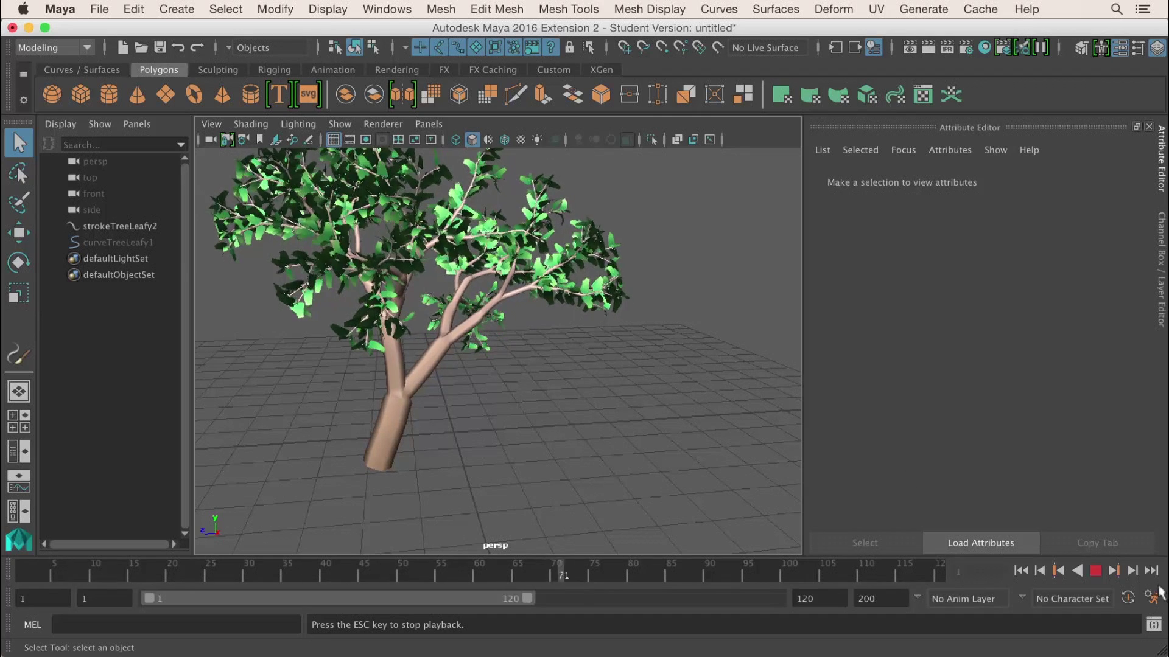
key("Escape")
- Lower the tree brush's Turbulence to 0.031 and play the animation to preview the gentler wind
left_click(426, 382)
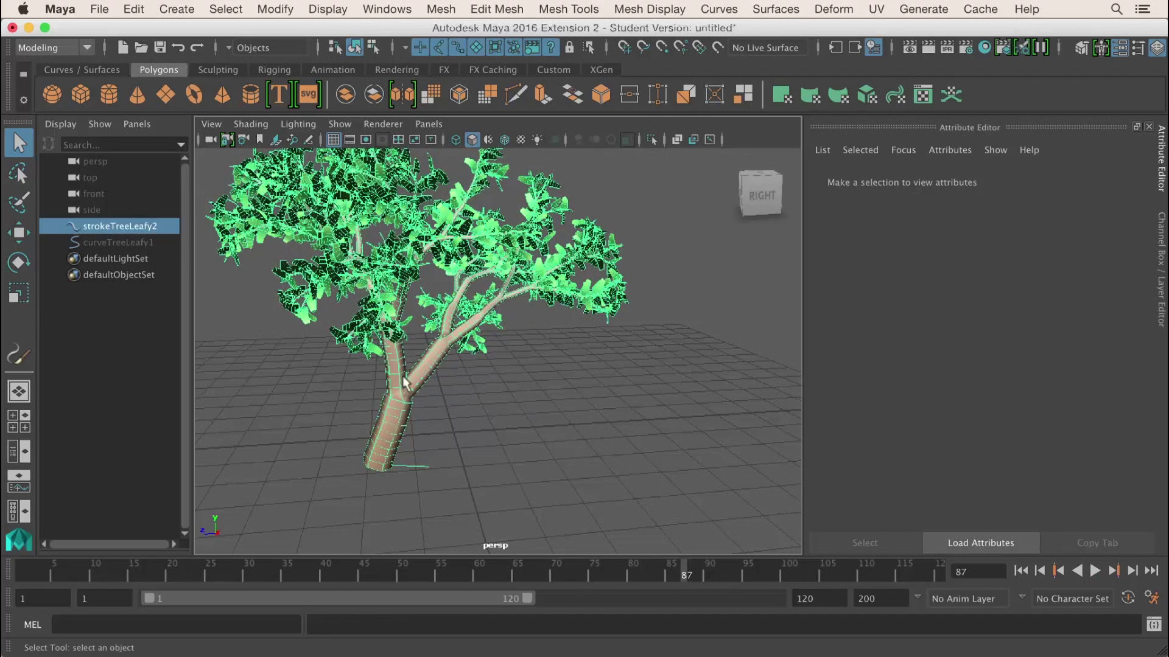
left_click_drag(1023, 359, 1020, 356)
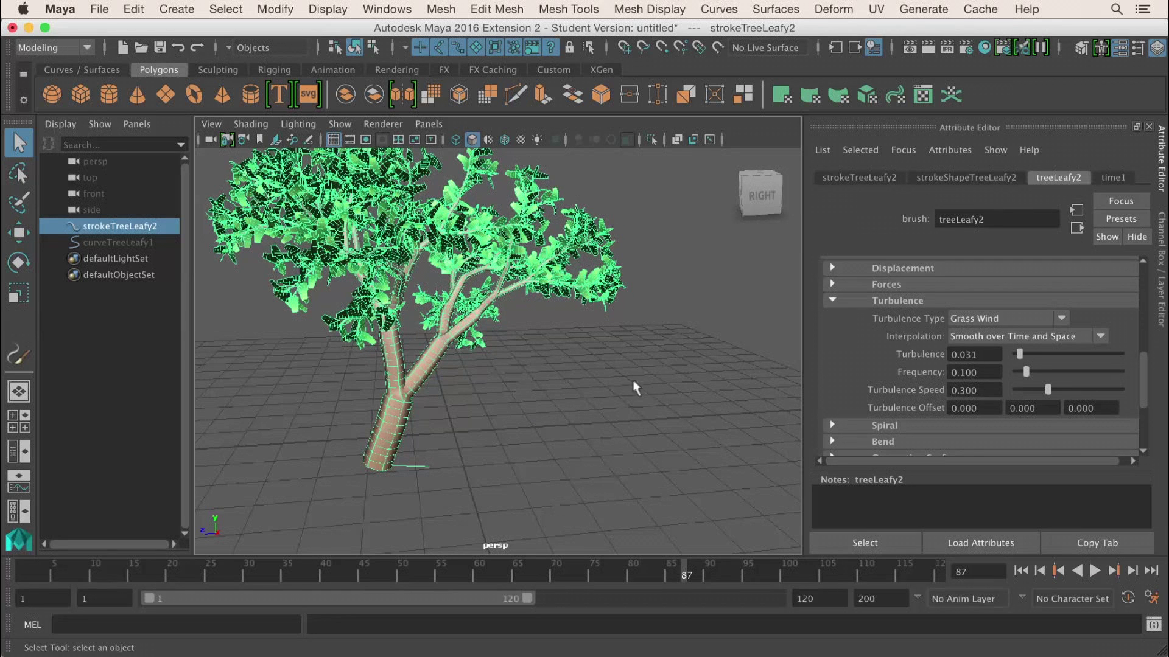
left_click(1095, 571)
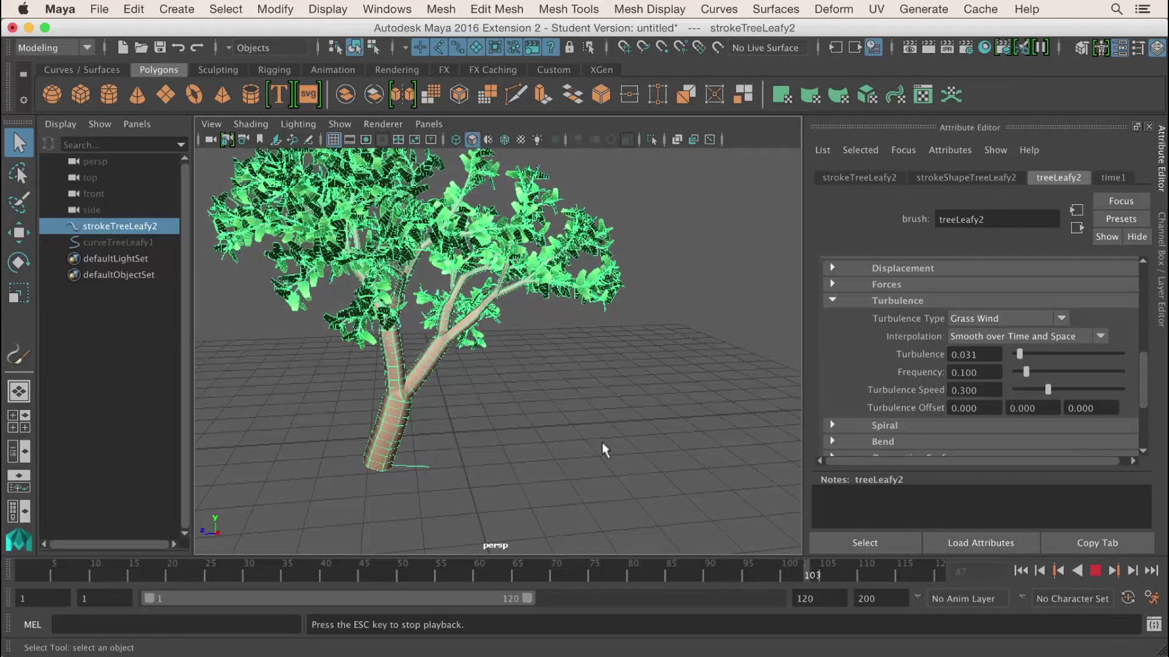
left_click(612, 465)
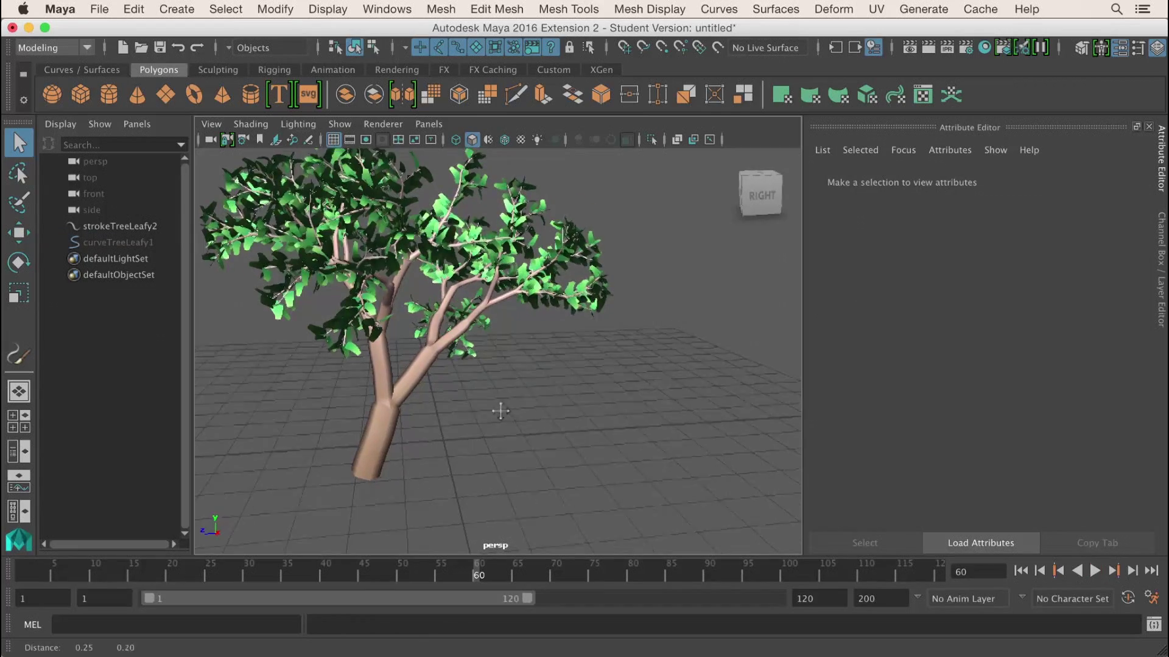
- Reframe the deselected tree in the perspective view and render the current frame with Maya Software
middle_click_drag(499, 410, 508, 415, "alt")
scroll(432, 358, "down", 3)
middle_click_drag(472, 372, 458, 360, "alt")
right_click_drag(466, 364, 504, 387, "alt")
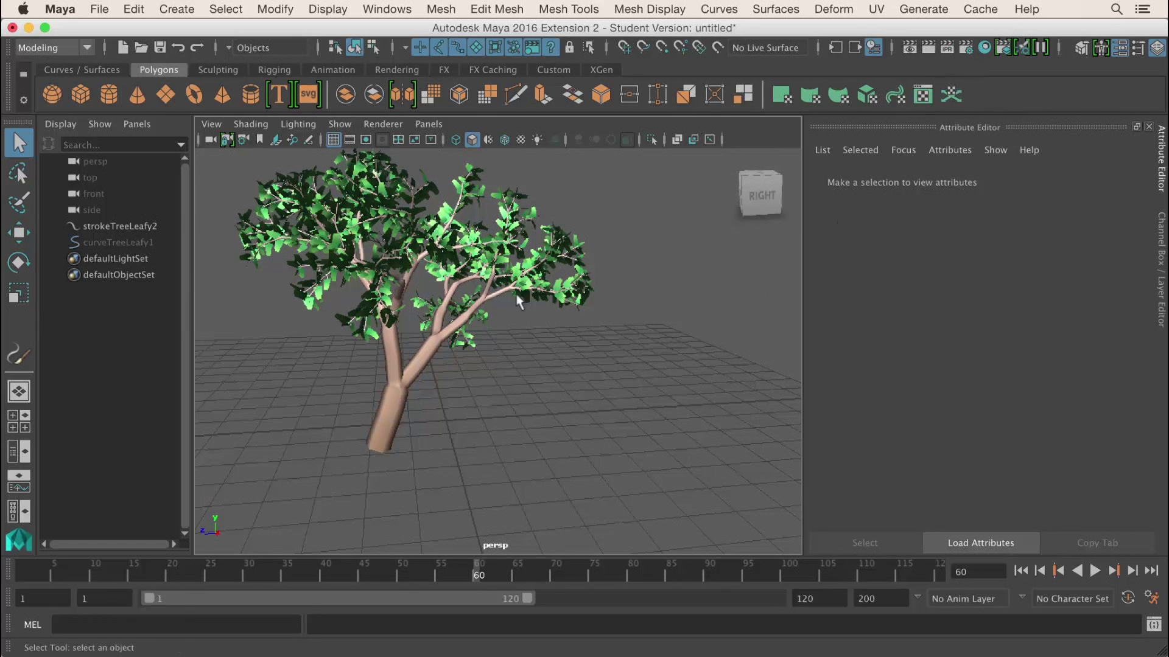
left_click(927, 48)
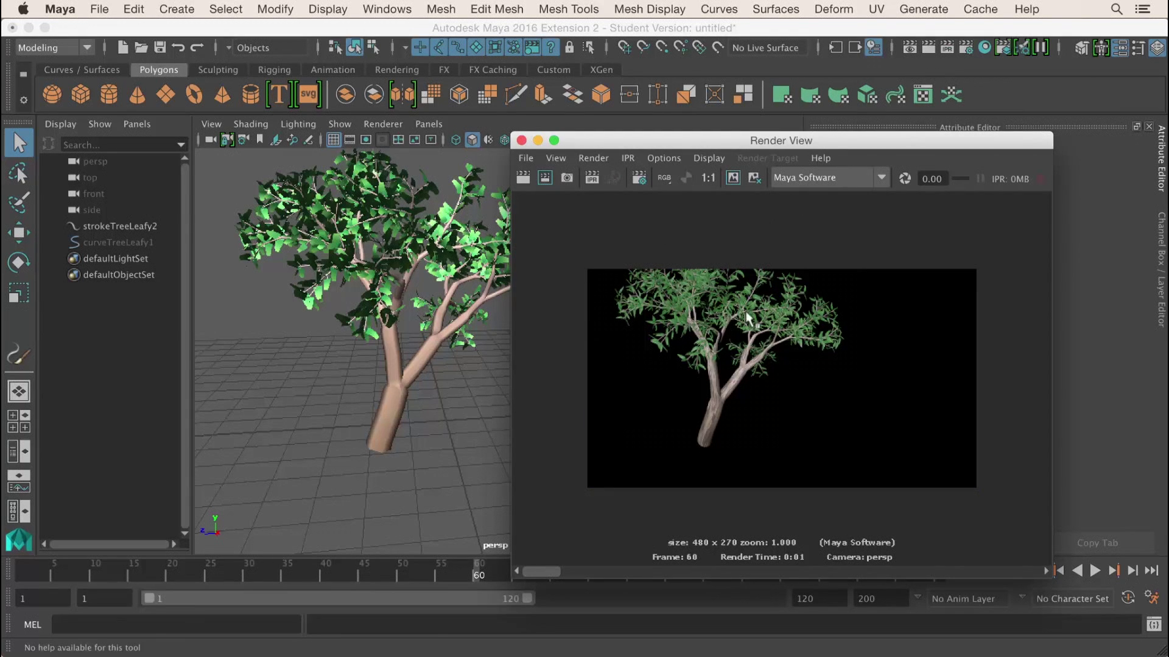
- Change the renderer to mental ray, render the frame again, and close the Render View
left_click(822, 178)
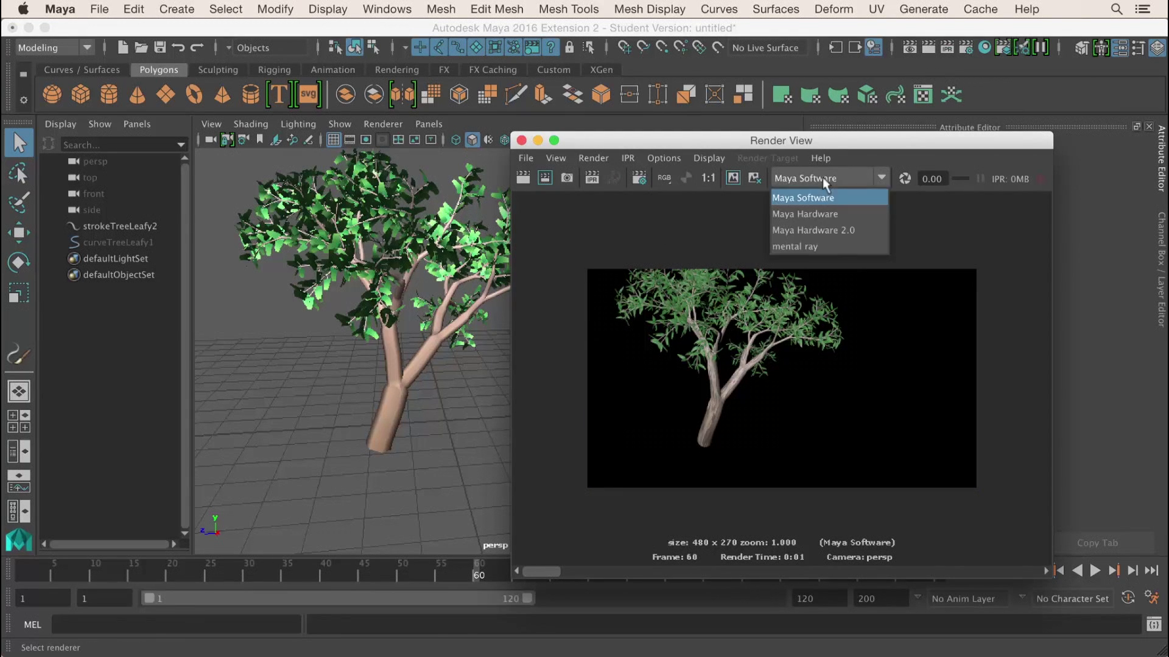
left_click(824, 246)
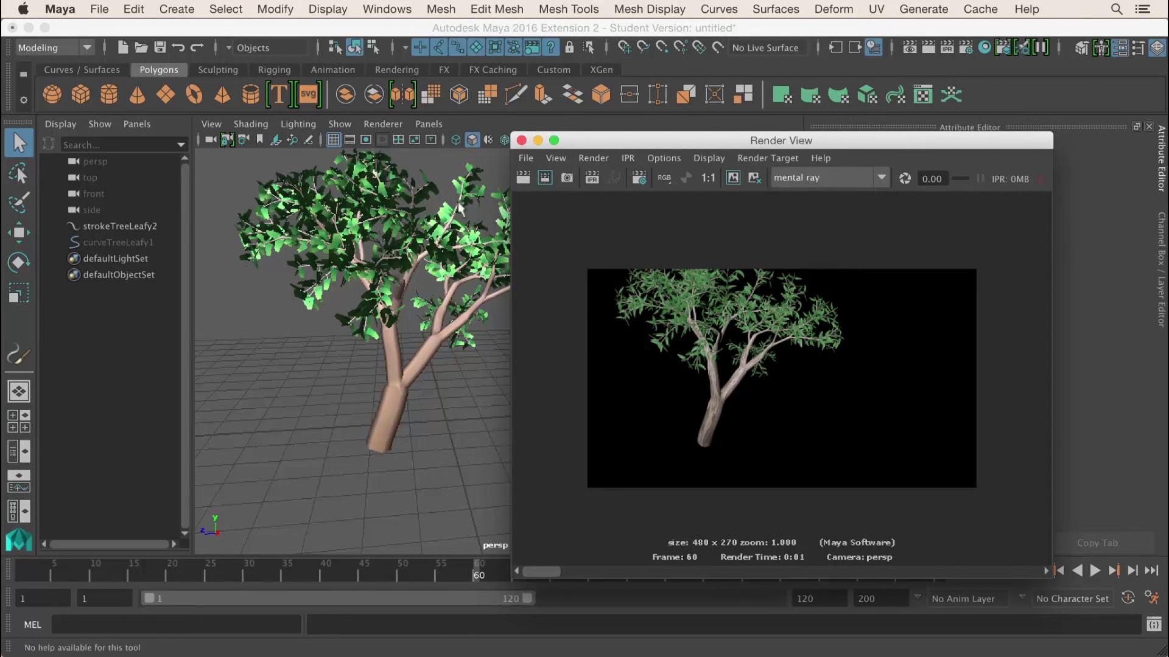
left_click(523, 177)
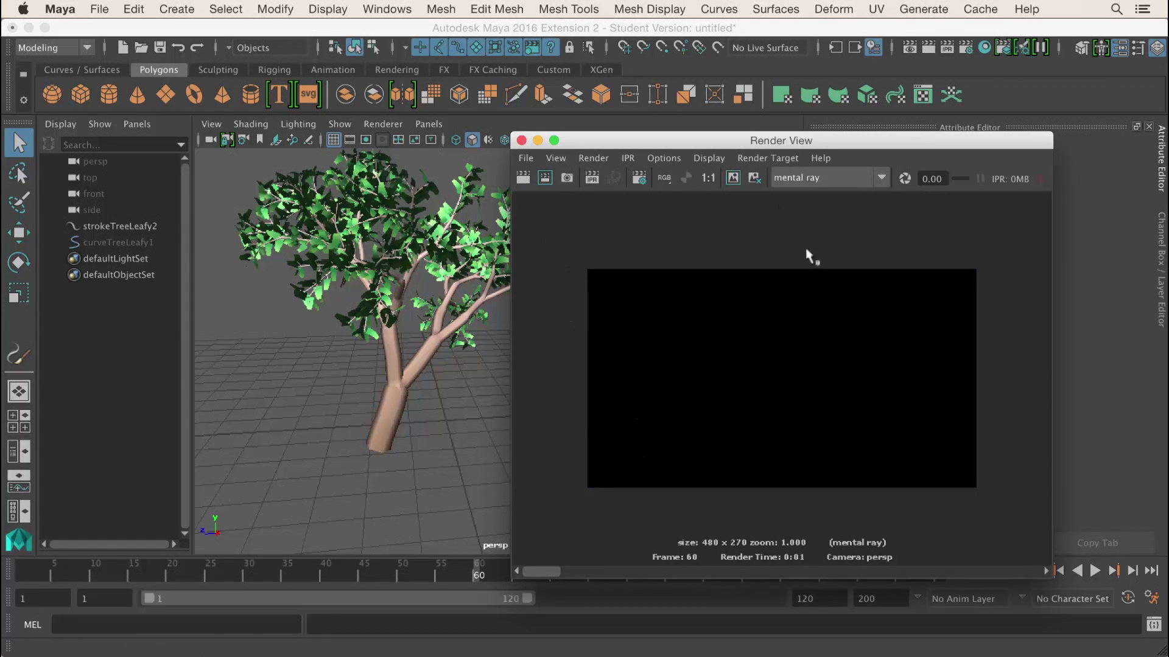
left_click(521, 141)
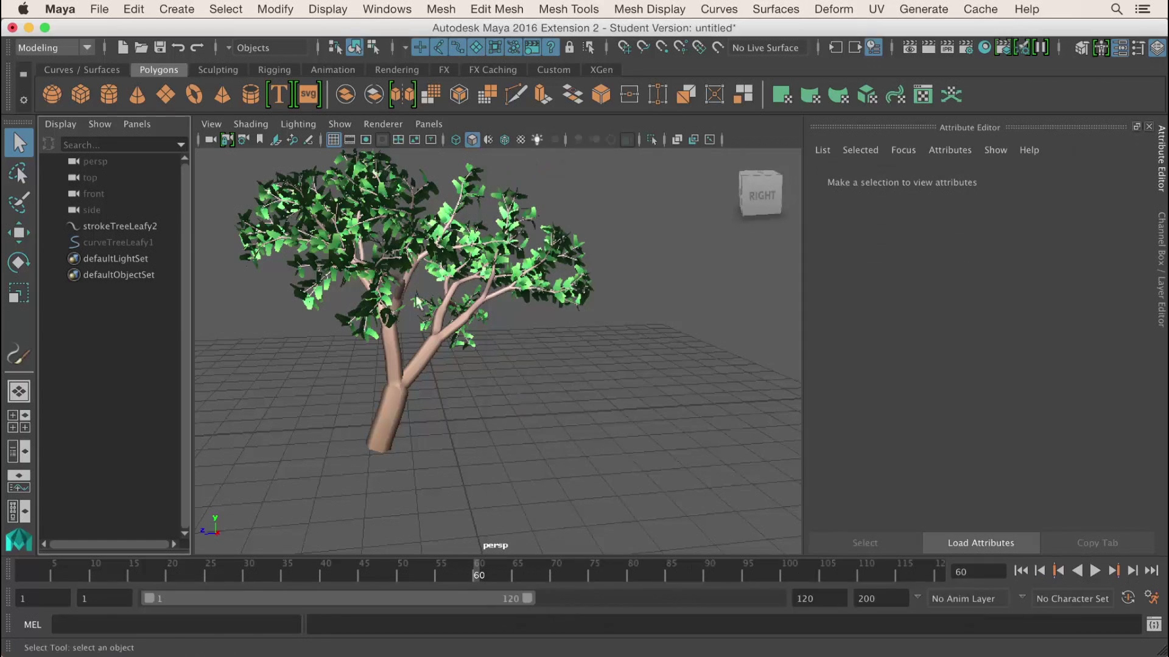
- Convert the tree stroke to polygons with Quad output and Hide strokes enabled and a poly limit of 100000
left_click(401, 377)
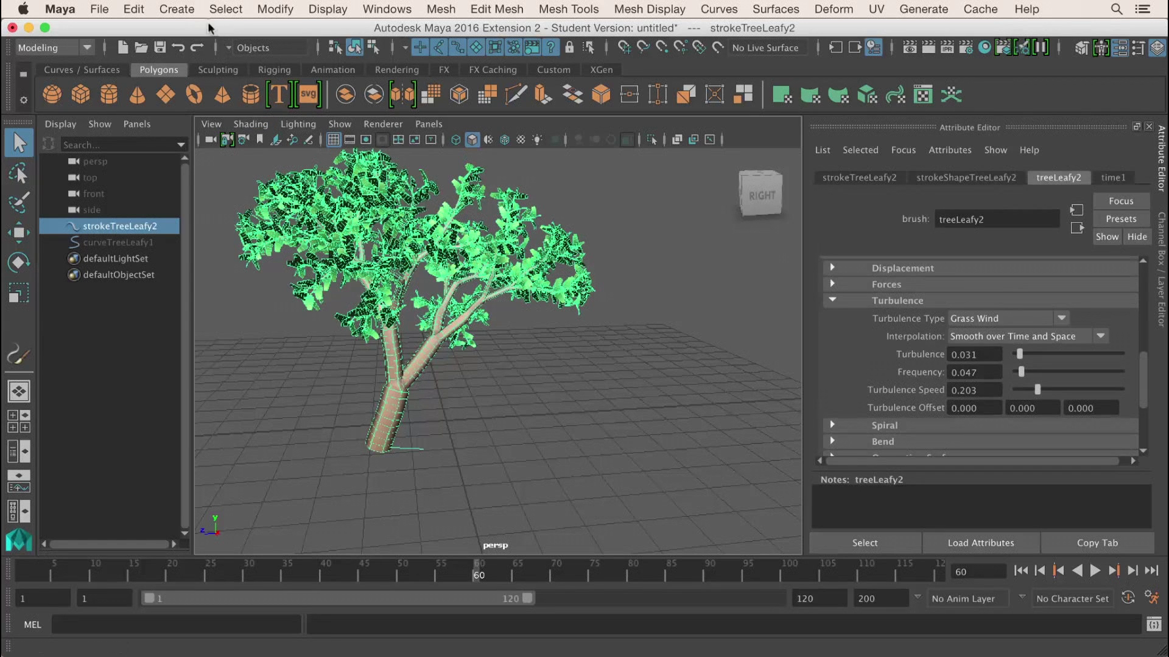
left_click(272, 10)
mouse_move(371, 405)
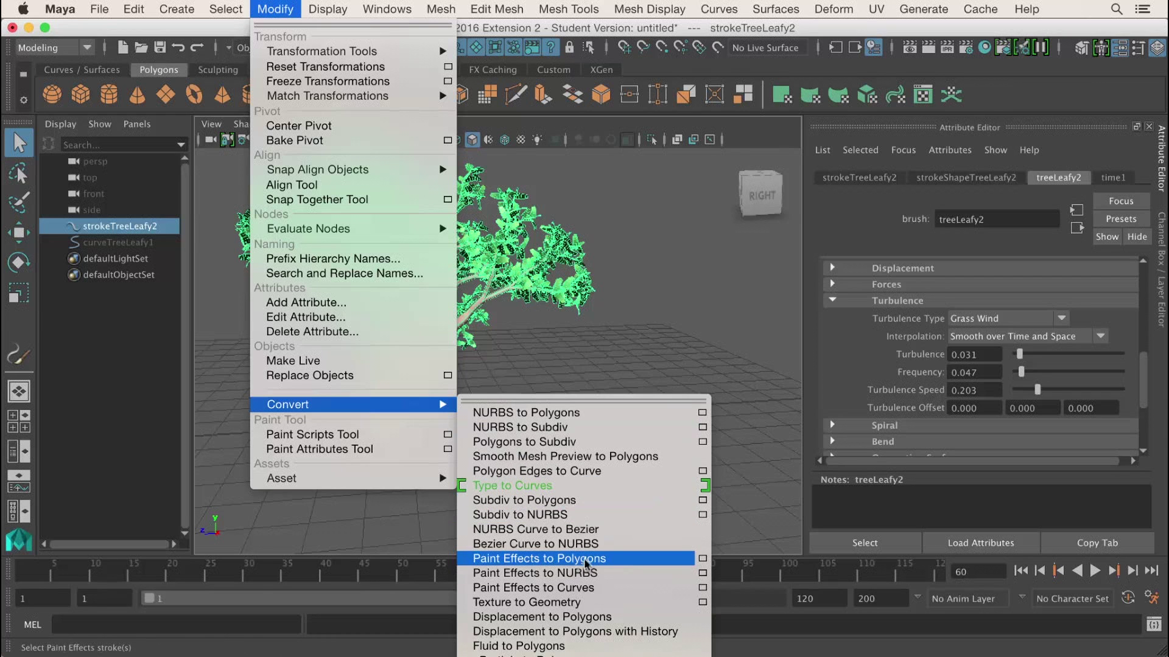
left_click(703, 559)
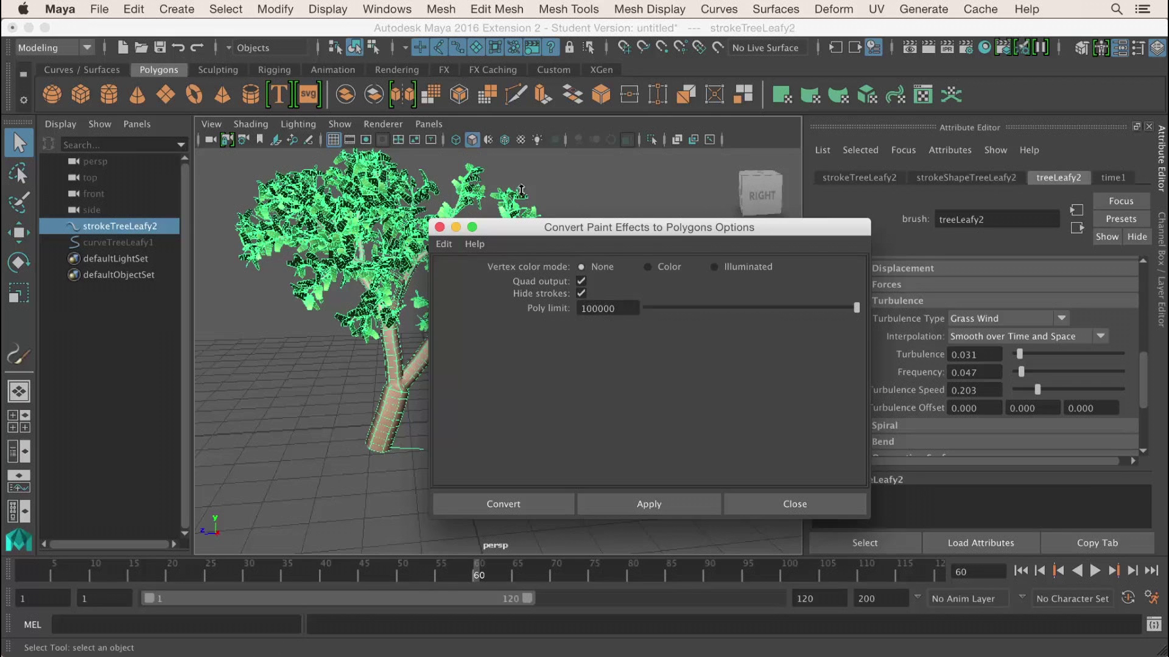
left_click(489, 508)
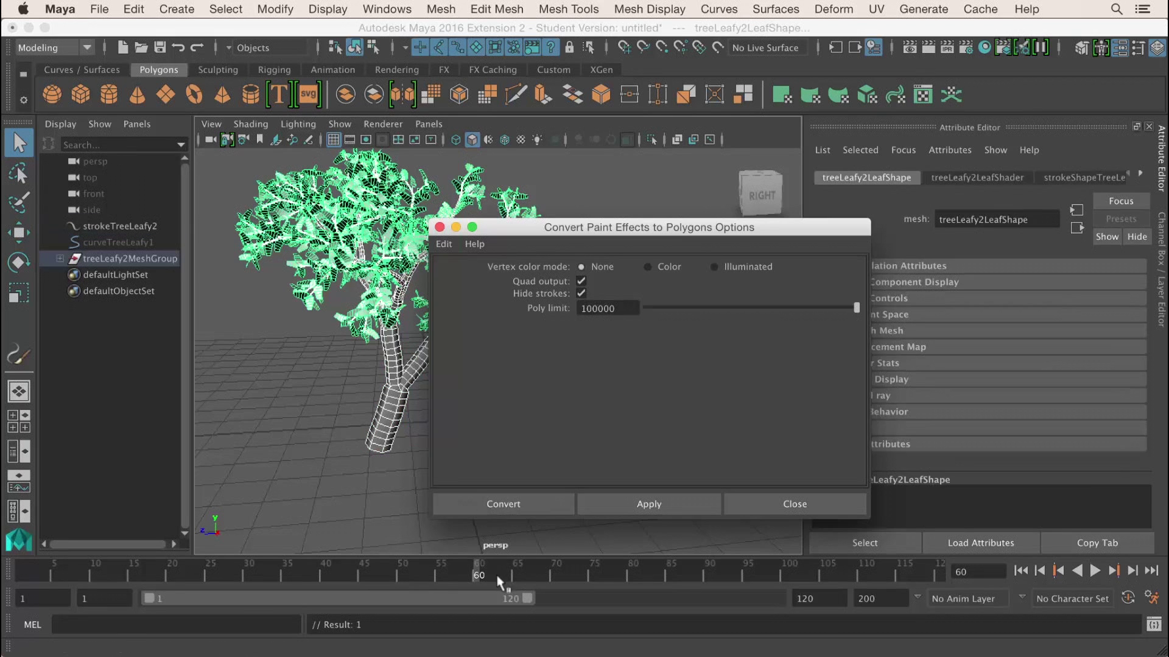
left_click(515, 447)
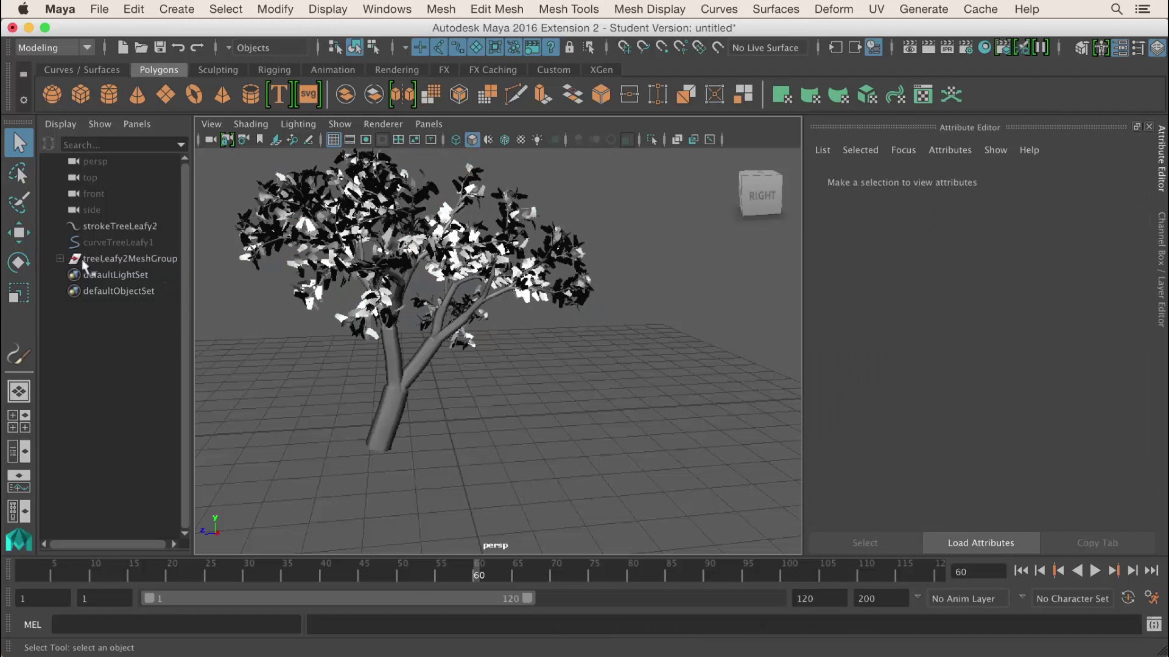
- Expand treeLeafy2MeshGroup in the scene hierarchy and inspect its treeLeafy2Main and treeLeafy2Leaf meshes
left_click(61, 258)
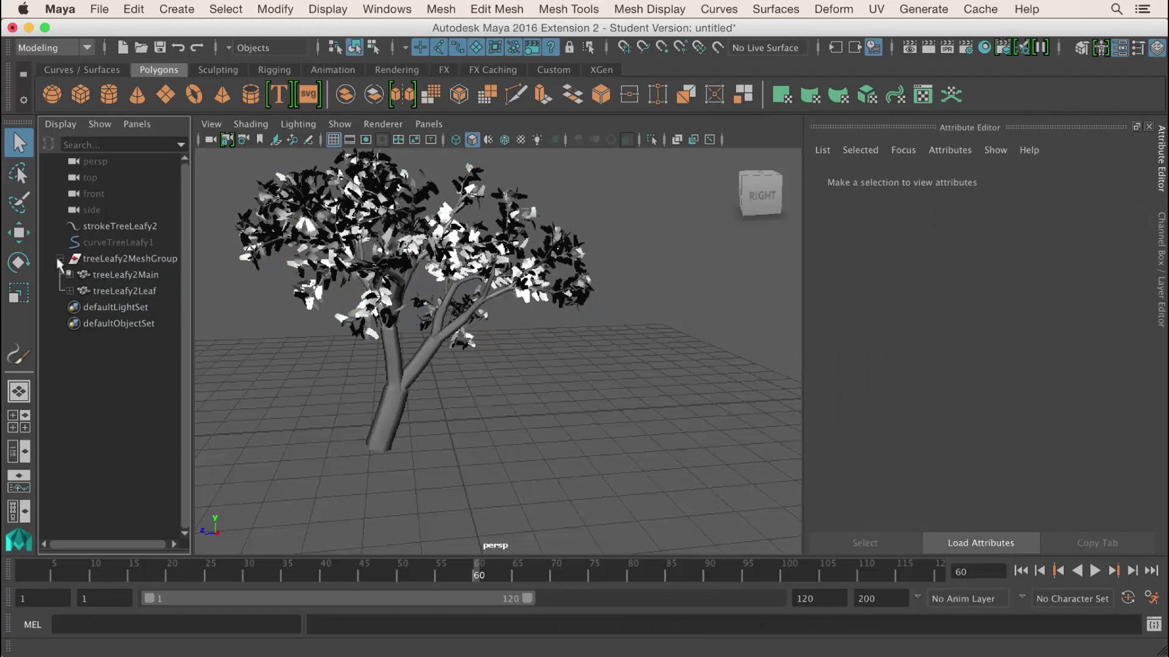
left_click(130, 276)
left_click(140, 291)
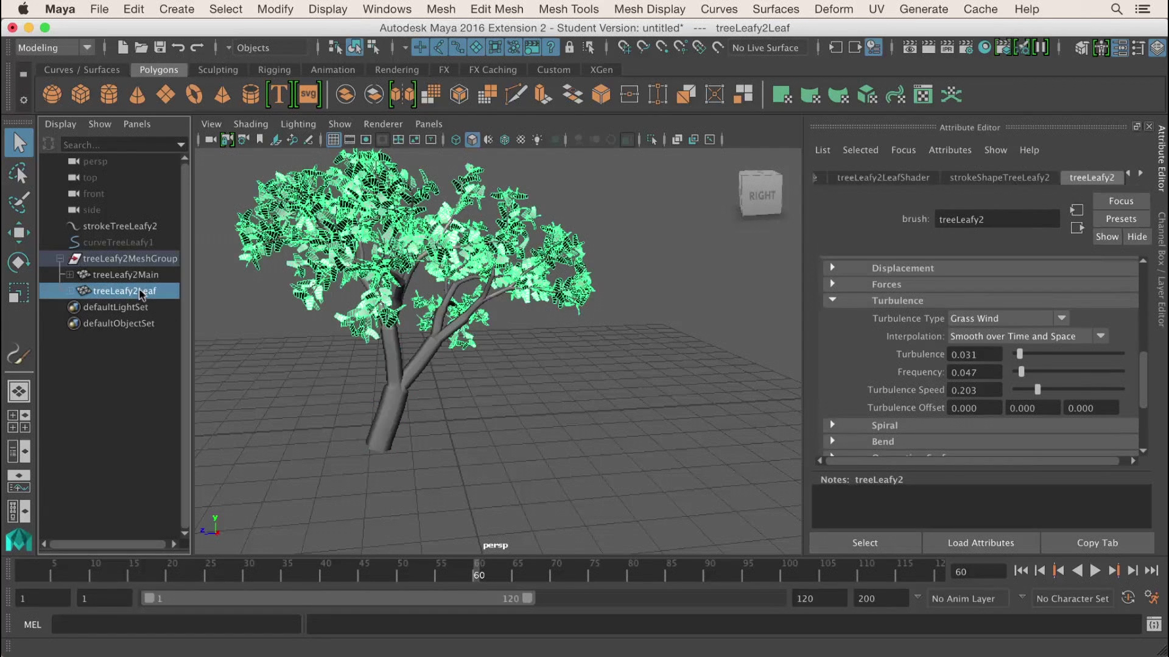
left_click(222, 277)
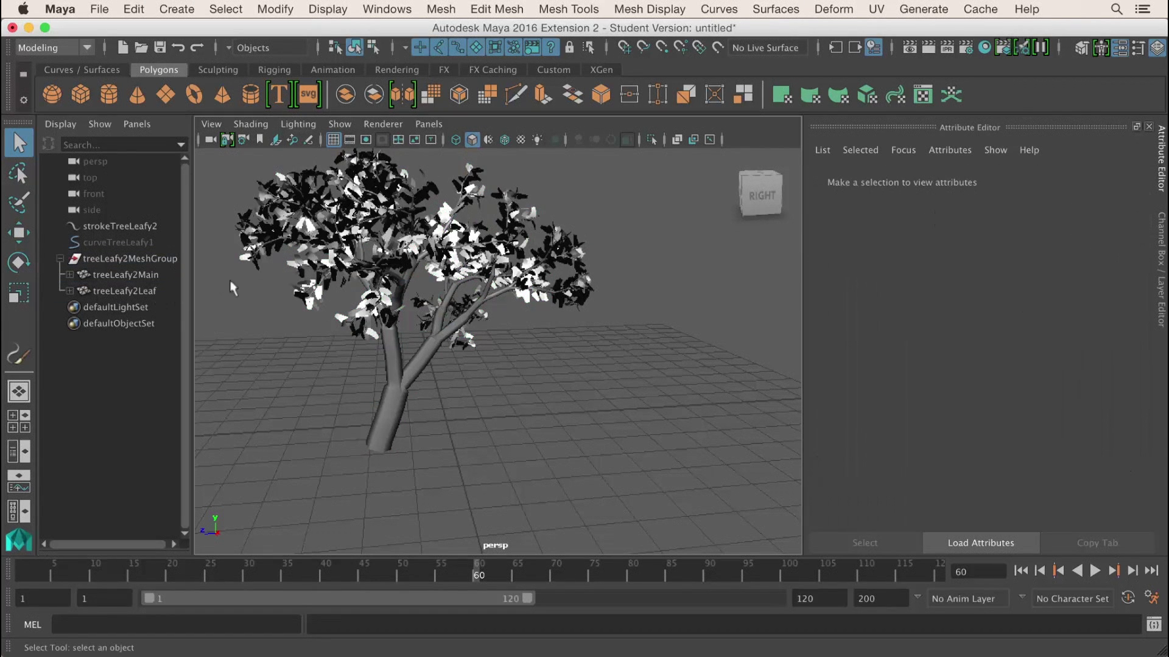
- Display the polygon tree's textures using the Viewport 2.0 renderer, and open the Render View
left_click(521, 140)
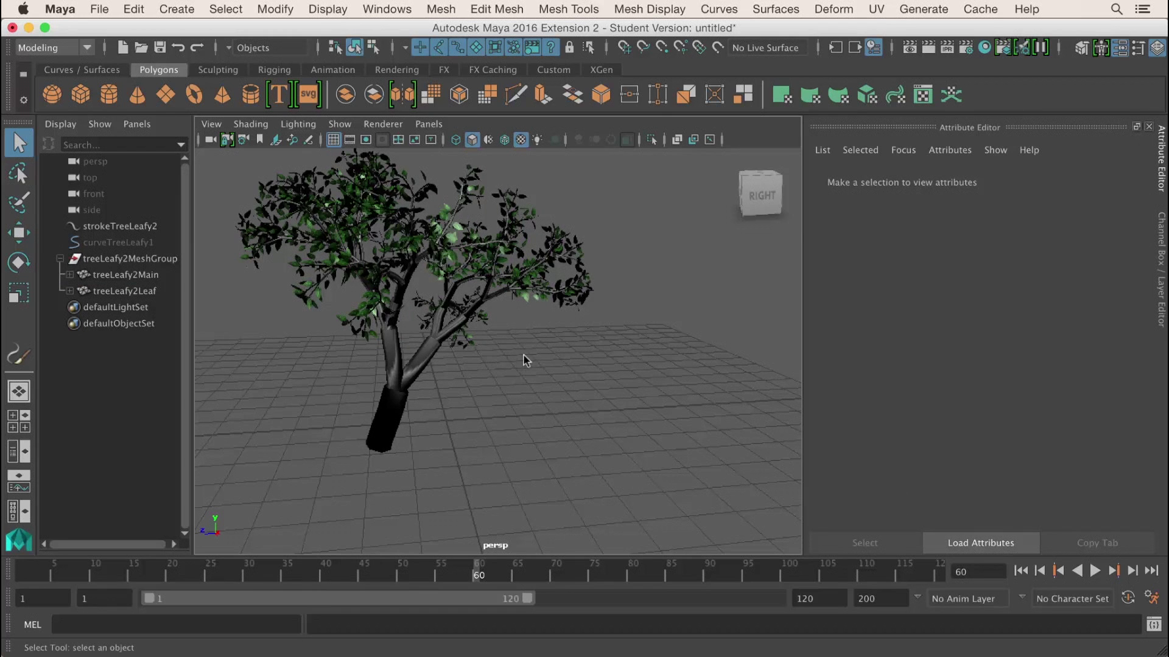
left_click(384, 123)
left_click(391, 152)
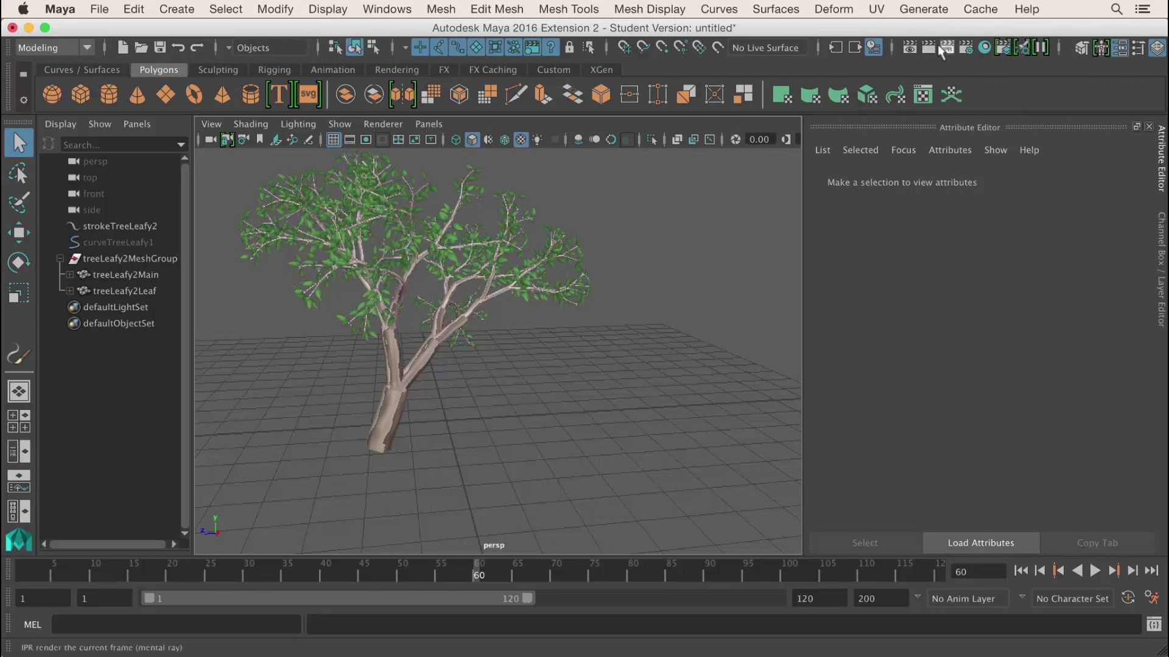
left_click(909, 48)
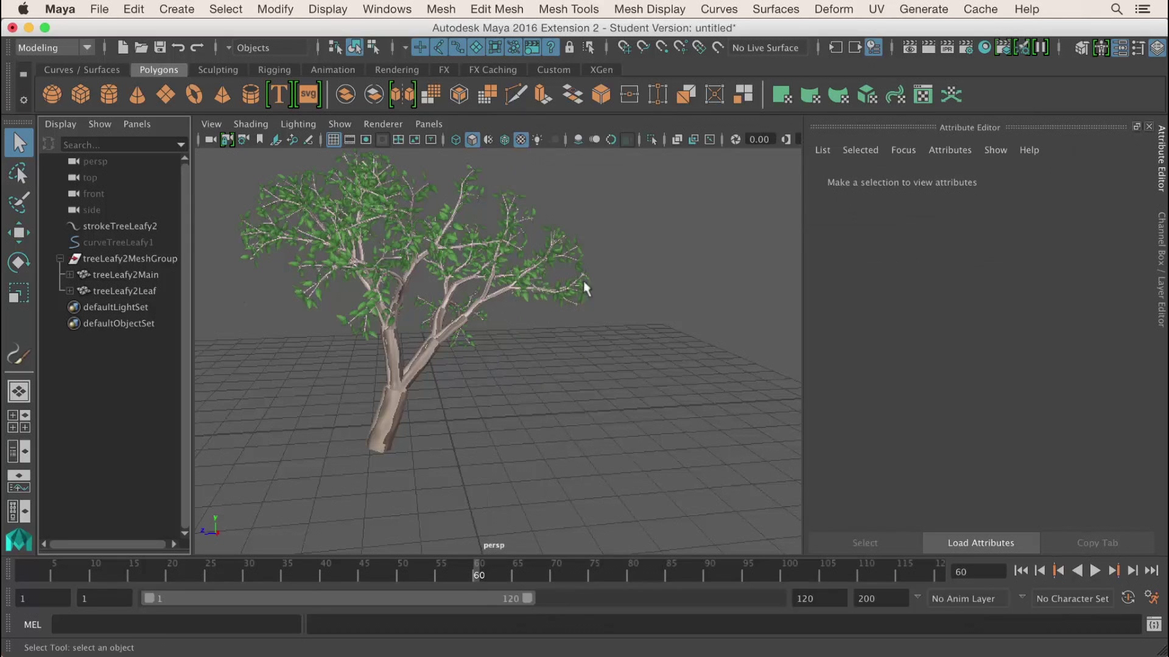
- Create a new single-node camera and look through it in the viewport
middle_click_drag(541, 443, 589, 430, "alt")
left_click_drag(567, 428, 558, 432, "alt")
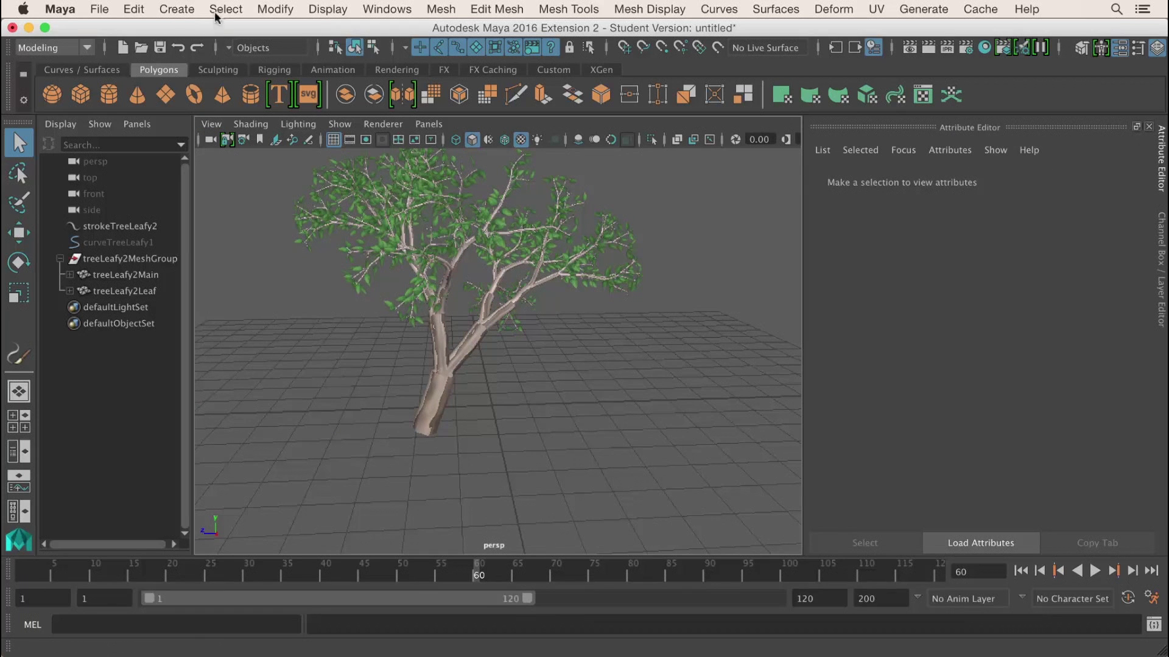
left_click(178, 9)
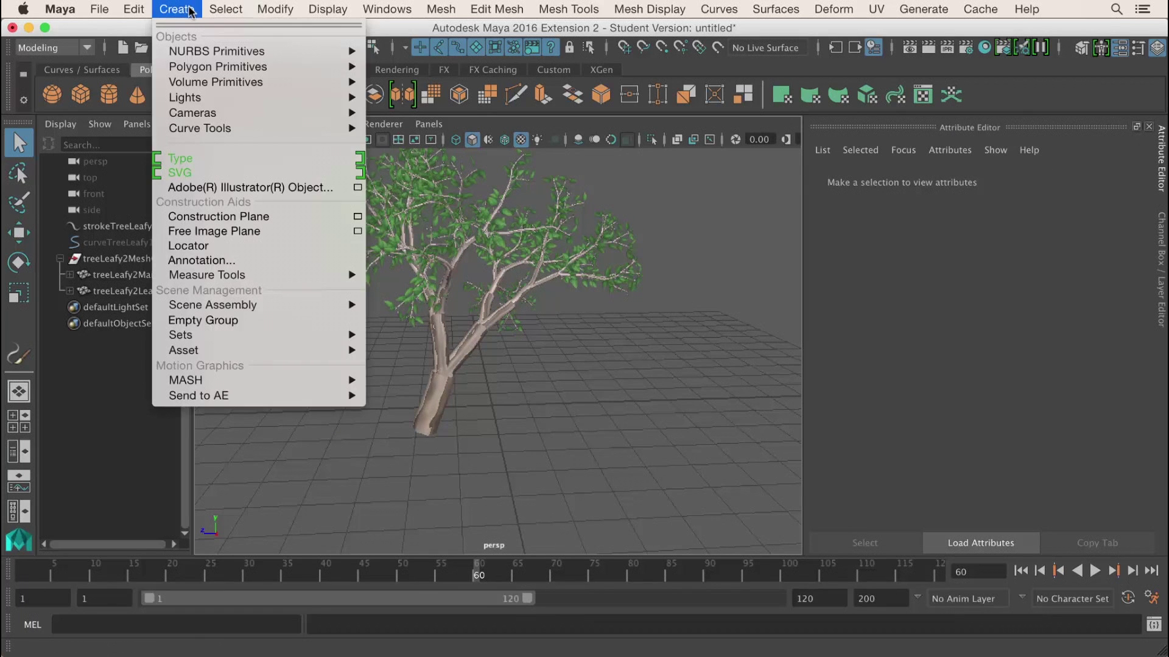
left_click(189, 9)
left_click(187, 8)
mouse_move(210, 119)
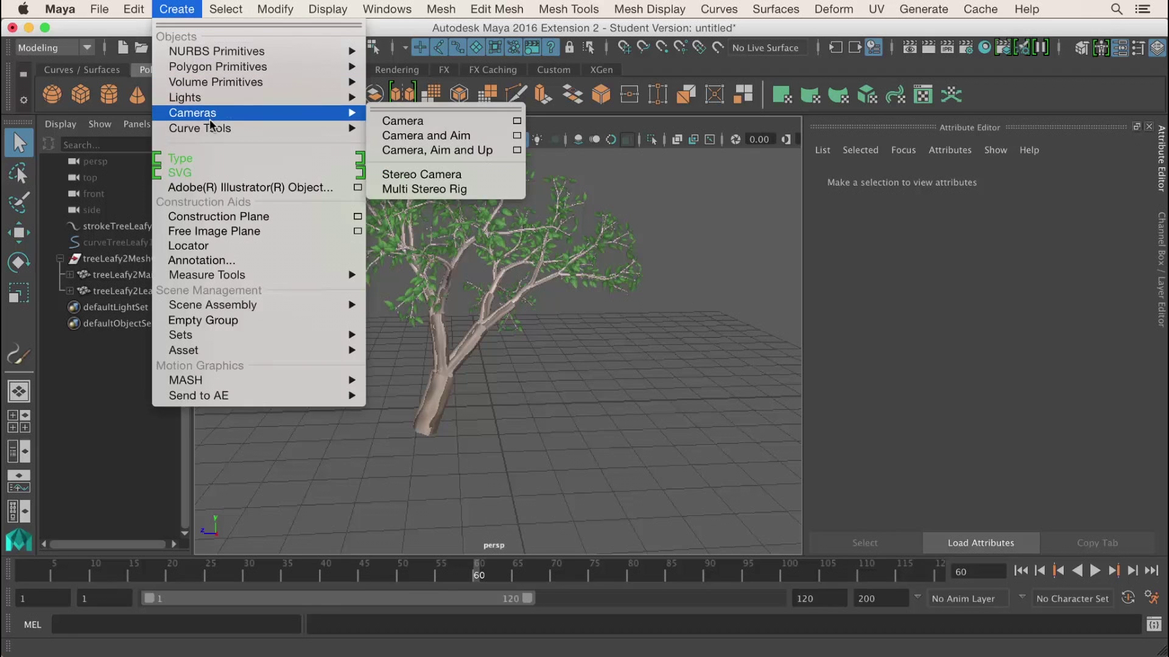
left_click(402, 120)
left_click(428, 124)
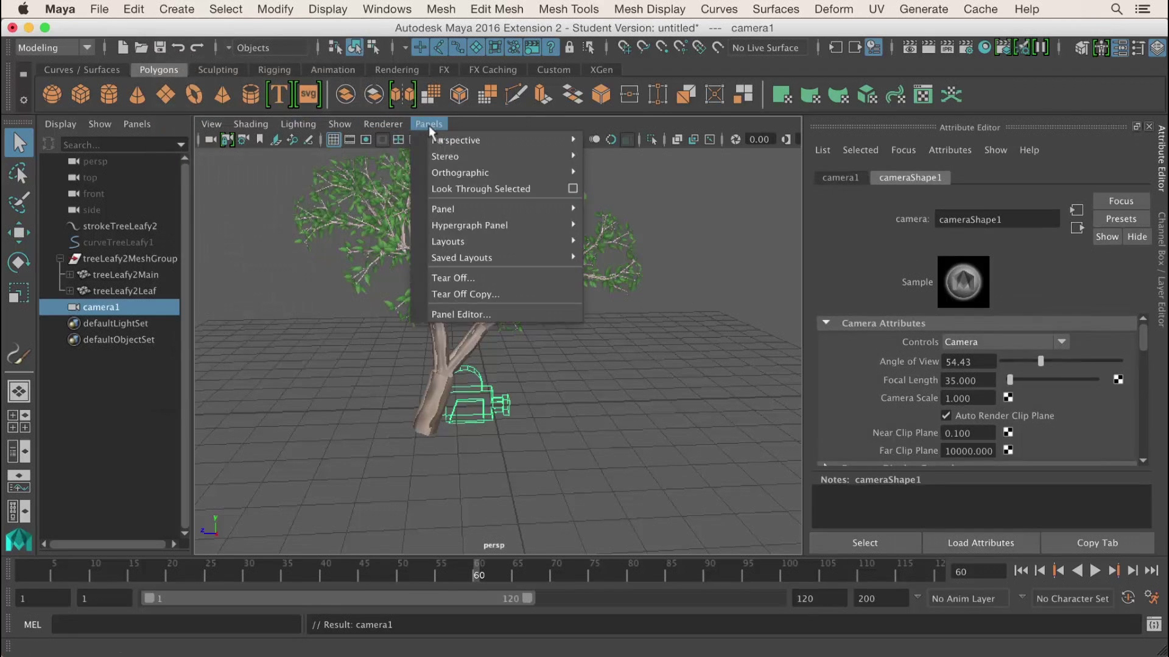
left_click(440, 189)
- Pull camera1 back from the origin and aim it to frame the tree's trunk and branches
scroll(539, 364, "down", 15)
left_click_drag(527, 353, 475, 363, "alt")
middle_click_drag(482, 353, 335, 358, "alt")
scroll(389, 369, "up", 5)
middle_click_drag(412, 359, 425, 415, "alt")
scroll(415, 371, "up", 2)
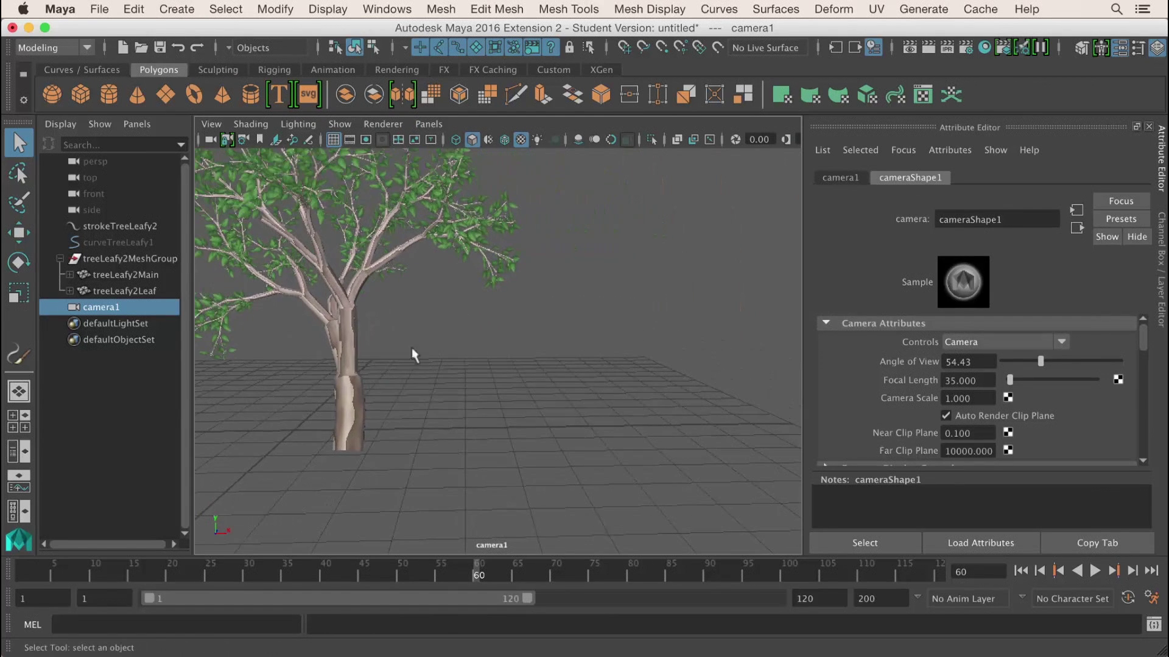
- Show camera1's resolution gate with its mask and reframe the shot so the tree stands near the right edge of the frame
left_click(365, 139)
middle_click_drag(473, 326, 471, 336, "alt")
left_click_drag(473, 338, 486, 352, "alt")
middle_click_drag(485, 353, 475, 329, "alt")
left_click_drag(474, 329, 470, 320, "alt")
middle_click_drag(469, 320, 490, 360, "alt")
left_click_drag(490, 360, 549, 349, "alt")
middle_click_drag(549, 349, 634, 349, "alt")
left_click_drag(634, 350, 673, 360, "alt")
middle_click_drag(674, 360, 547, 349, "alt")
left_click_drag(548, 349, 625, 353, "alt")
right_click_drag(624, 353, 655, 358, "alt")
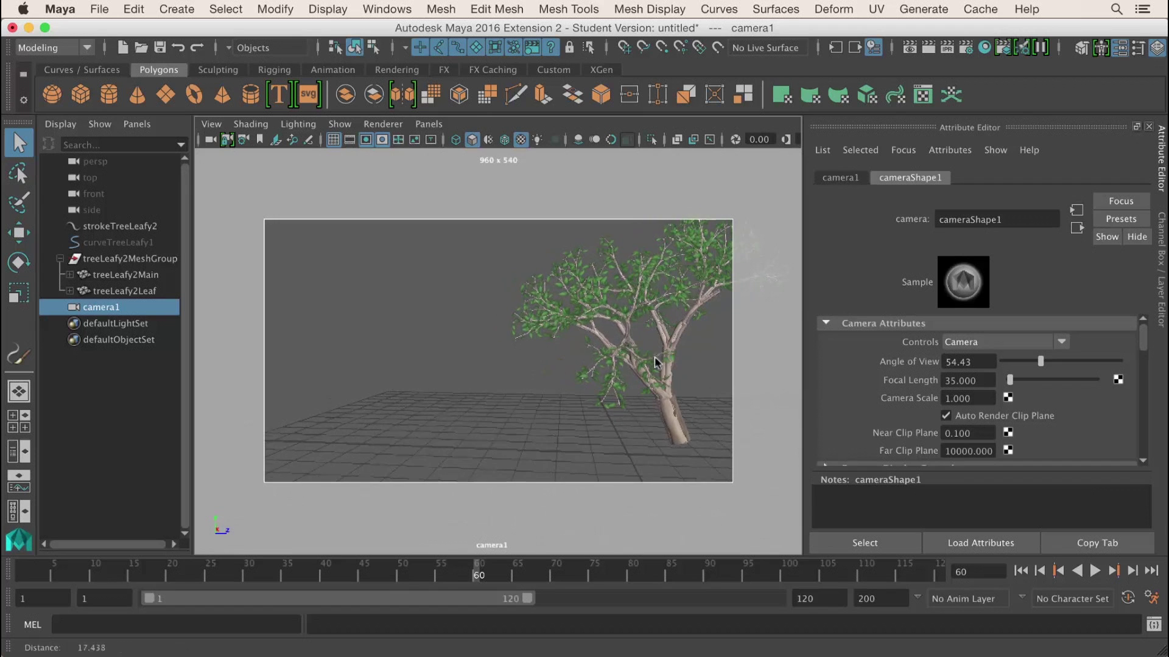
- Inspect the leaf mesh's treeLeafy2LeafShader material, and play the tree's animation, stopping at frame 42
left_click(660, 315)
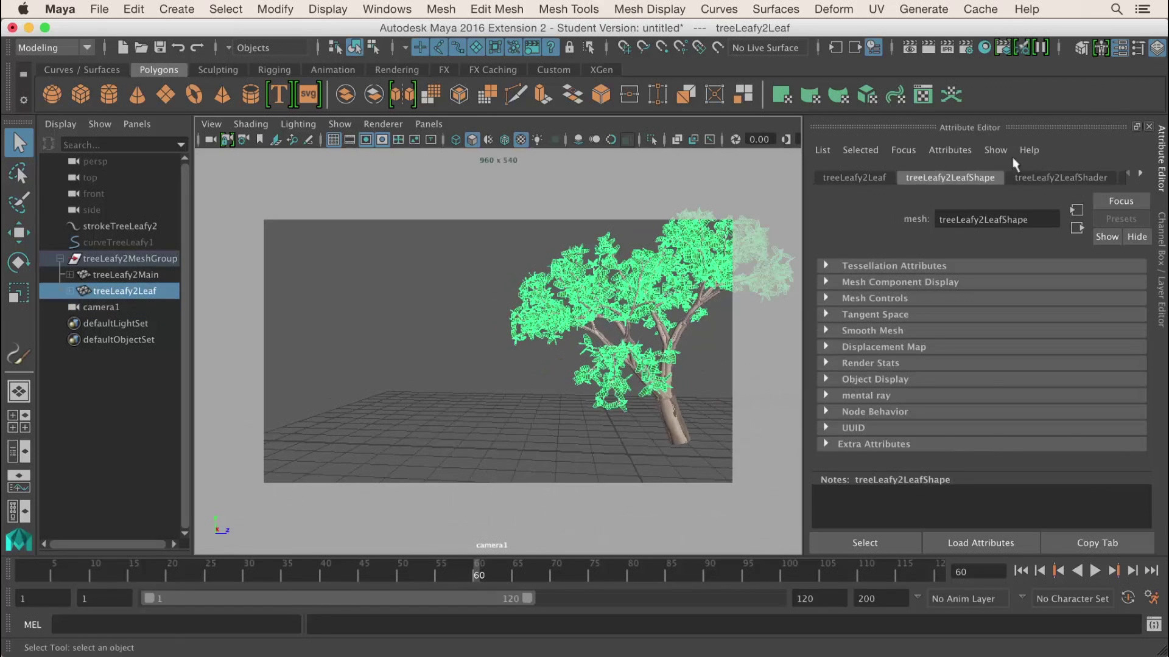
left_click(1044, 178)
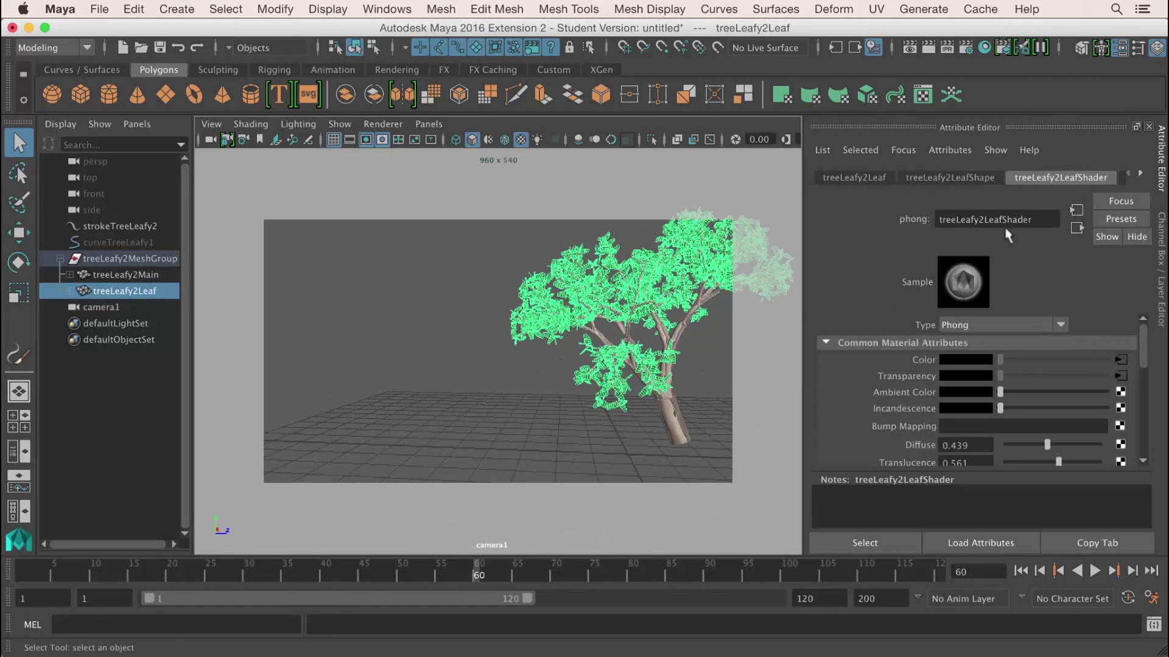
left_click(403, 397)
left_click(1093, 571)
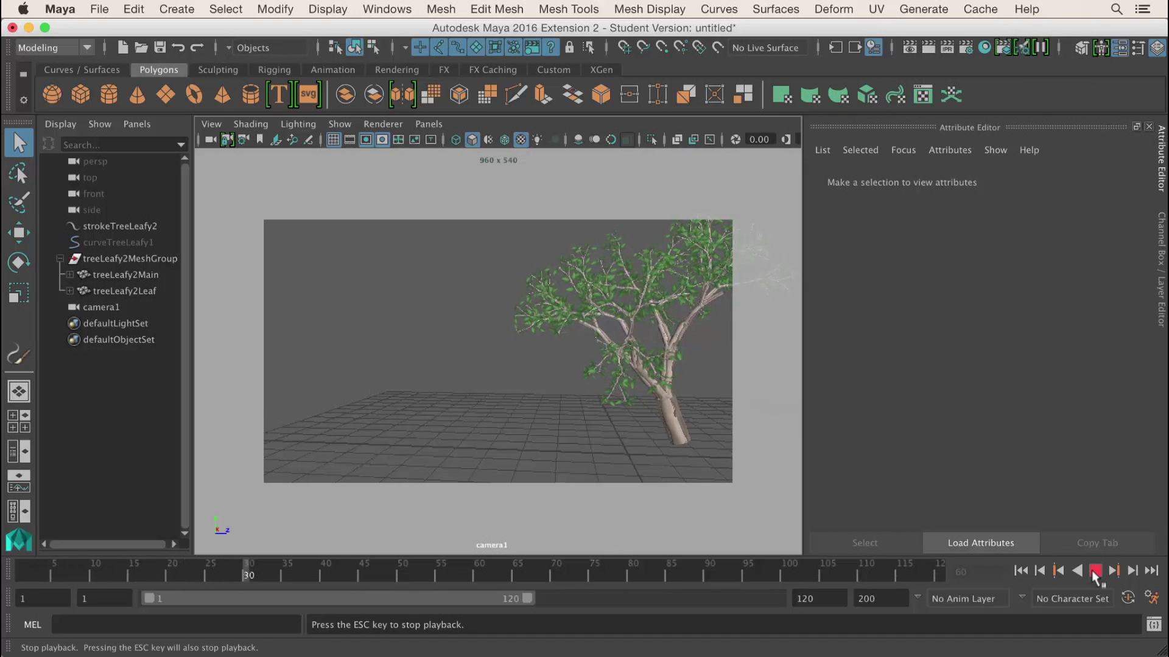
left_click(1094, 572)
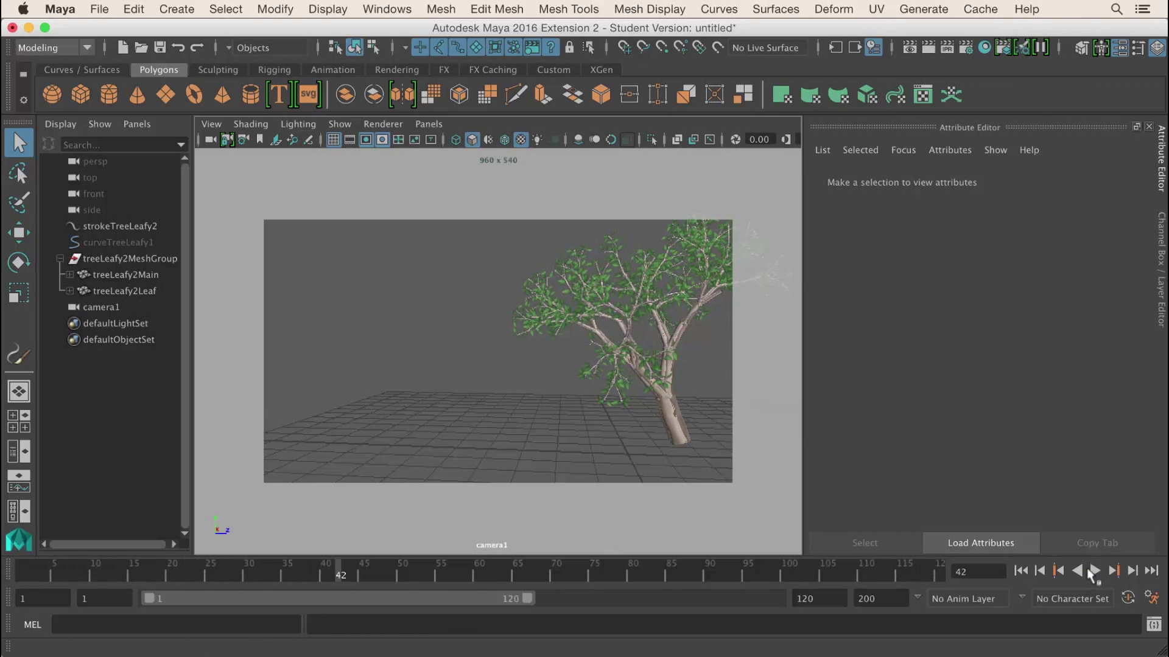
- Set the strokeTreeLeafy2 stroke's Sample Density to 0.844 and its Seed to 526
left_click(677, 336)
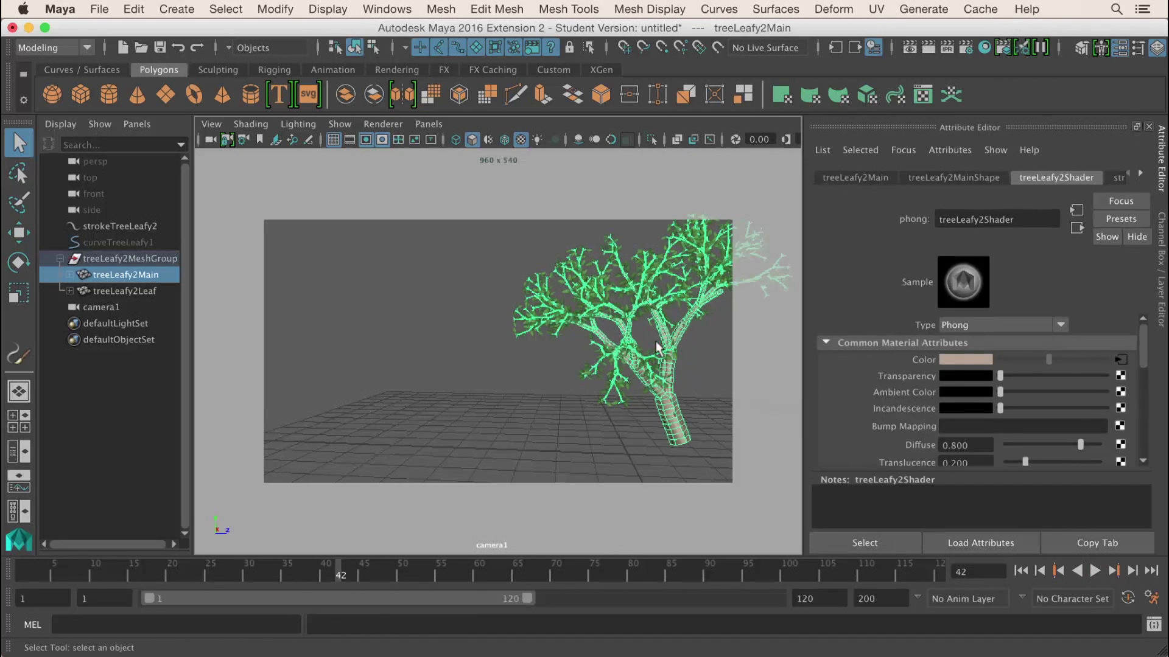
left_click(146, 228)
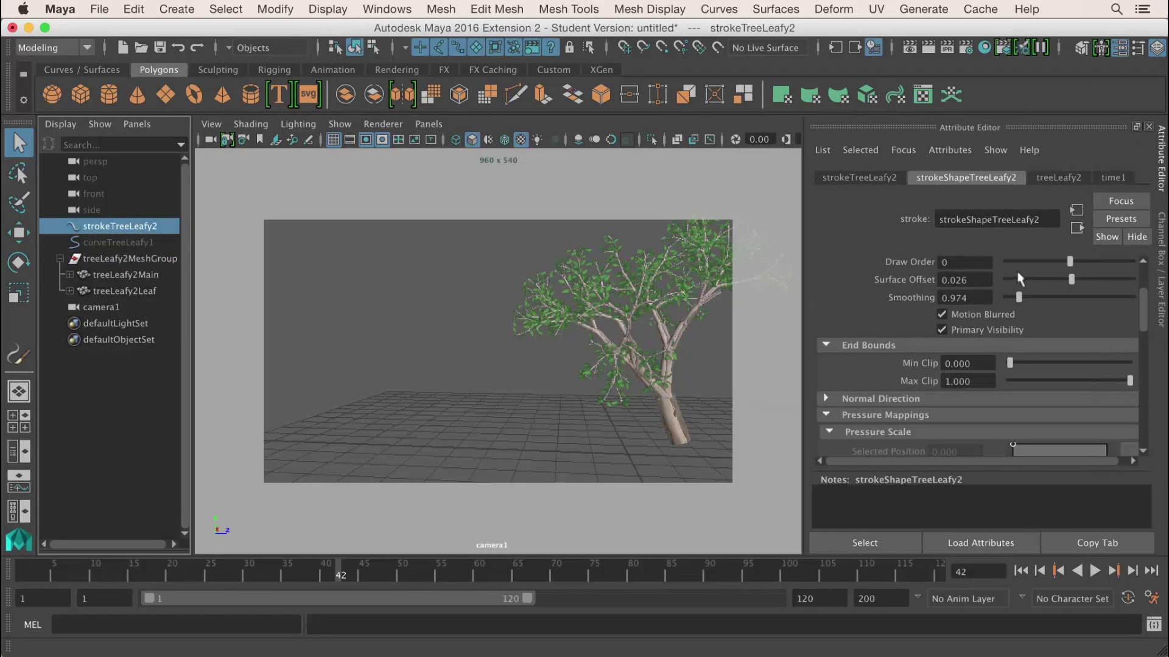
scroll(1044, 307, "down", 3)
scroll(1045, 308, "up", 5)
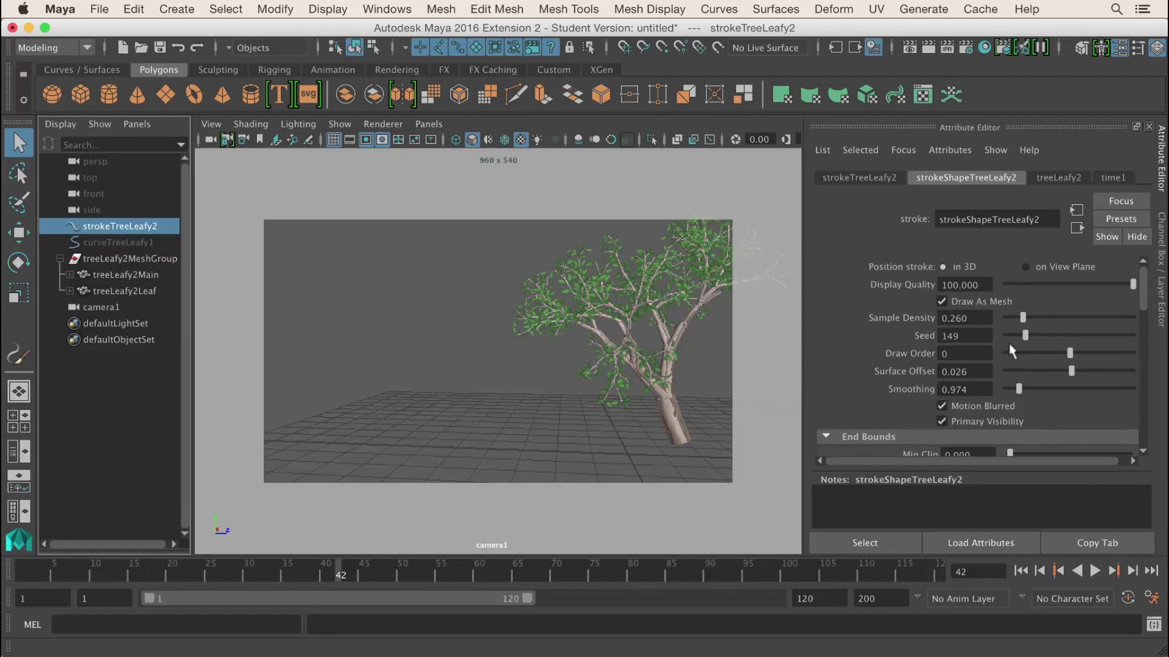
left_click_drag(1024, 336, 1034, 336)
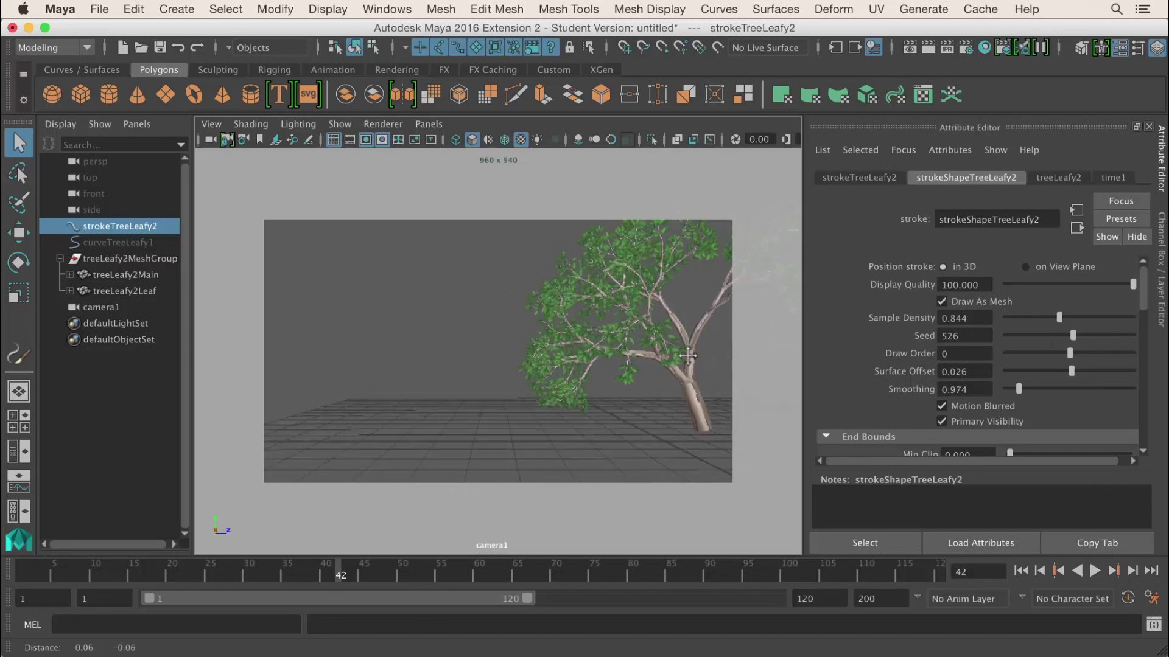
- Reframe camera1 from another side so the tree fills the left half of the frame, with open ground on the right
left_click_drag(707, 372, 483, 360, "alt")
right_click_drag(482, 360, 488, 360, "alt")
mouse_move(488, 360)
middle_mouse_down("alt")
mouse_move(476, 363)
mouse_move(485, 367)
middle_mouse_up("alt")
mouse_move(485, 368)
left_mouse_down("alt")
mouse_move(412, 357)
mouse_move(467, 365)
left_mouse_up("alt")
right_click_drag(467, 365, 492, 366, "alt")
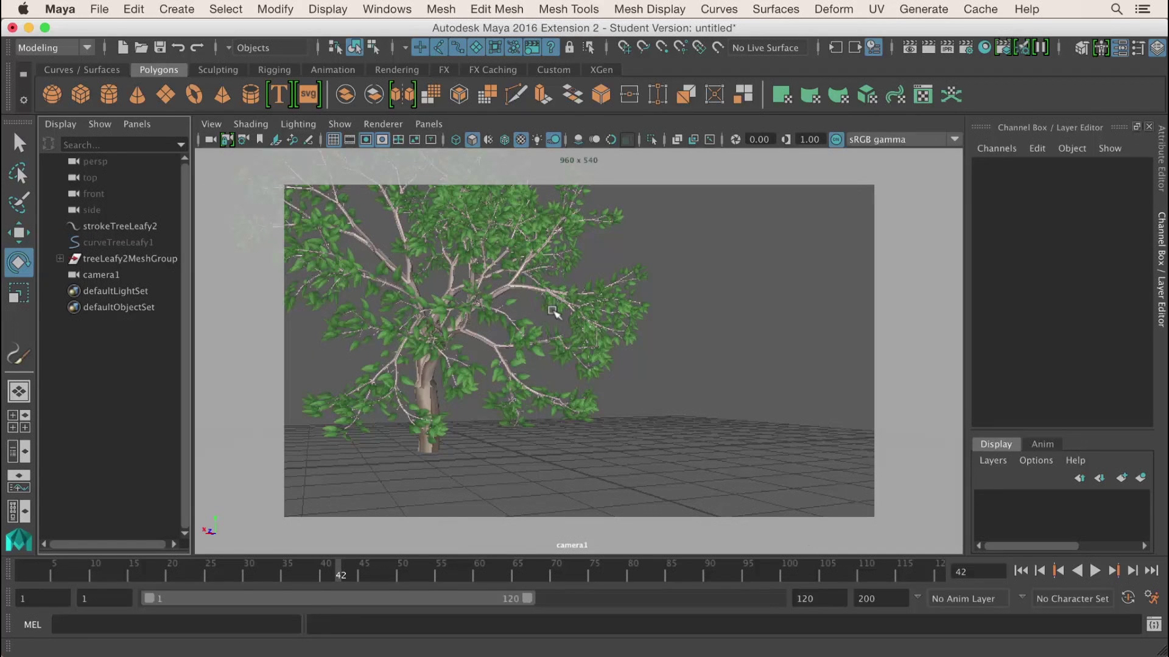
- Load the grassWindWide brush from the Grasses folder of the Paint Effects examples in the Content Browser
left_click(933, 11)
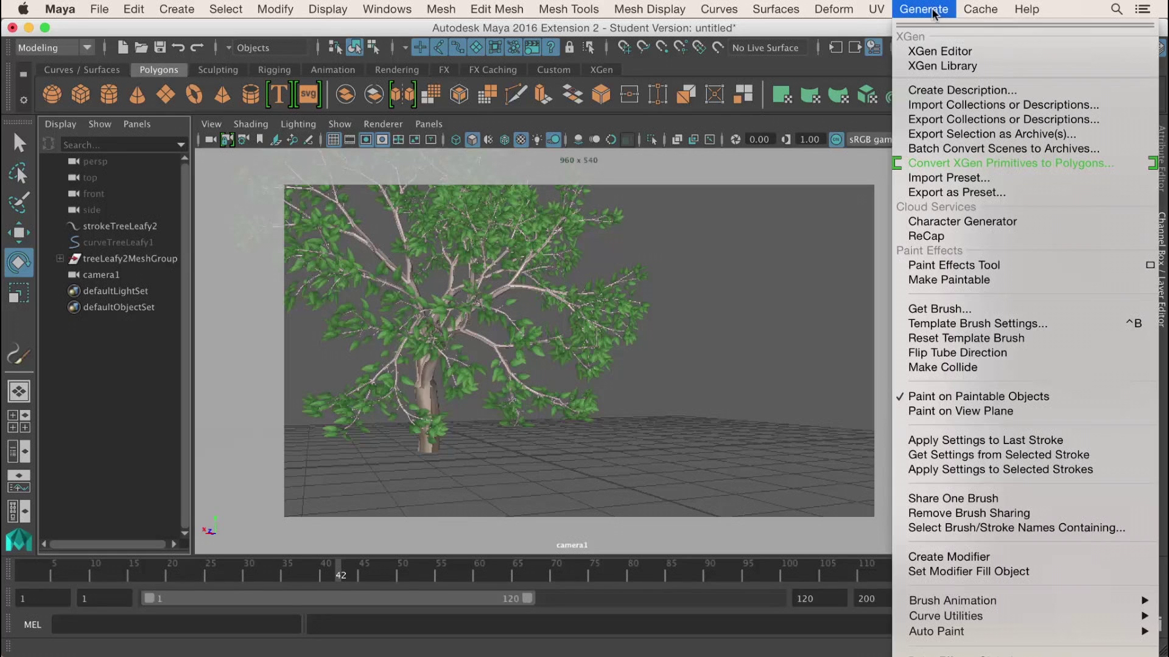
left_click(958, 310)
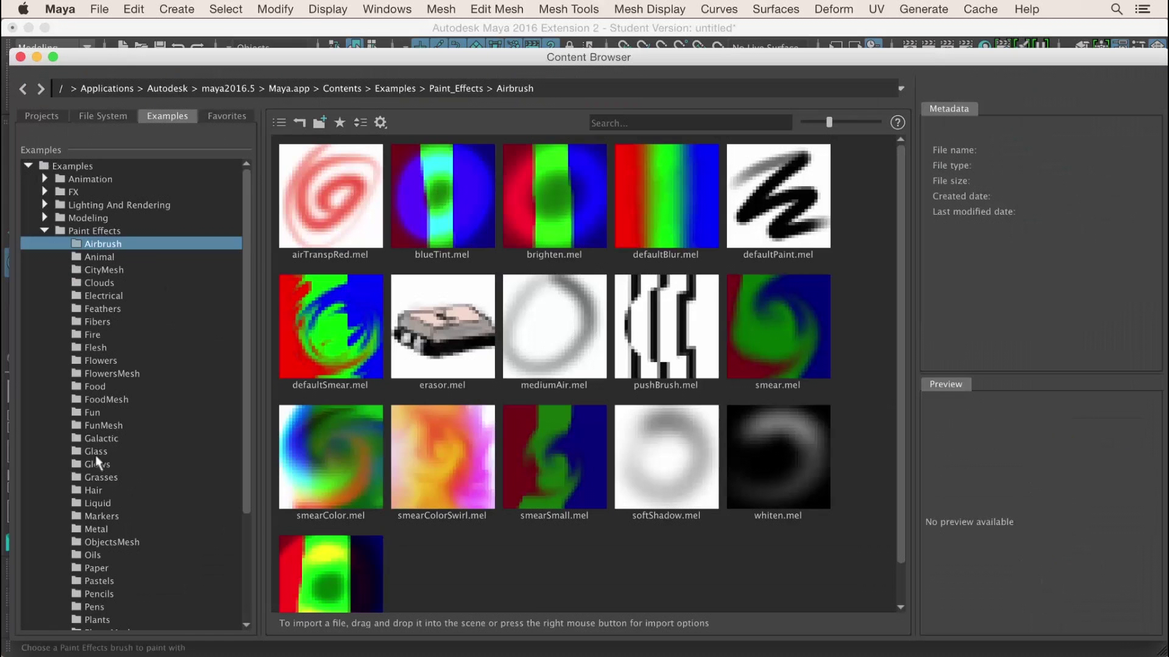
left_click(105, 491)
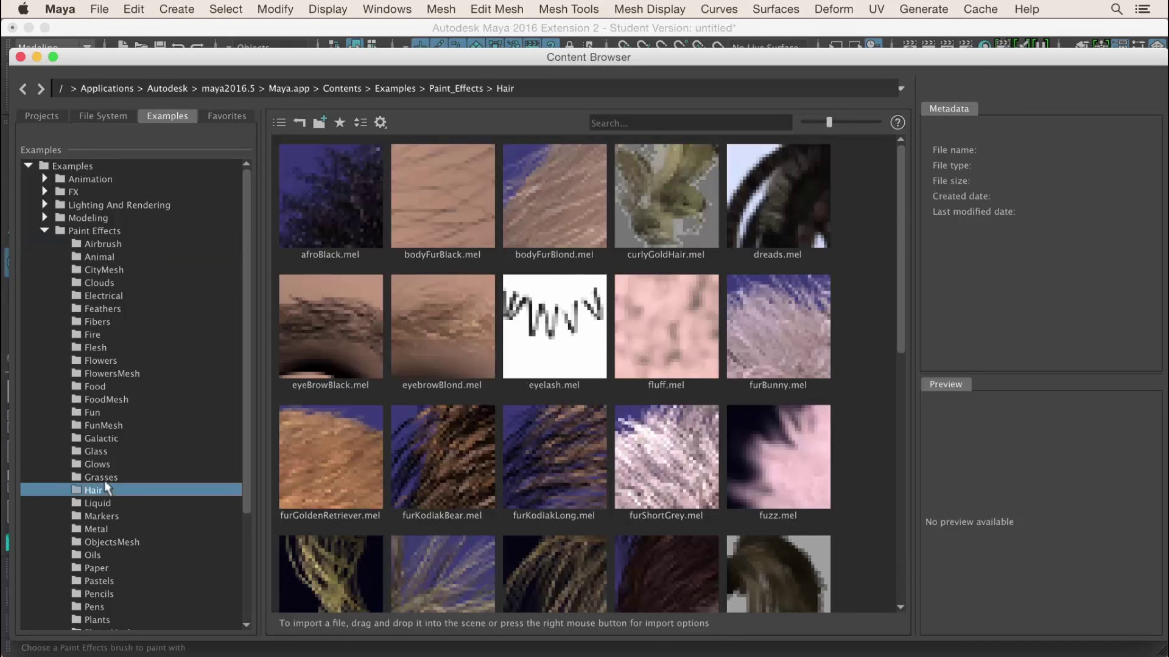
left_click(102, 477)
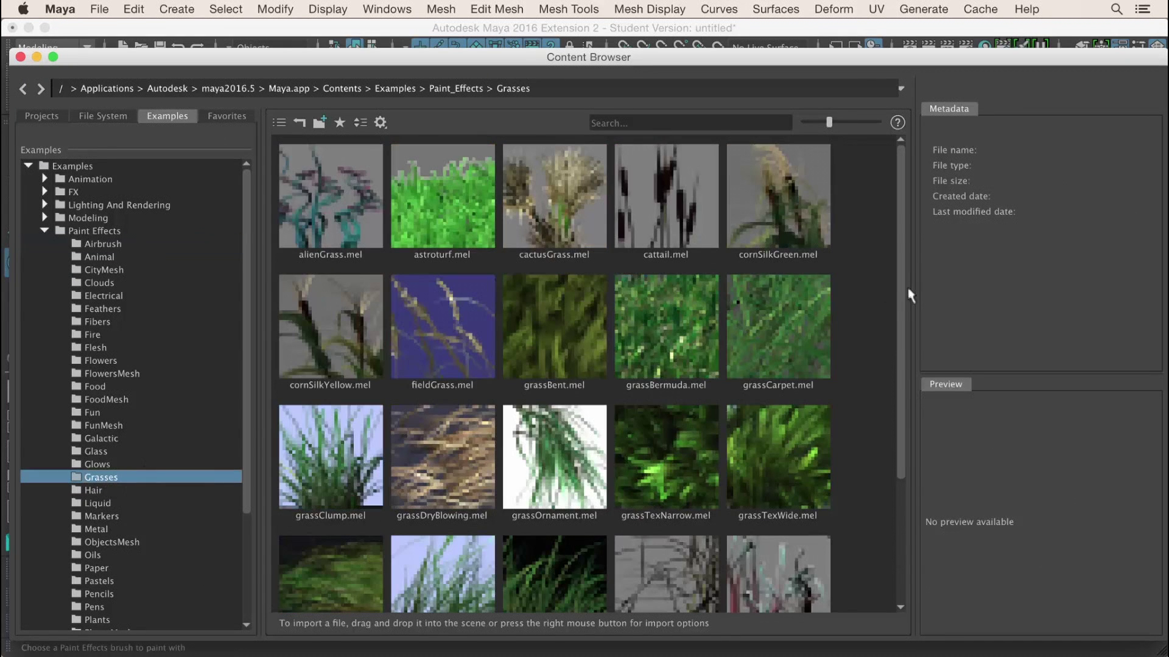
scroll(901, 291, "down", 3)
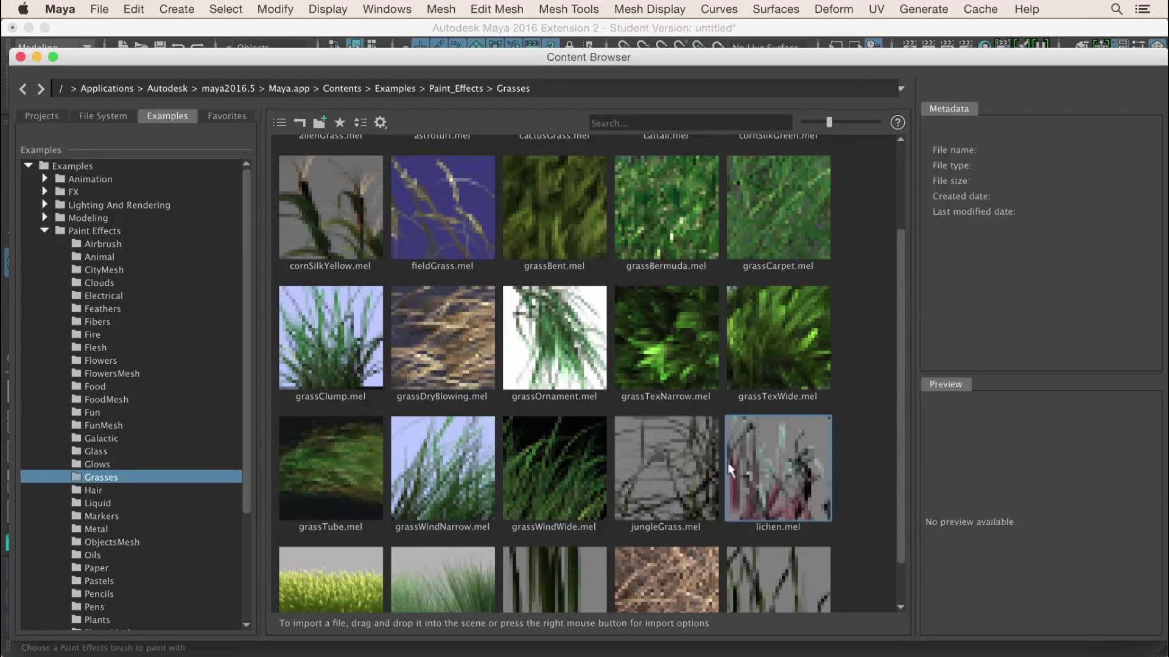
left_click(555, 474)
left_click(36, 56)
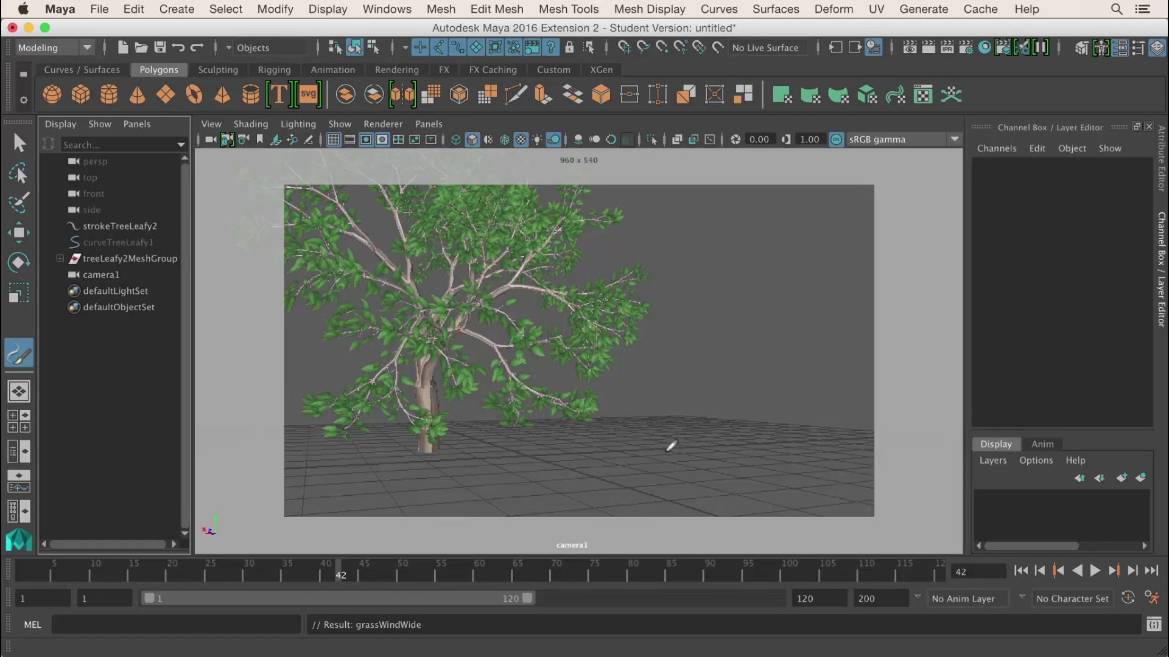
- Paint a winding grass stroke over the ground around the tree and across the camera's foreground, and deselect it
mouse_move(671, 445)
left_mouse_down()
mouse_move(462, 436)
mouse_move(378, 463)
mouse_move(743, 459)
mouse_move(762, 491)
mouse_move(383, 451)
mouse_move(329, 491)
mouse_move(499, 523)
mouse_move(791, 536)
mouse_move(848, 513)
left_mouse_up()
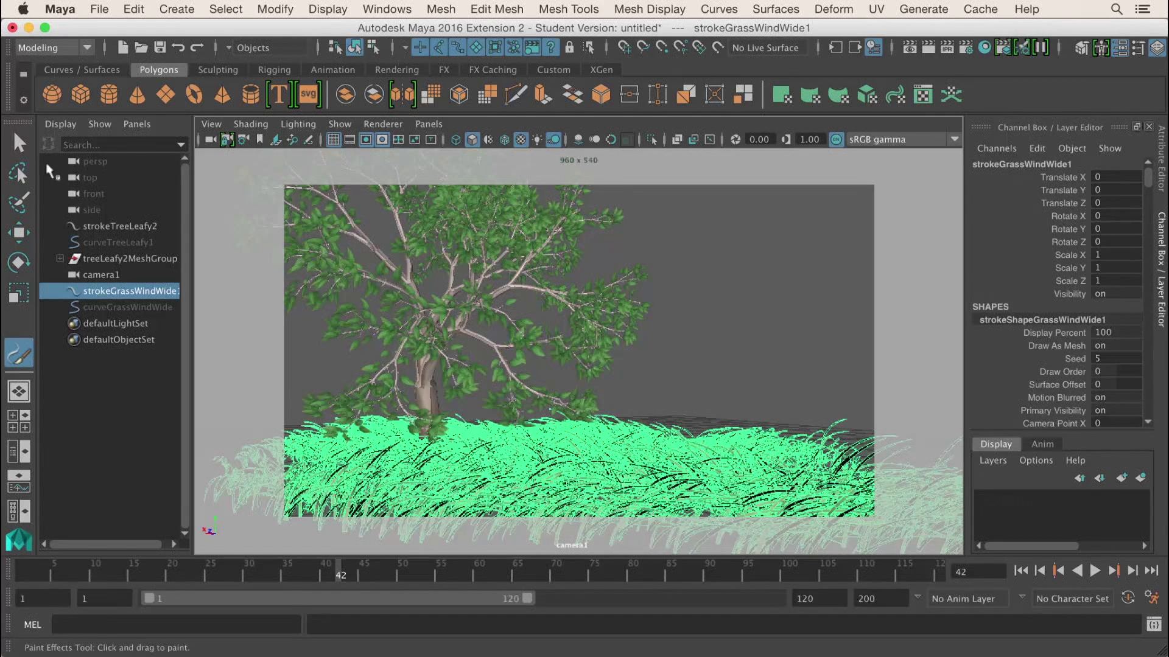
left_click(19, 144)
left_click(815, 399)
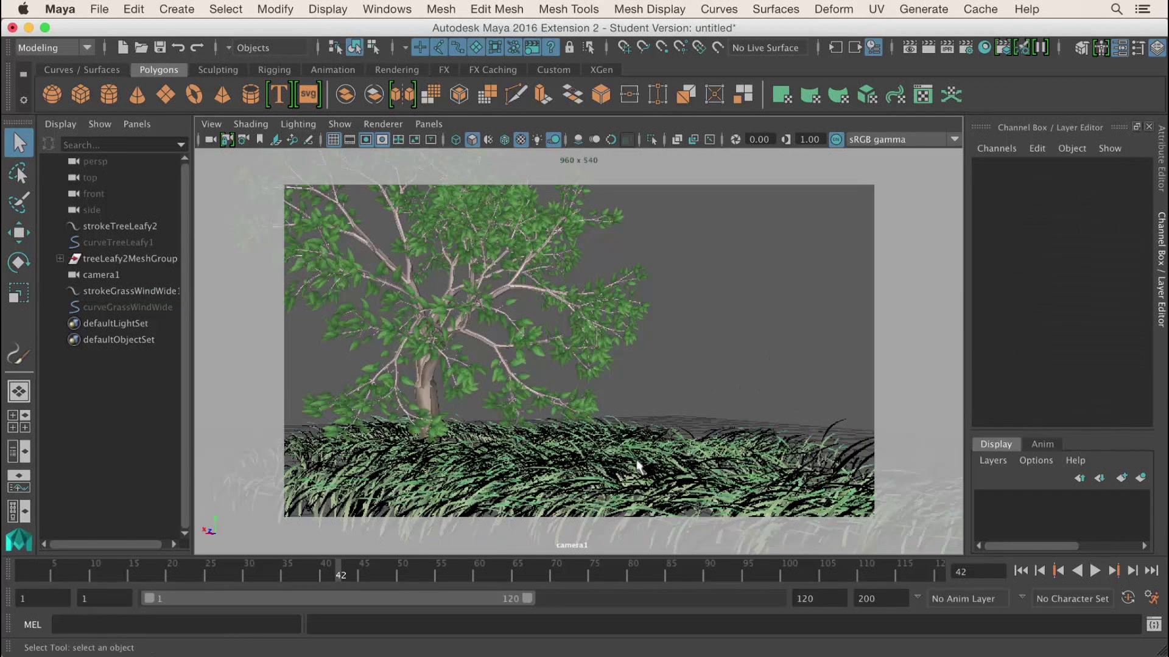
- Switch to the perspective view, select the grass stroke and display the attributes of its grassWindWide brush
key("space")
left_click_drag(637, 464, 601, 397)
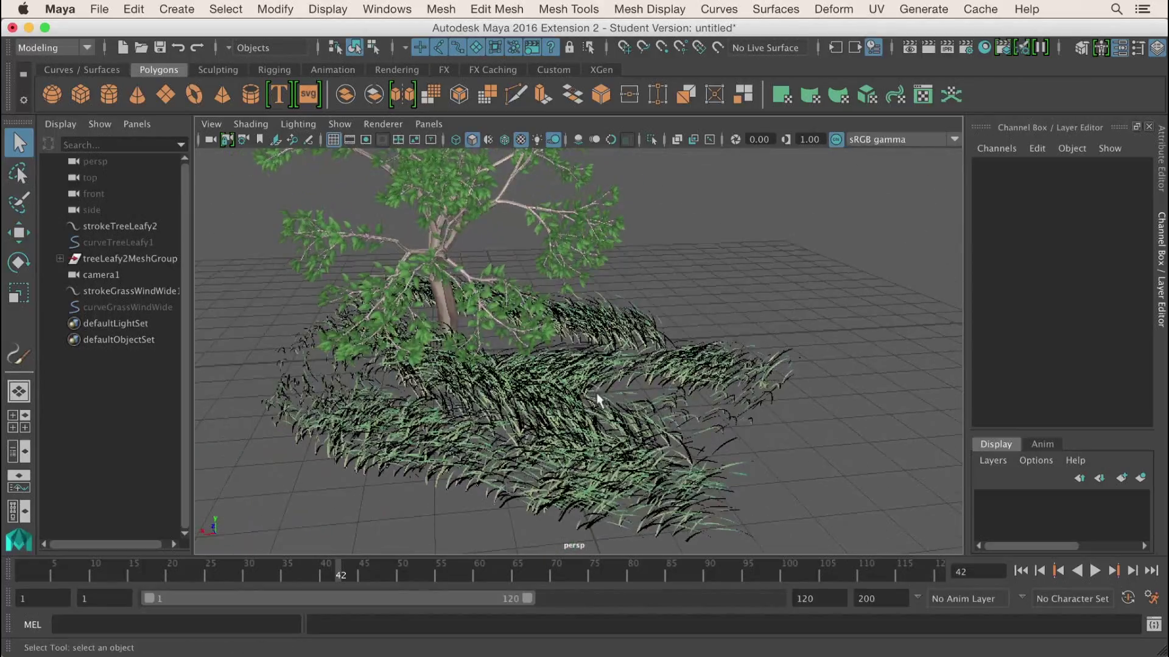
left_click(555, 374)
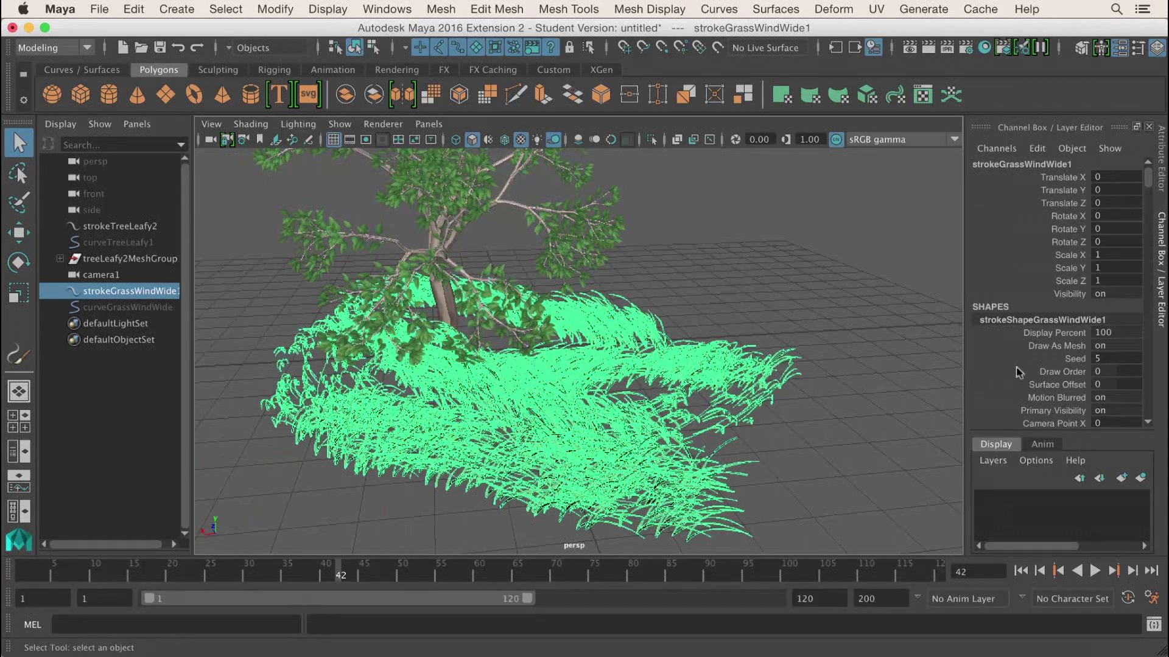
left_click(1163, 164)
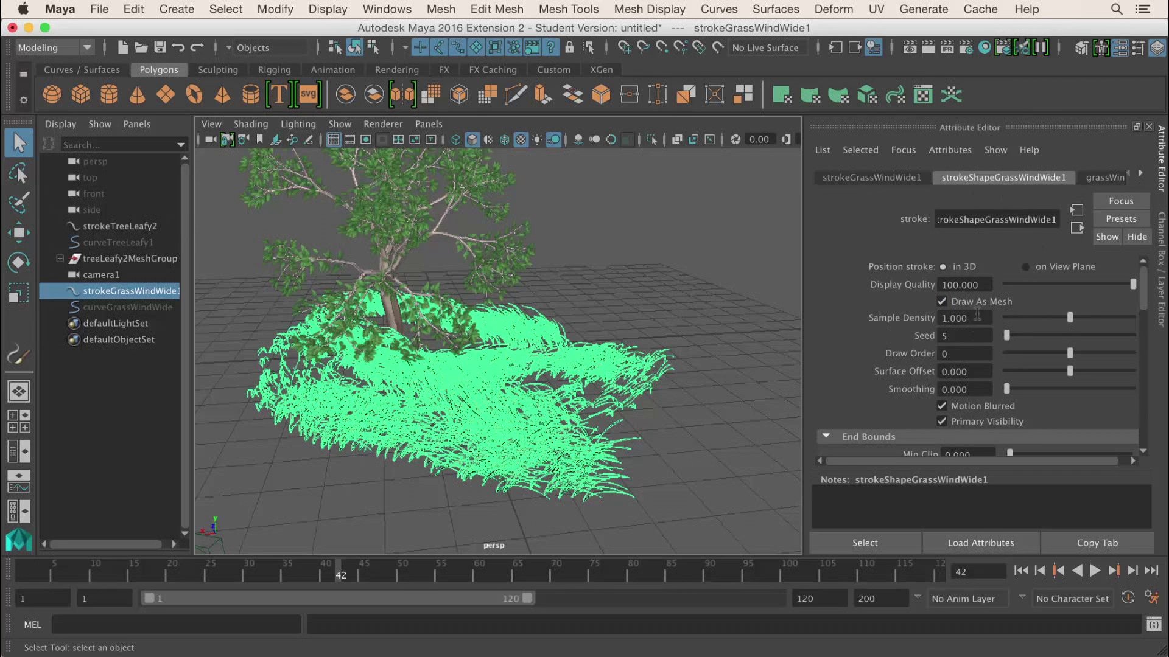
left_click(1102, 177)
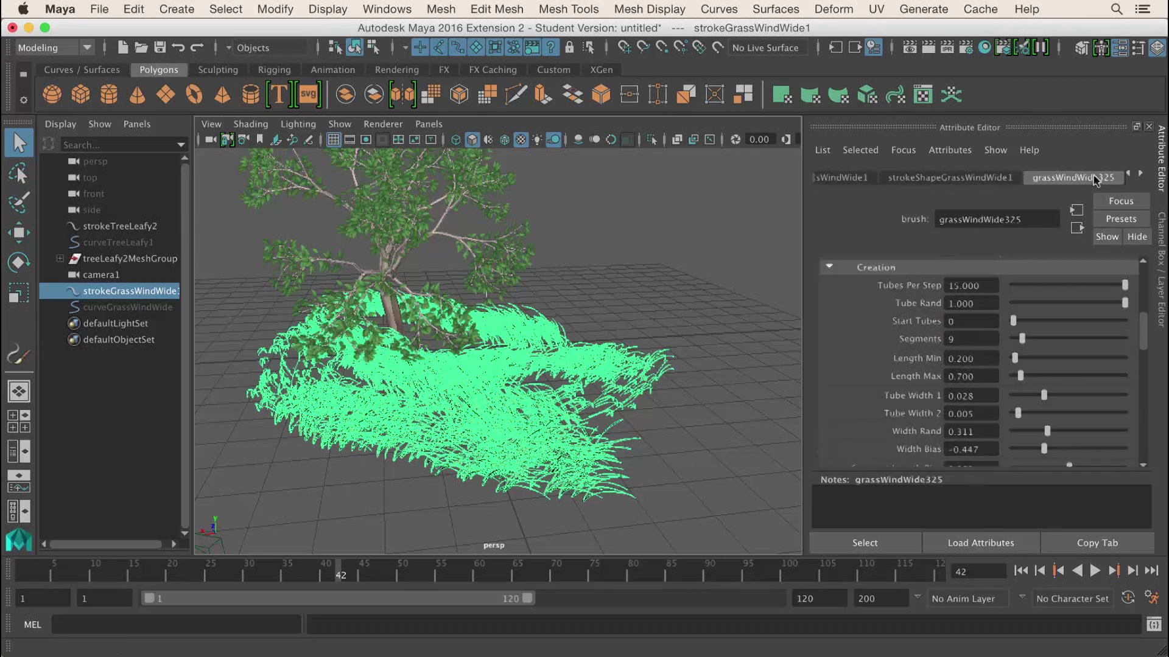
- Set the grass brush's Brush Width to 10 in its Brush Profile settings
left_click_drag(556, 418, 594, 369, "alt")
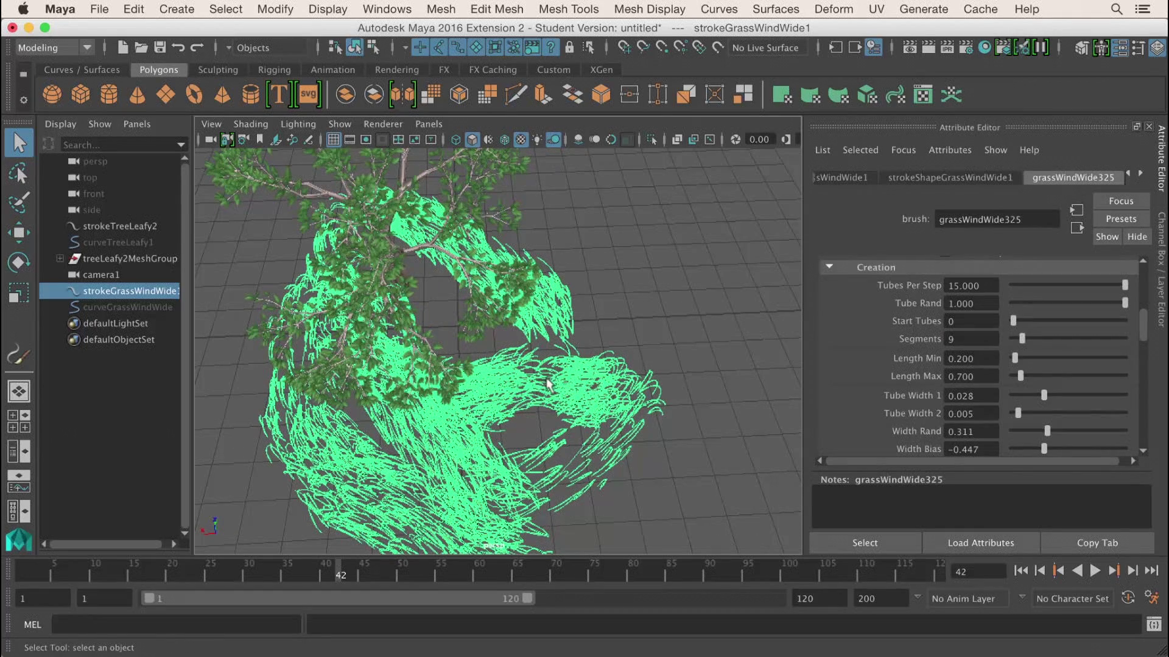
scroll(883, 330, "up", 10)
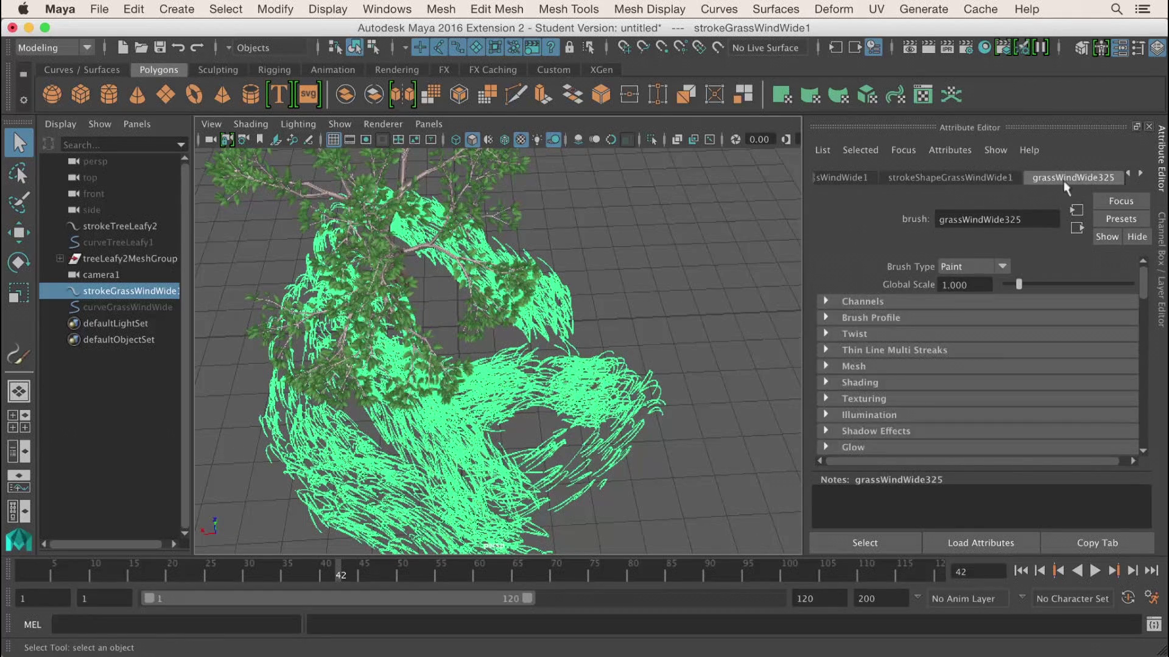
left_click(879, 318)
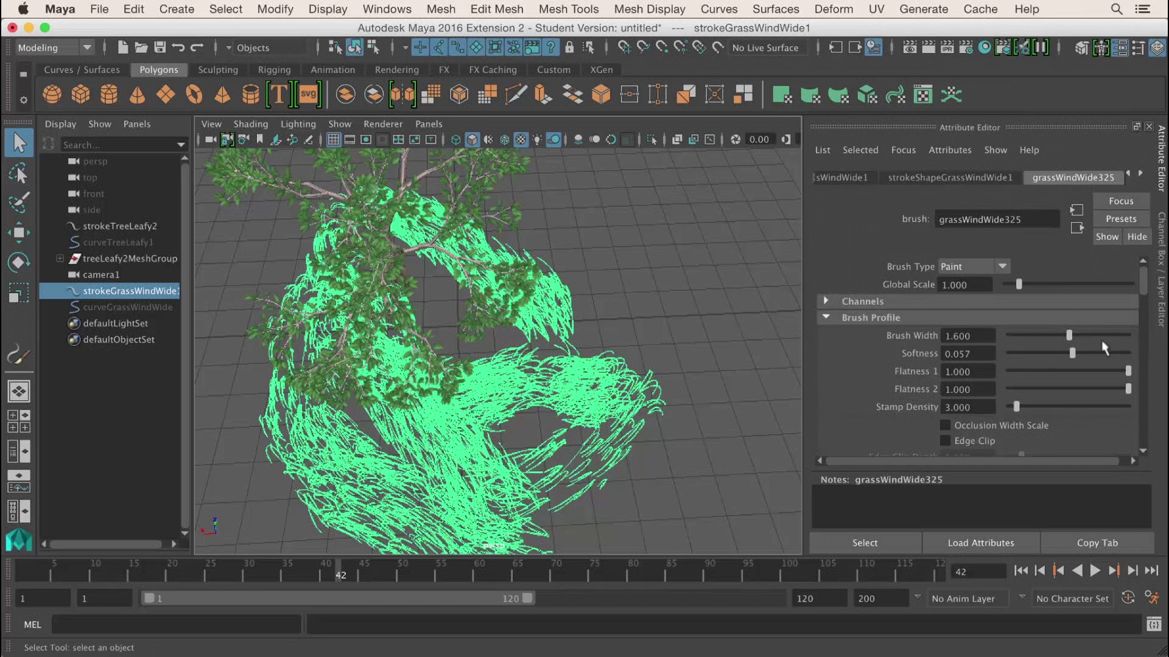
left_click_drag(1069, 334, 1127, 336)
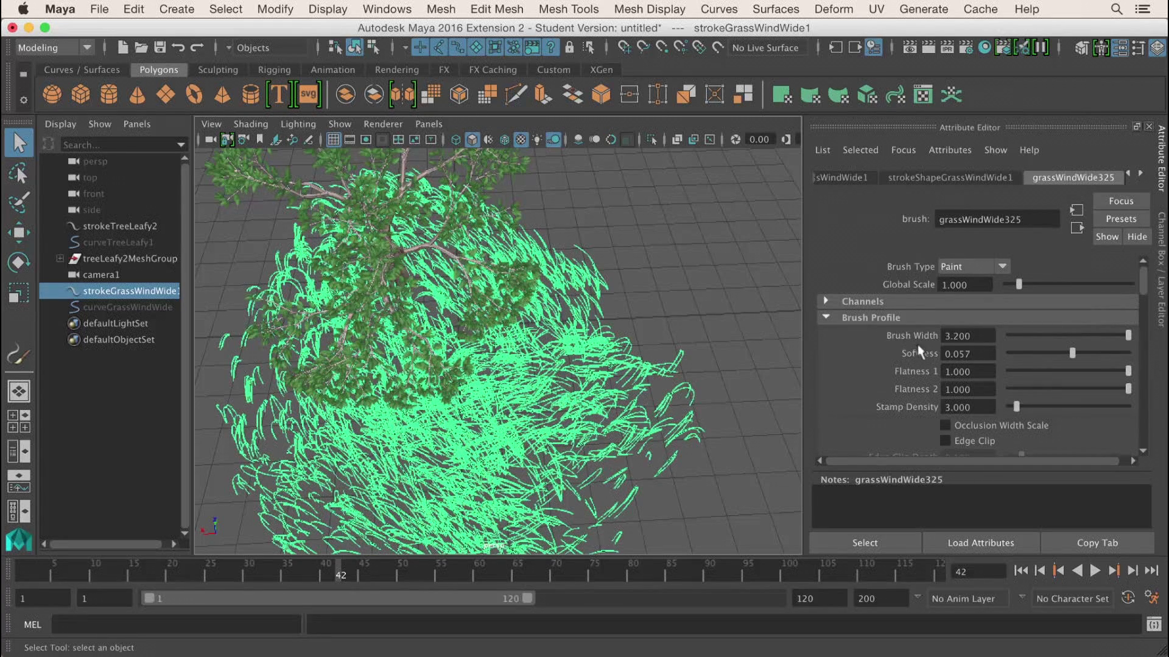
left_click(984, 337)
type("10")
key("Return")
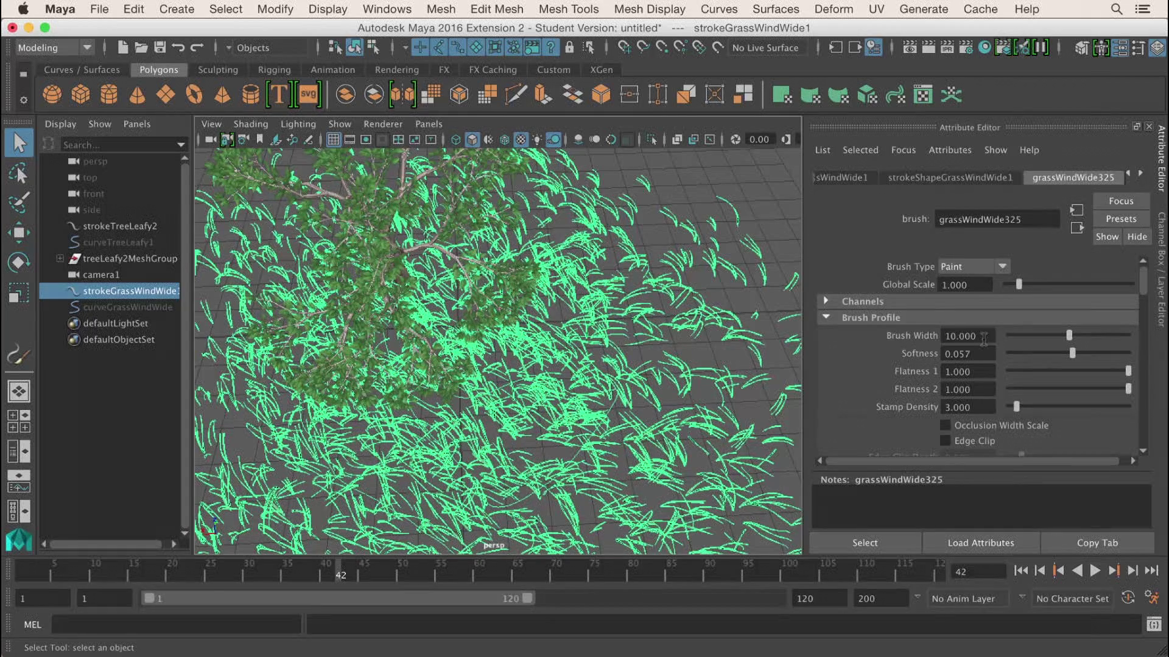
- Set the grass stroke's Sample Density to 3 in its stroke shape attributes
left_click_drag(526, 378, 521, 334, "alt")
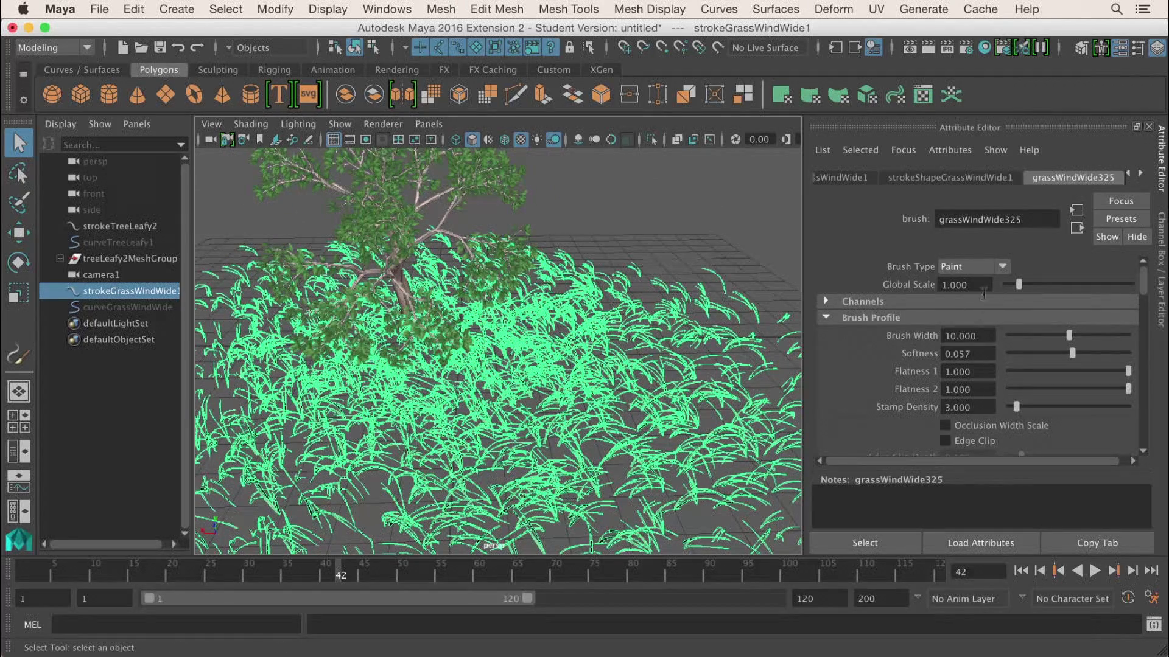
left_click(938, 178)
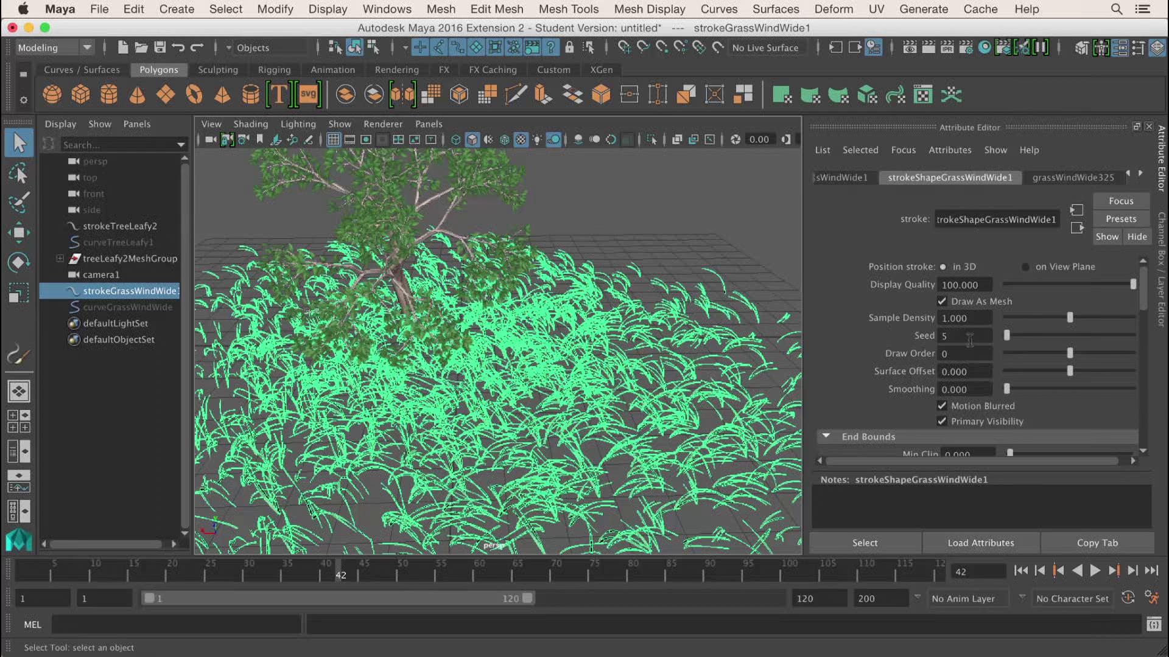
double_click(976, 319)
type("3")
key("Return")
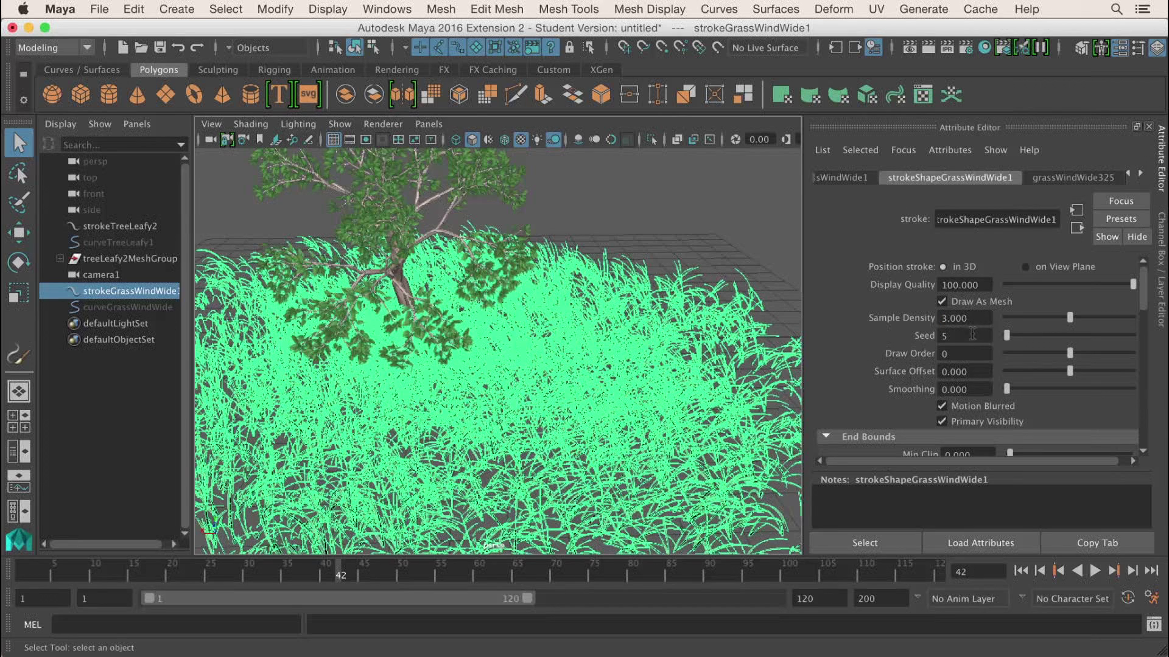
- Look through camera1, view the grass unselected against the tree, and select the grass stroke again
left_click(429, 124)
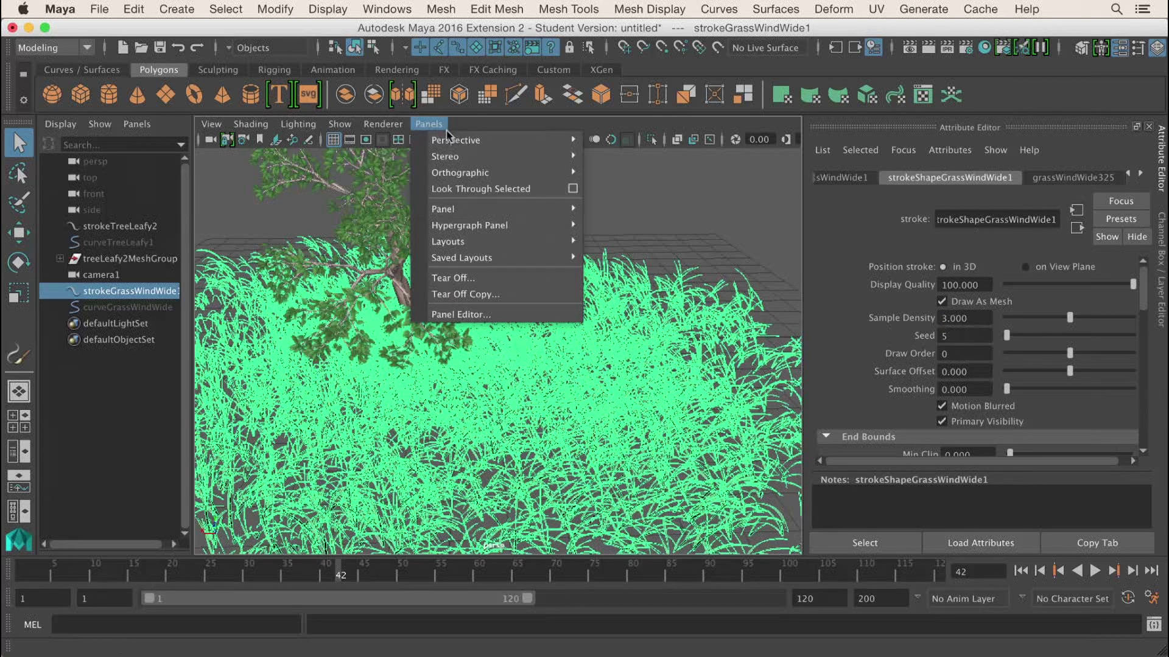
mouse_move(462, 140)
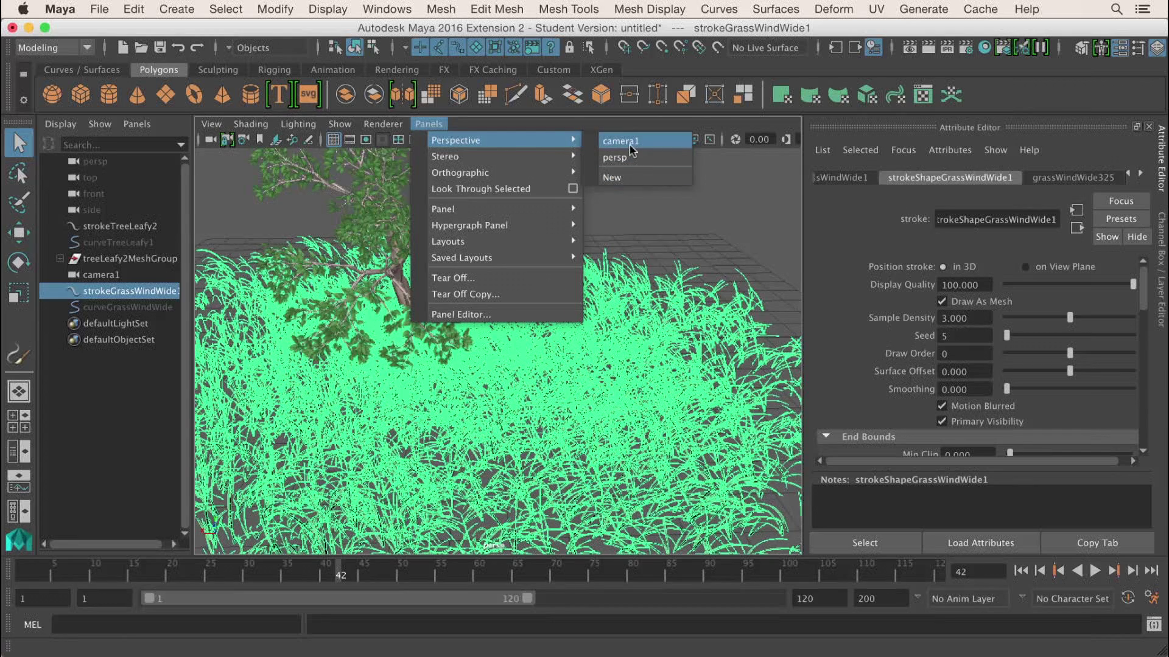
left_click(631, 141)
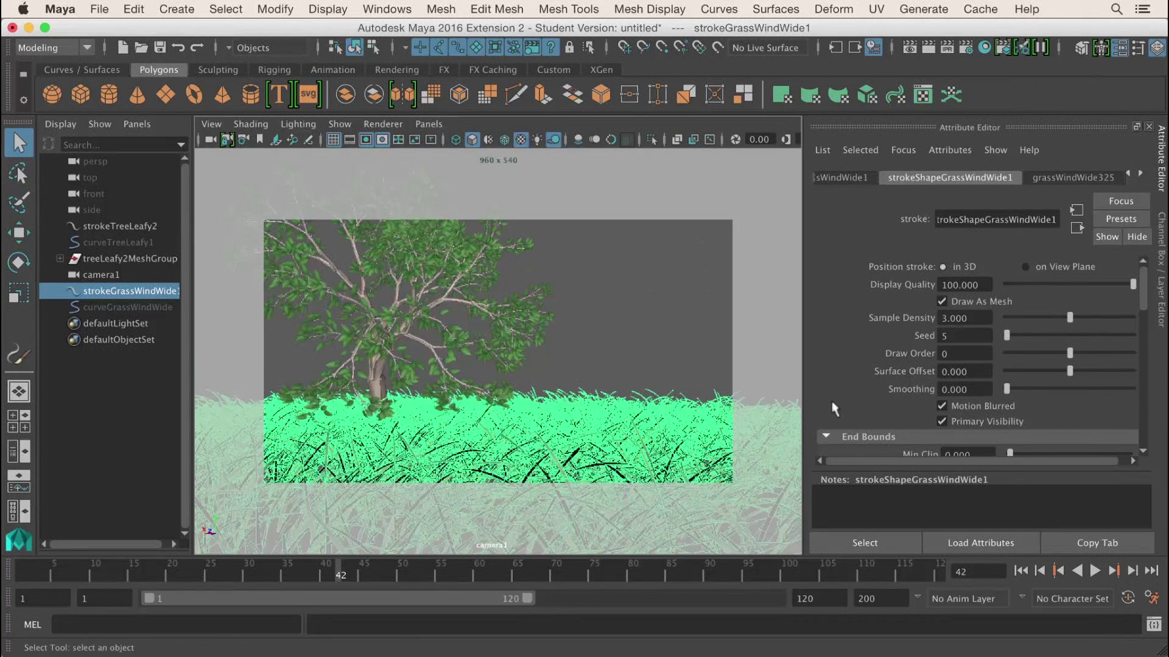
left_click(573, 286)
left_click(662, 314)
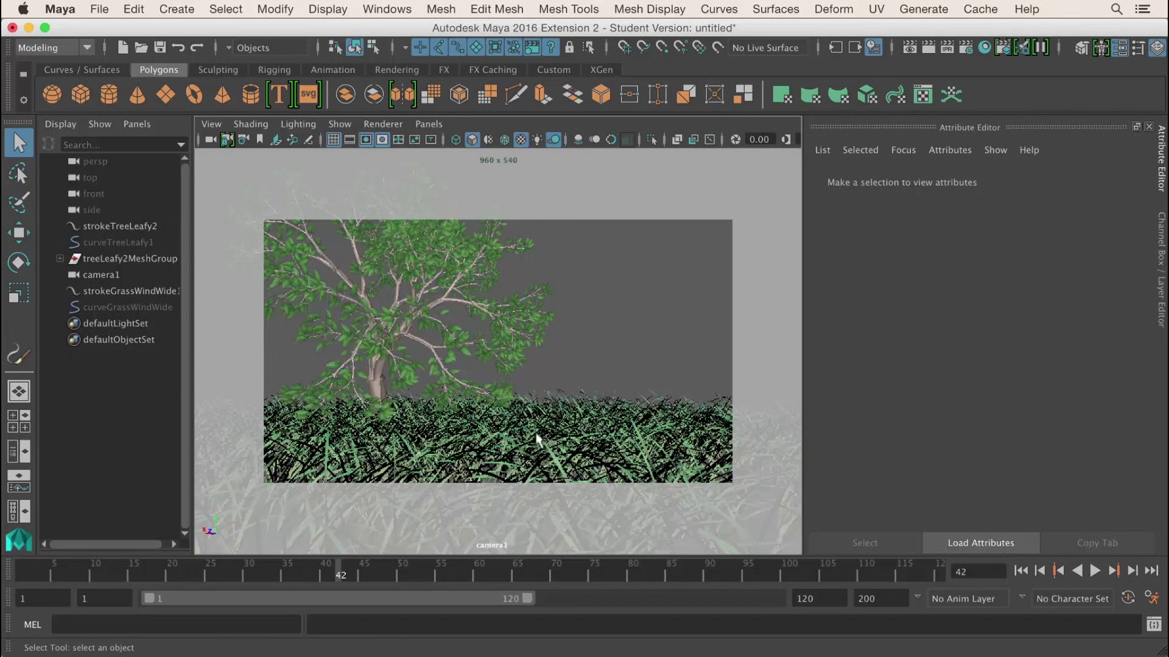
left_click(588, 424)
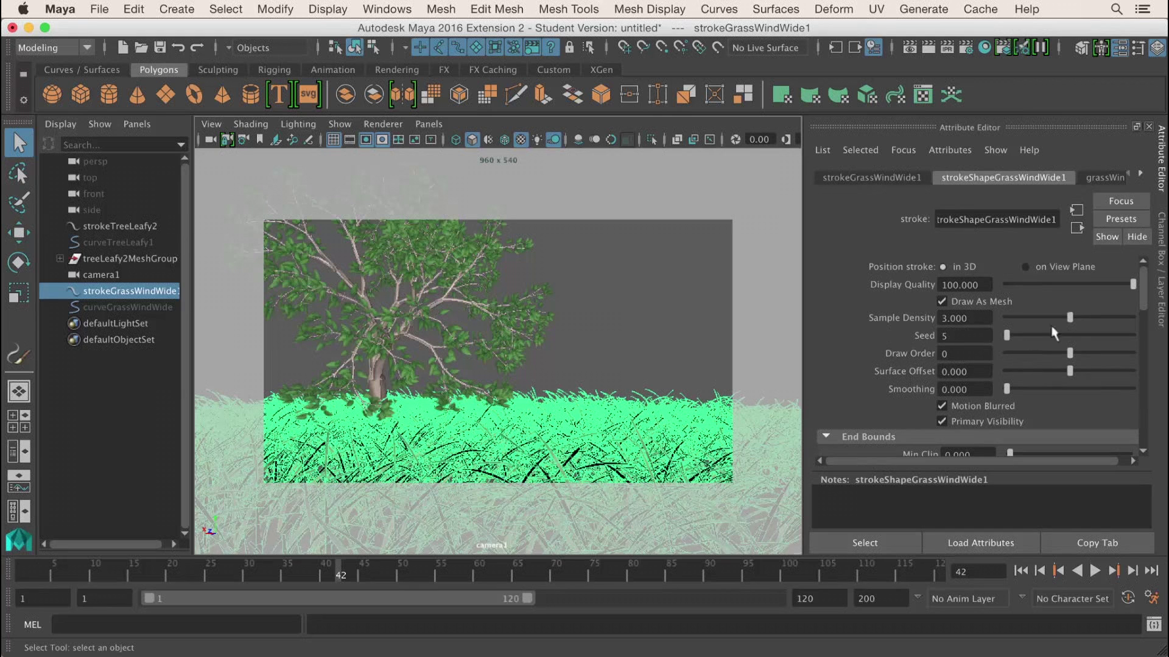
- Set the grass stroke's Sample Density to 5 in its stroke shape attributes
double_click(984, 324)
type("1")
key("Return")
- Set the grass brush's Tube Width 1 to 0.009 and Tube Width 2 to 0.003 in its tube Creation settings
left_click(1092, 178)
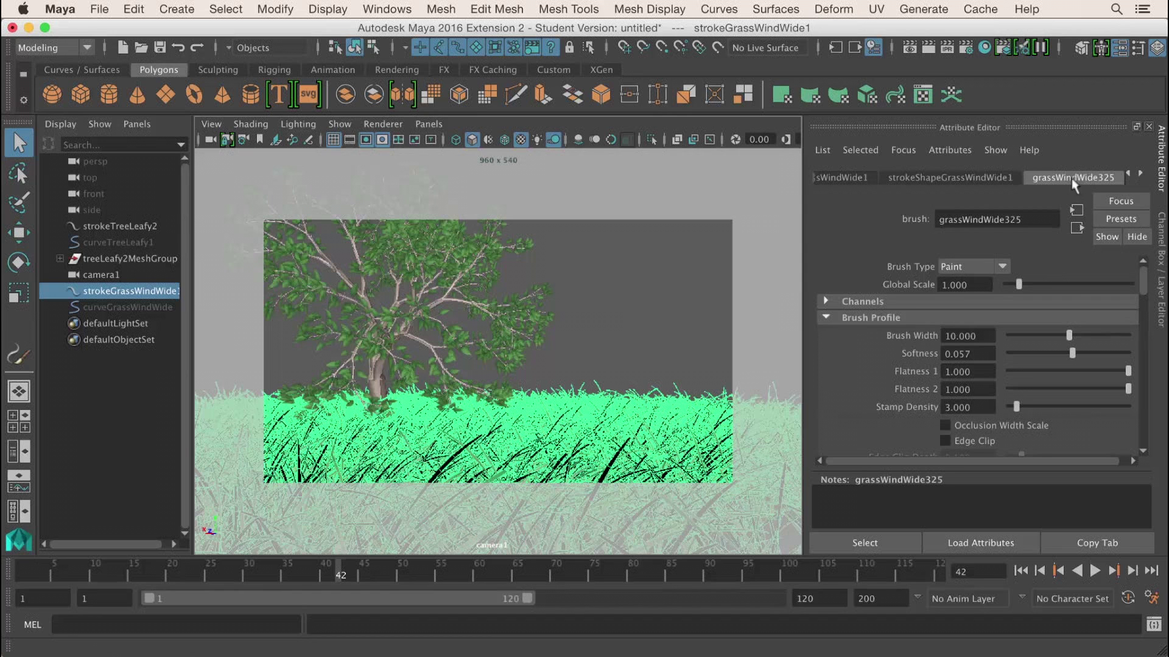
left_click_drag(1145, 284, 1144, 330)
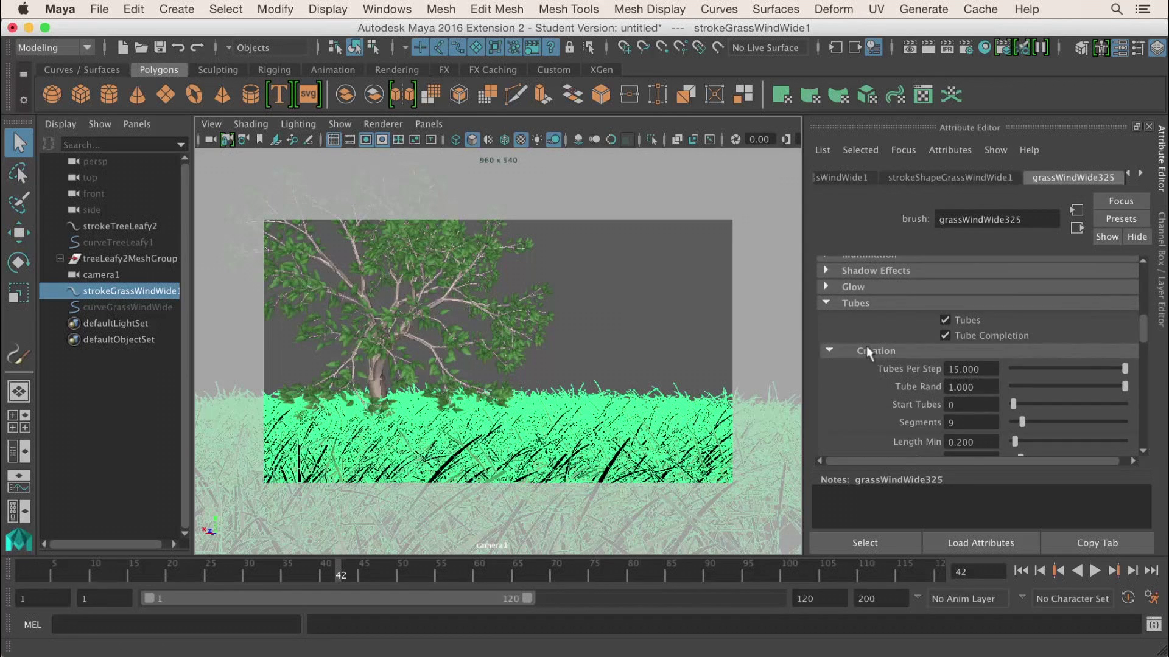
scroll(1144, 329, "down", 5)
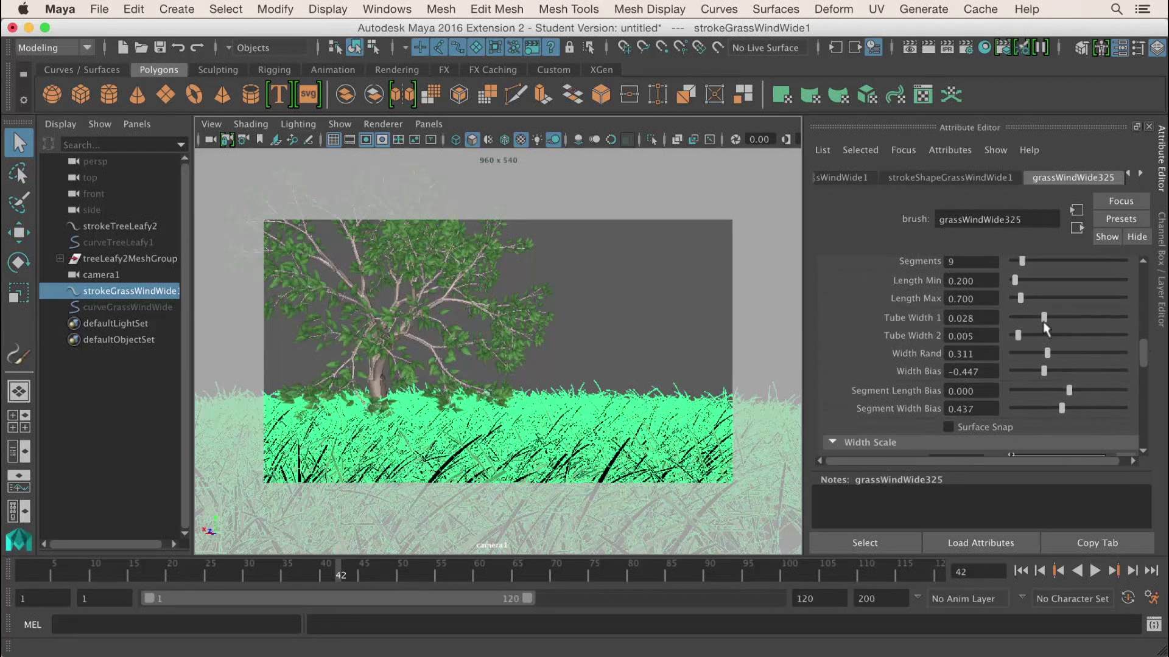
left_click_drag(1042, 321, 1033, 322)
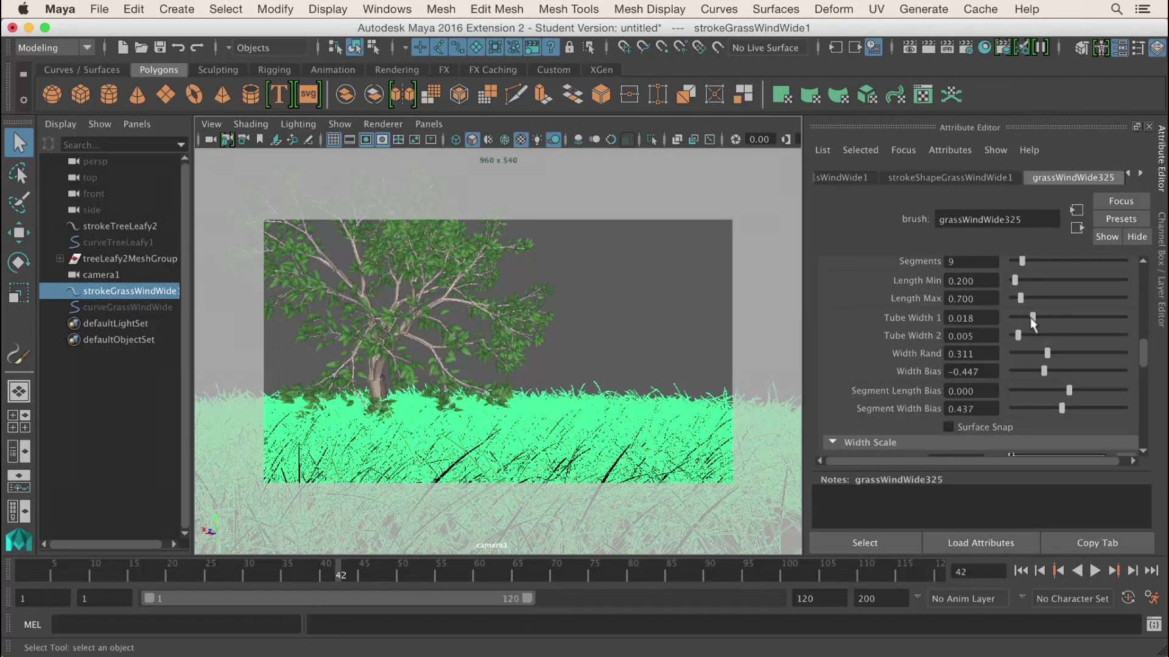
left_click_drag(1032, 317, 1027, 318)
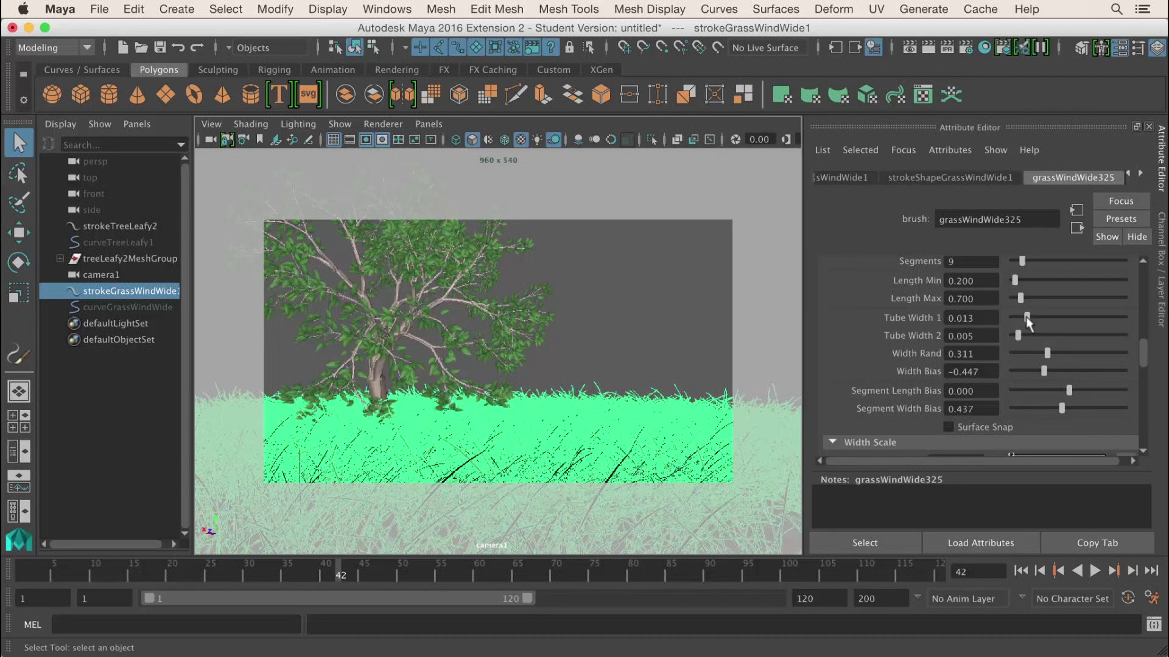
left_click_drag(1018, 333, 1015, 333)
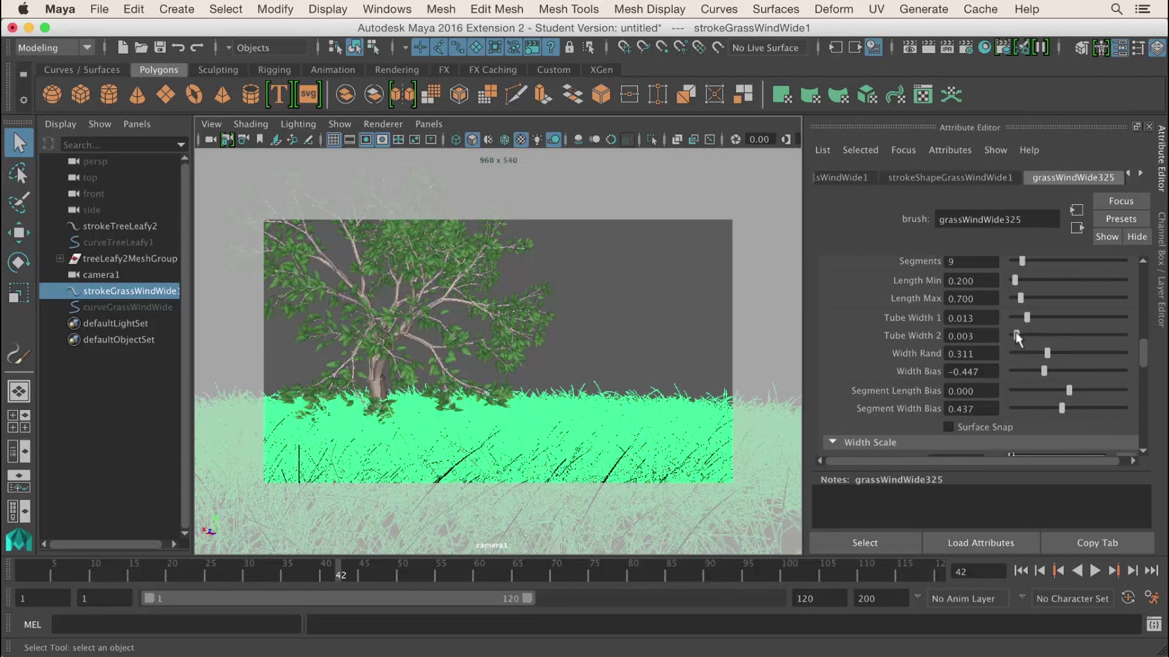
left_click_drag(1024, 319, 1023, 320)
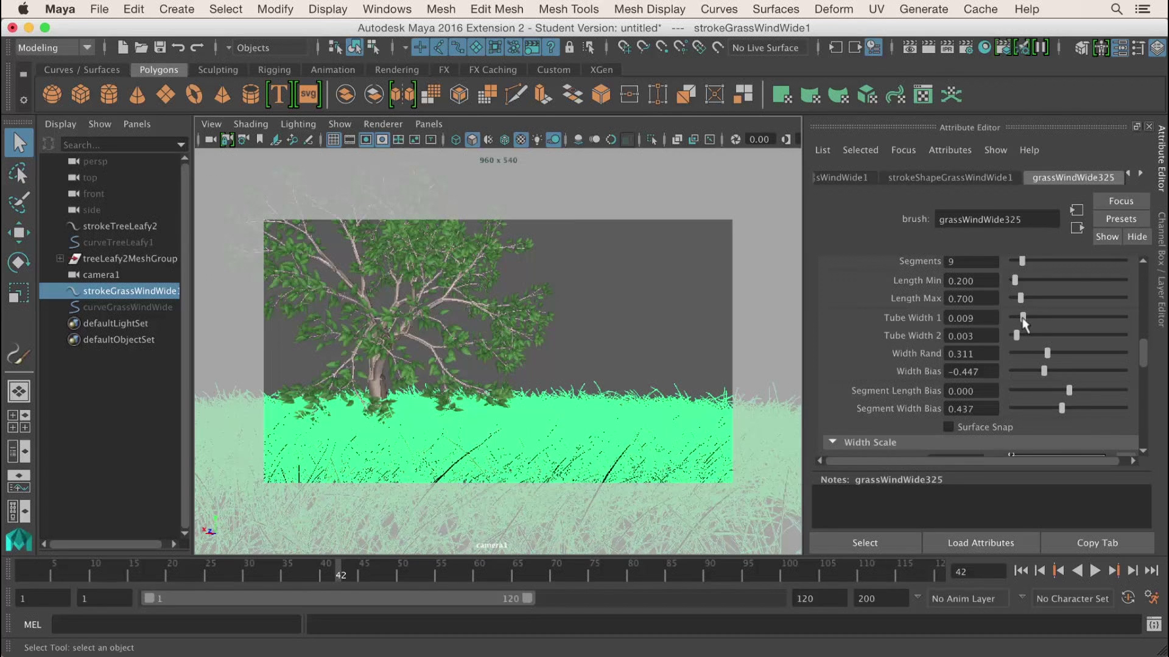
- Deselect the grass, switch to the perspective view and change the viewport background to the blue gradient
left_click(653, 323)
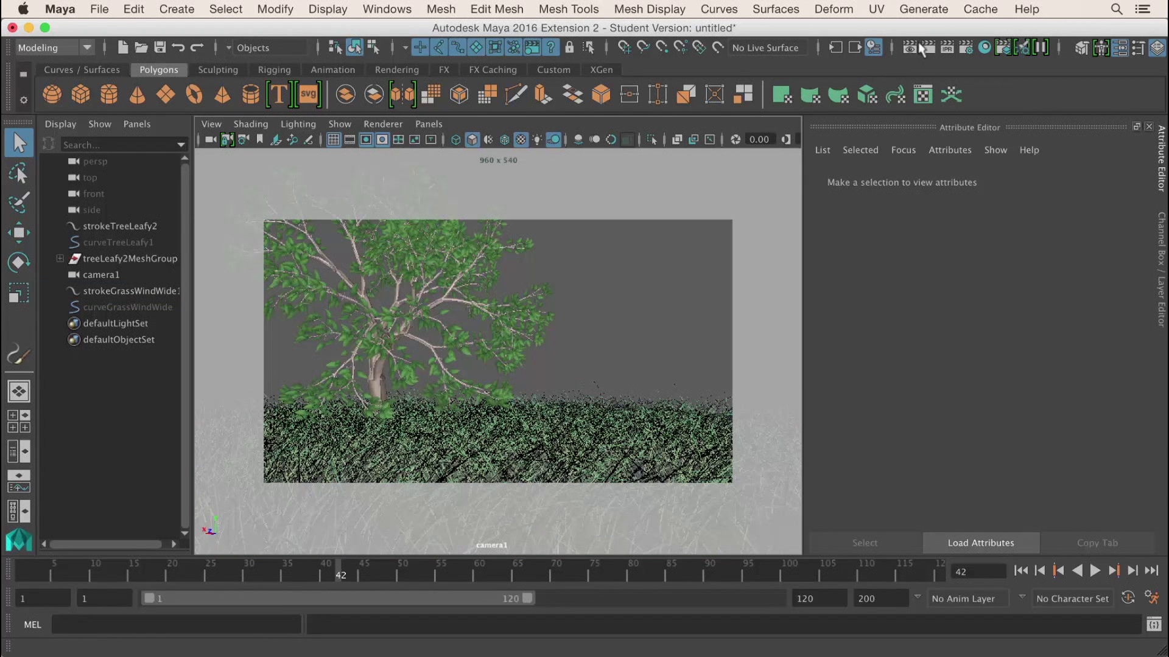
key("space")
mouse_move(675, 363)
left_mouse_down()
mouse_move(673, 326)
mouse_move(667, 363)
mouse_move(668, 334)
mouse_move(626, 334)
mouse_move(655, 353)
left_mouse_up()
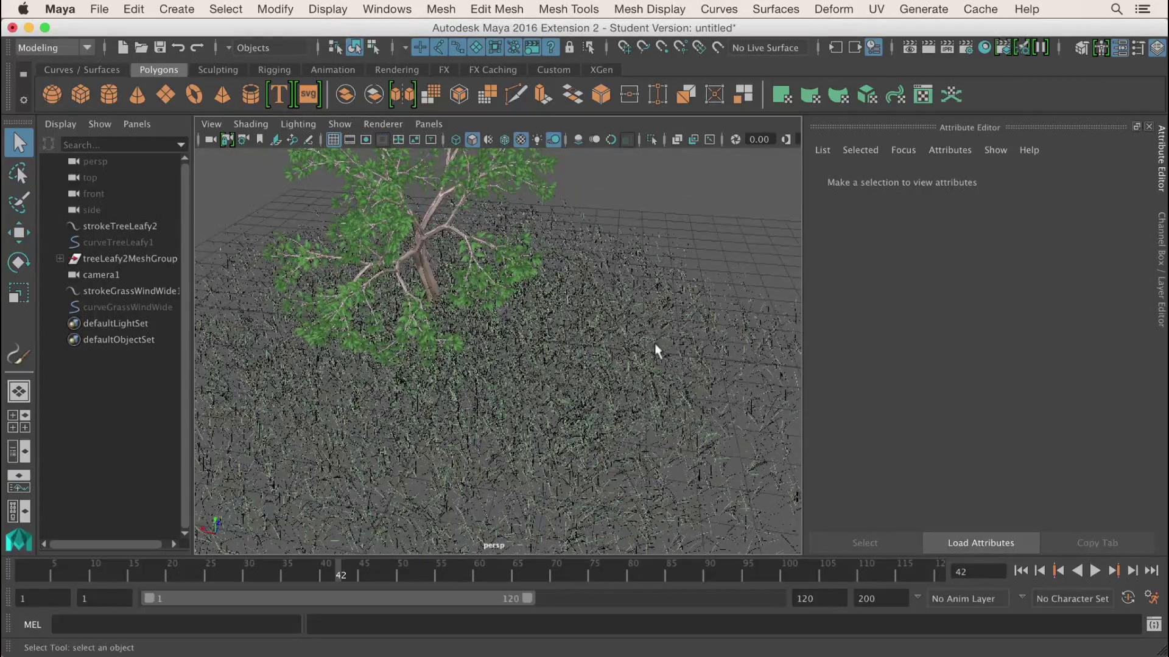
key("alt+b")
key("alt+b")
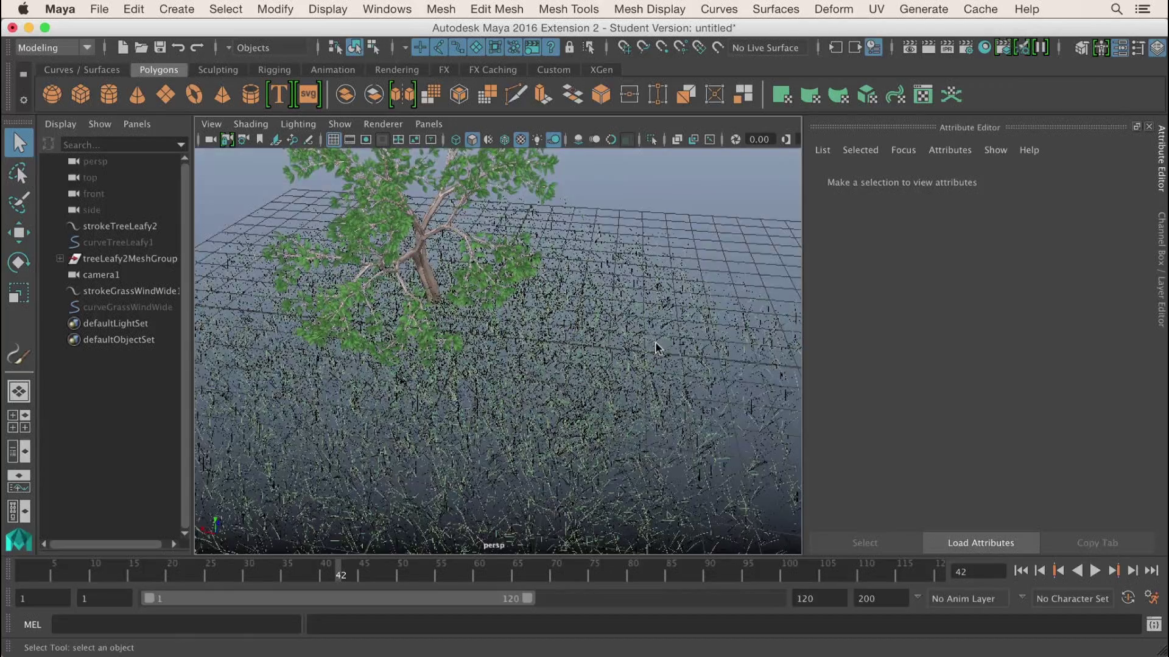
left_click_drag(656, 359, 642, 340, "alt")
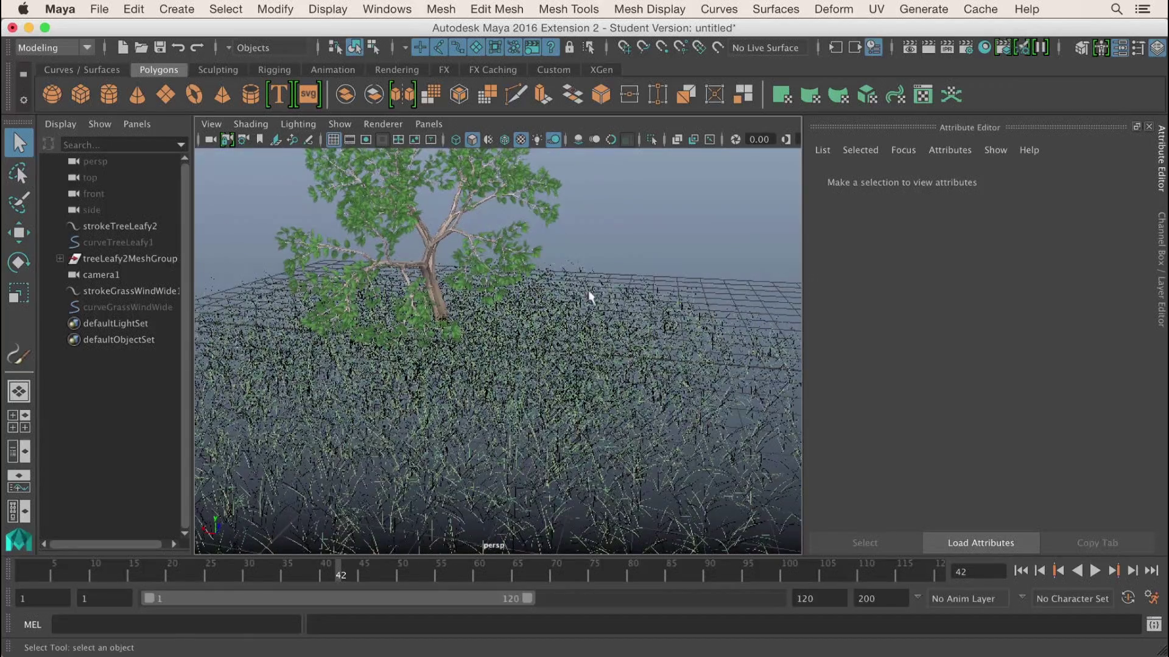
- Set the grass stroke's Sample Density to 20 and inspect the denser grass unselected from several angles
left_click(598, 334)
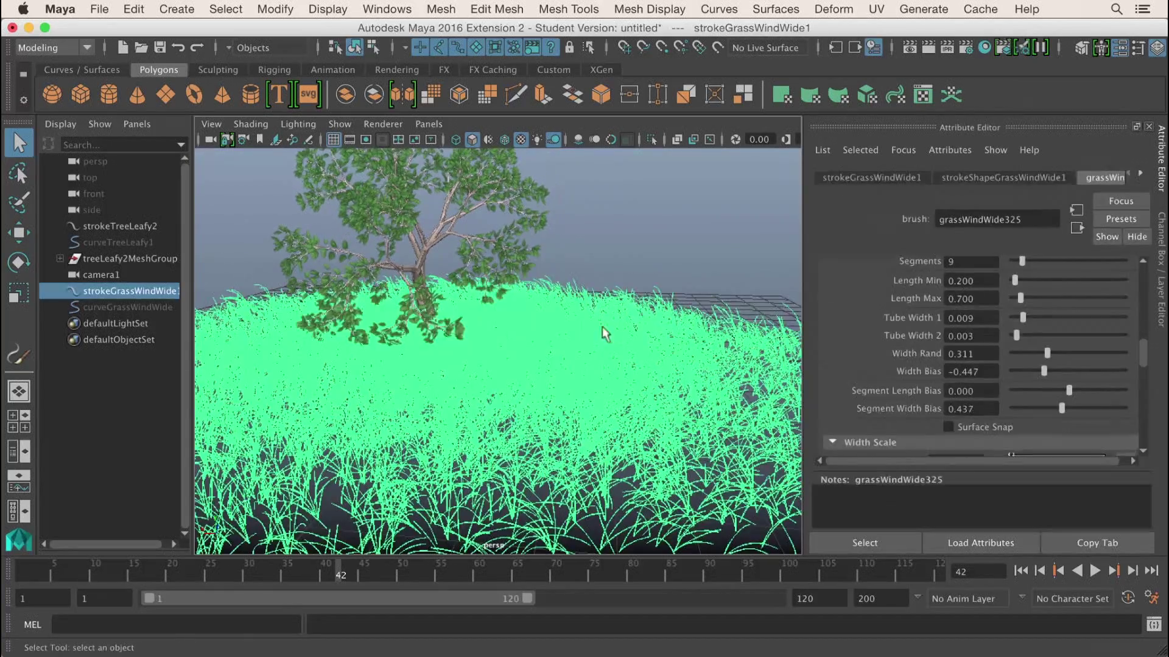
left_click(972, 178)
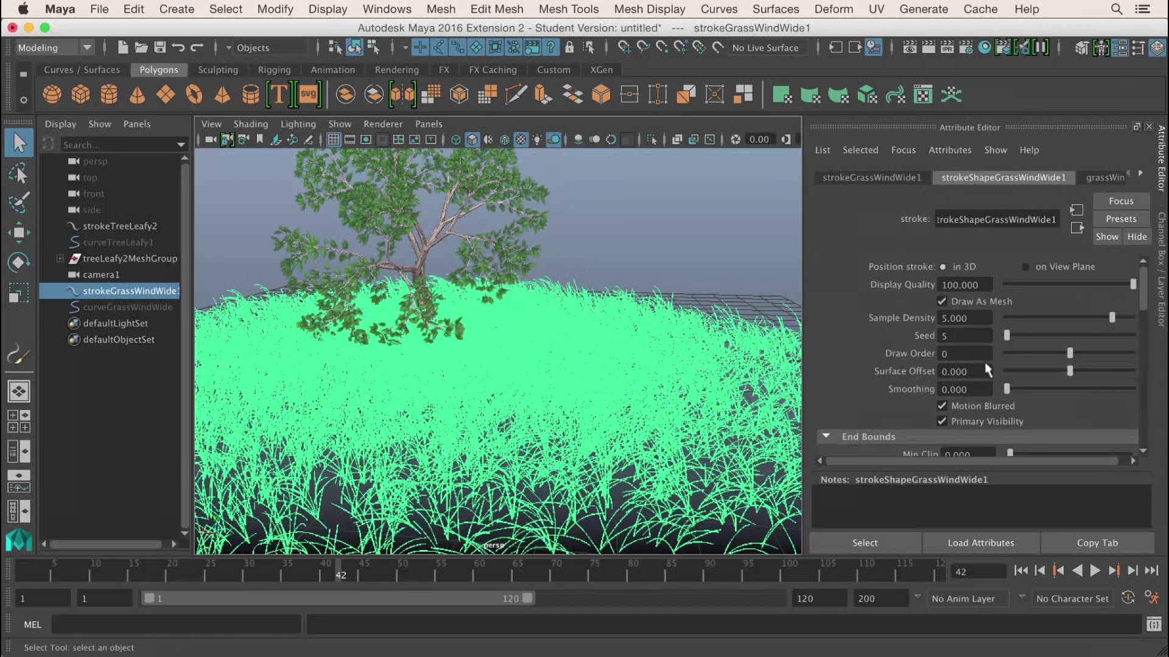
double_click(978, 316)
type("20")
key("Return")
left_click(738, 272)
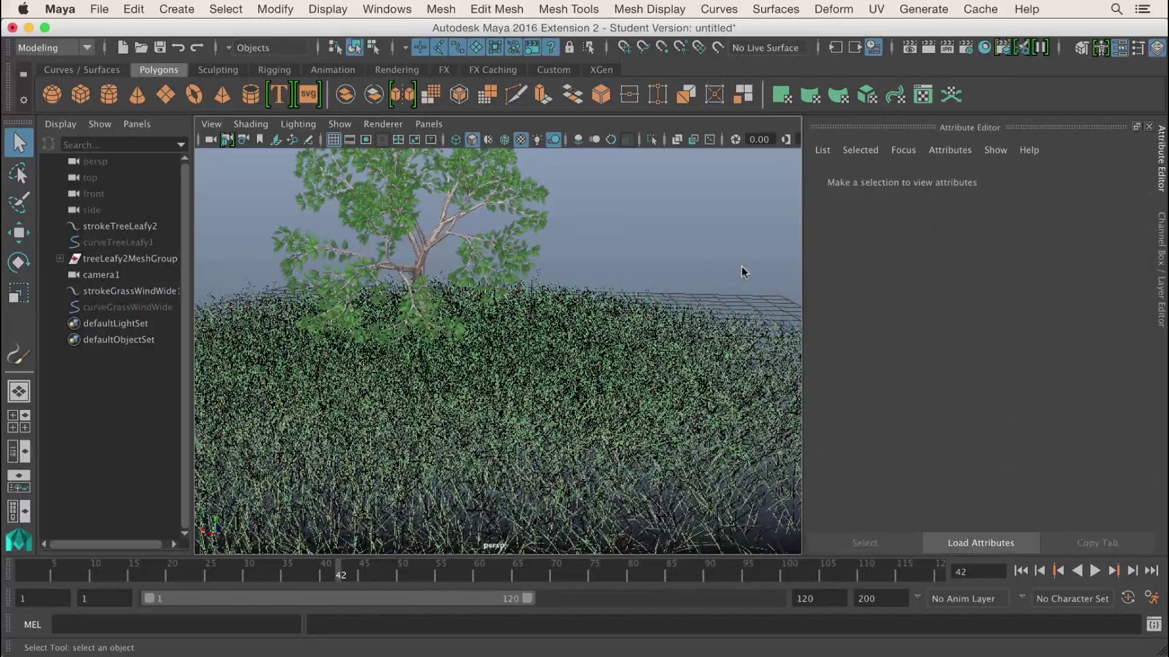
mouse_move(738, 272)
left_mouse_down("alt")
mouse_move(734, 323)
mouse_move(745, 267)
mouse_move(731, 261)
mouse_move(728, 311)
mouse_move(752, 263)
left_mouse_up("alt")
left_click_drag(612, 427, 598, 372, "alt")
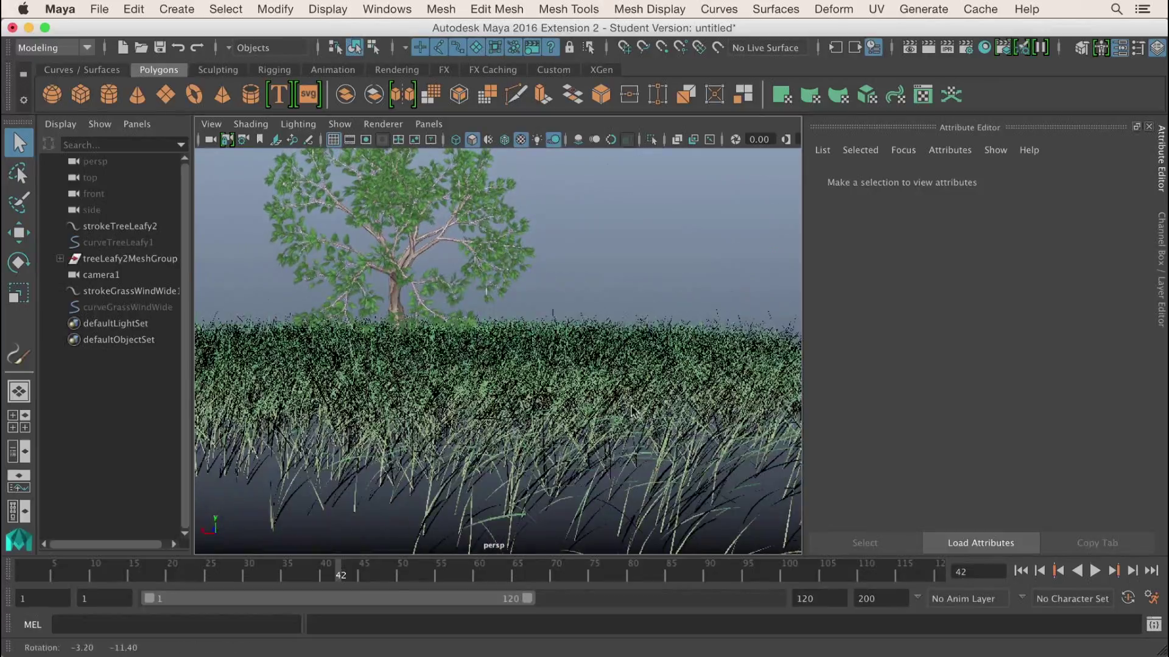
left_click_drag(543, 391, 522, 417, "alt")
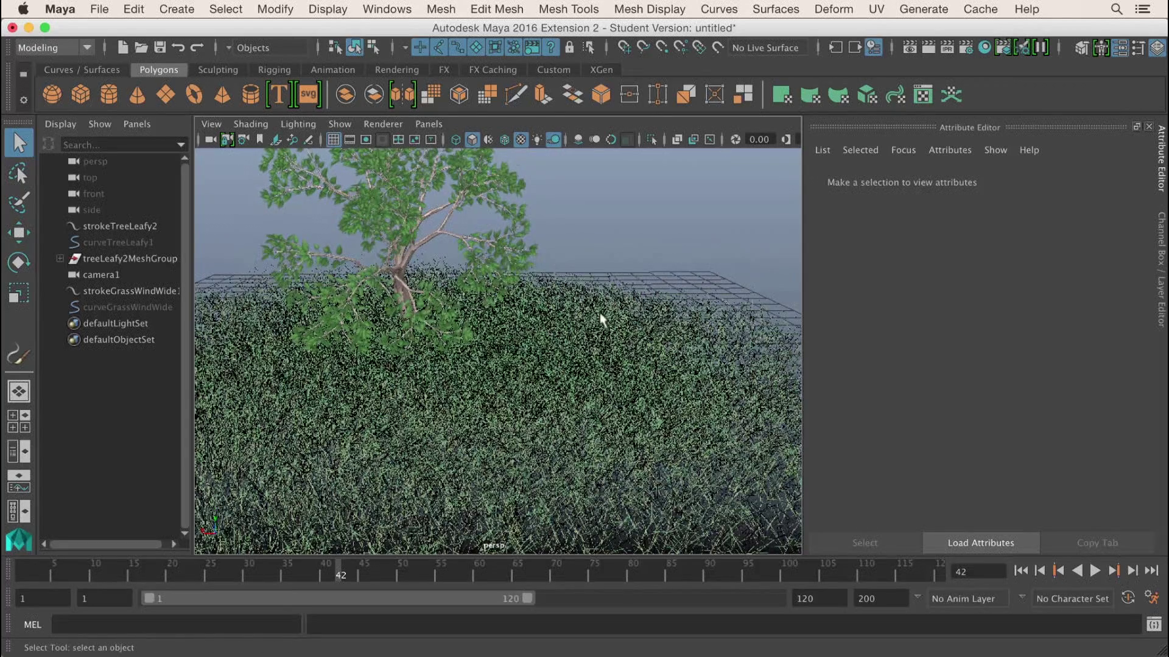
- Turn off Draw As Mesh for the grass stroke and view the unselected grass through camera1
left_click(583, 319)
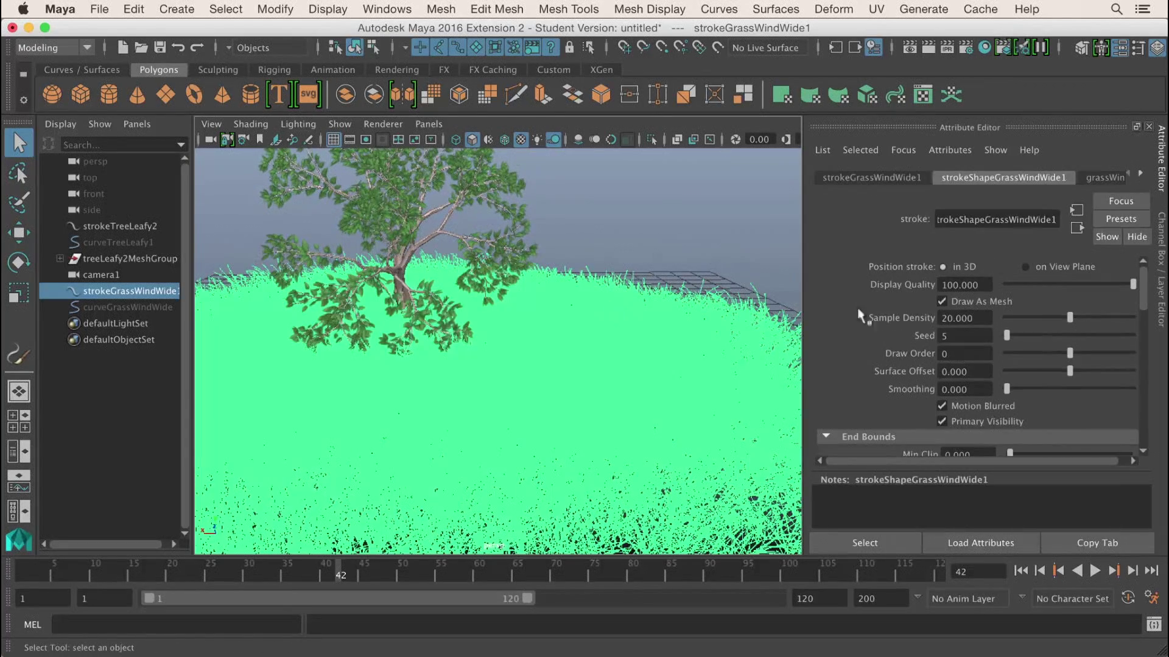
left_click_drag(594, 358, 623, 387, "alt")
left_click(636, 273)
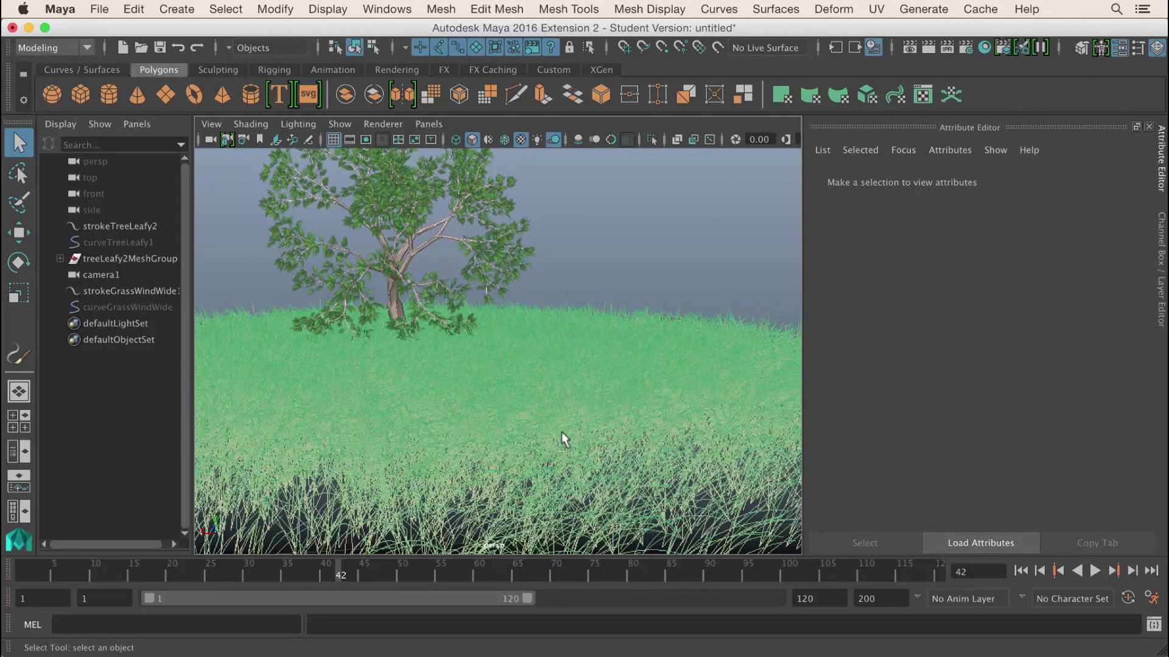
left_click(428, 123)
mouse_move(536, 140)
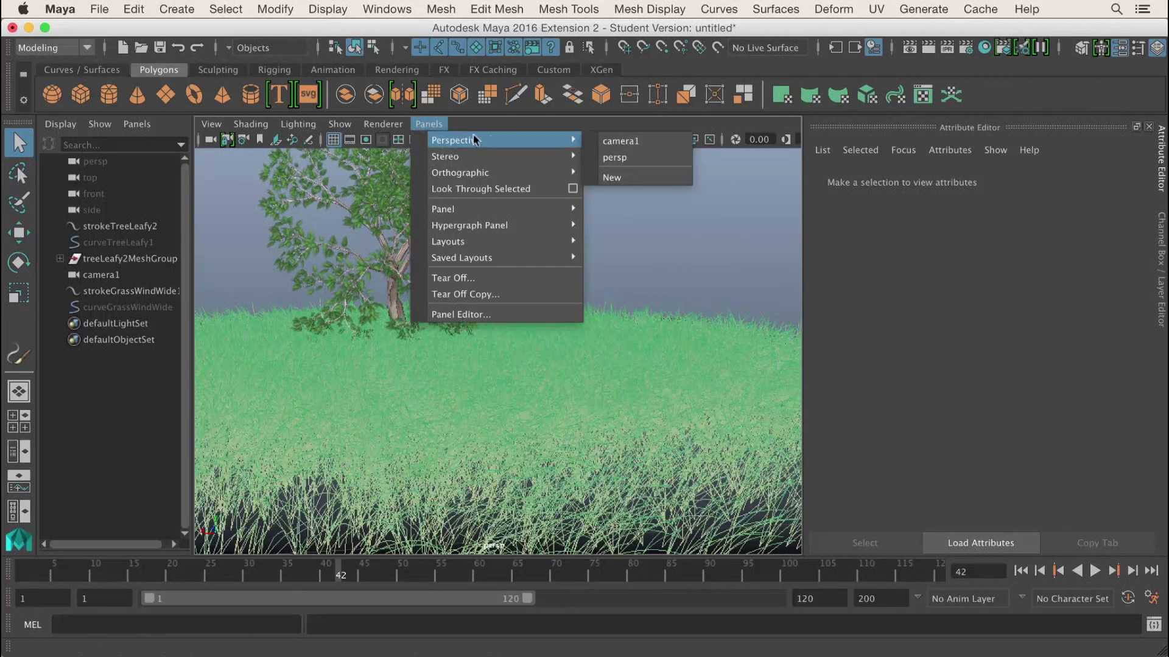
left_click(605, 141)
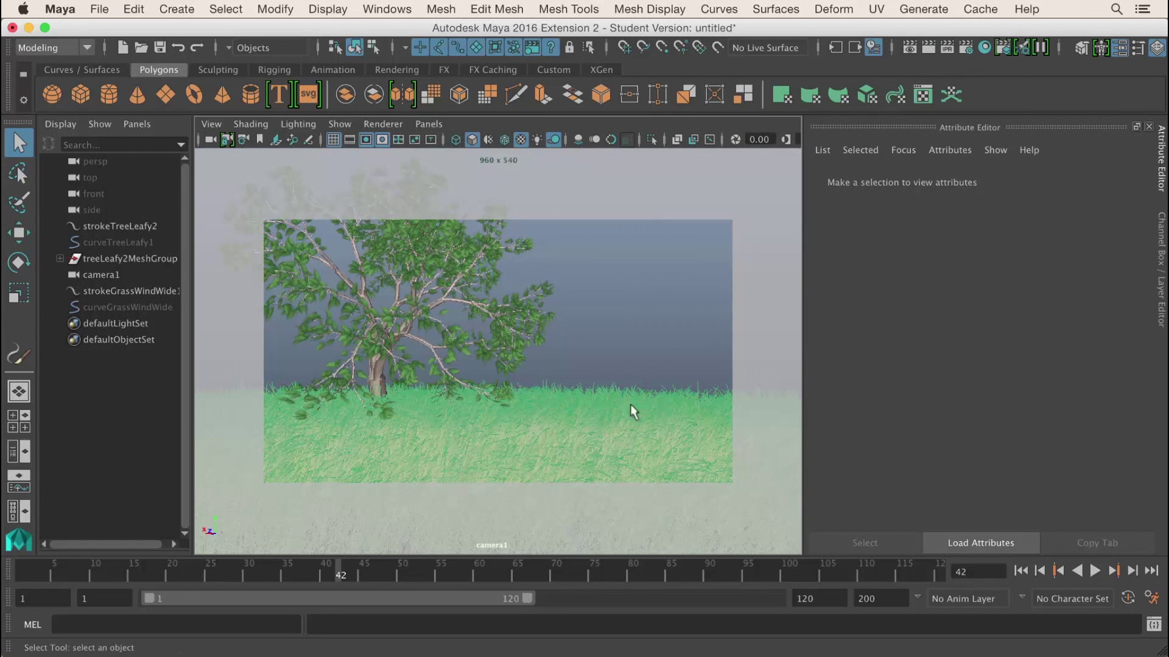
- Convert the grass stroke from Paint Effects to polygons with a poly limit of 200000
left_click(579, 395)
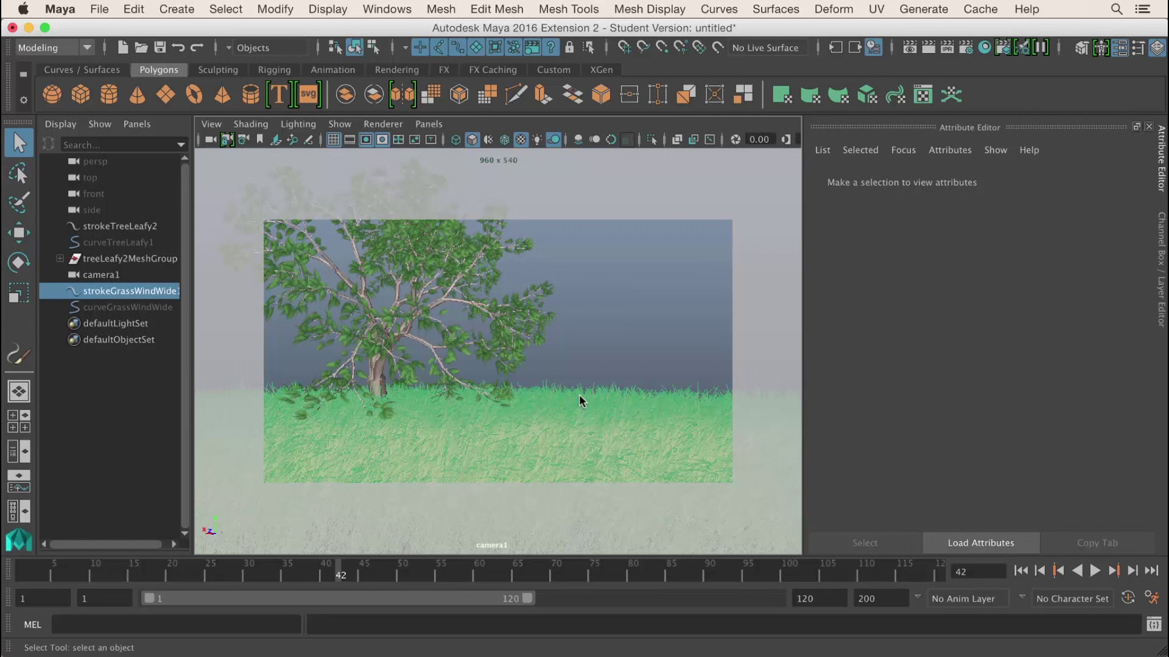
left_click(277, 9)
mouse_move(325, 406)
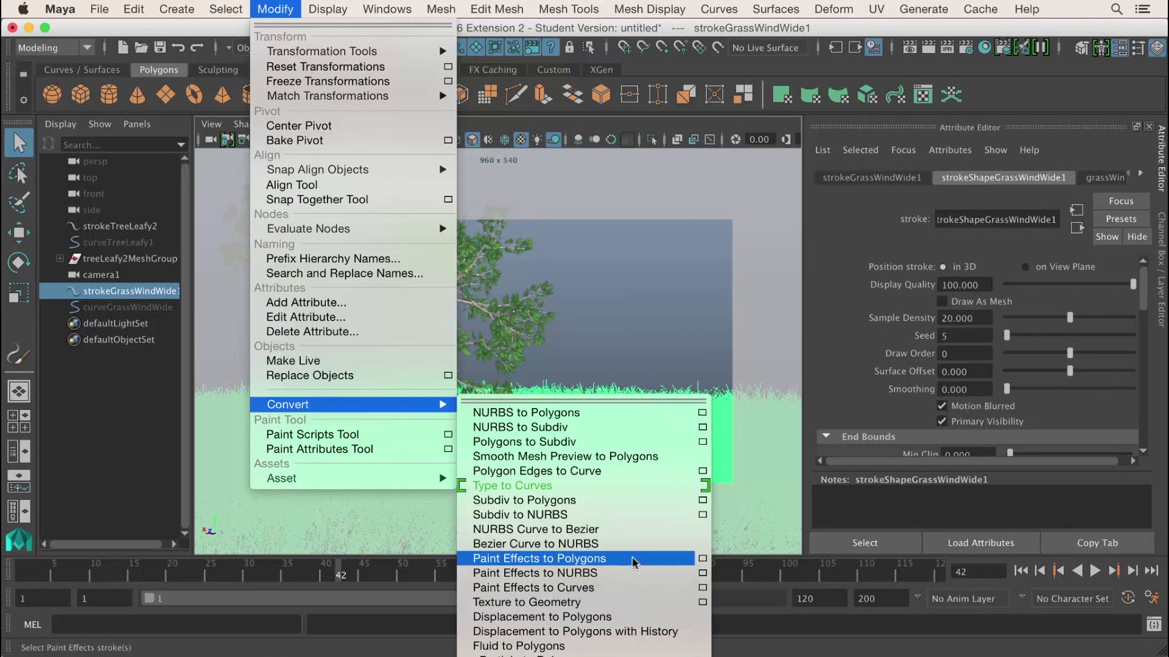
left_click(702, 558)
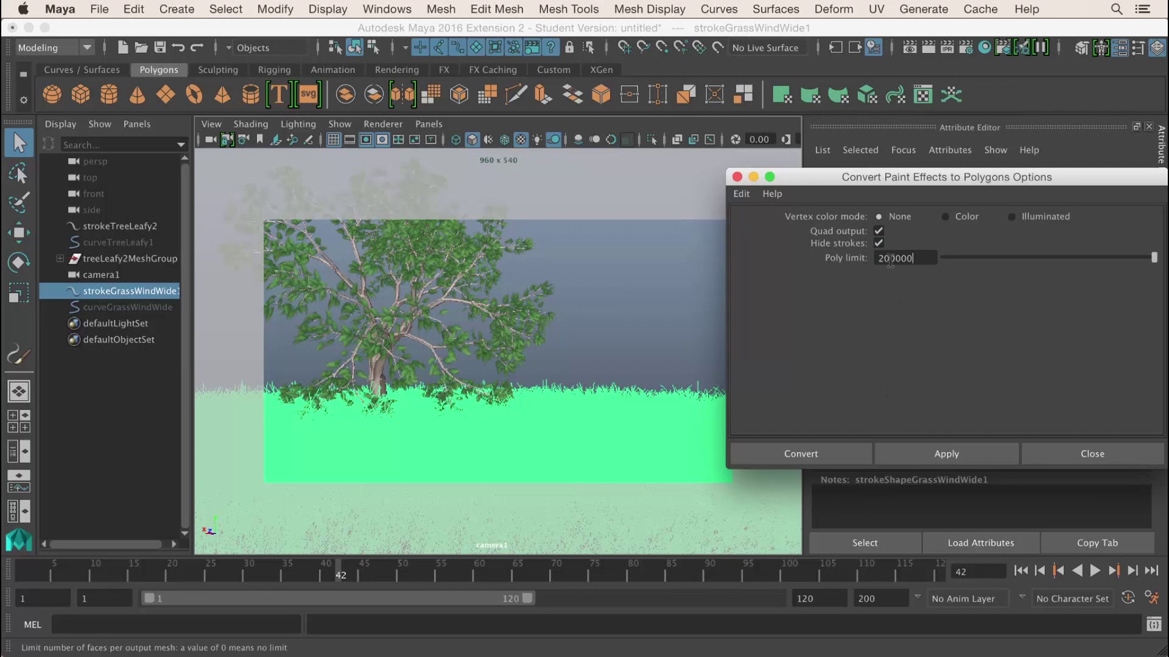
left_click(801, 454)
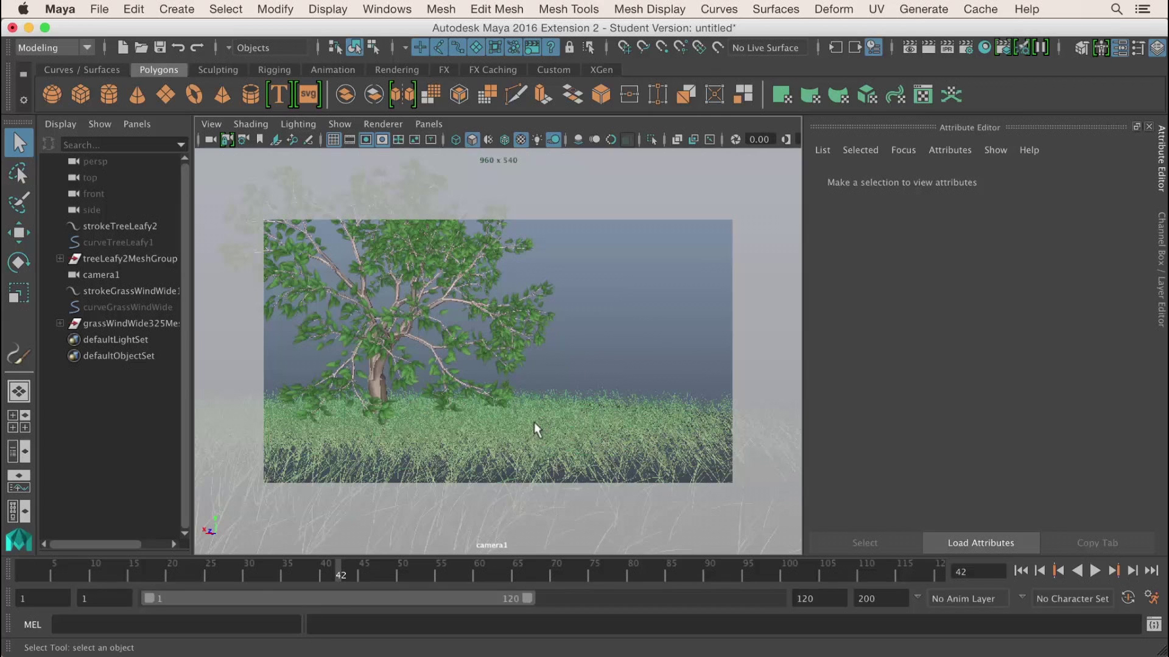
- Select the converted grass mesh group and create a new display layer containing it
left_click(98, 325)
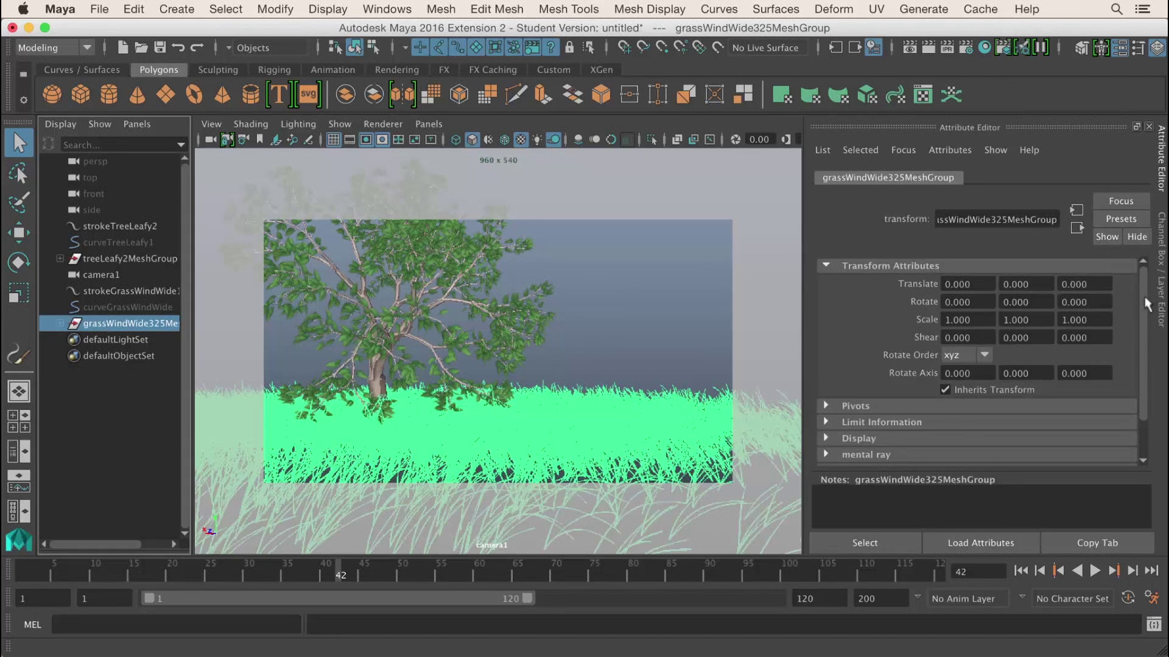
left_click(1163, 277)
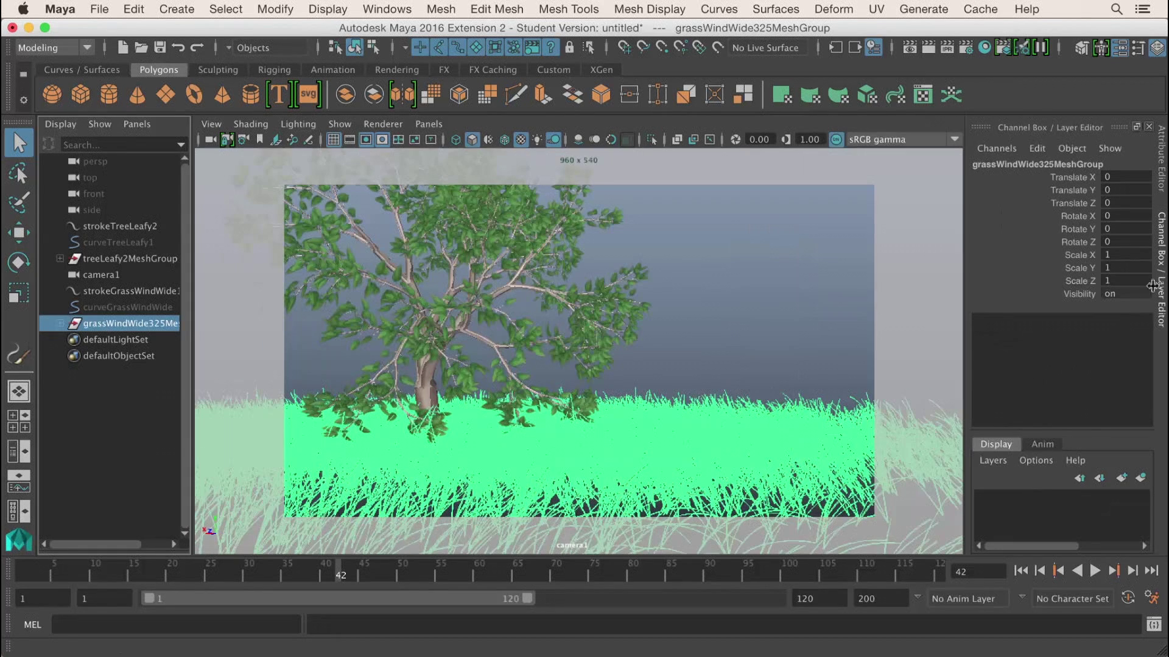
left_click(1141, 479)
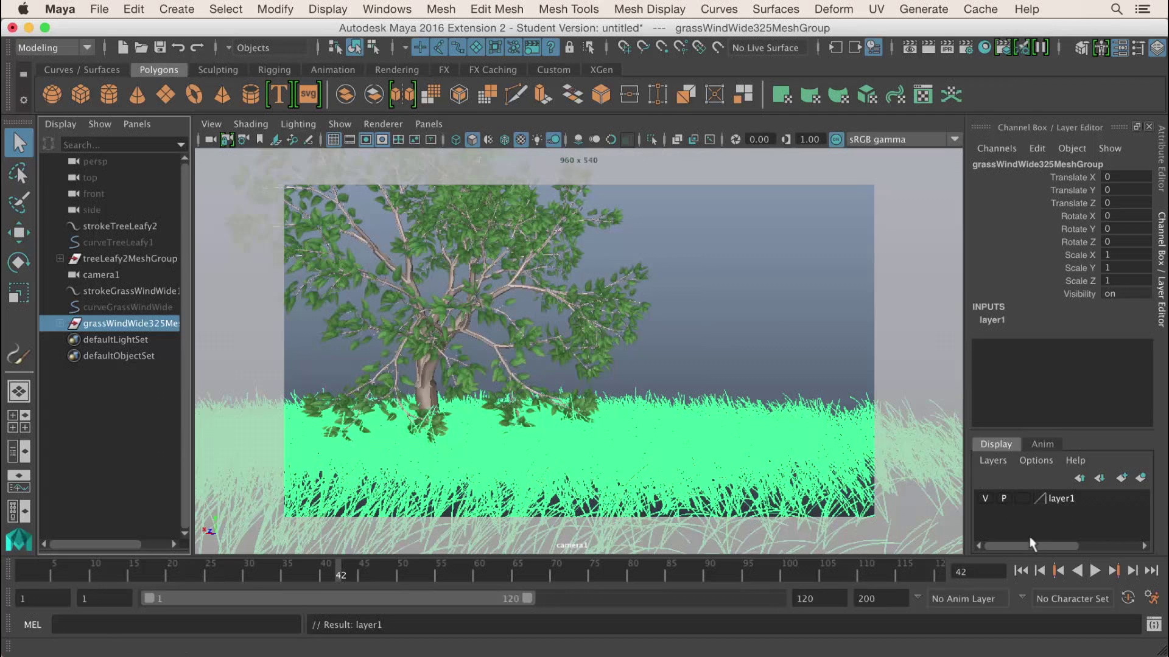
- Enlarge the display layer list and open the attributes of the grass layer
right_click(1061, 500)
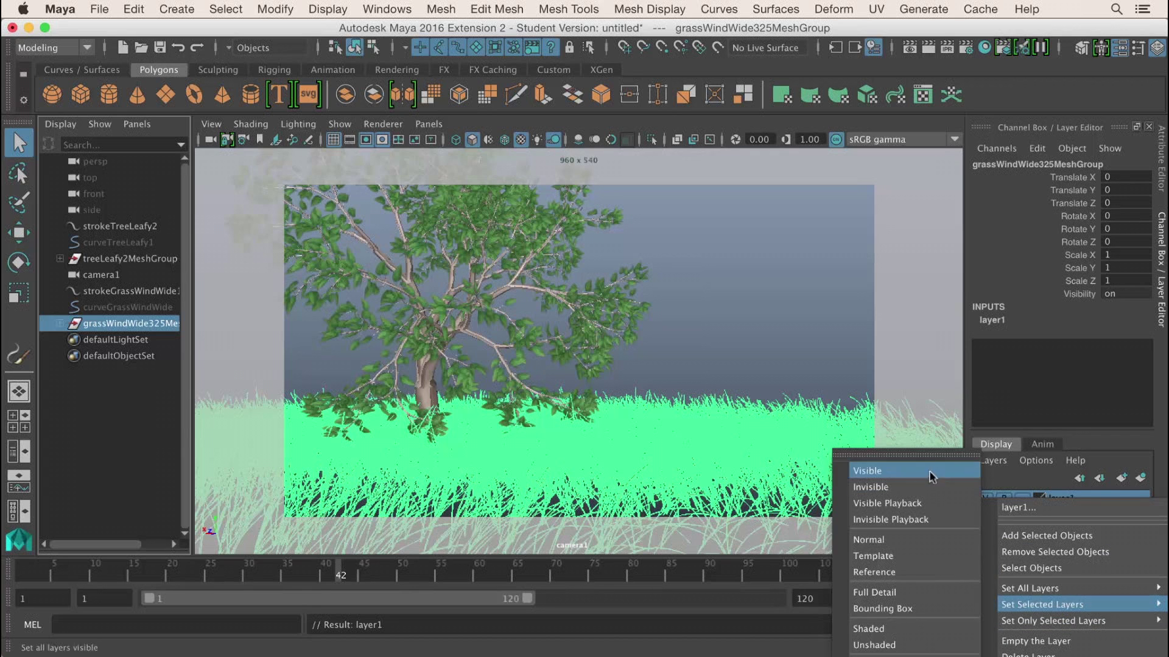
left_click(1042, 423)
left_click_drag(1052, 430, 1065, 337)
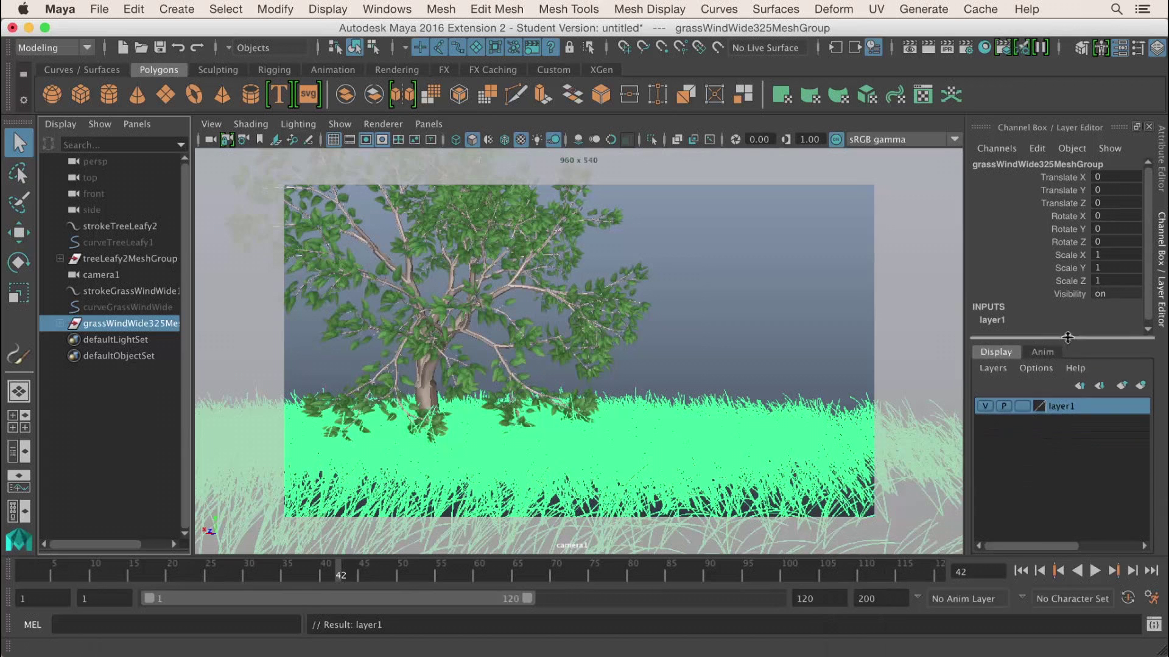
right_click(1075, 403)
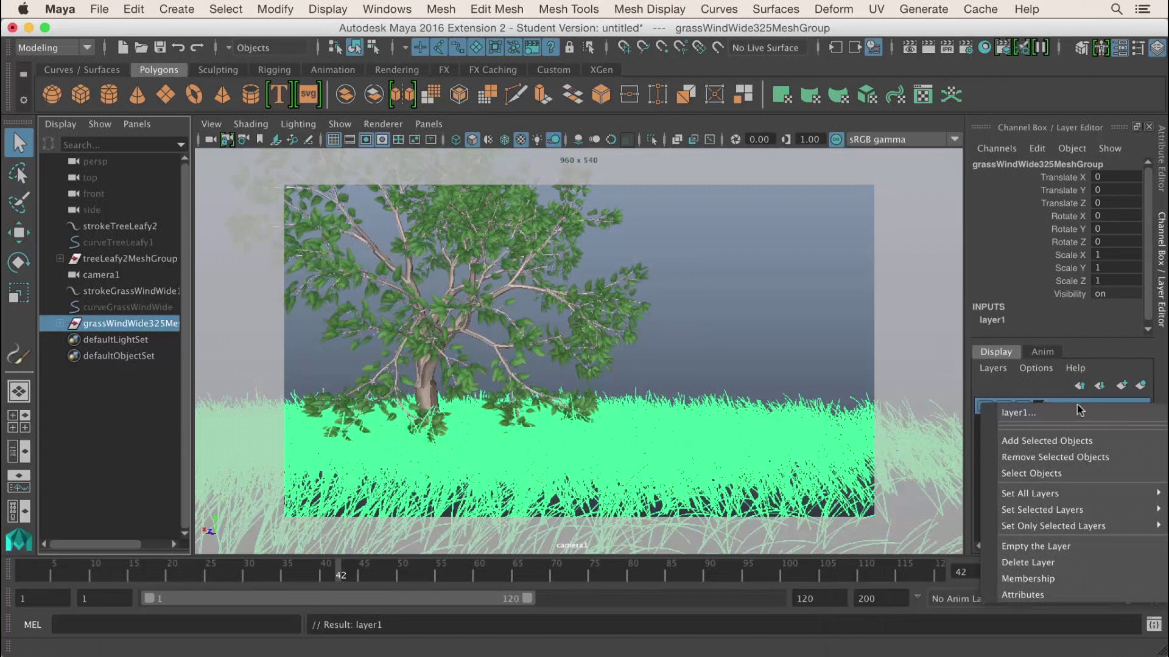
left_click(1043, 595)
- Try turning off Shading in the grass layer's Drawing Override Options, and turn it back on
left_click(1010, 319)
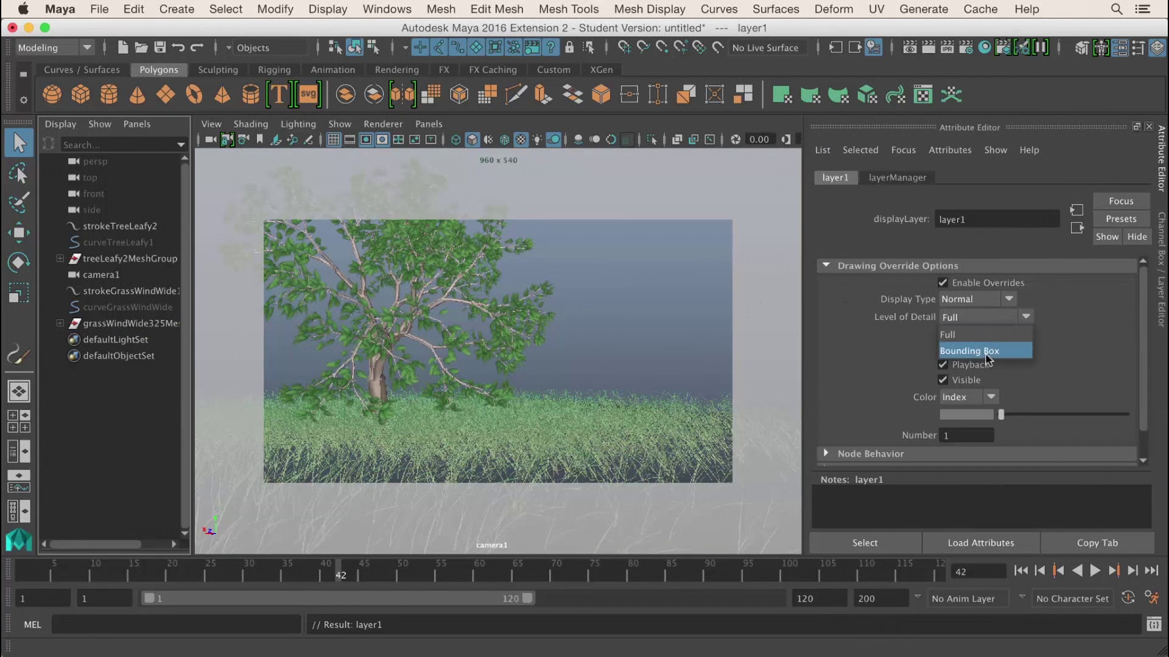
left_click(1089, 359)
left_click(969, 336)
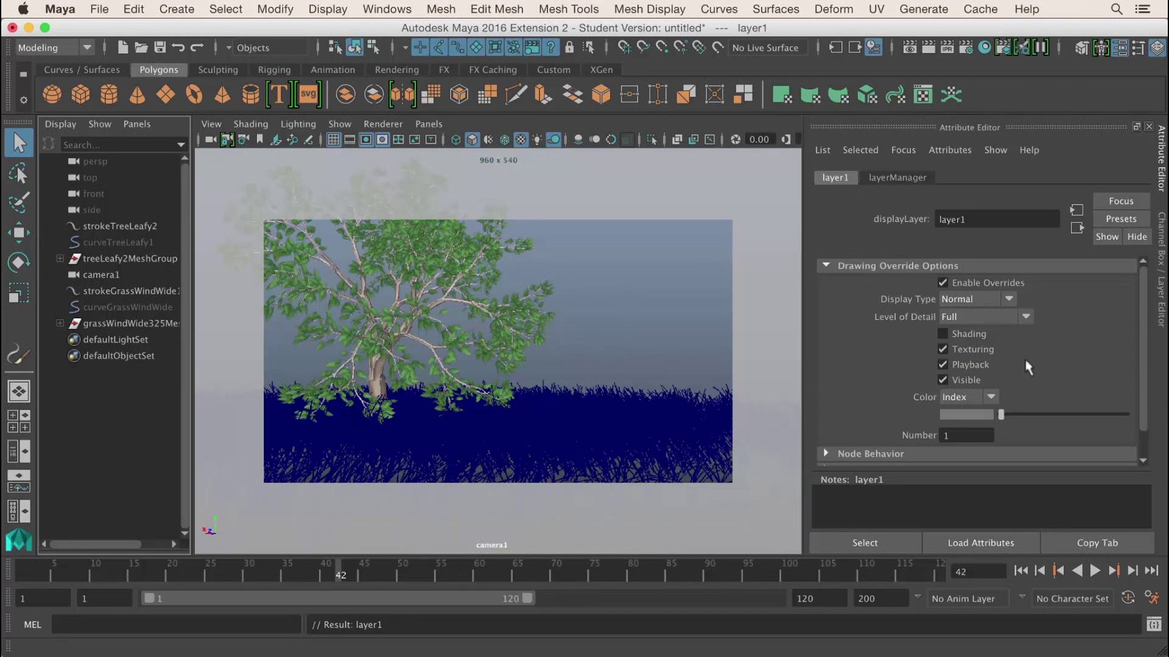
left_click(971, 335)
- Set the grass layer's Level of Detail to Bounding Box and deselect the layer
left_click(1006, 316)
left_click(992, 346)
left_click(693, 304)
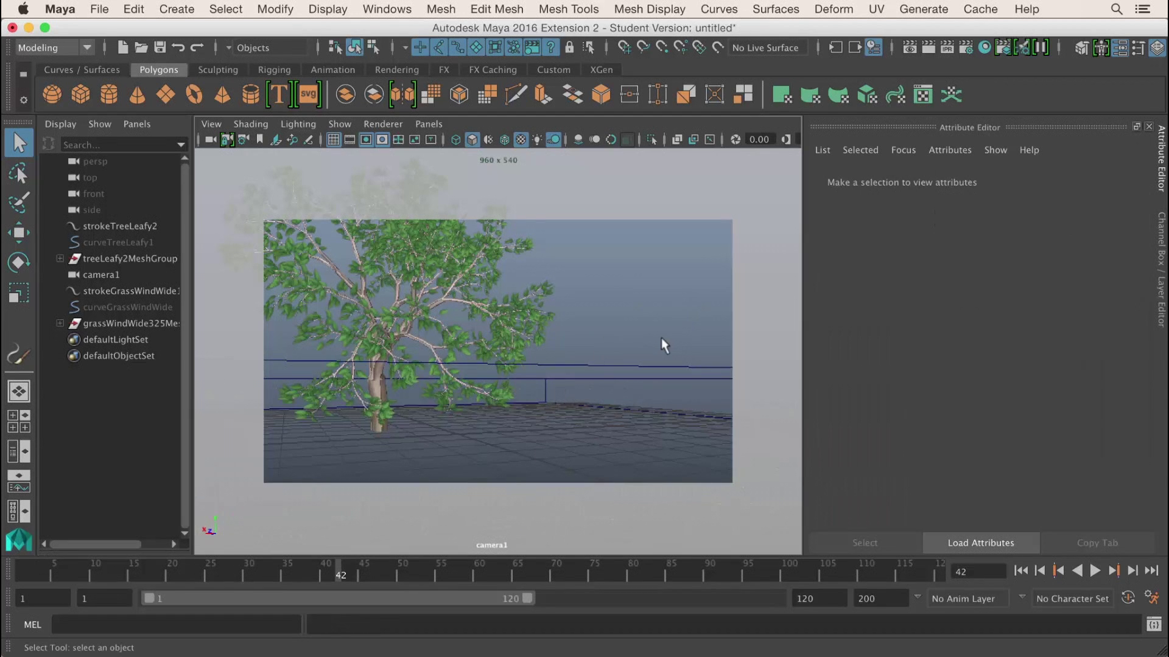
- Return the grass layer's Level of Detail from Bounding Box to full geometry display and deselect the layer
left_click(670, 396)
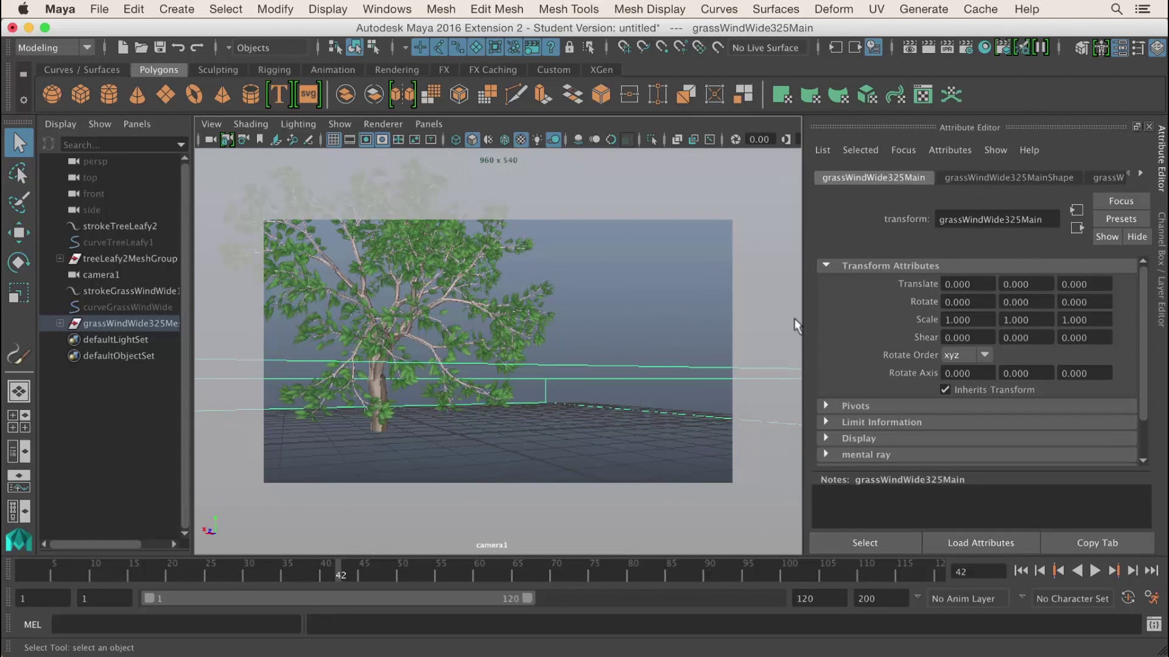
left_click(1163, 256)
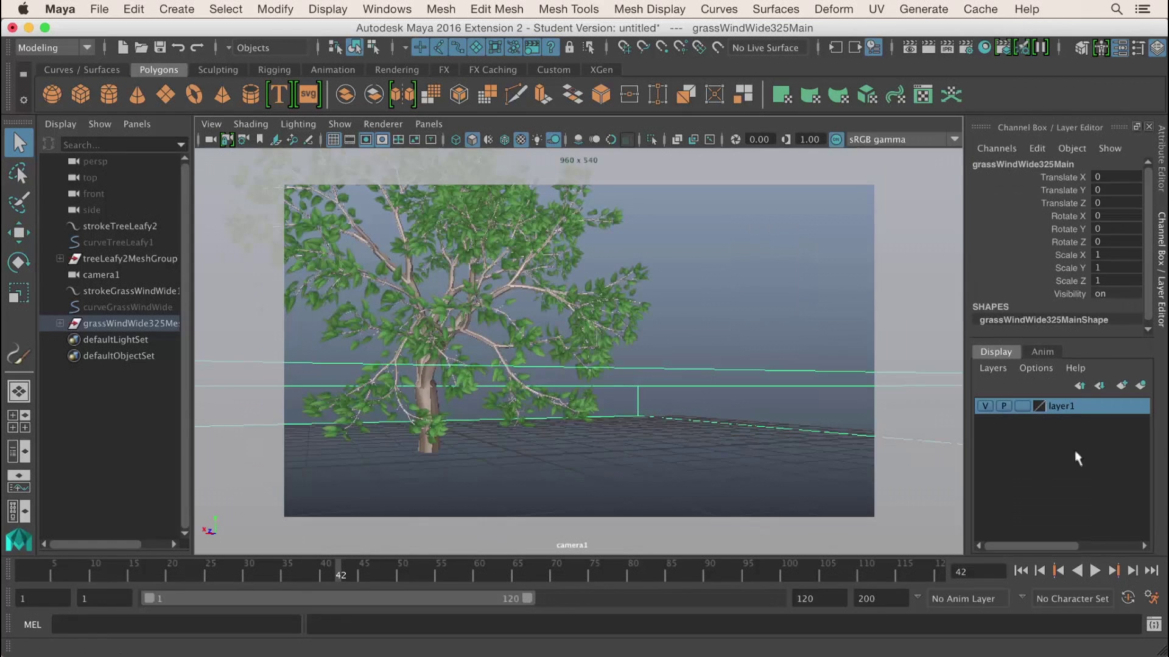
right_click(1081, 407)
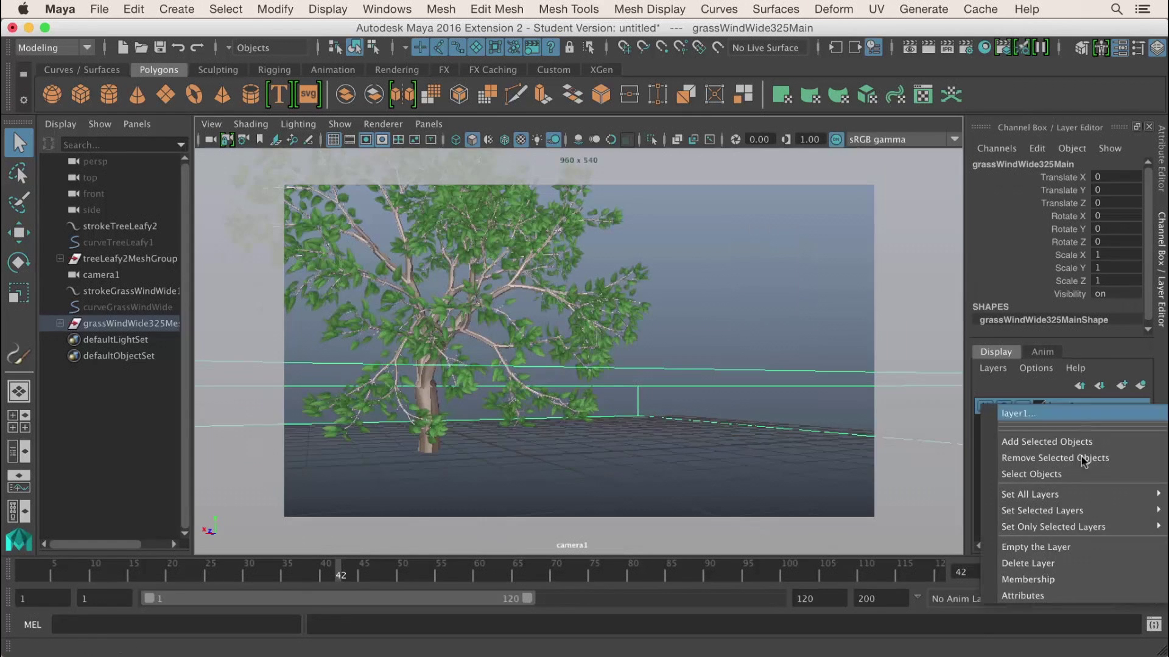
left_click(1080, 603)
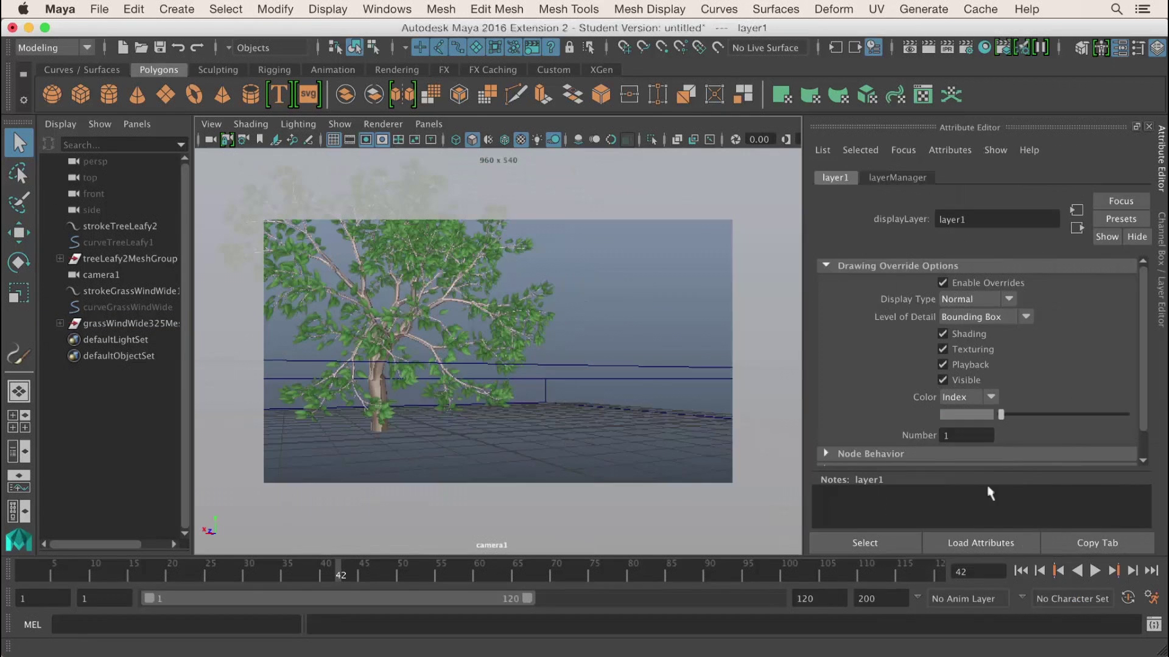
left_click(976, 317)
left_click(975, 335)
left_click(704, 313)
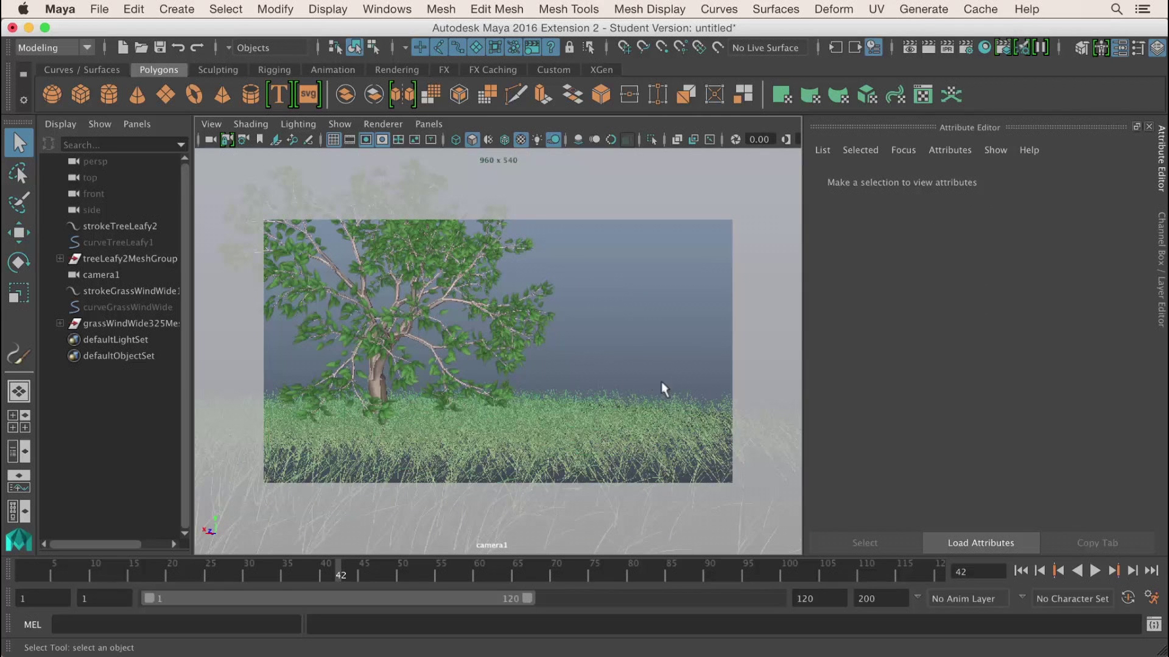
- Load the oakForest.mel brush from the TreesMesh folder of the Paint Effects examples and minimize the Content Browser
left_click(923, 8)
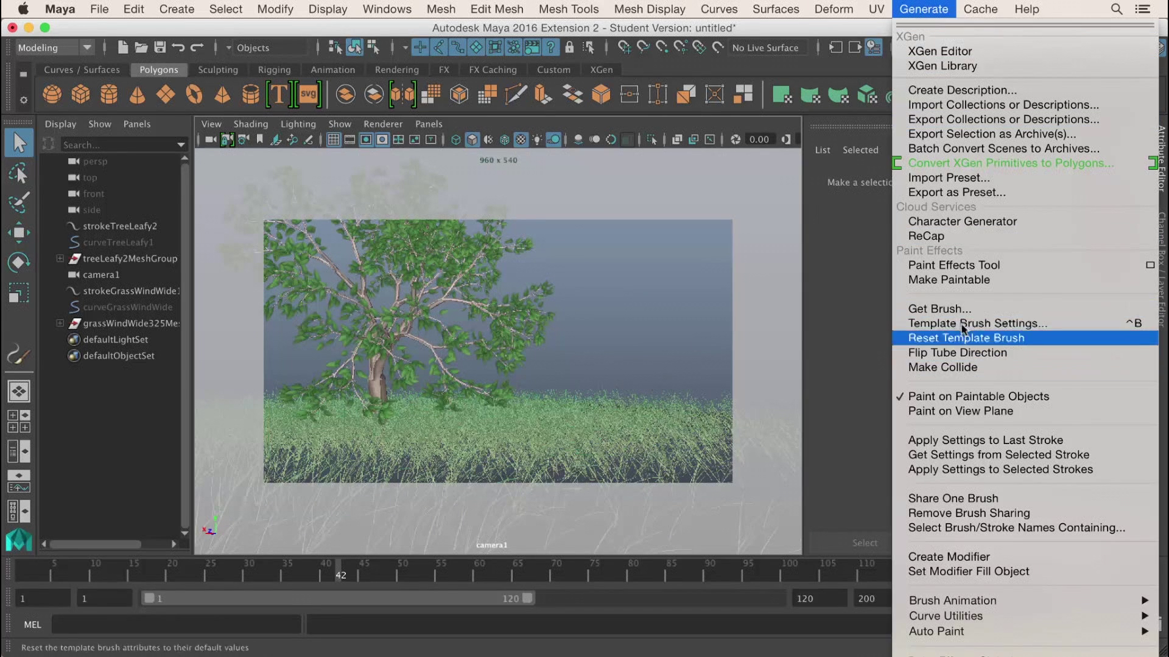
left_click(940, 309)
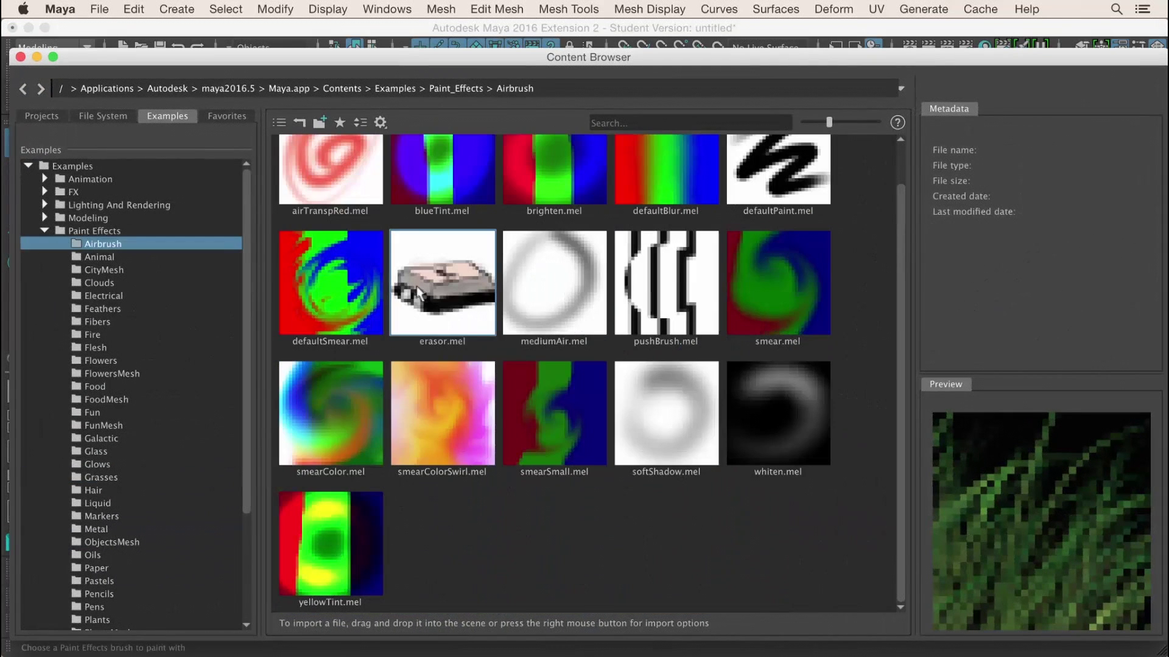
left_click_drag(247, 242, 238, 348)
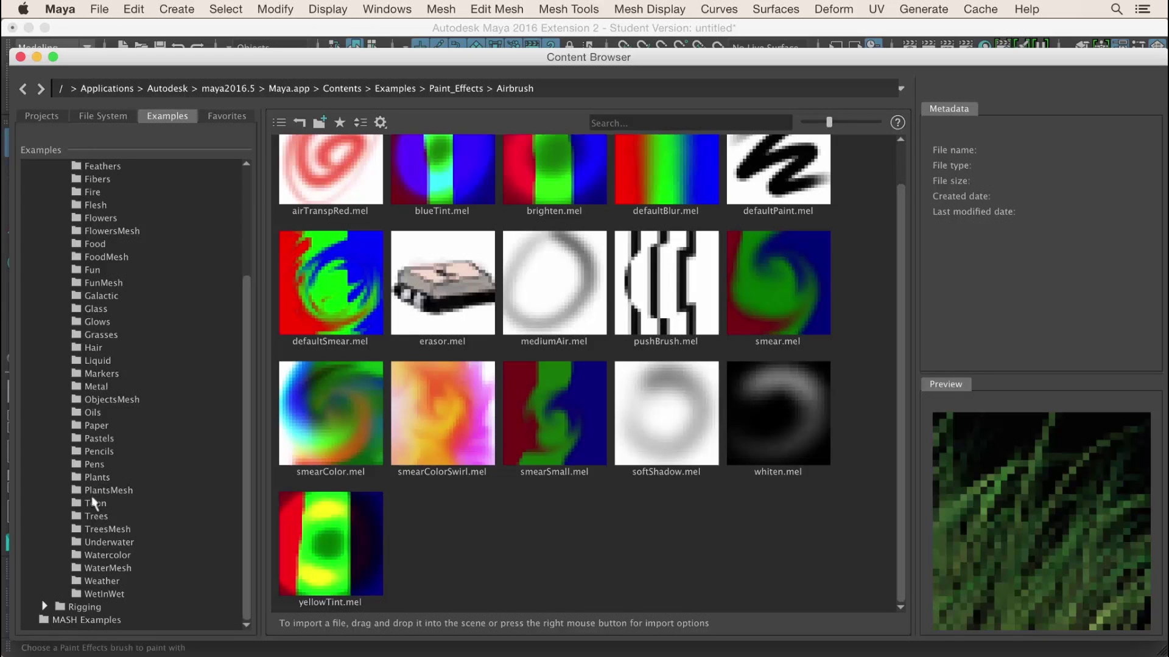
left_click(105, 528)
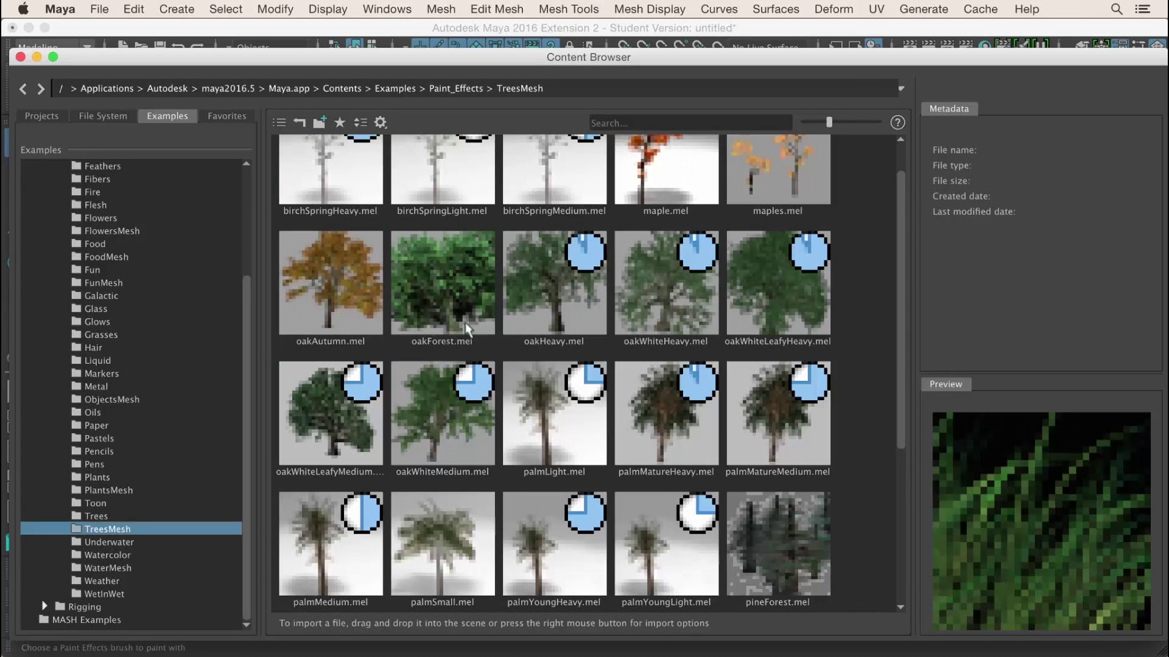
left_click(463, 296)
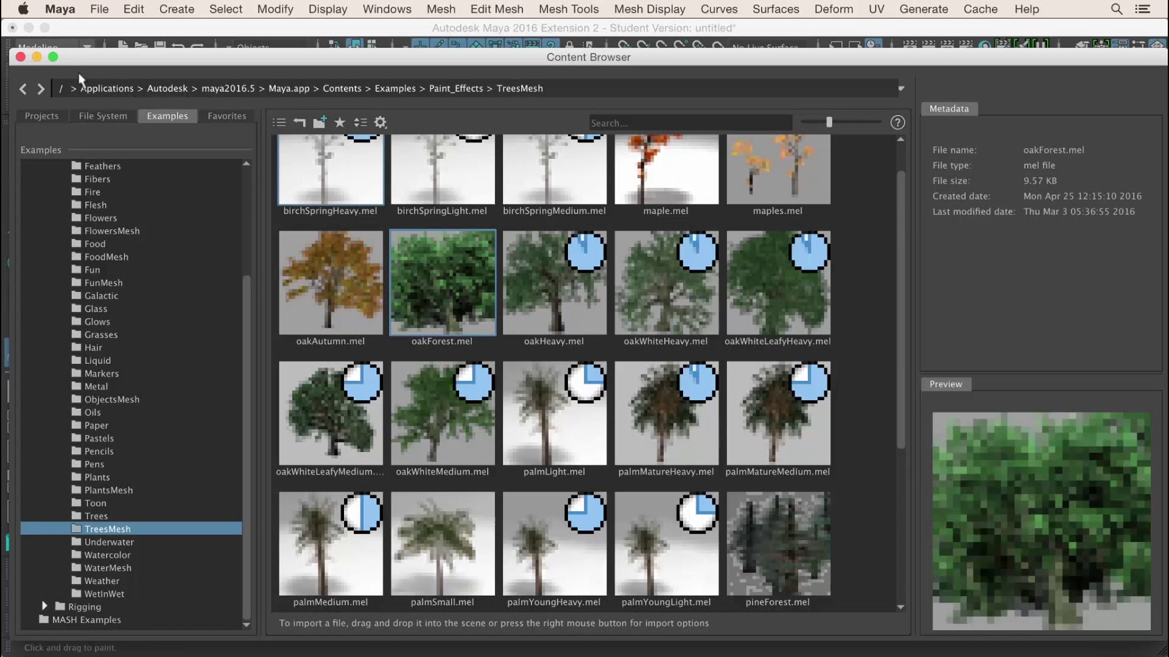
left_click(37, 57)
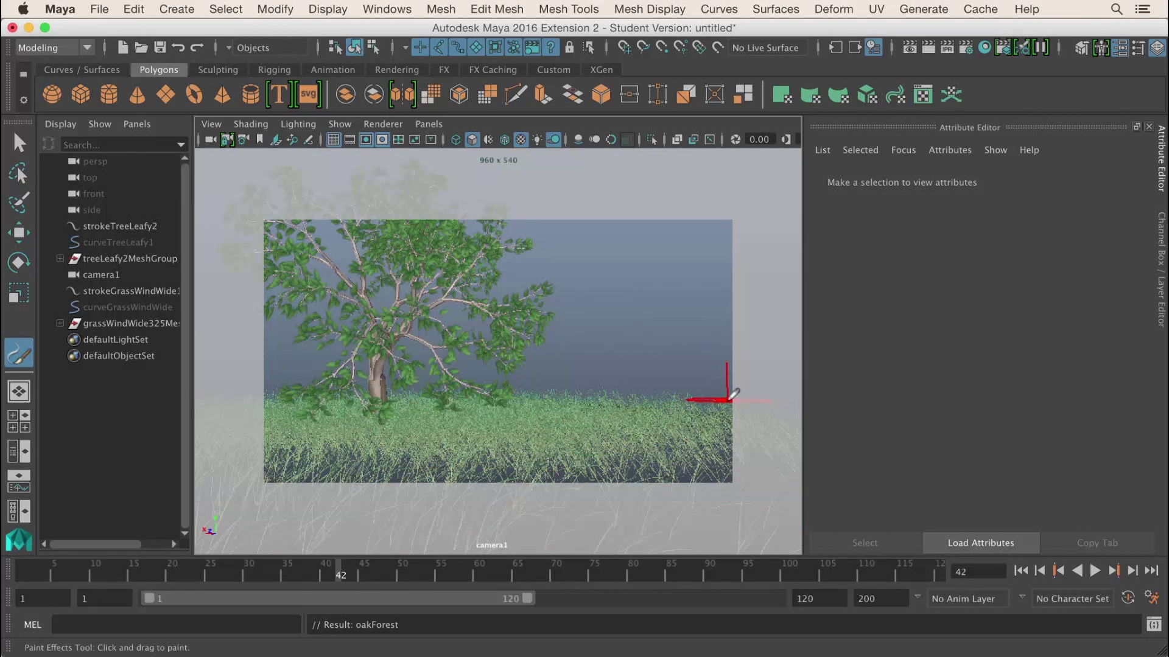
- Paint a row of oak forest trees along the horizon behind the grass, spanning the camera frame, and leave the brush tool
left_click_drag(728, 397, 287, 372)
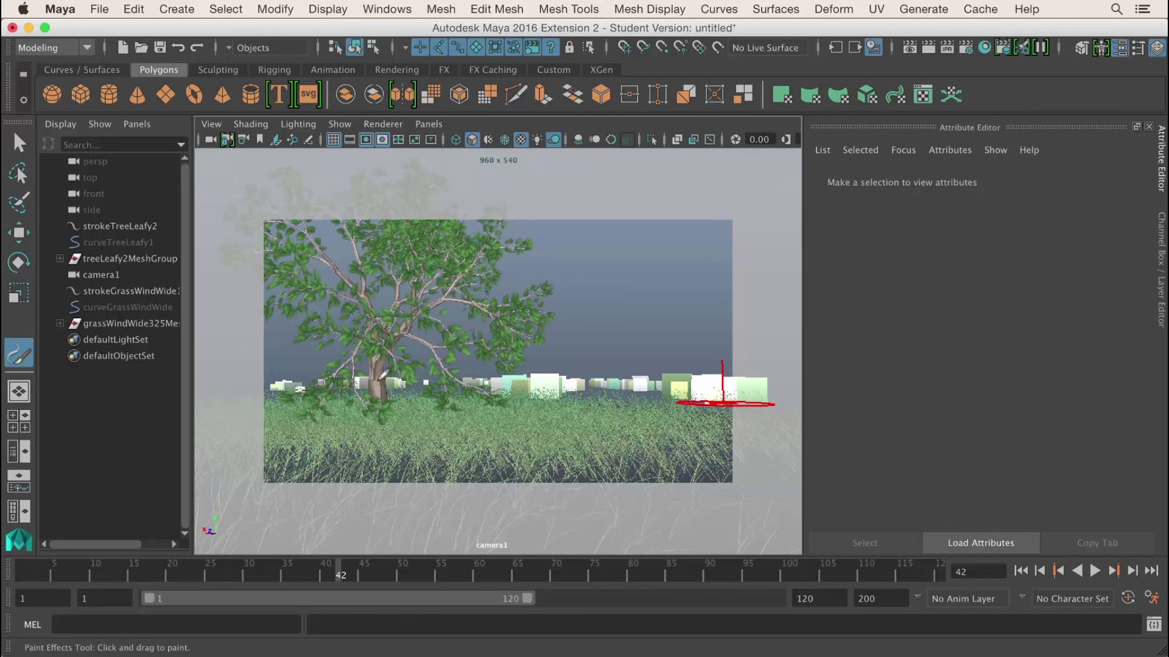
mouse_move(462, 372)
left_mouse_down()
mouse_move(672, 380)
mouse_move(645, 403)
mouse_move(520, 388)
mouse_move(249, 390)
left_mouse_up()
left_click(19, 143)
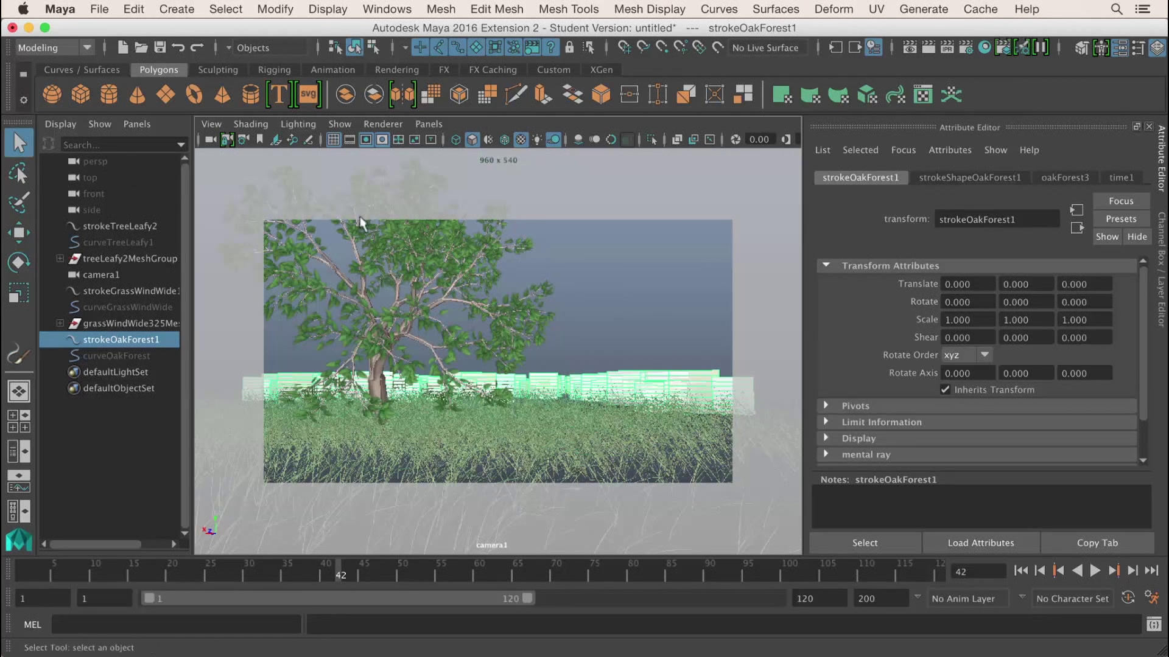
- Convert the selected oak forest stroke with Paint Effects to Polygons
left_click(273, 9)
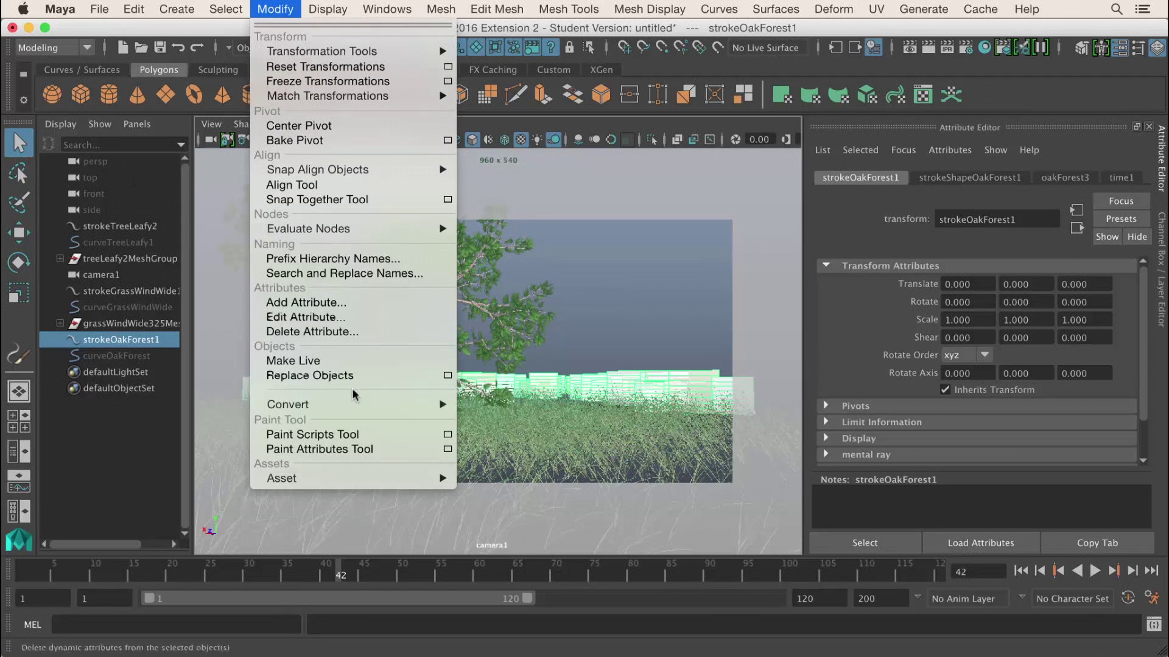
mouse_move(365, 407)
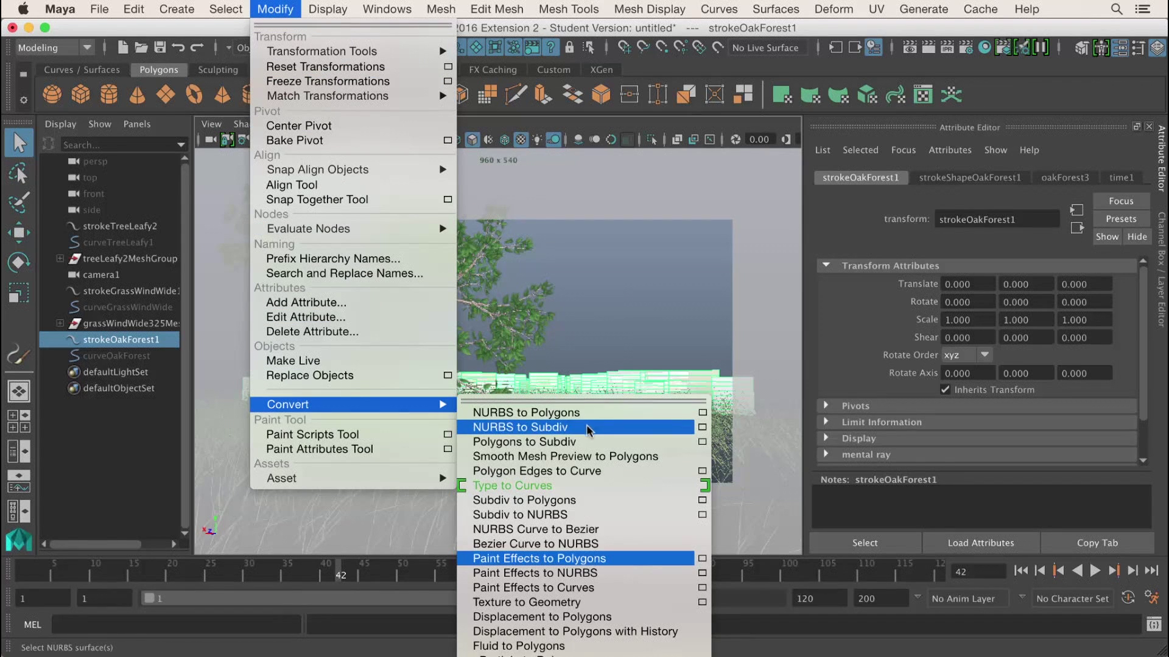
- Convert the oak forest Paint Effects stroke to polygons and clear the selection
left_click(598, 564)
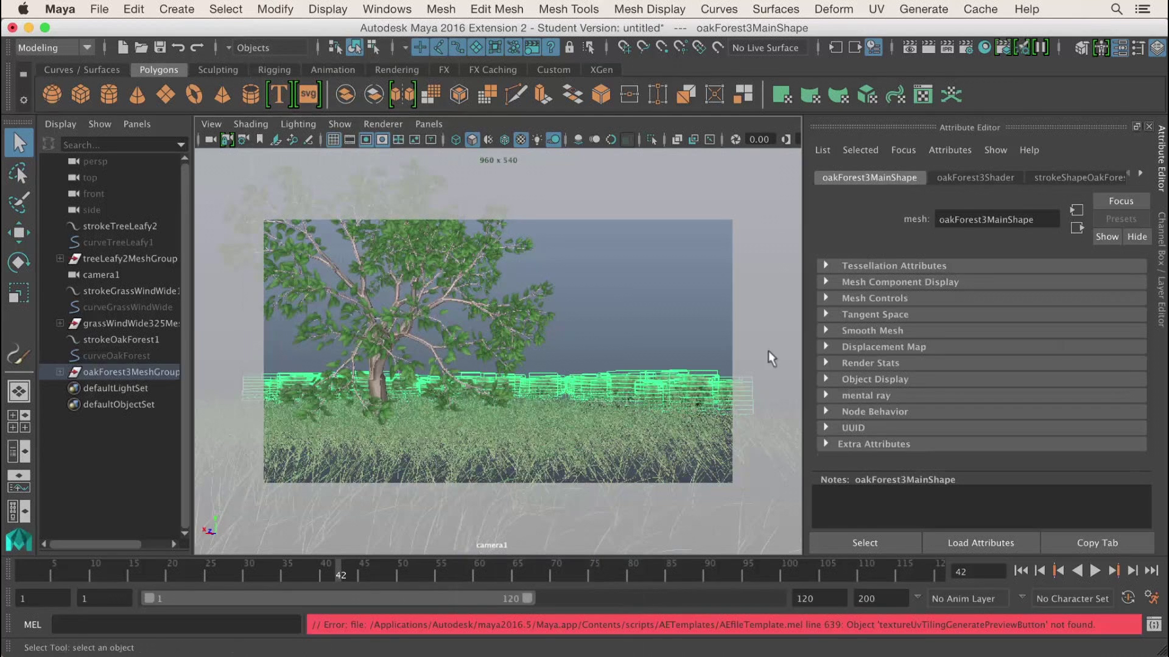
left_click(693, 308)
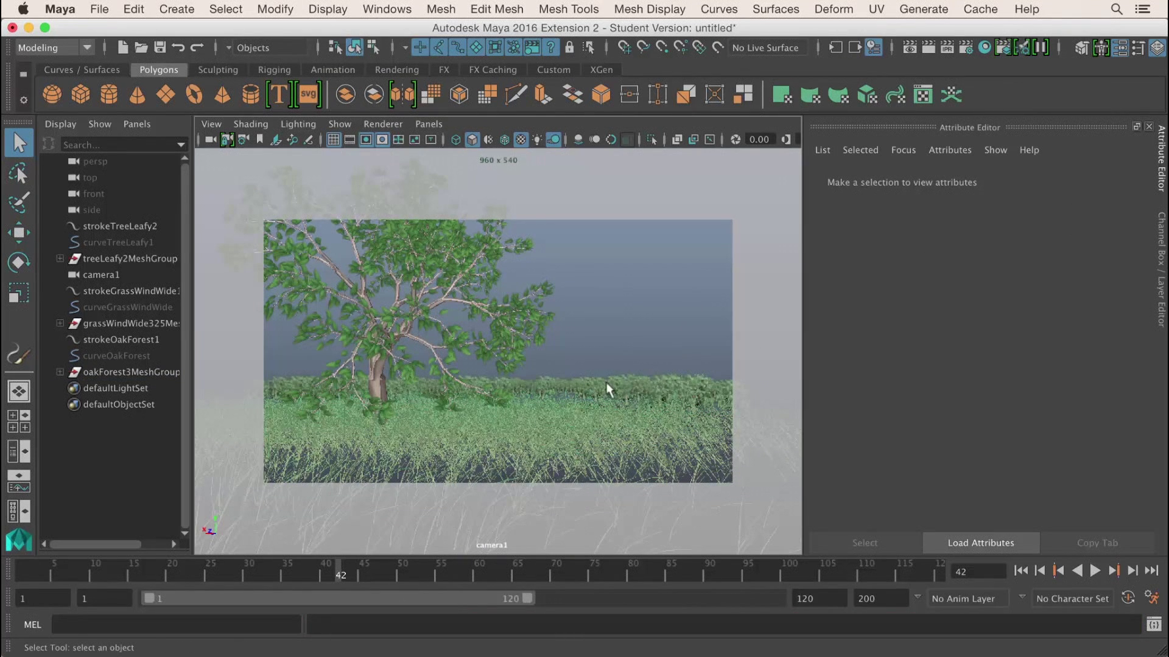
- Isolate the converted oak forest mesh in the camera1 view and look at its trees
left_click(618, 383)
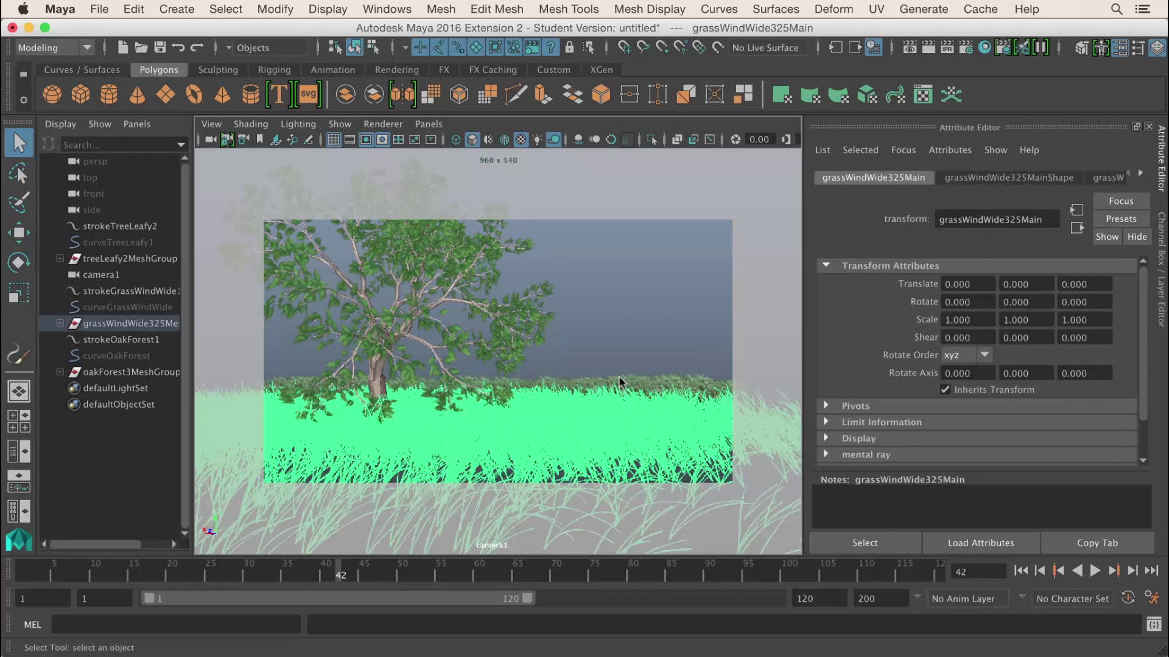
left_click(620, 378)
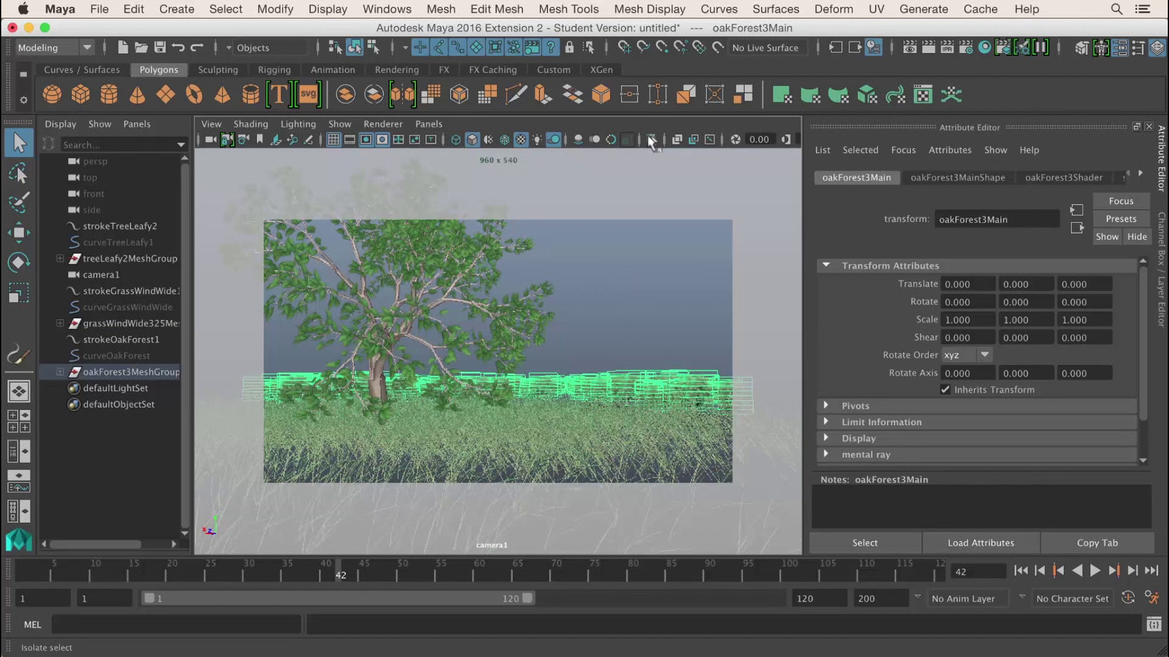
left_click(651, 140)
left_click(650, 263)
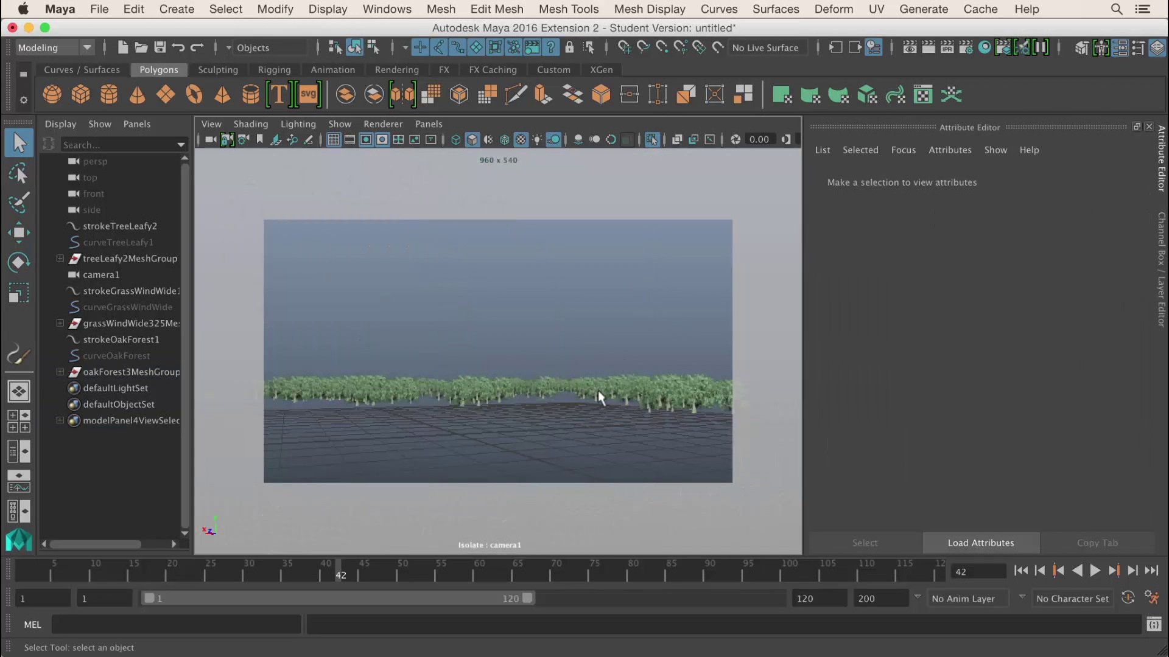
key("space")
left_click_drag(598, 400, 544, 348, "alt")
left_click_drag(546, 314, 426, 242, "alt")
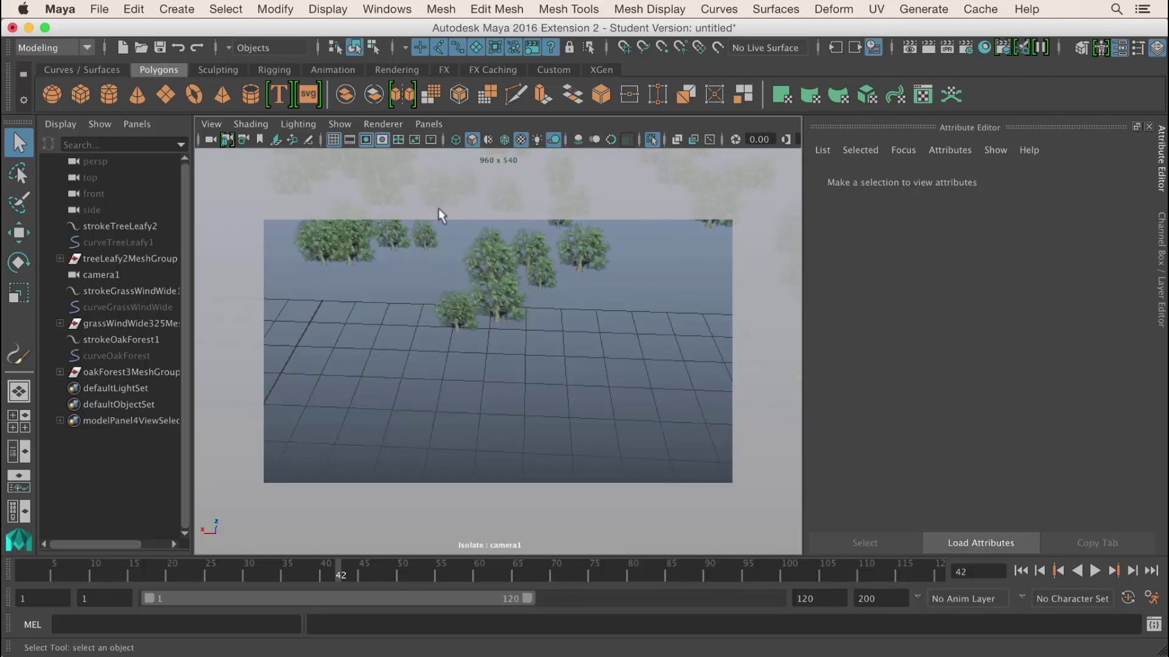
- Switch the viewport to the persp camera and examine the isolated oak tree clumps from several angles
left_click(428, 125)
mouse_move(465, 141)
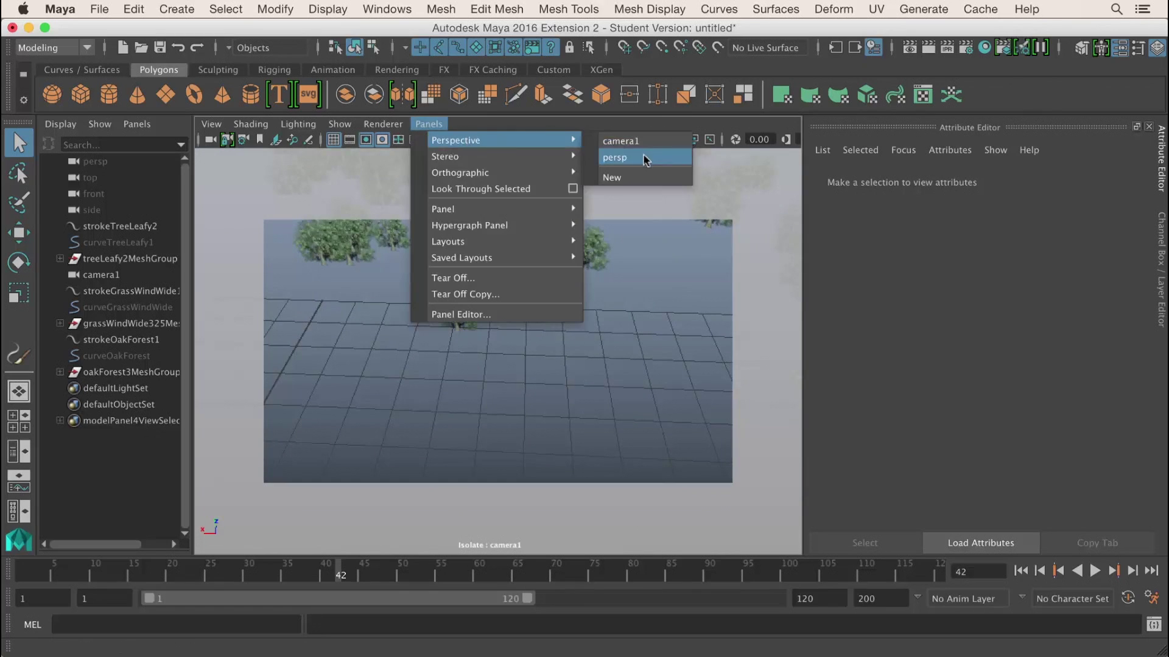
left_click(649, 159)
left_click_drag(692, 347, 626, 380, "alt")
middle_click_drag(657, 280, 586, 326, "alt")
left_click_drag(588, 332, 550, 334, "alt")
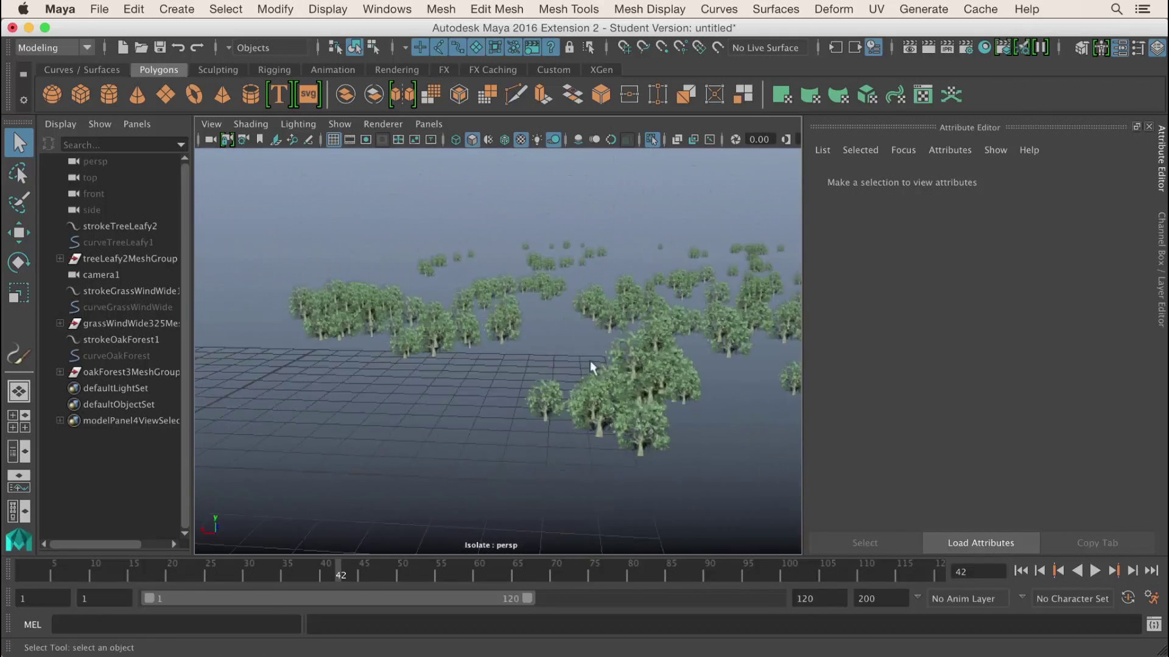
middle_click_drag(570, 415, 546, 406, "alt")
left_click_drag(545, 406, 486, 235, "alt")
- Return the viewport to camera1 and turn off isolation so the whole scene is shown
left_click(429, 124)
mouse_move(463, 140)
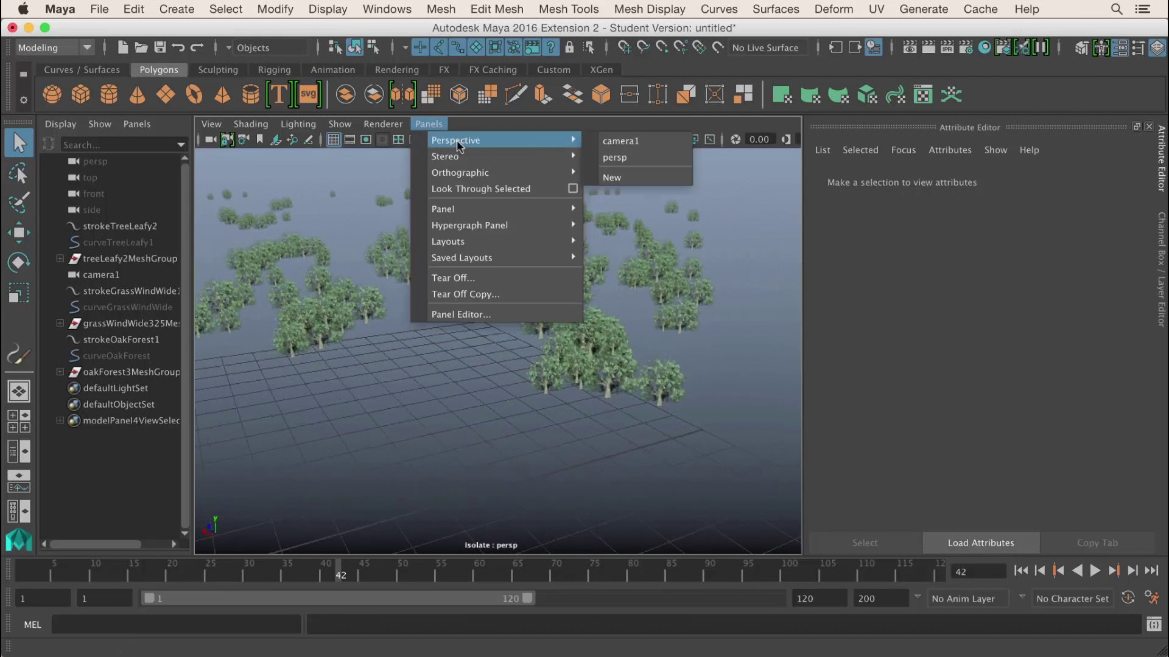
left_click(616, 143)
left_click_drag(564, 381, 562, 331, "alt")
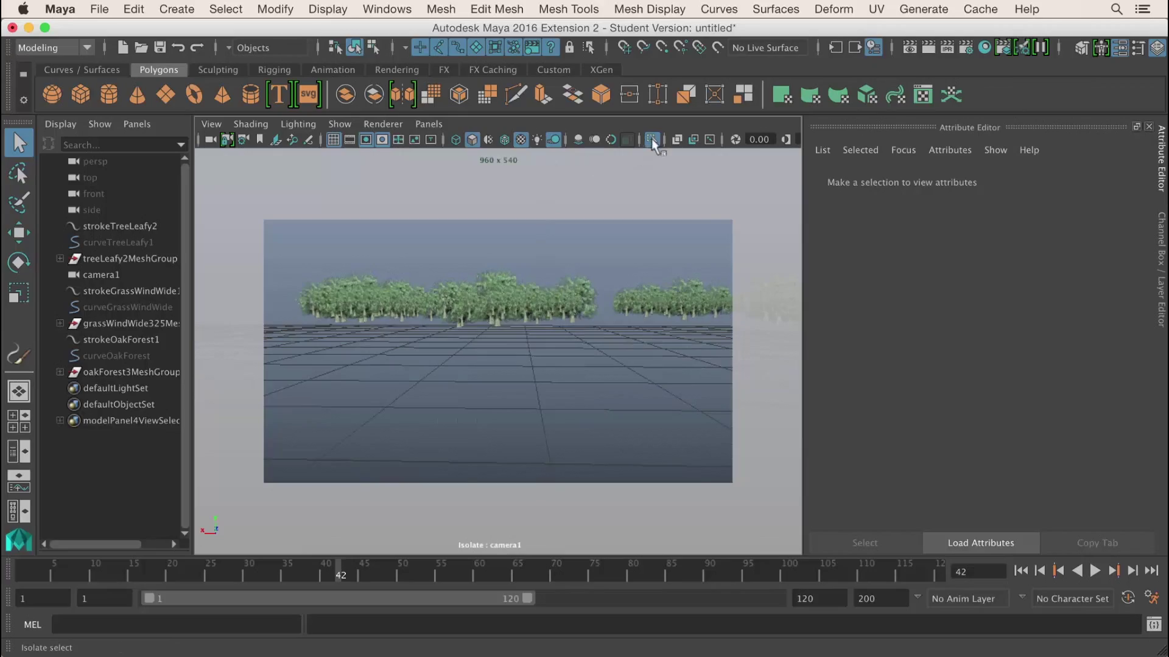
left_click(651, 139)
- Examine the leafy tree, the grass and the distant oak forest together through camera1 from several angles and distances
middle_click_drag(621, 306, 624, 355, "alt")
left_click_drag(624, 354, 618, 341, "alt")
right_click_drag(617, 341, 486, 337, "alt")
middle_click_drag(585, 355, 616, 363, "alt")
left_click_drag(616, 364, 585, 363, "alt")
right_click_drag(586, 362, 613, 381, "alt")
middle_click_drag(613, 381, 619, 383, "alt")
right_click_drag(619, 384, 621, 391, "alt")
left_click_drag(621, 392, 632, 389, "alt")
right_click_drag(631, 389, 590, 365, "alt")
middle_click_drag(589, 365, 590, 345, "alt")
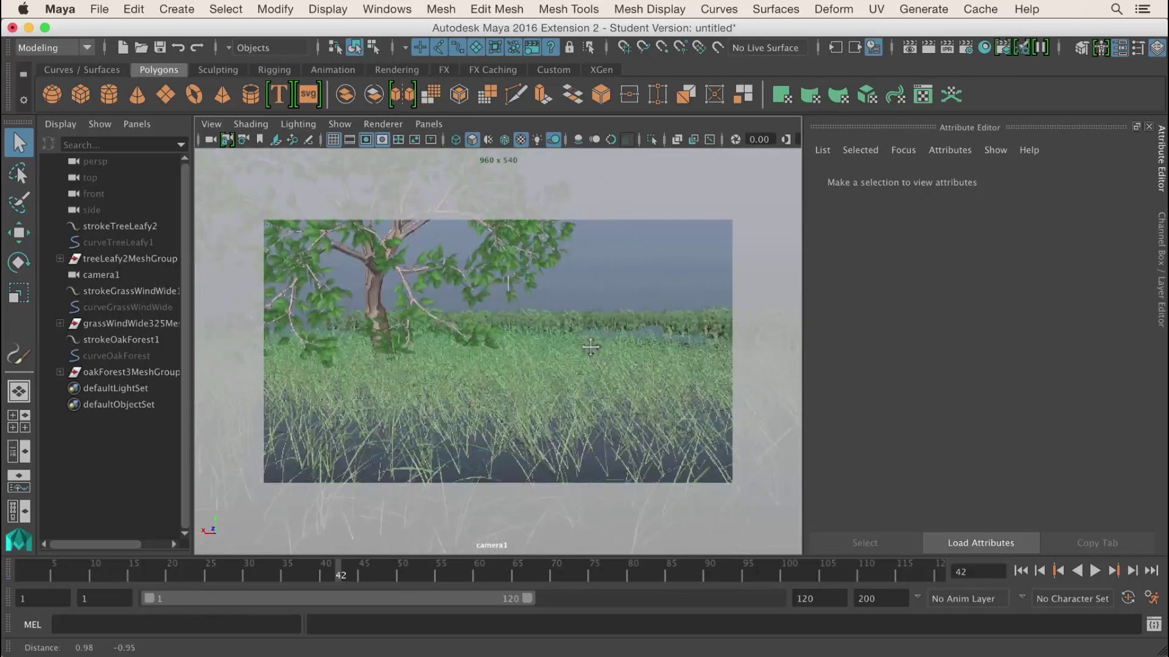
left_click_drag(590, 345, 622, 369, "alt")
right_click_drag(622, 369, 563, 381, "alt")
mouse_move(564, 381)
left_mouse_down("alt")
mouse_move(584, 410)
mouse_move(581, 387)
left_mouse_up("alt")
right_click_drag(581, 387, 616, 420, "alt")
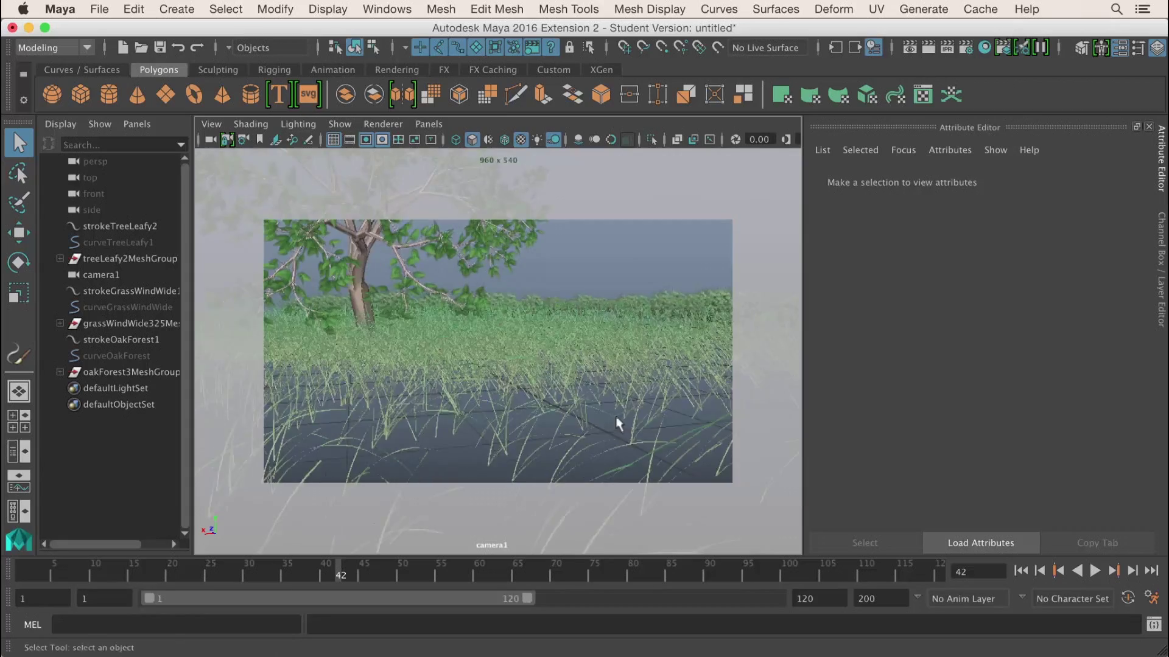
middle_click_drag(617, 420, 612, 426, "alt")
left_click_drag(612, 426, 595, 416, "alt")
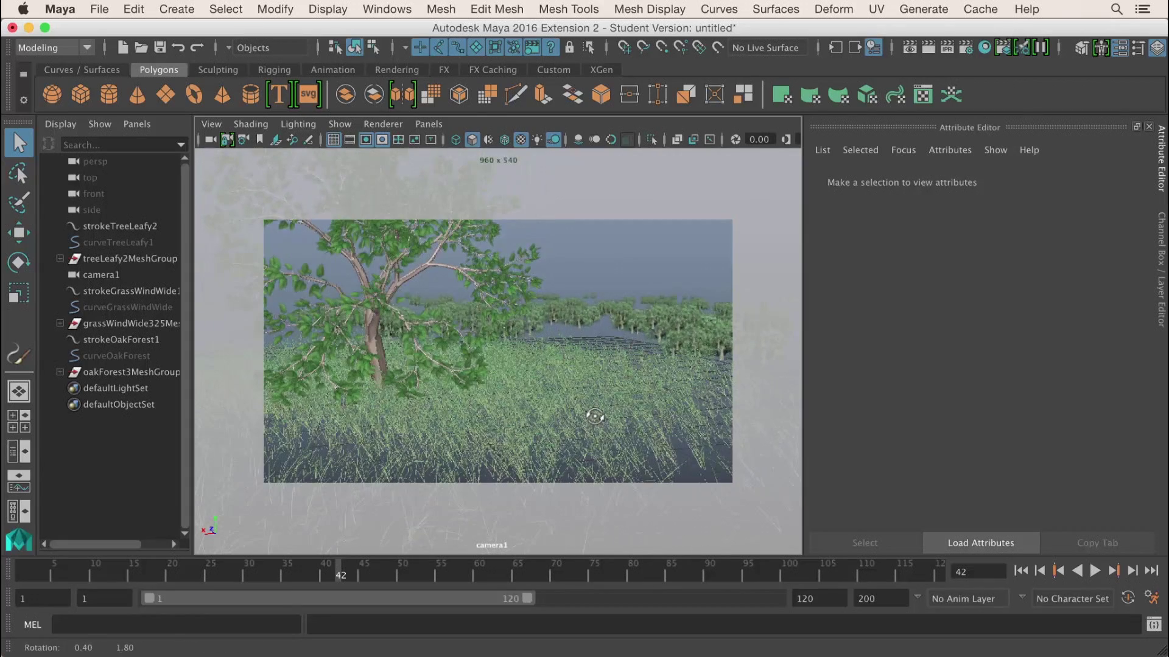
- Highlight the distant oak forest mesh to inspect the cards it is built from, and clear the selection
left_click(619, 317)
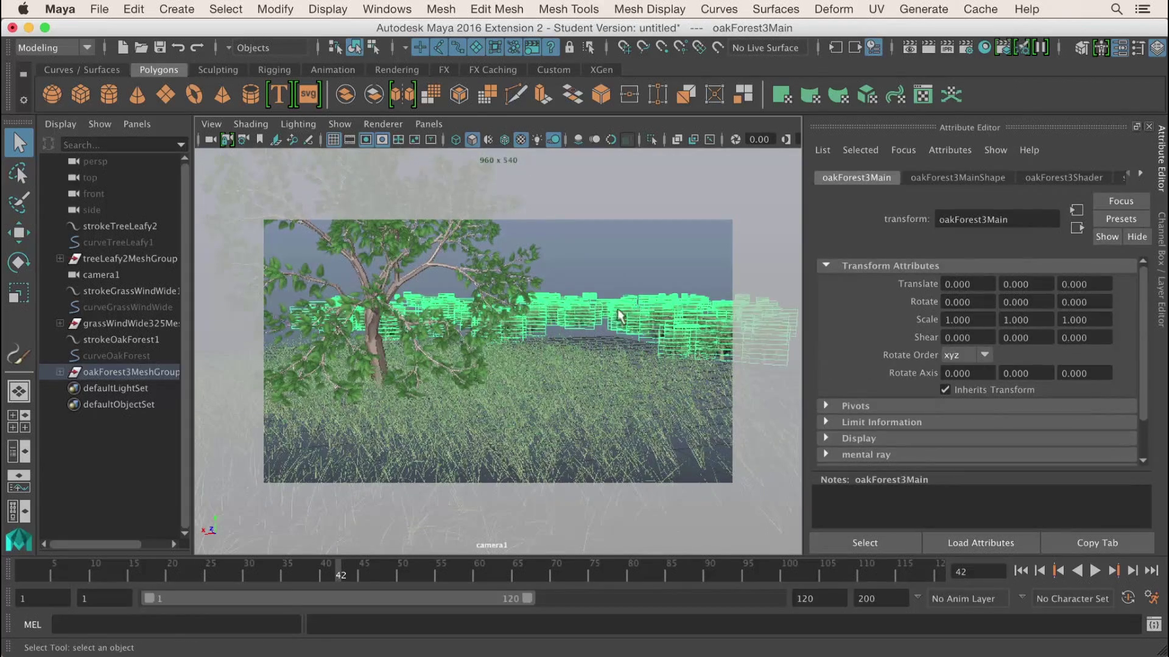
left_click(631, 279)
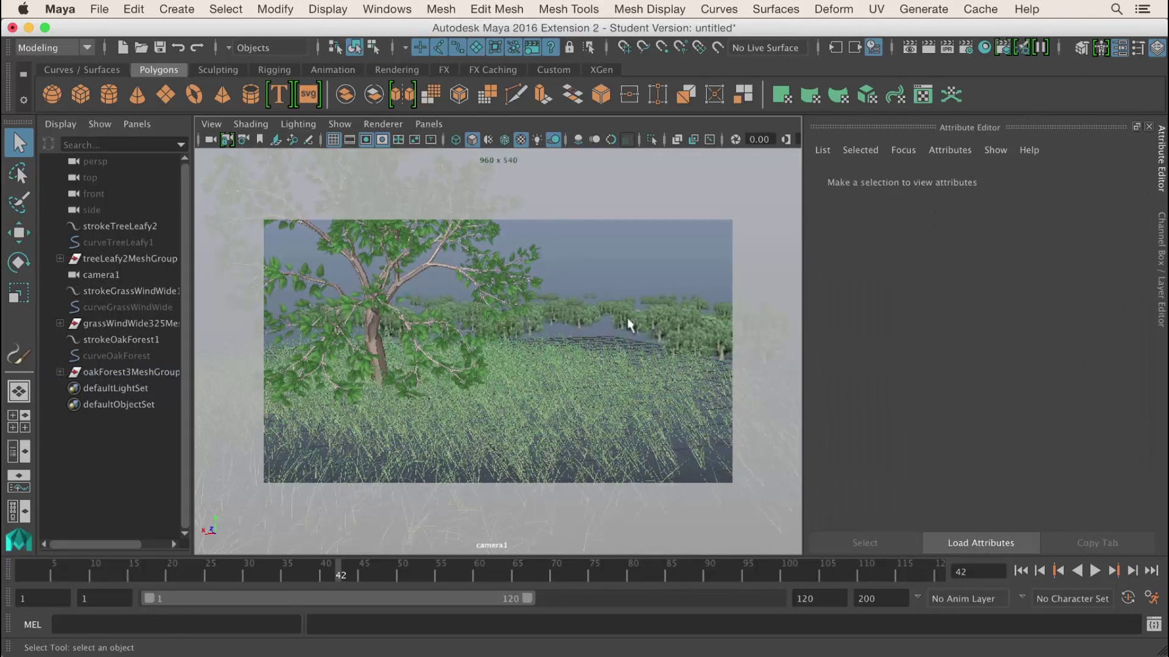
left_click(669, 331)
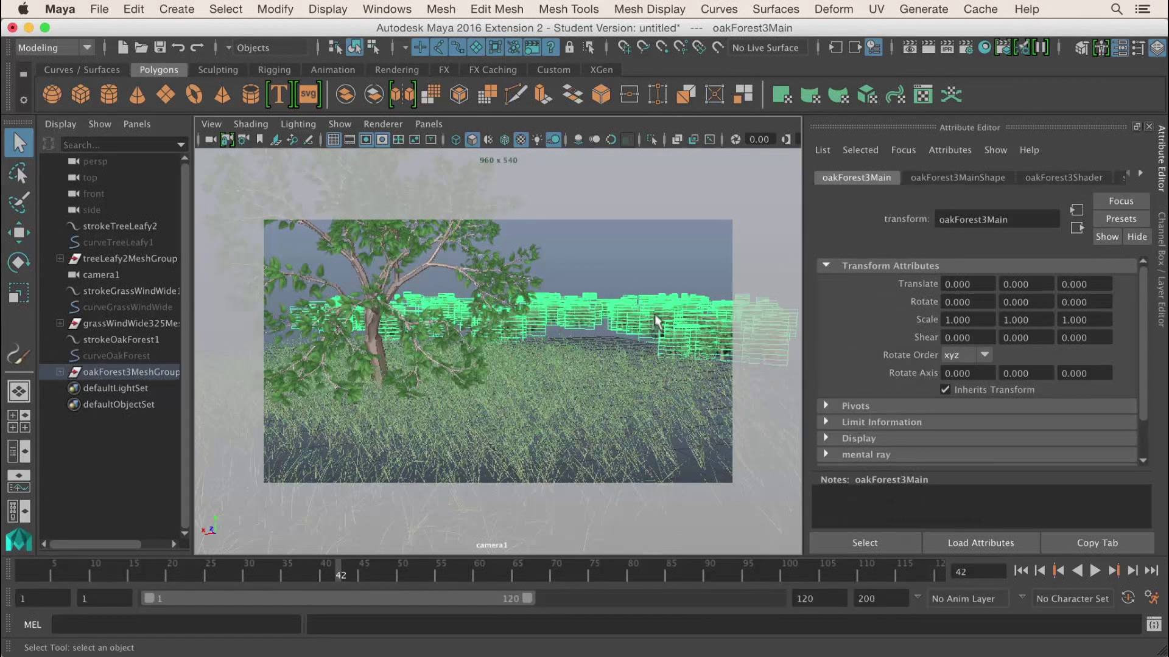
left_click(628, 277)
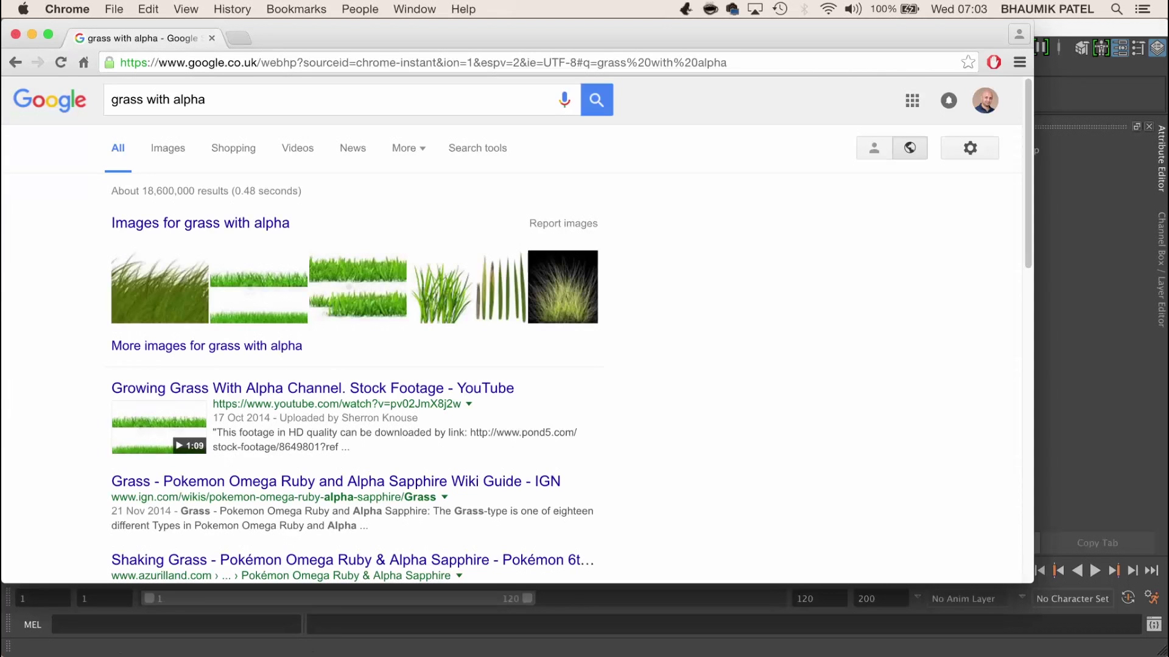
- In Chrome, browse the image results for "grass with alpha" and preview the dense green grass clump from pngimg.com
left_click(165, 153)
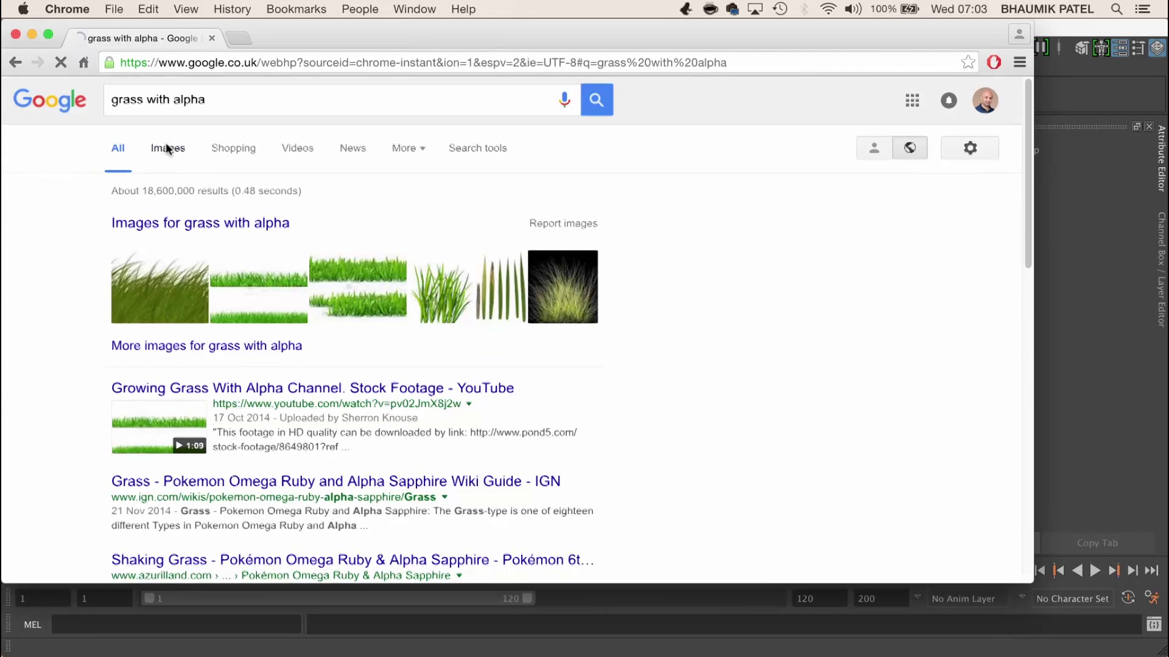
scroll(665, 296, "down", 5)
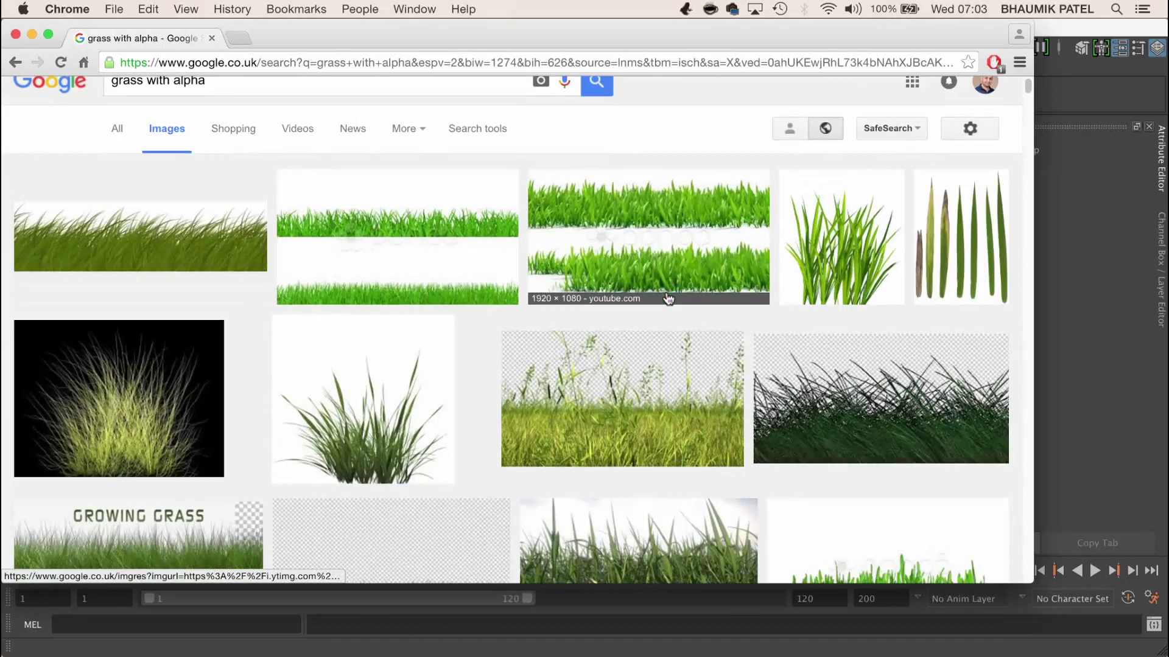
scroll(666, 297, "down", 6)
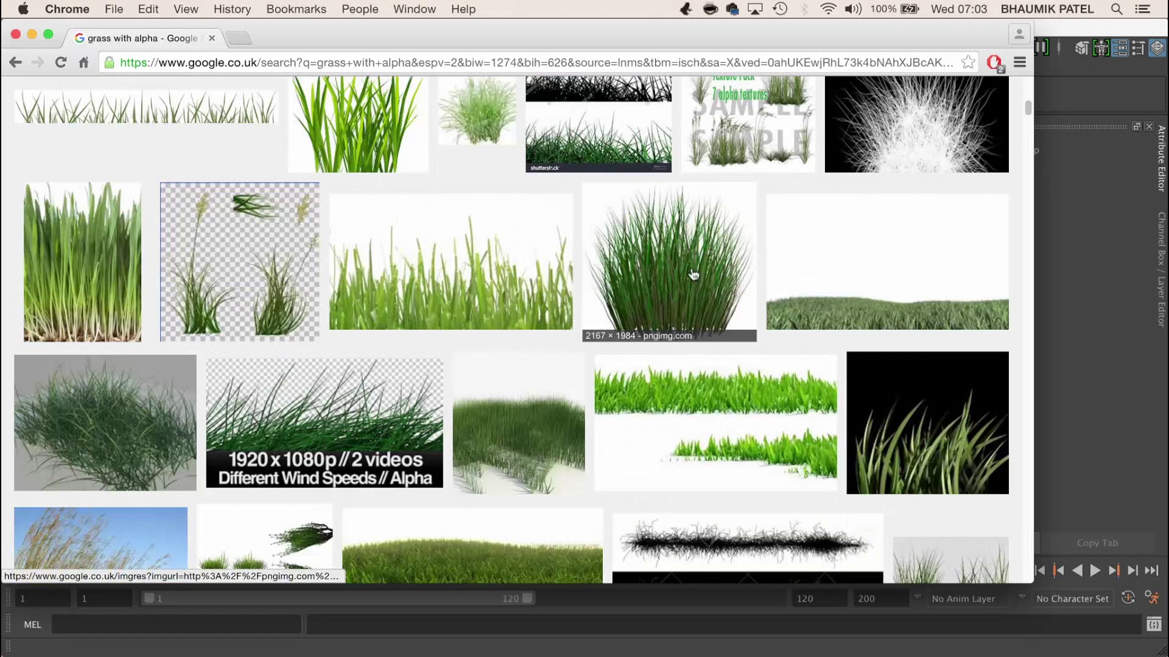
left_click(689, 251)
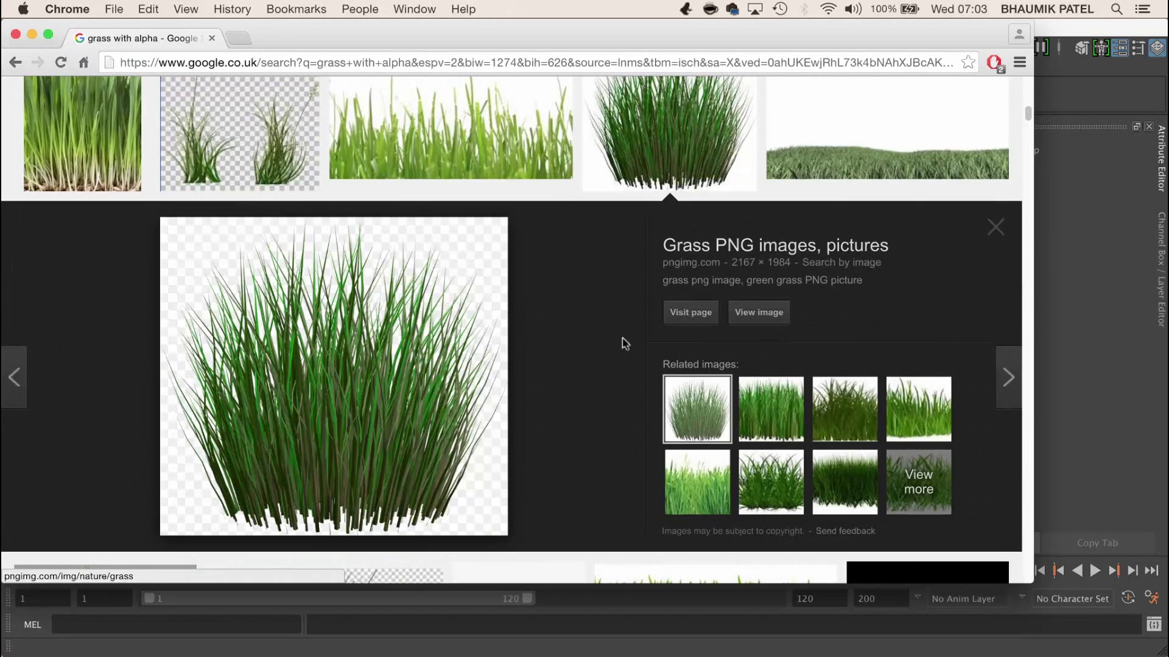
left_click_drag(371, 368, 415, 434)
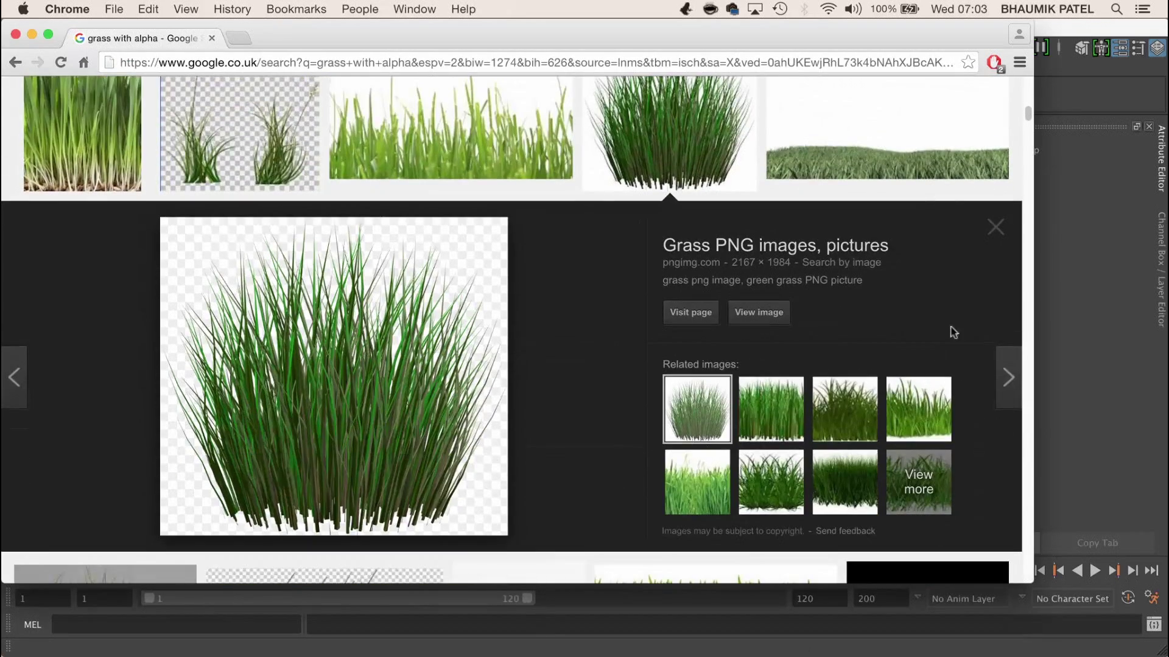
- Switch back to Maya and open the image file node feeding the color of the oak forest mesh's shader
left_click(1060, 273)
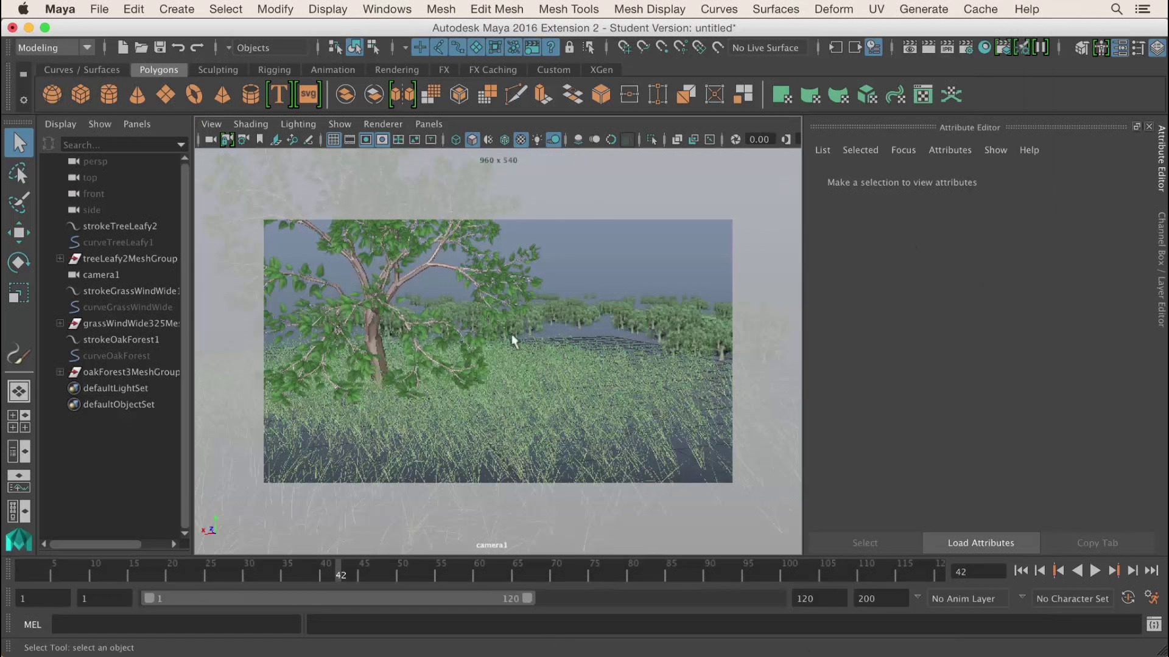
left_click(639, 316)
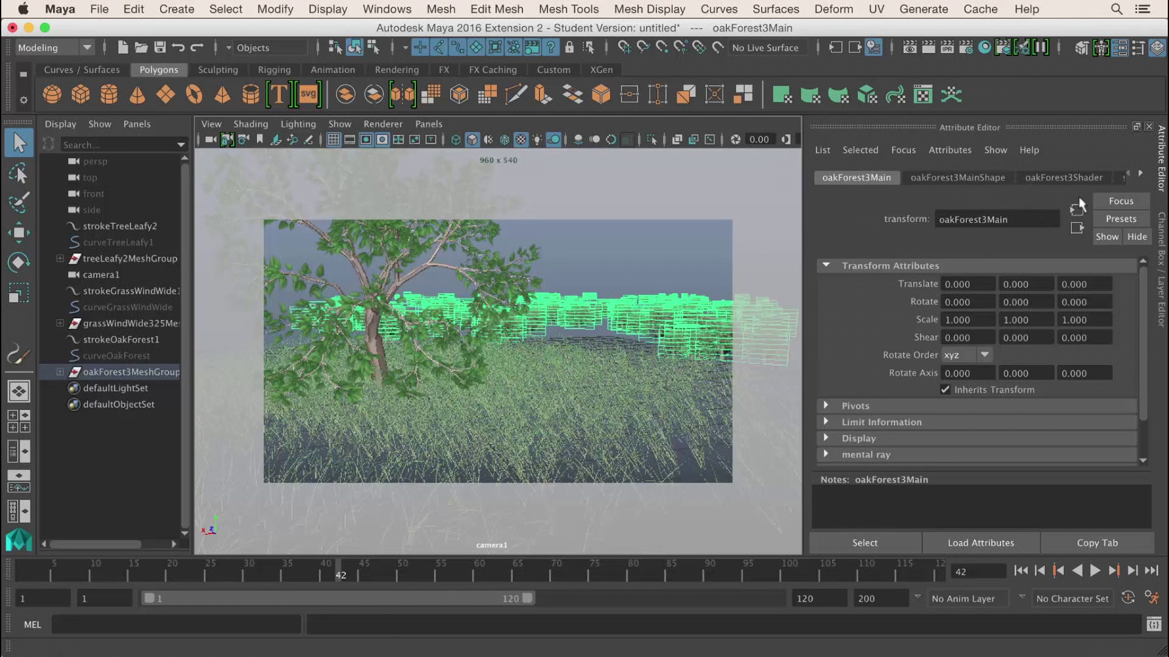
left_click(1067, 178)
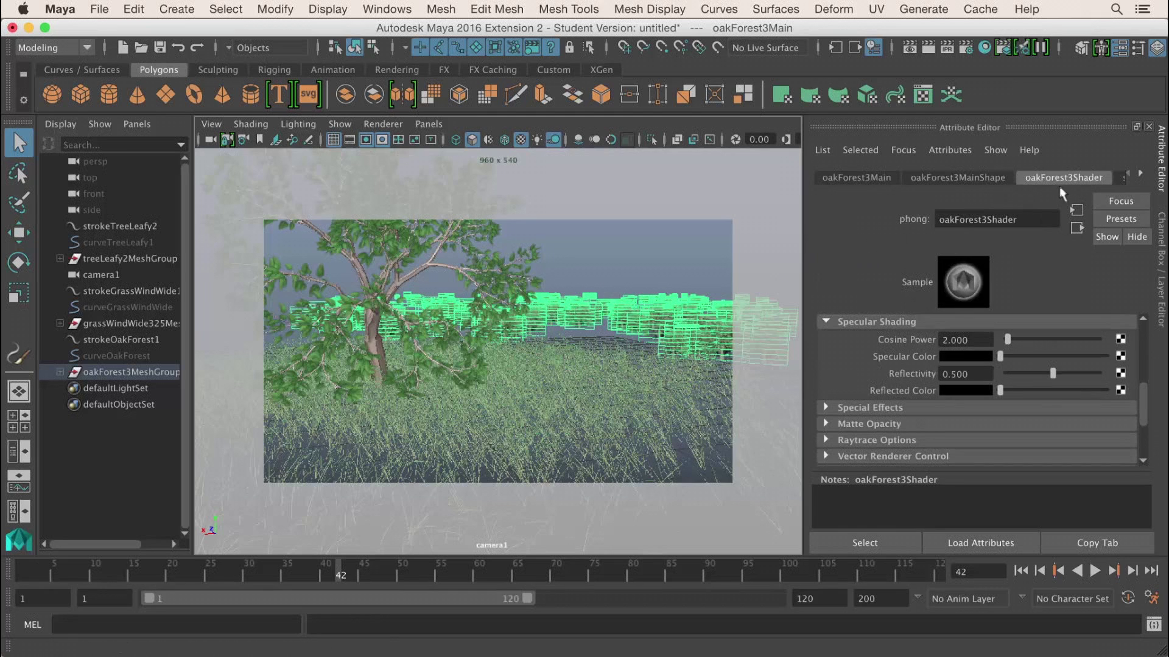
left_click_drag(1141, 403, 1144, 333)
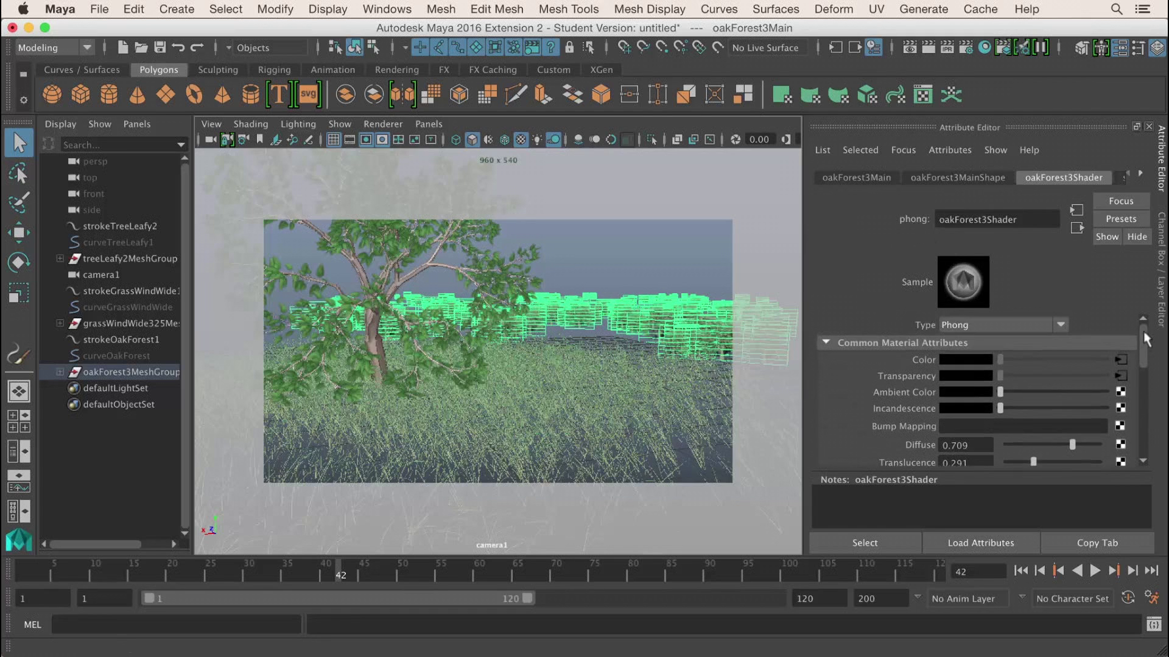
left_click(1120, 360)
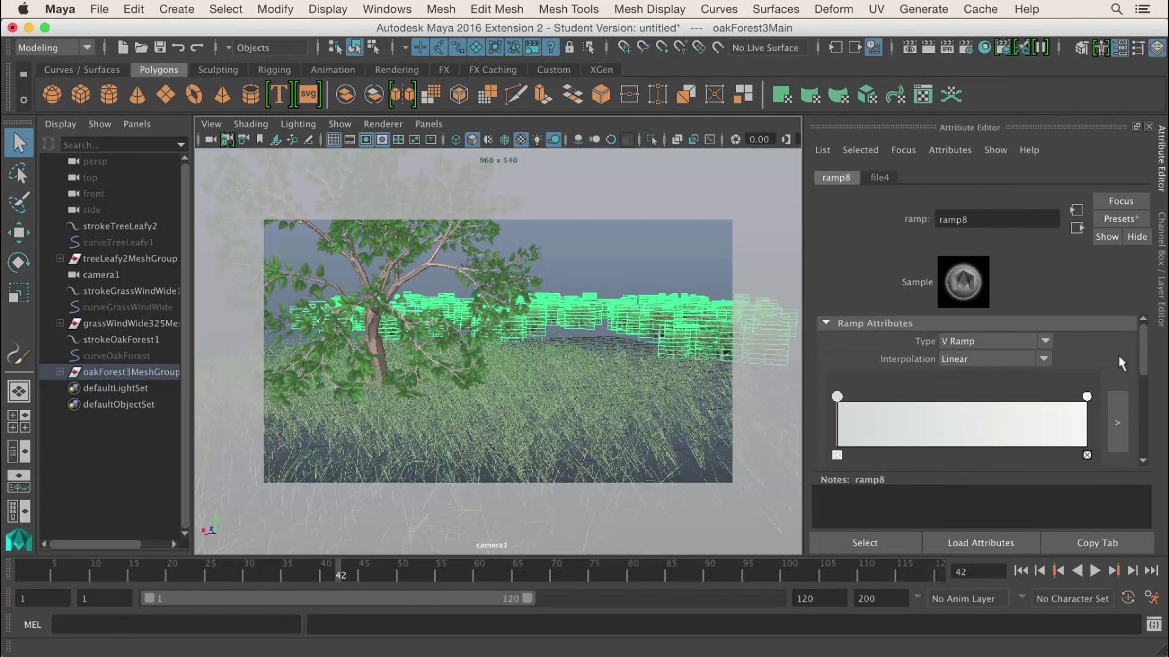
left_click(880, 178)
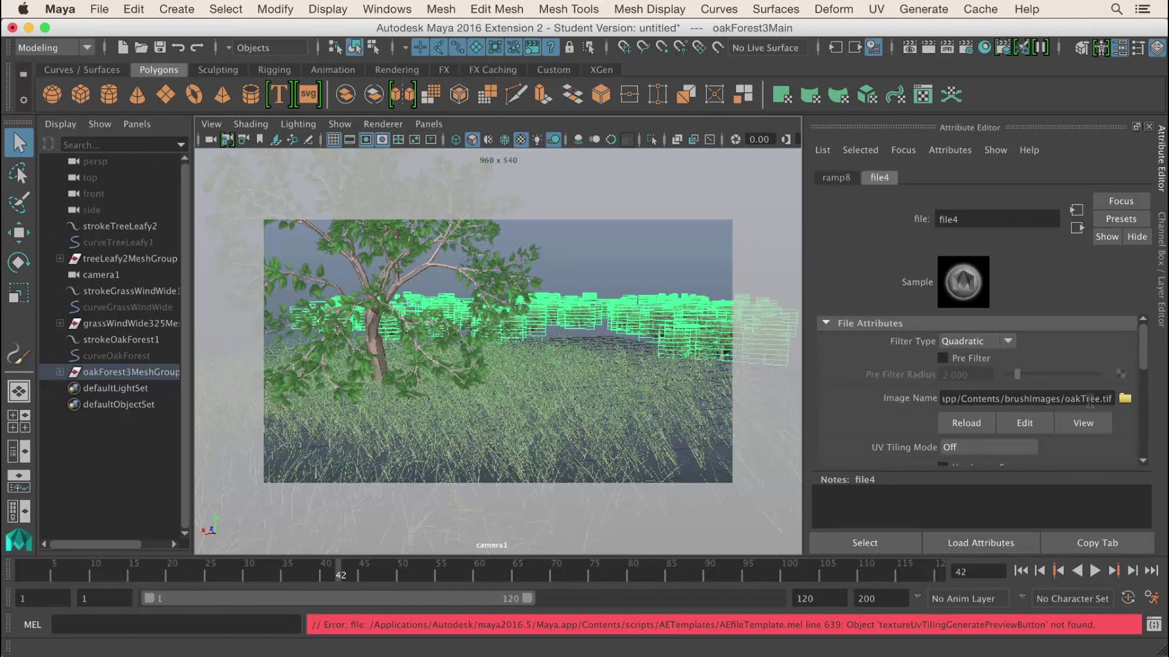
- Replace the file texture's image with grass_PNG4933.png from the Desktop folder and clear the selection
left_click(1125, 398)
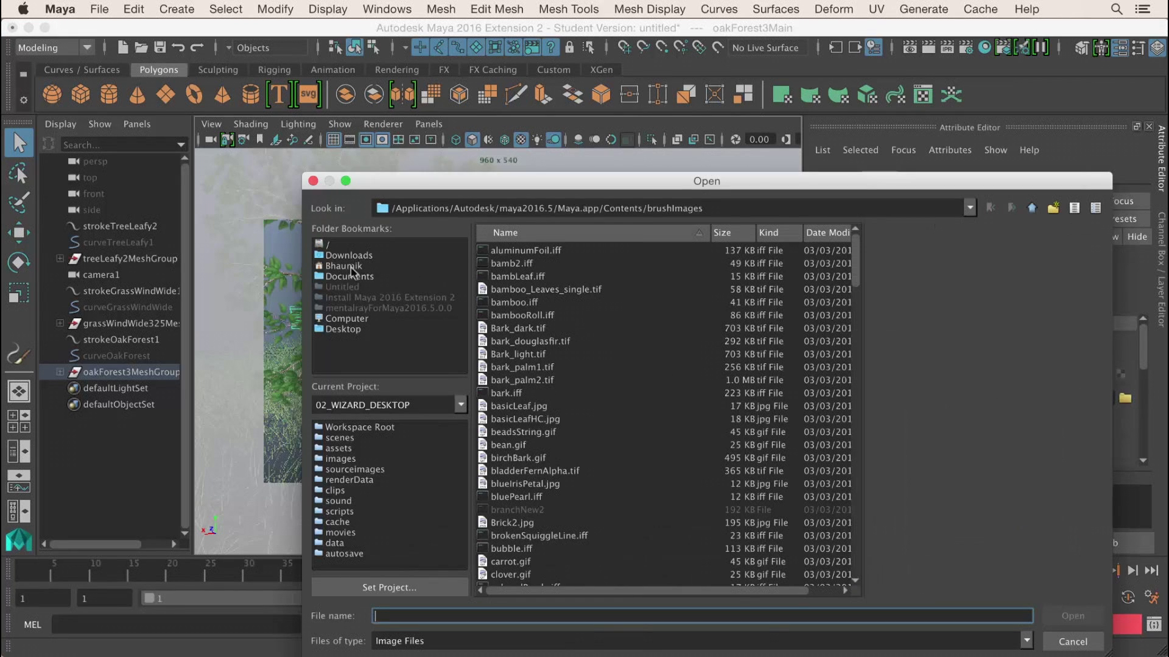
left_click(353, 332)
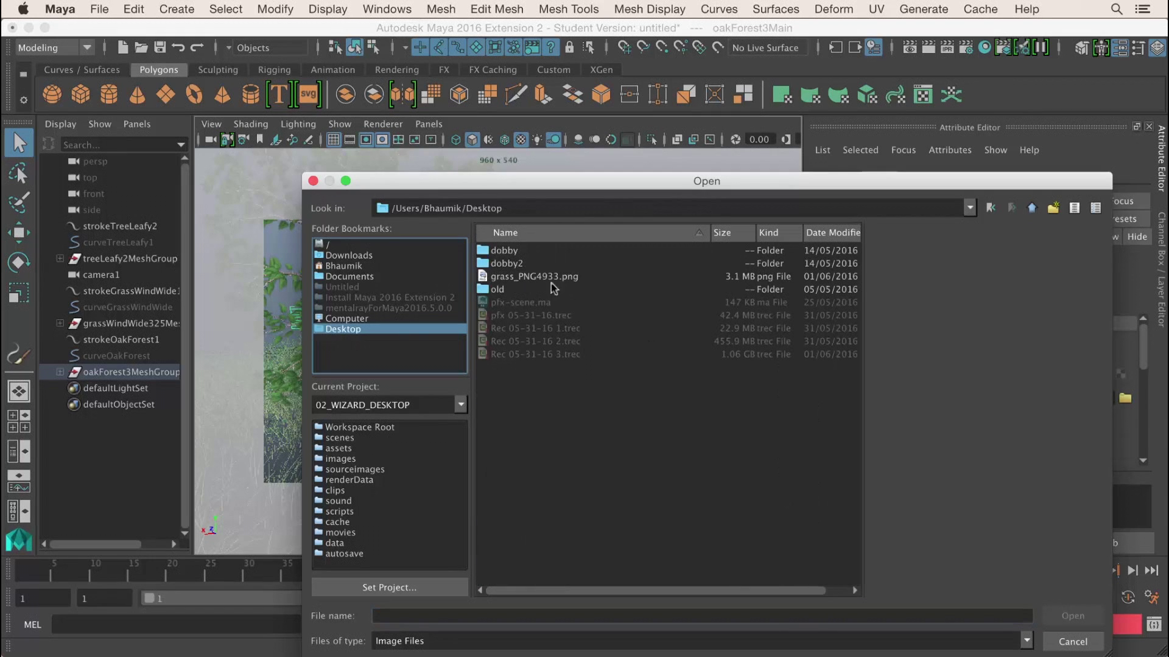
left_click(548, 278)
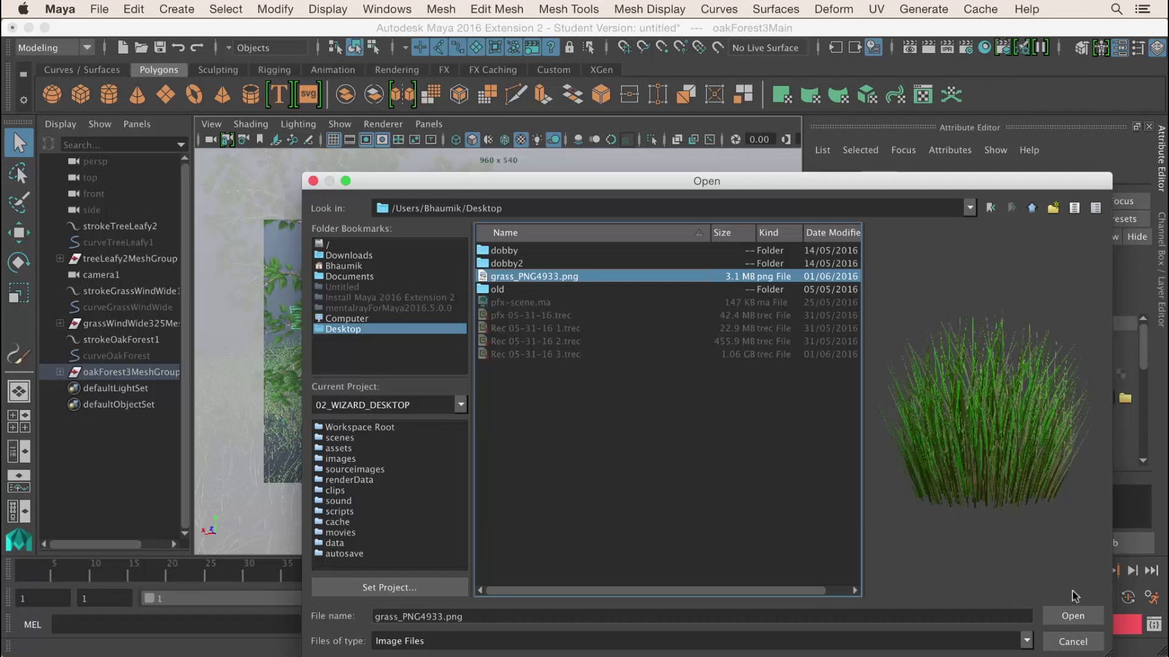
left_click(1072, 616)
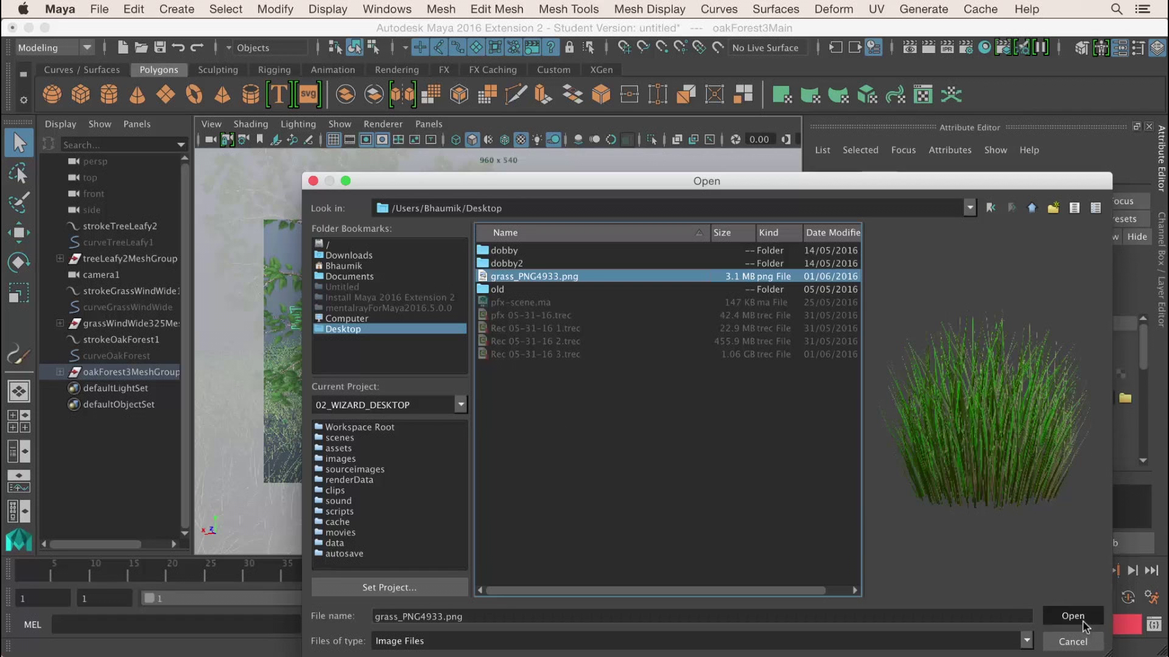
left_click(684, 236)
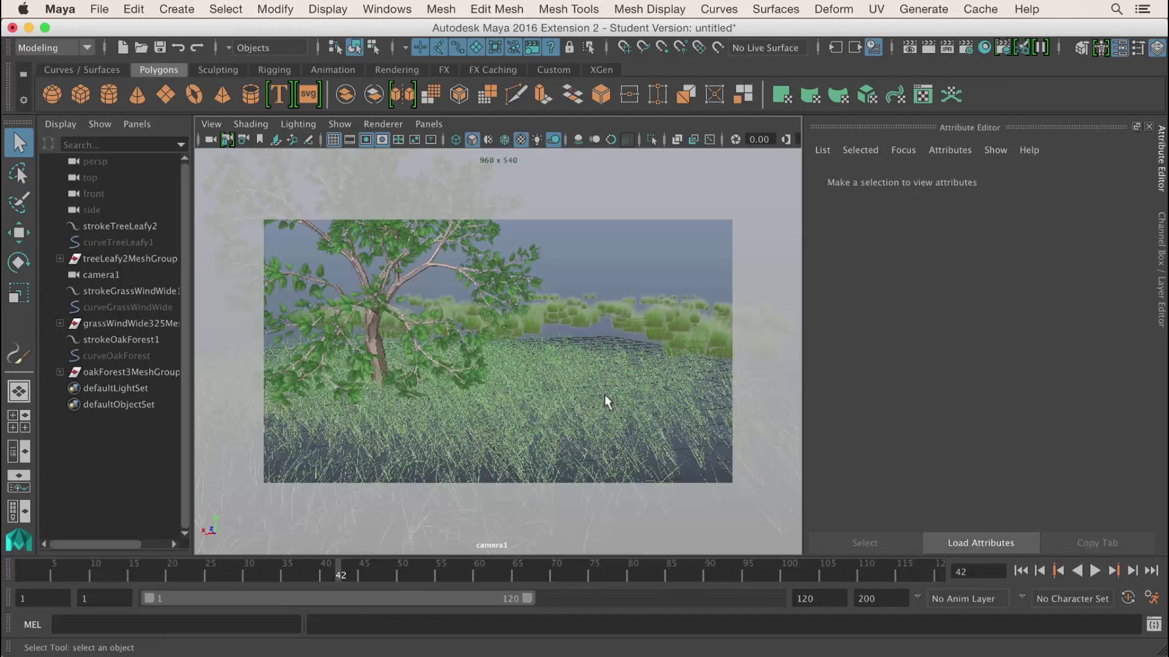
- Inspect the retextured forest cards through camera1 and select the oak forest mesh
scroll(605, 395, "up", 5)
left_click_drag(606, 395, 602, 400, "alt")
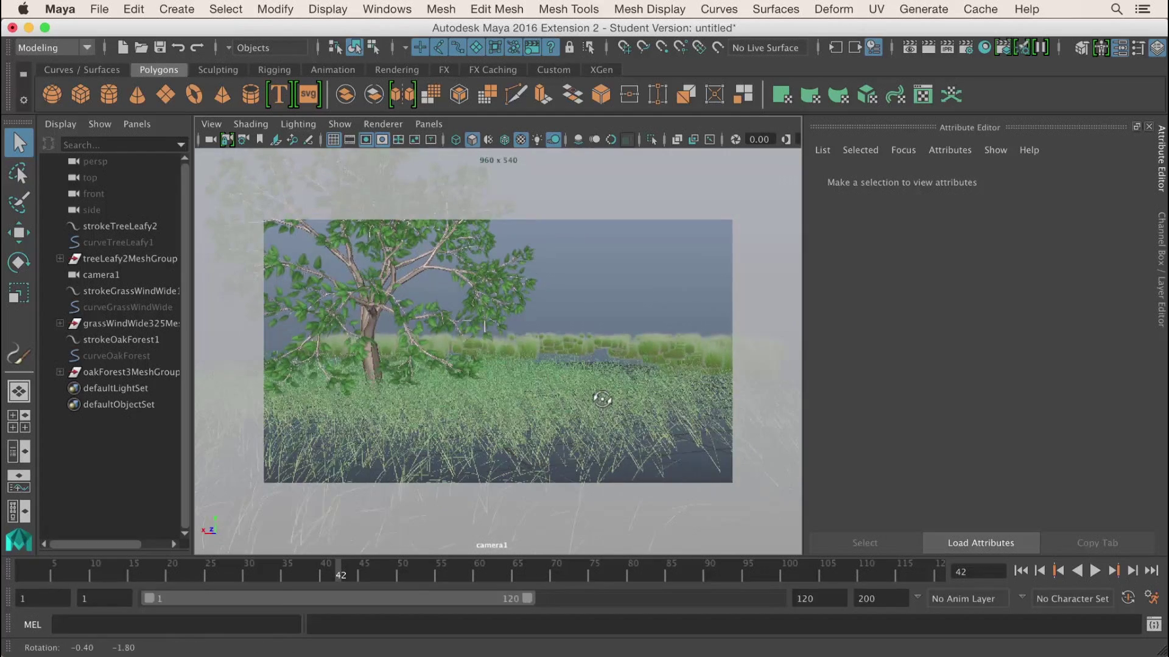
left_click(608, 360)
left_click(634, 345)
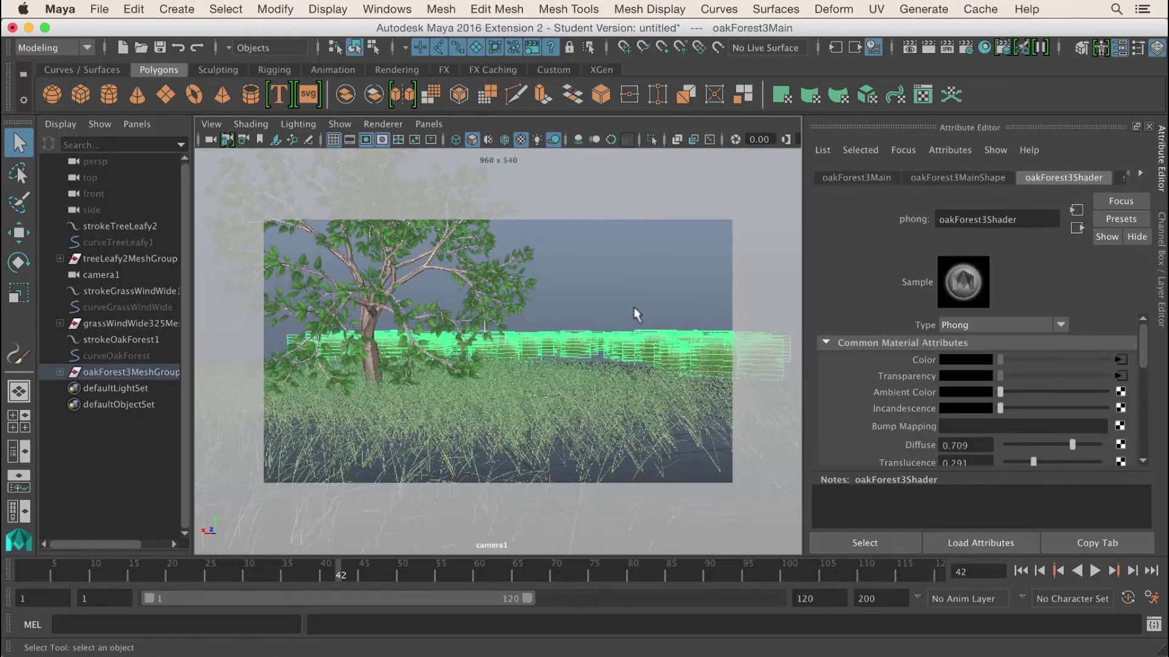
- Set the Viewport 2.0 transparency algorithm to Depth Peeling and close the Hardware Renderer 2.0 settings
left_click(600, 291)
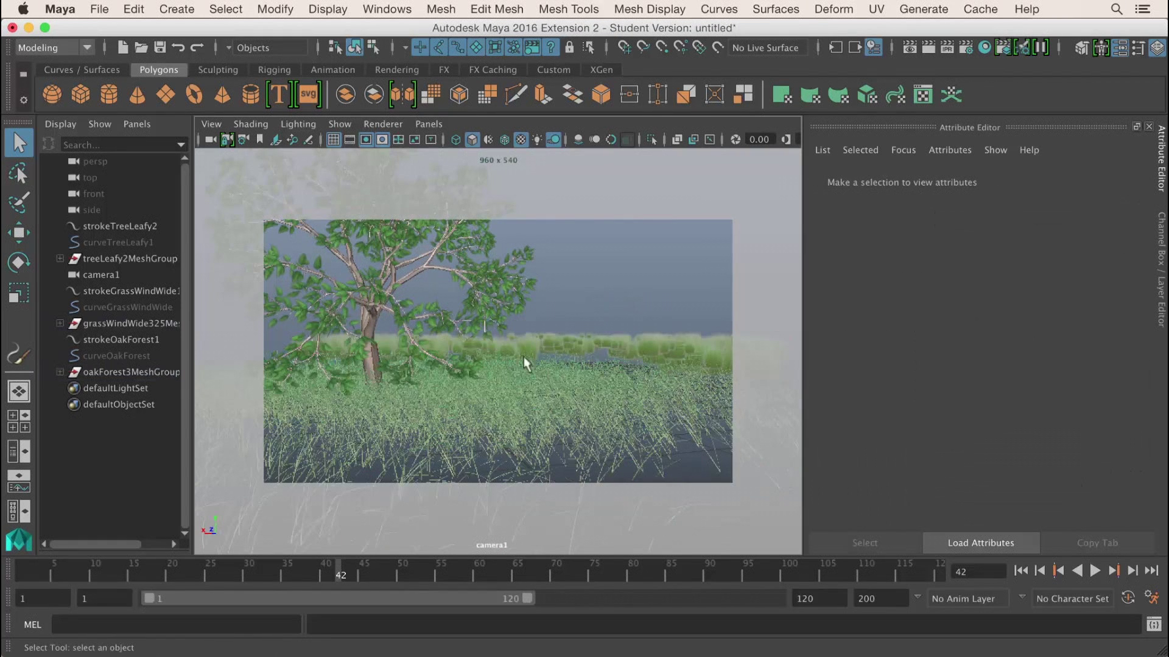
left_click(390, 125)
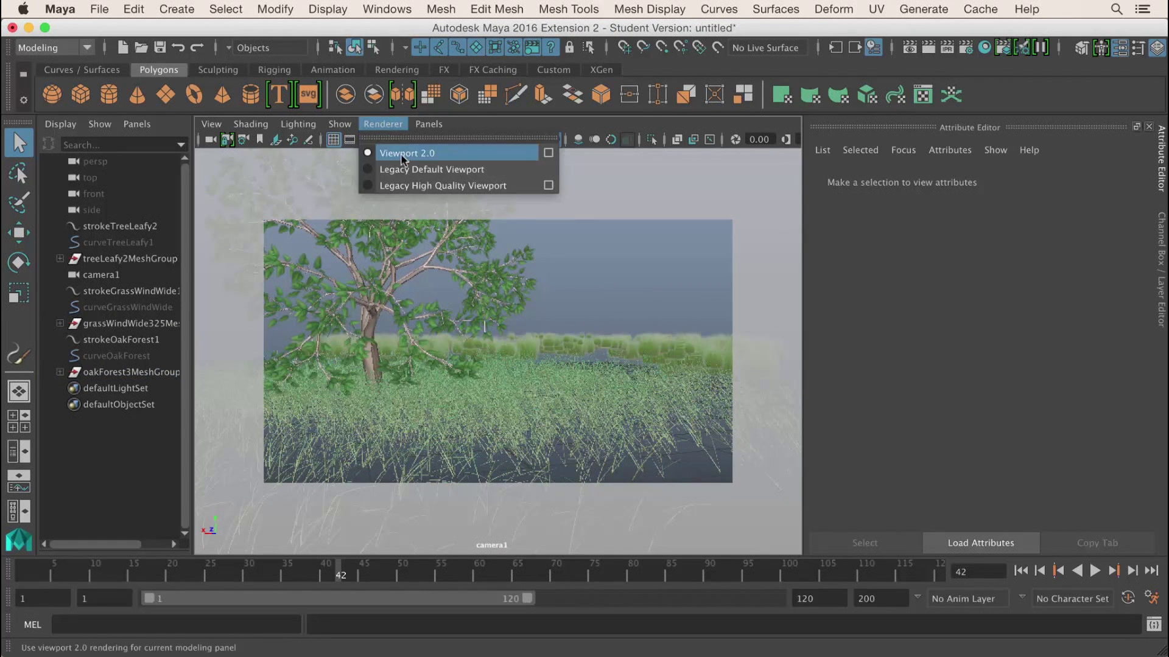
left_click(548, 155)
left_click_drag(695, 265, 842, 150)
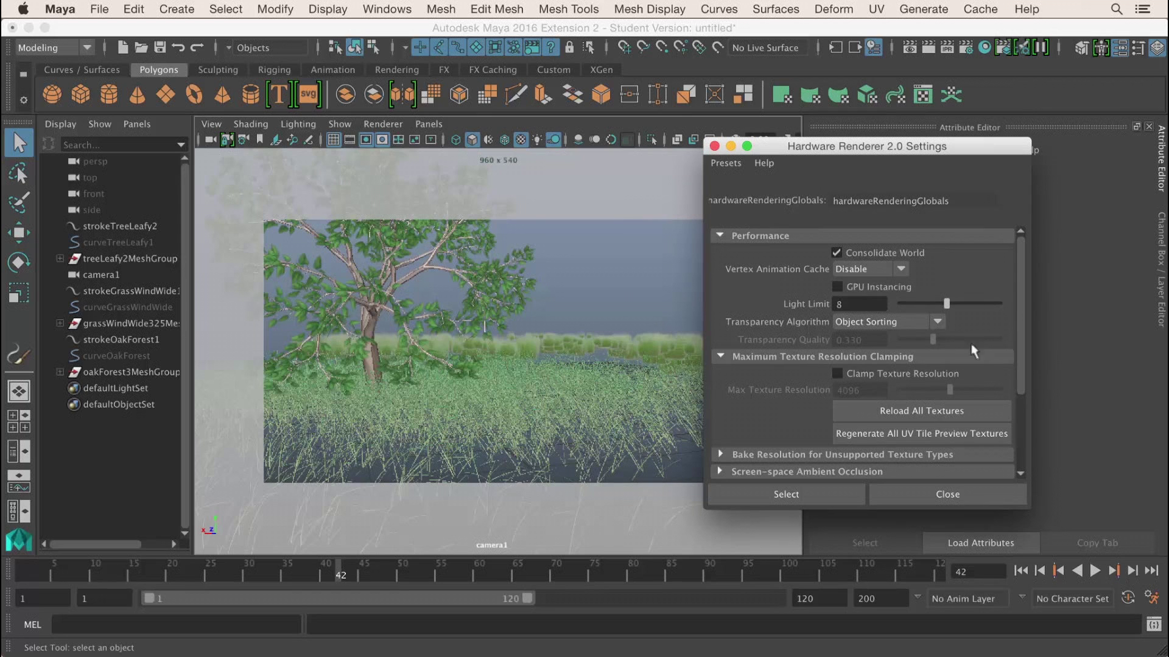
left_click(936, 325)
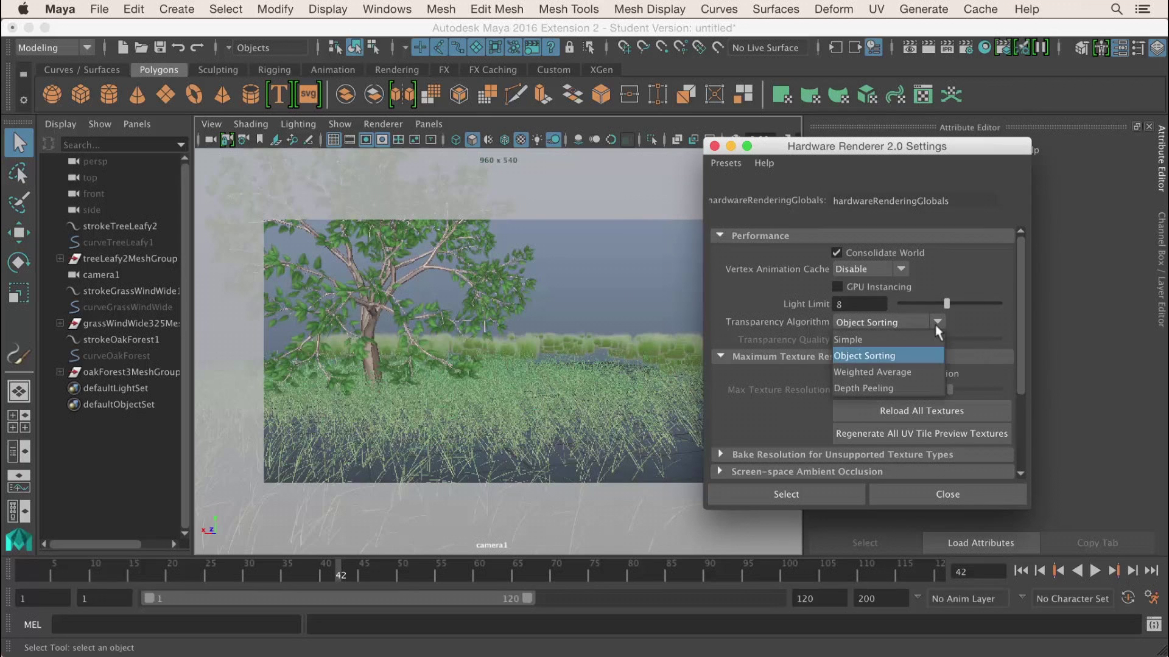
left_click(886, 388)
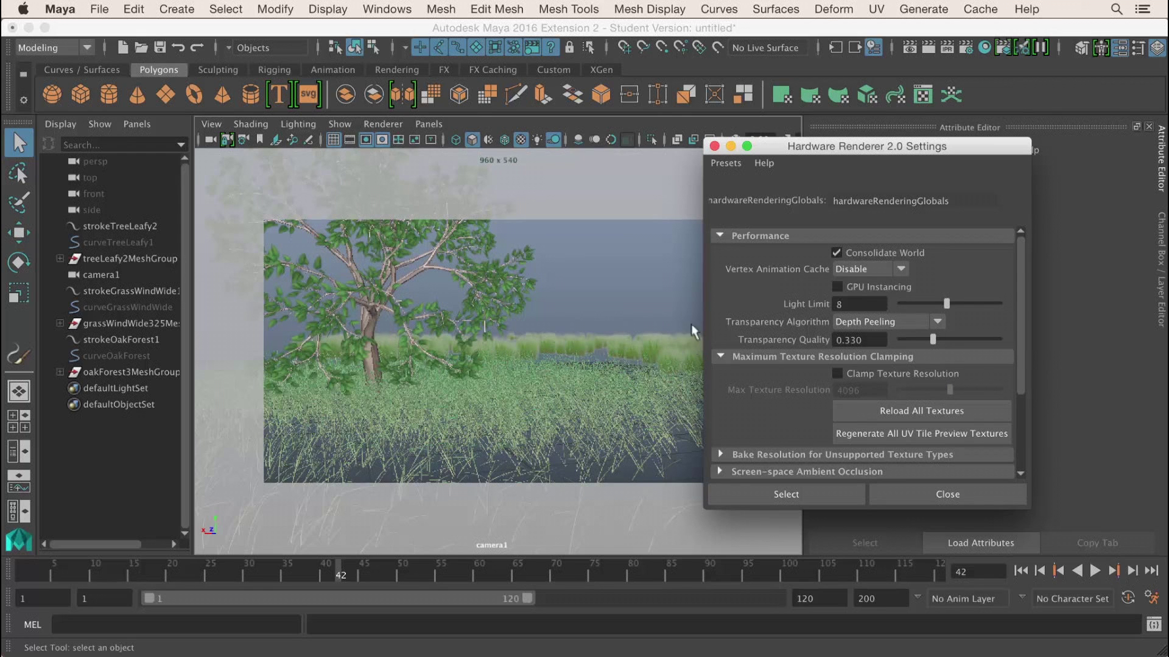
left_click(714, 146)
mouse_move(663, 359)
left_mouse_down("alt")
mouse_move(634, 365)
mouse_move(668, 356)
left_mouse_up("alt")
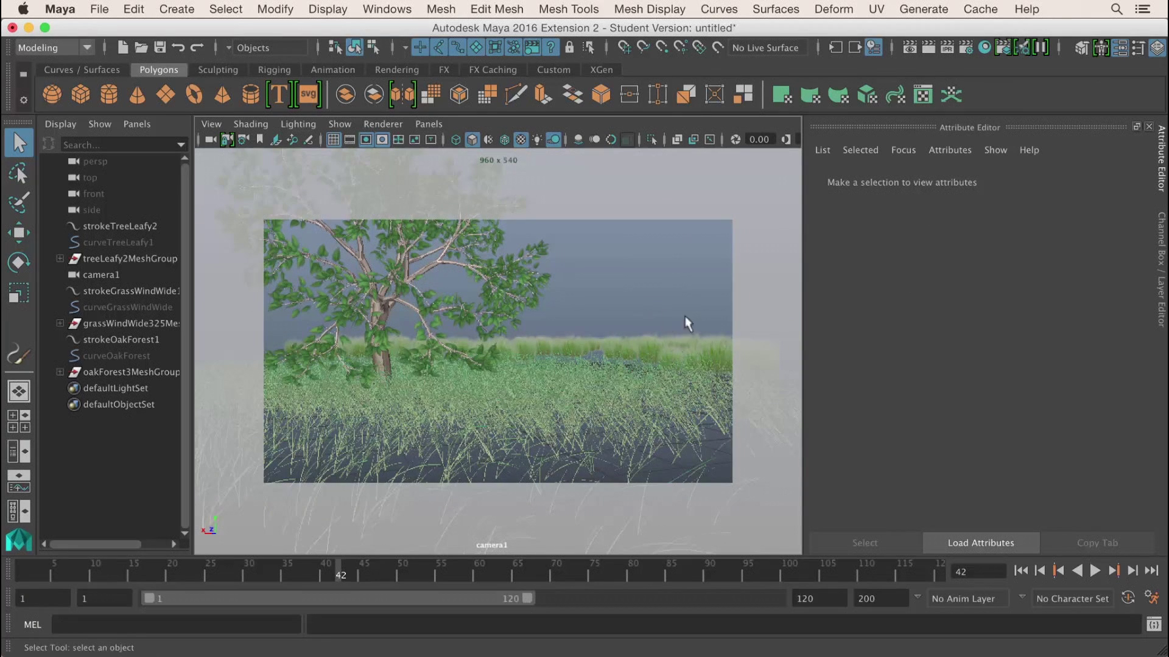
- Set the Brush Width of the oak forest mesh's oakForest3 brush to 5 and clear the selection
left_click(680, 352)
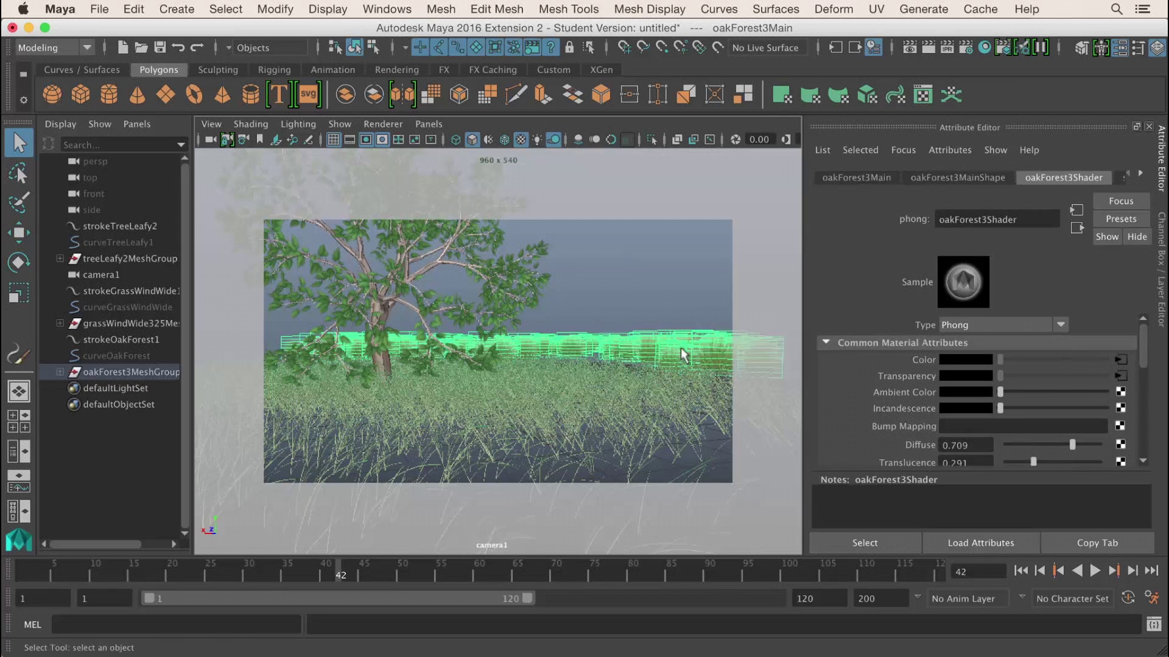
left_click(1141, 176)
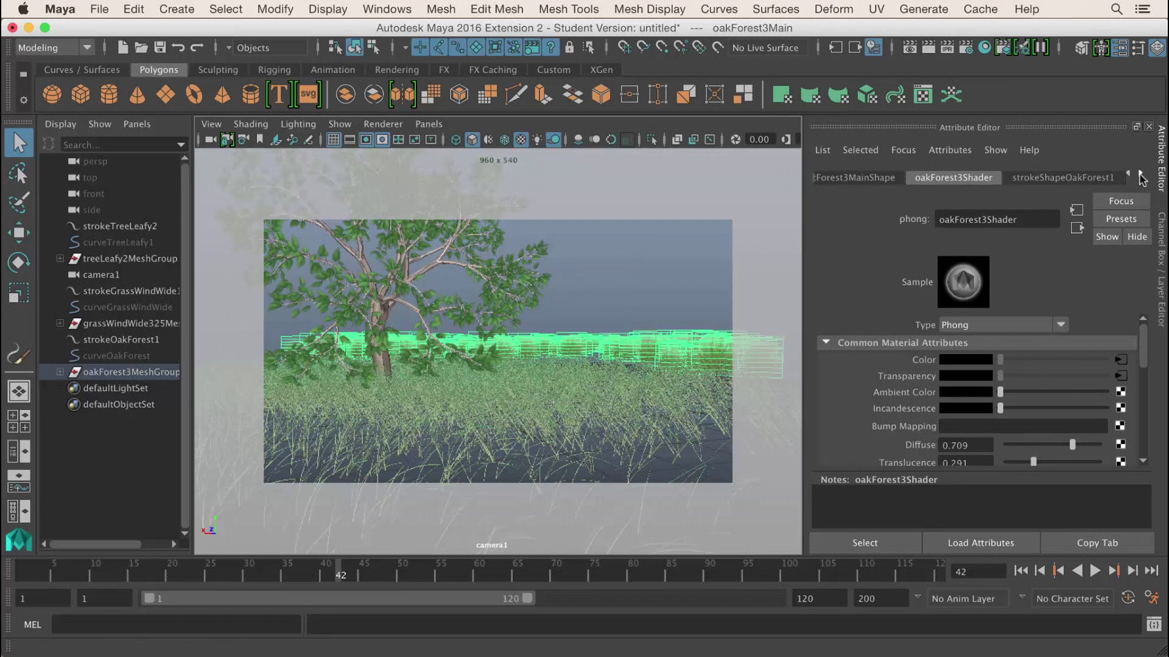
left_click(1141, 176)
left_click(1141, 175)
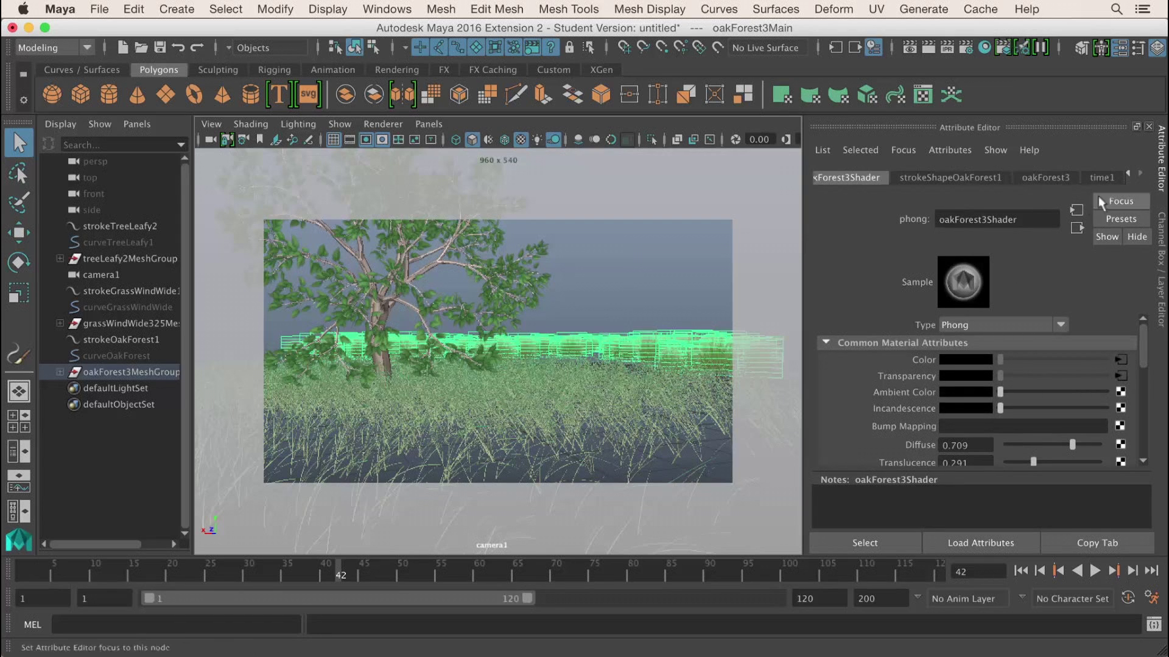
left_click(1046, 179)
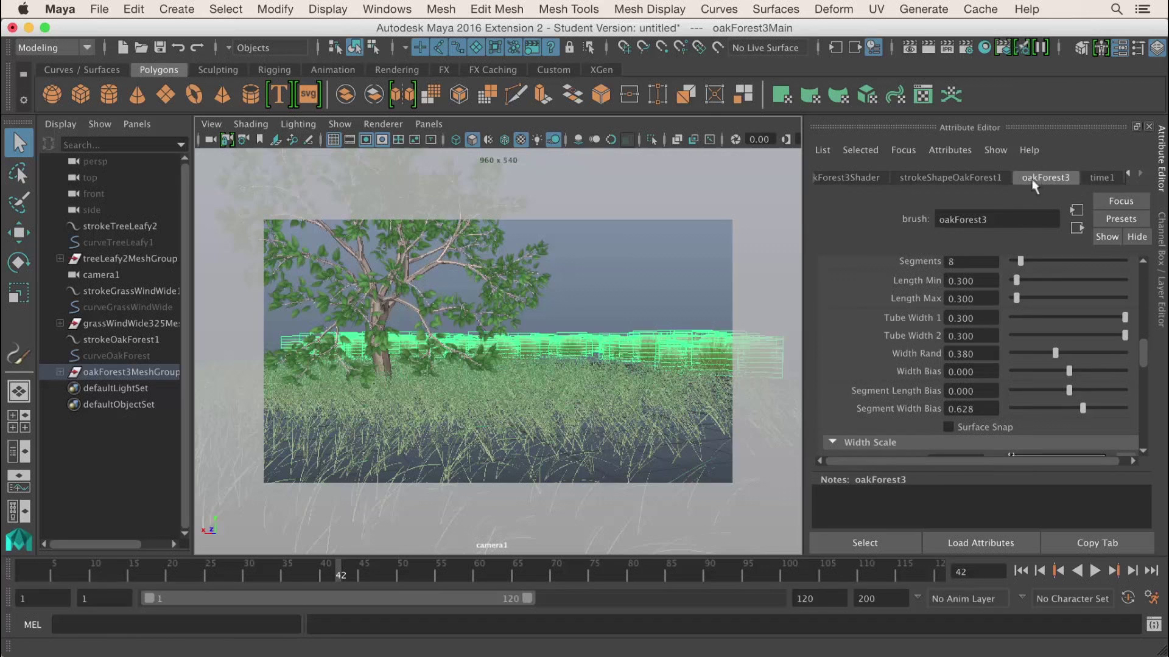
left_click_drag(1144, 352, 1144, 263)
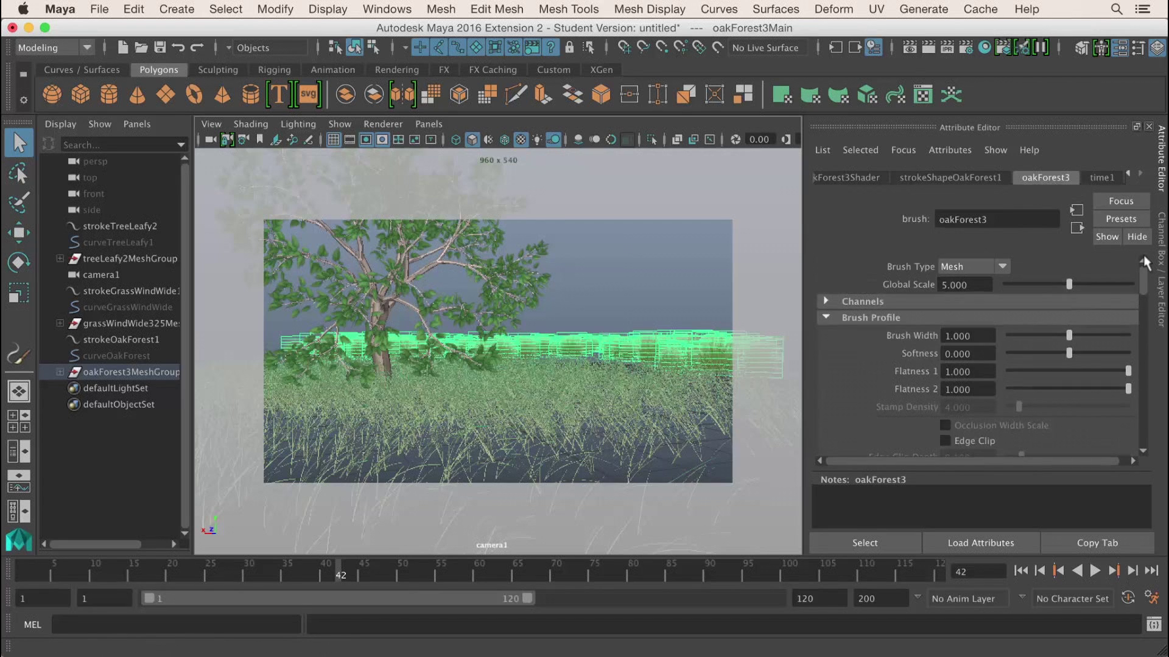
left_click_drag(1068, 335, 1127, 336)
double_click(976, 336)
type("5")
key("Return")
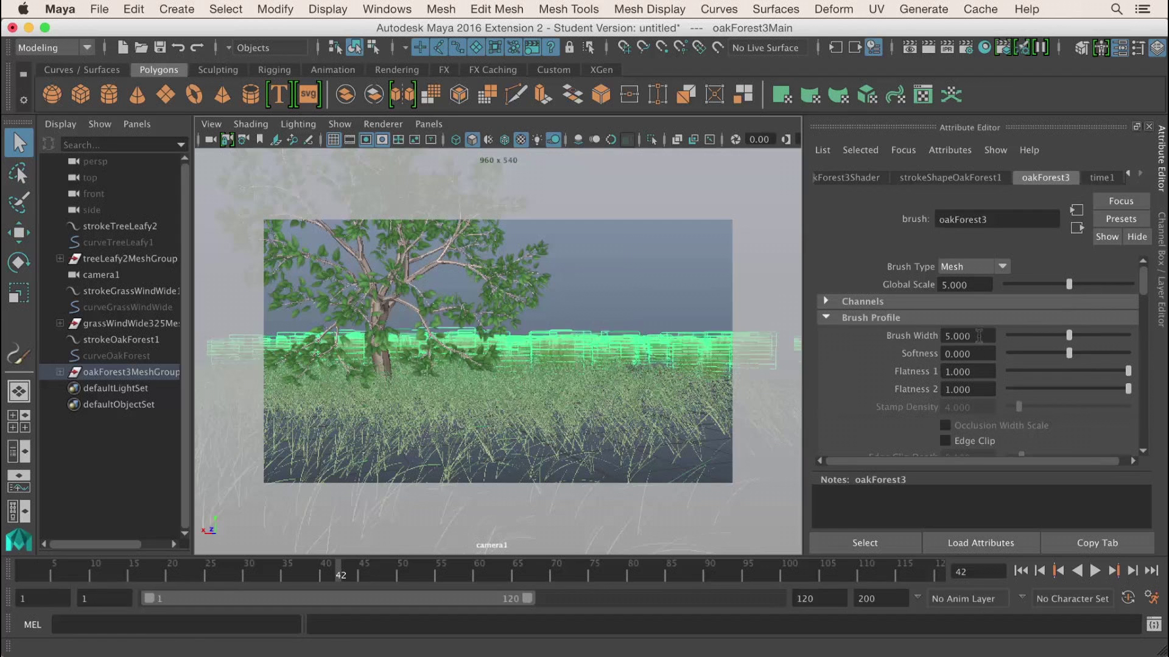
left_click(644, 275)
mouse_move(644, 276)
left_mouse_down("alt")
mouse_move(626, 316)
mouse_move(645, 280)
left_mouse_up("alt")
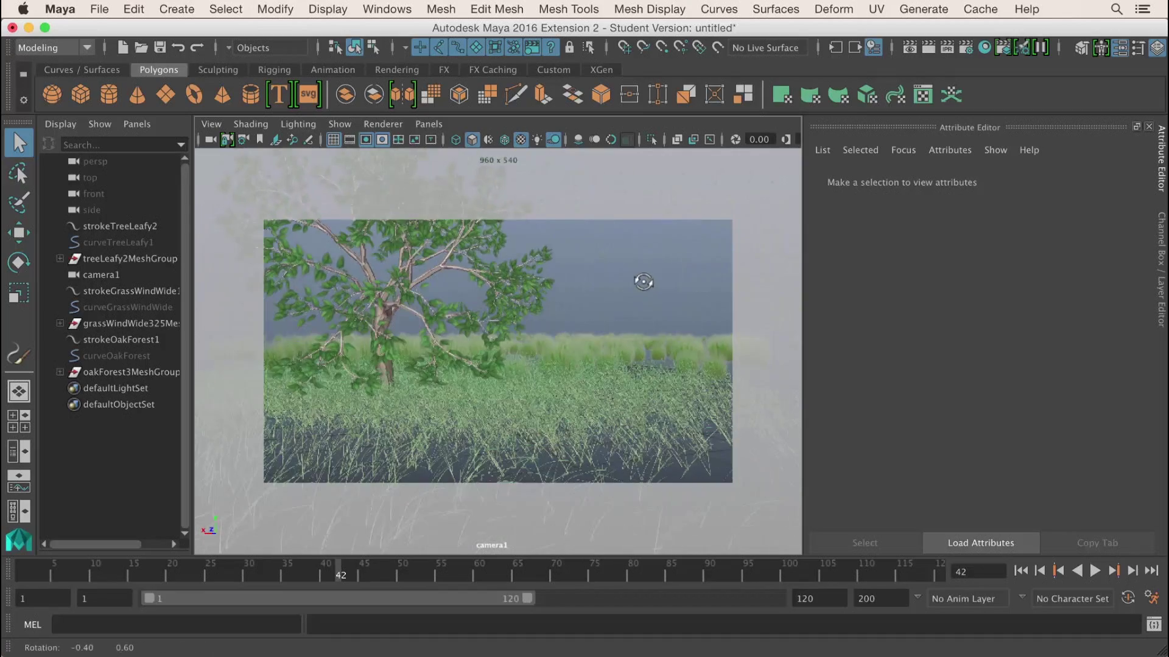
- Select strokeOakForest1 and set the Sample Density of its stroke shape to 5
left_click(654, 347)
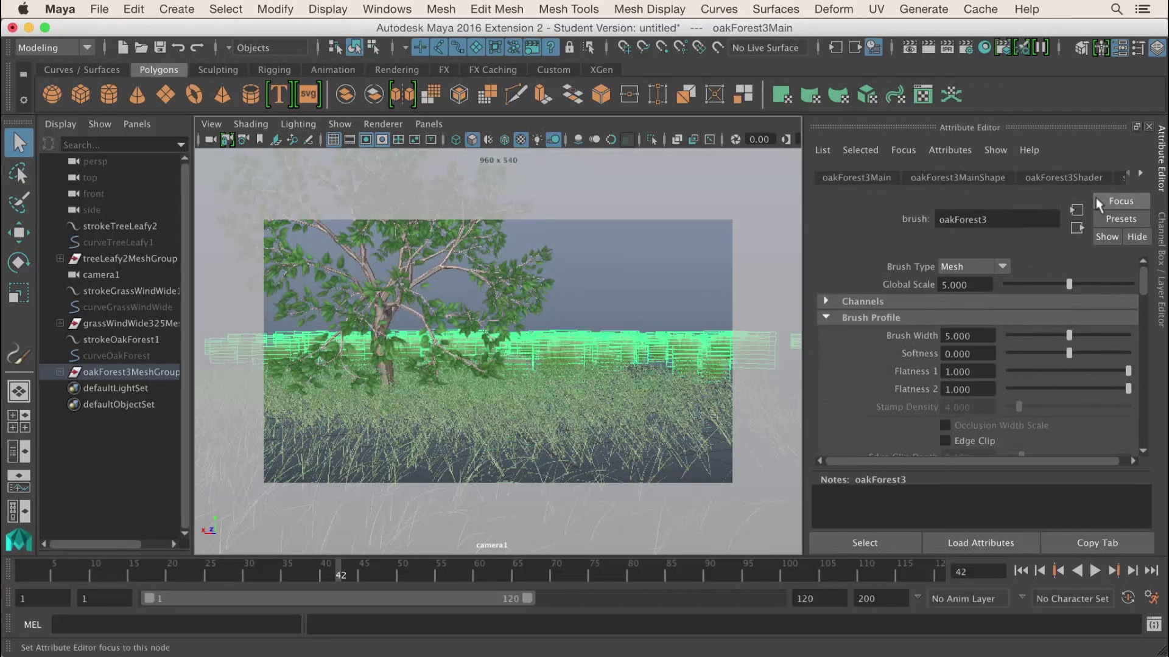
left_click(135, 344)
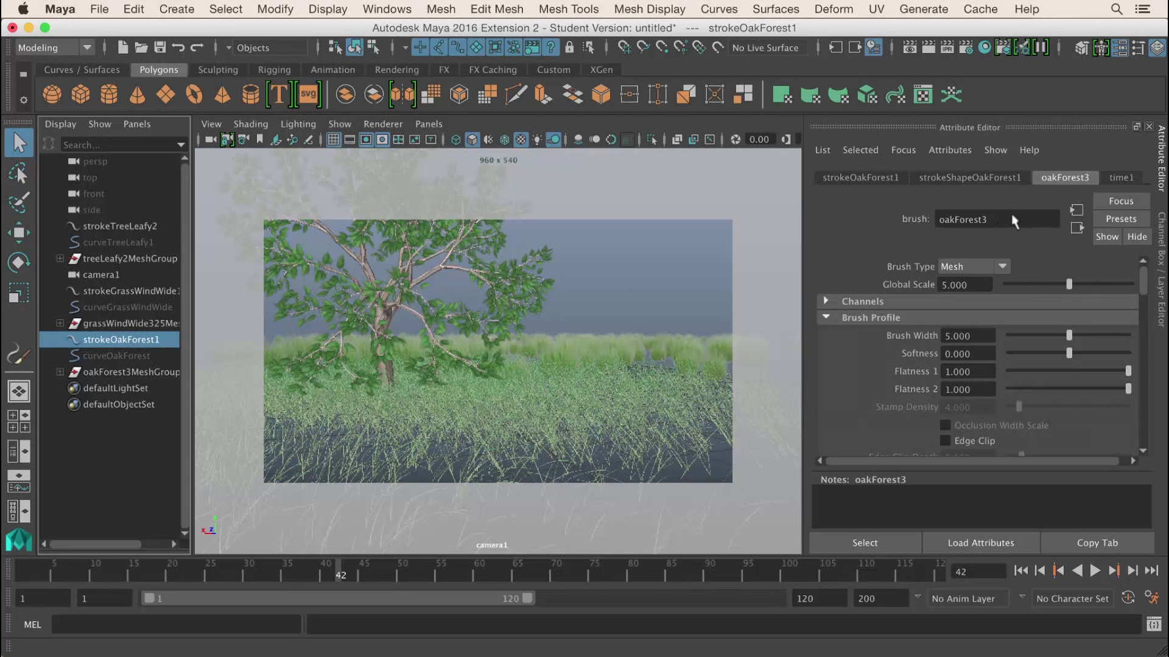
left_click(1014, 178)
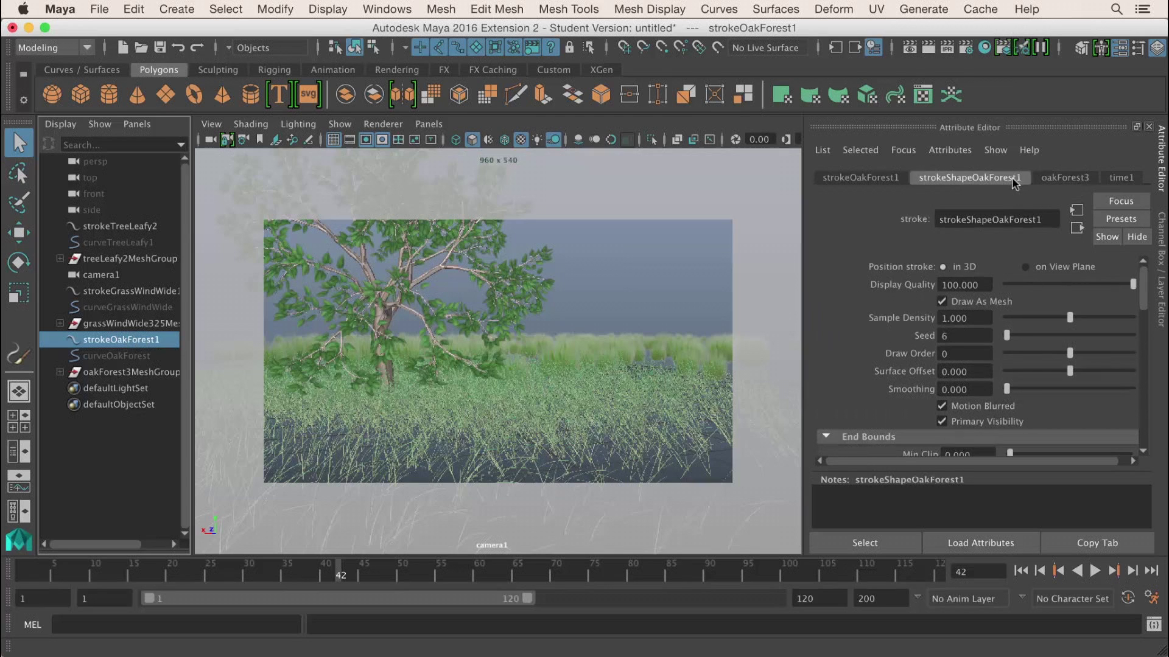
left_click(979, 322)
type("5")
key("Return")
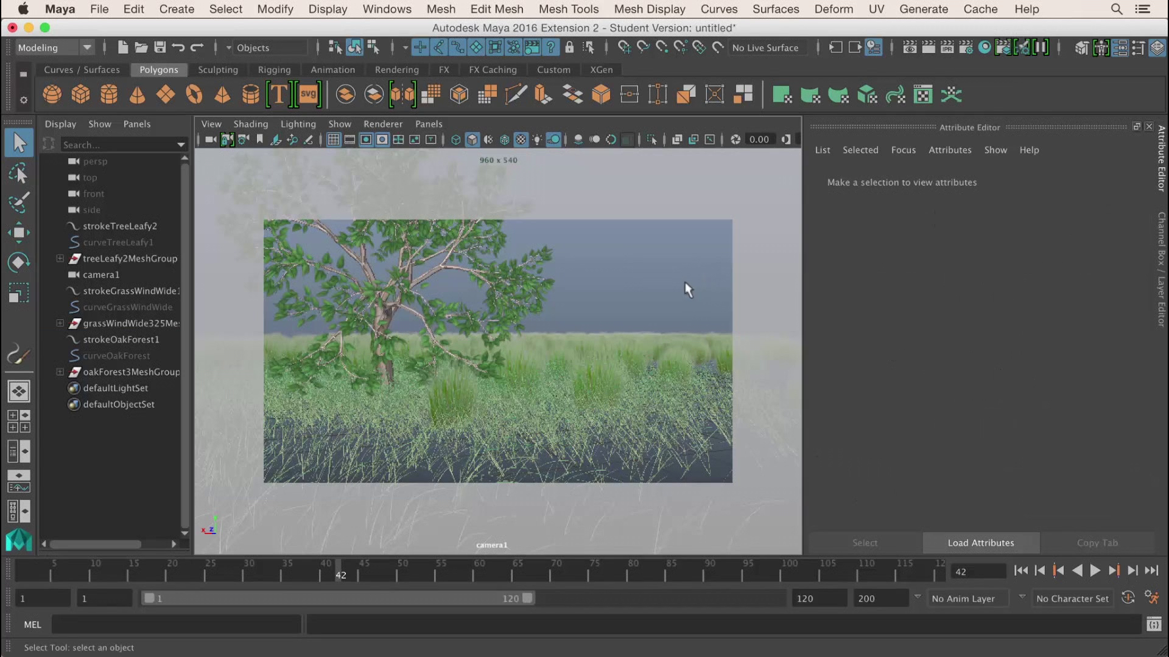
mouse_move(685, 284)
left_mouse_down("alt")
mouse_move(682, 308)
mouse_move(681, 284)
left_mouse_up("alt")
- Raise the Sample Density of the oak forest stroke to 50 and clear the selection
left_click(660, 336)
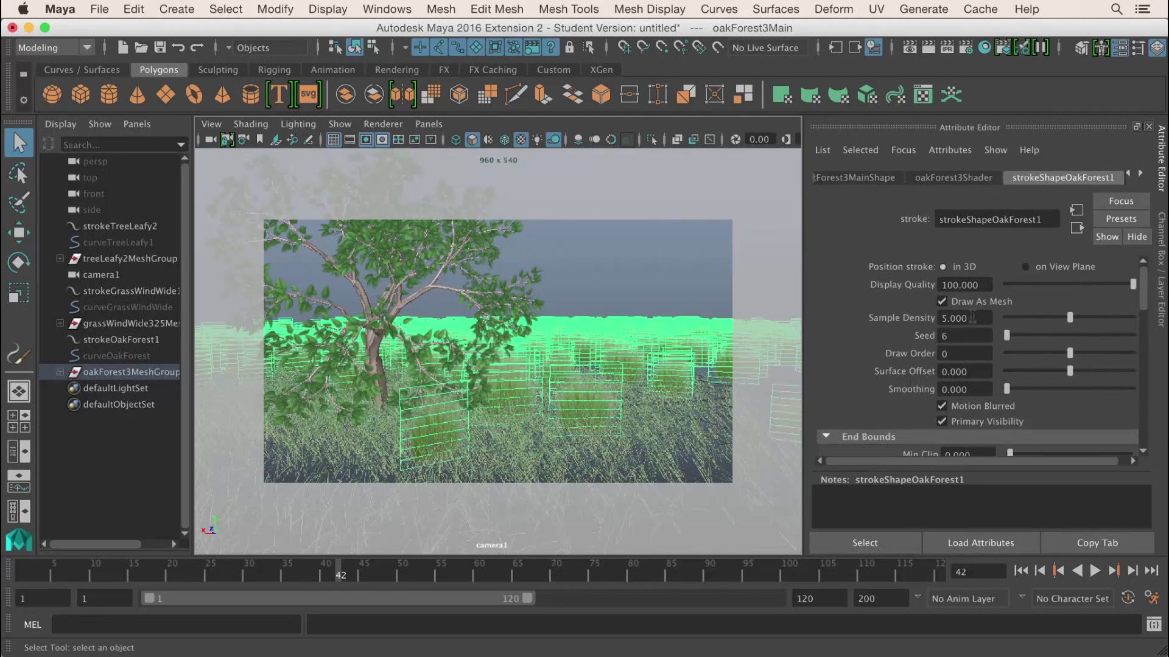
left_click(976, 319)
type("50")
key("Return")
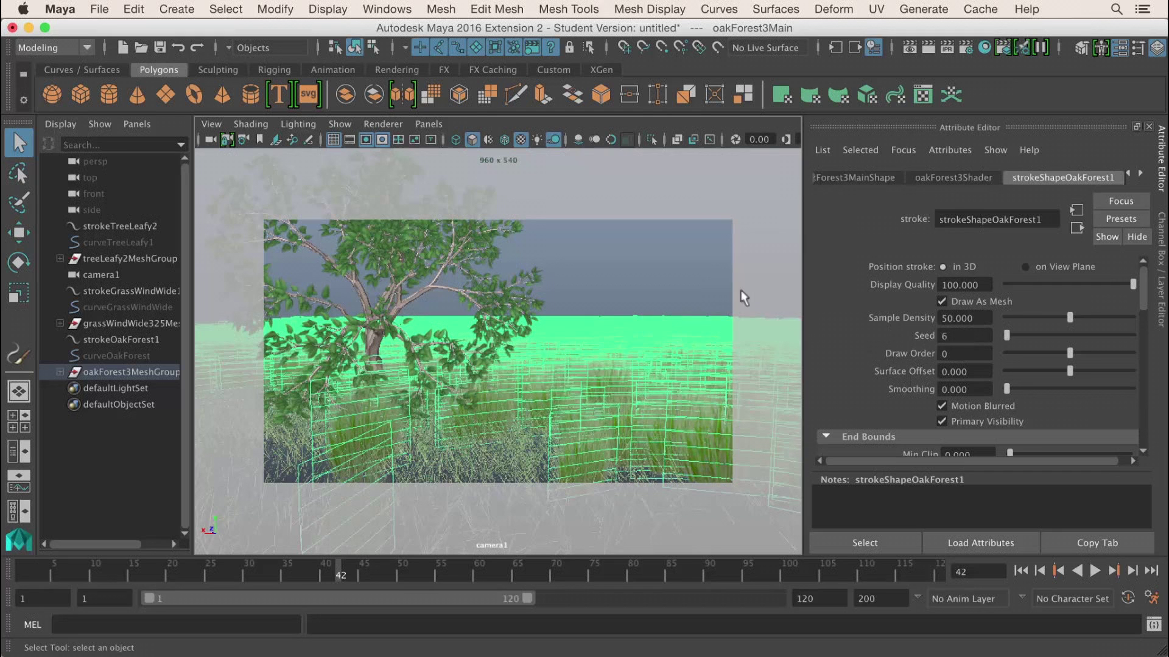
left_click(707, 309)
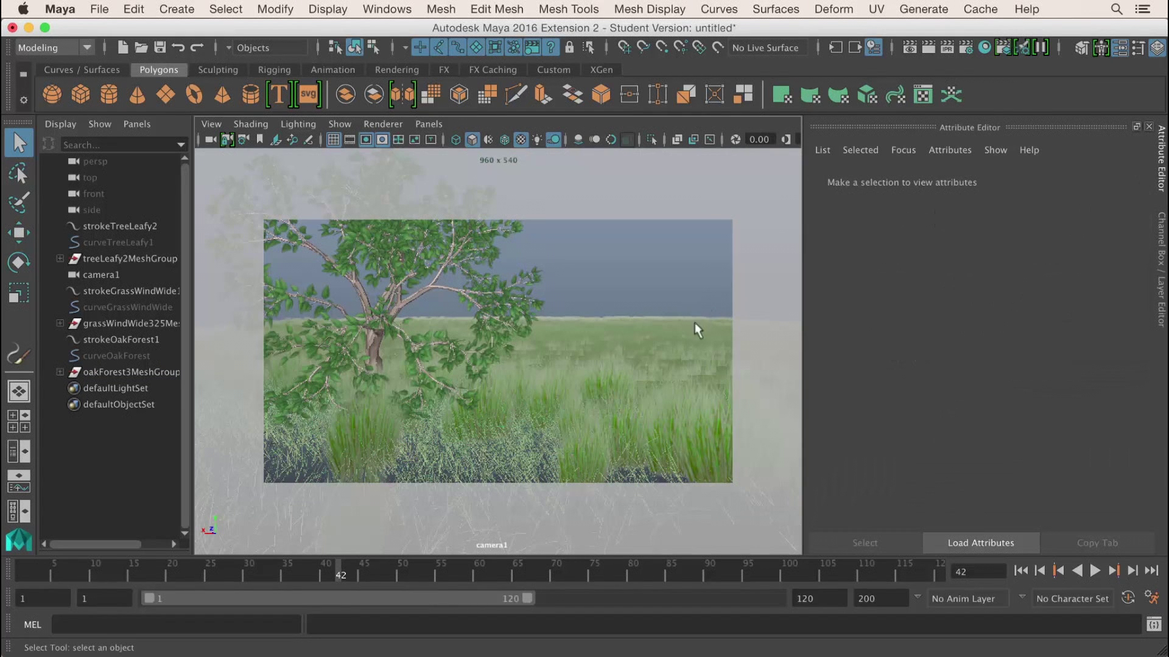
- Set the oak forest stroke's Sample Density to 20 and inspect the grass cards with nothing selected
left_click(694, 323)
left_click(978, 322)
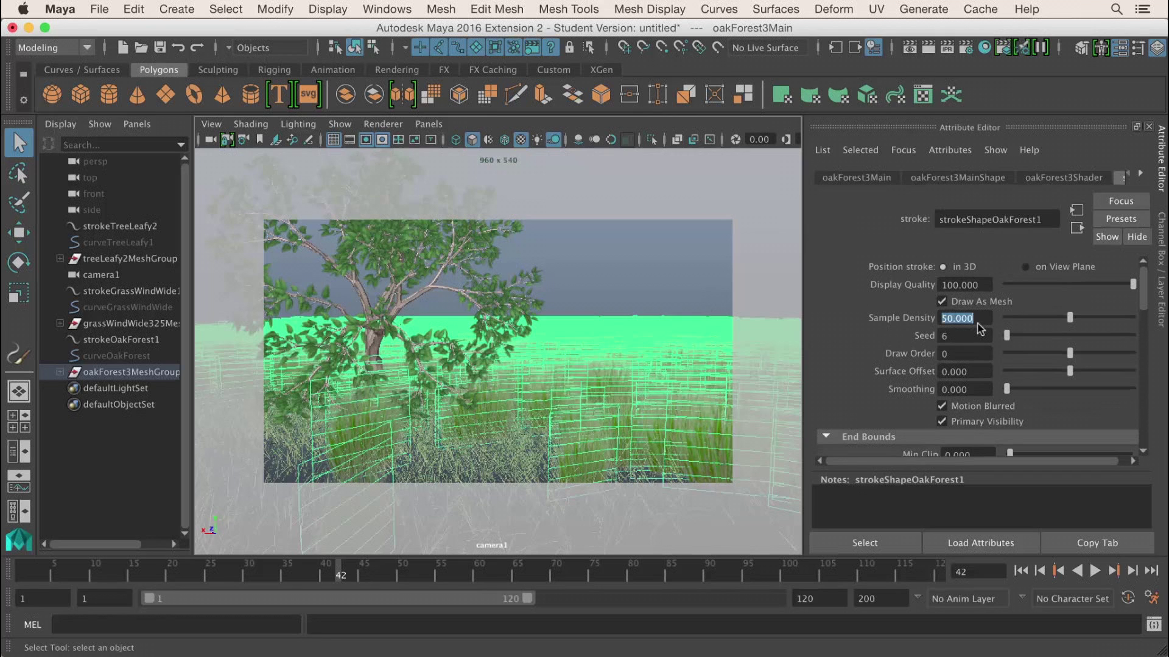
type("20")
key("Return")
left_click(683, 268)
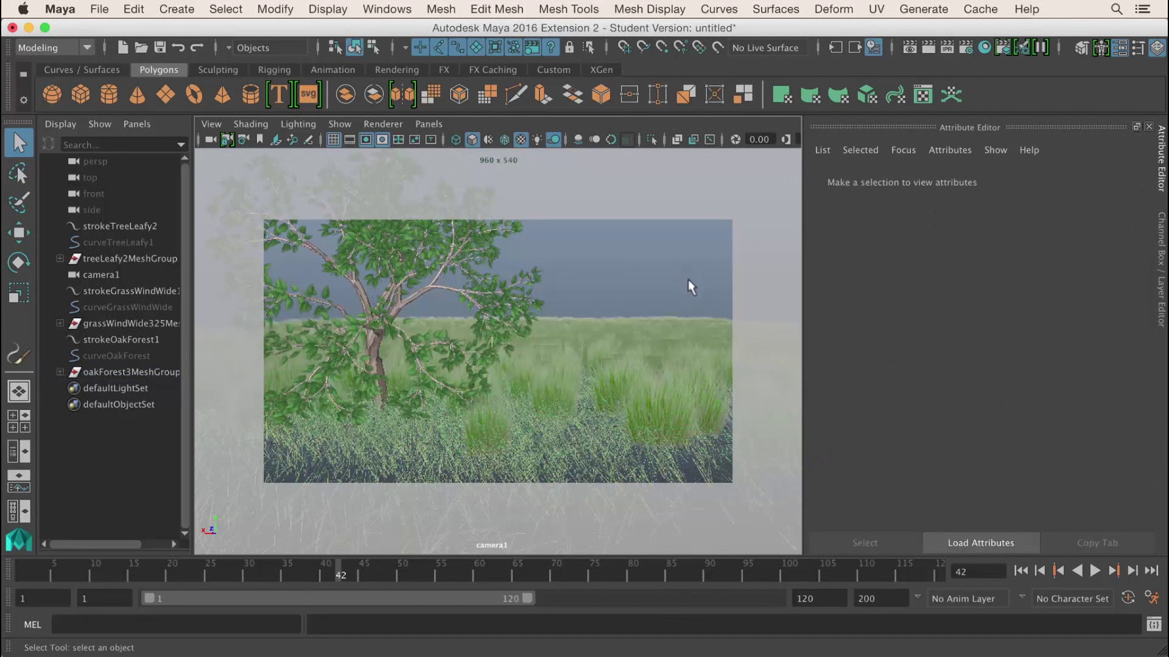
mouse_move(690, 293)
left_mouse_down("alt")
mouse_move(694, 323)
mouse_move(695, 290)
left_mouse_up("alt")
right_click_drag(696, 292, 670, 308, "alt")
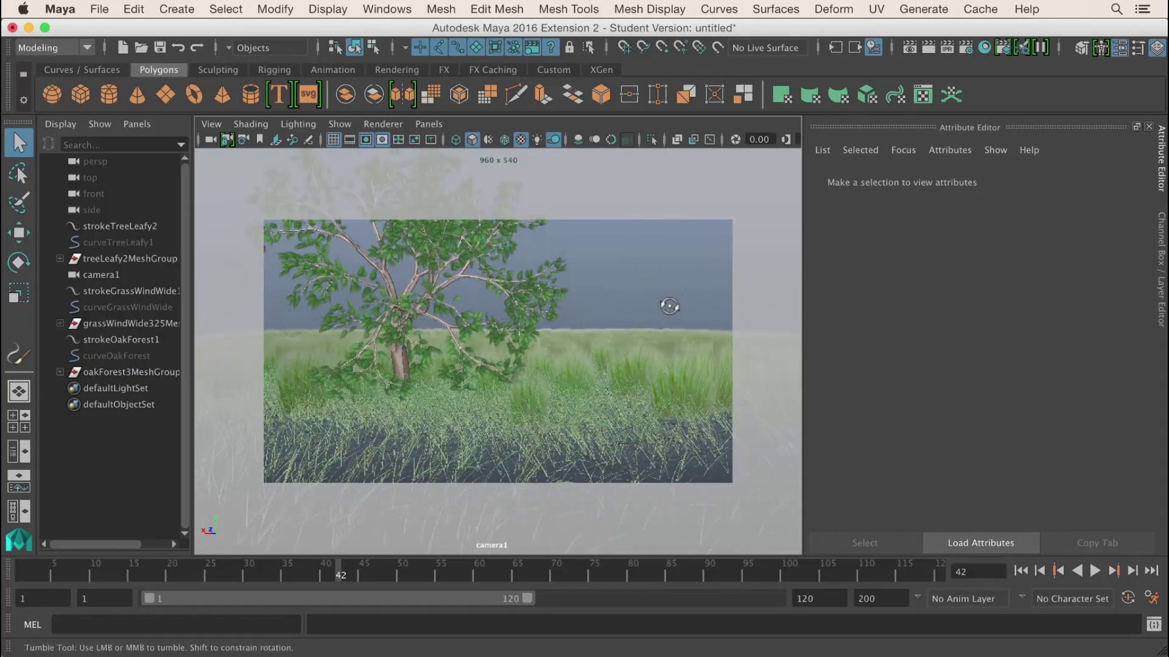
left_click_drag(669, 306, 670, 307, "alt")
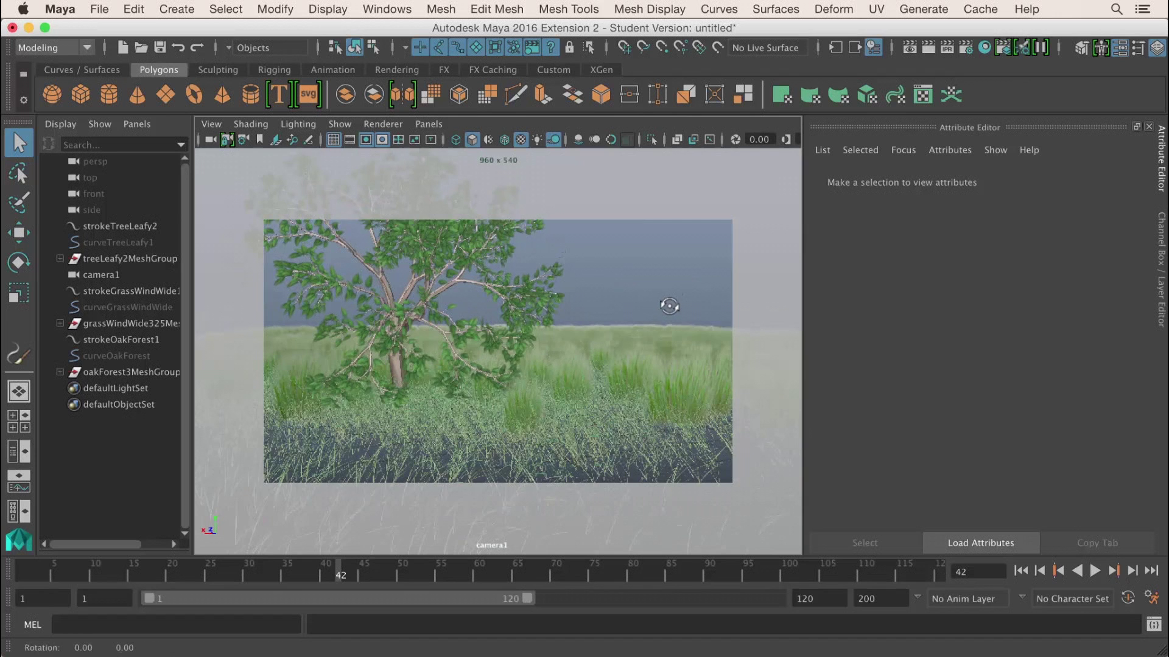
- Set the tube creation Length Min of the oakForest3 brush to 0 and clear the selection
left_click(690, 349)
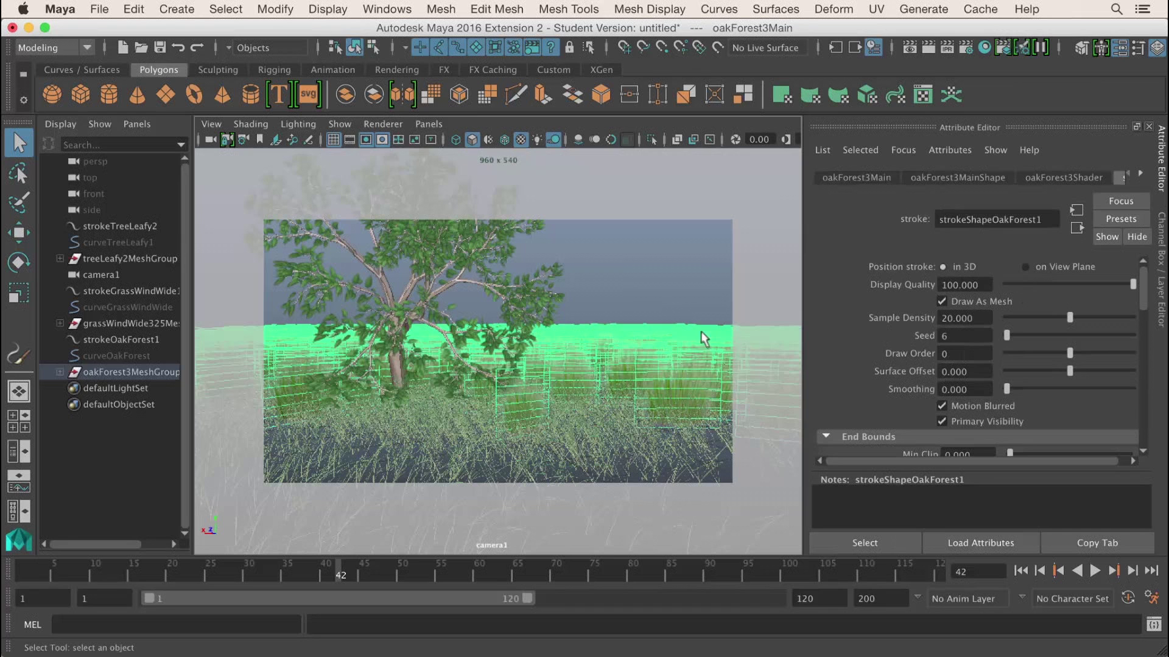
left_click(1140, 174)
left_click(1139, 174)
left_click(1140, 174)
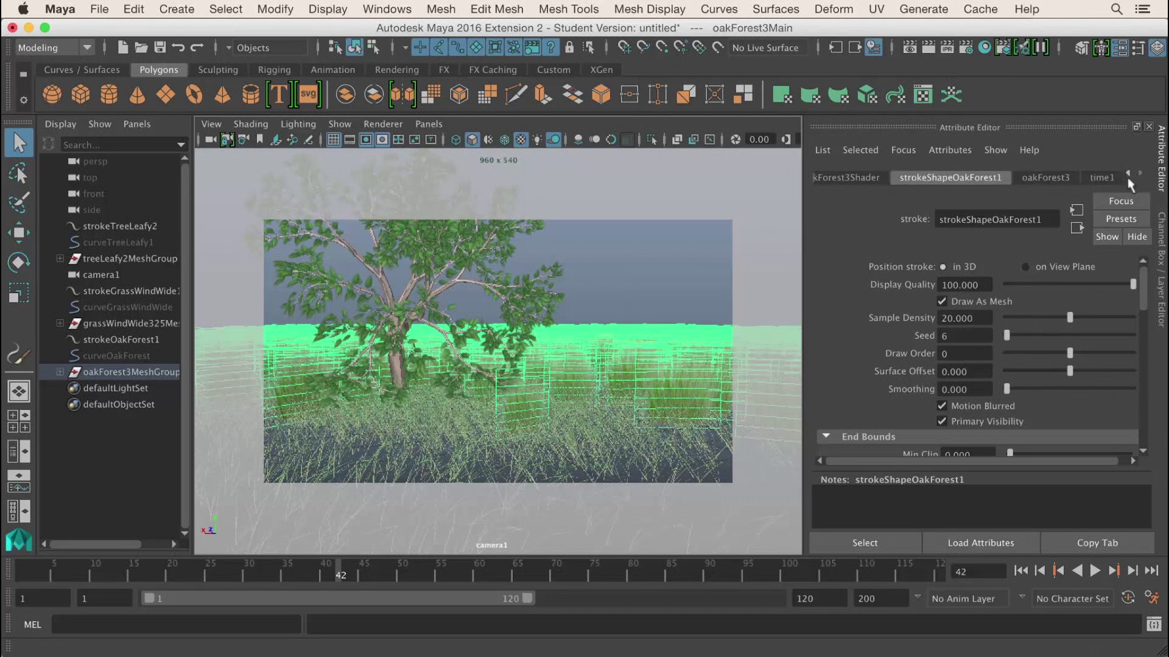
left_click(1068, 180)
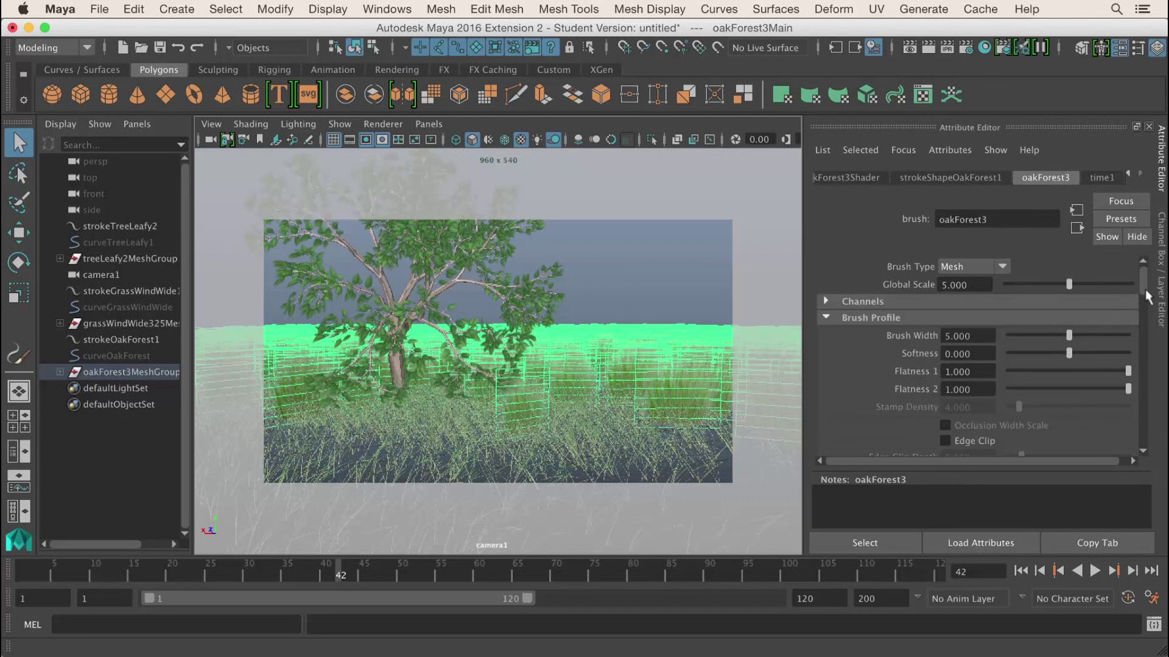
mouse_move(1144, 293)
left_mouse_down()
mouse_move(1142, 350)
mouse_move(1145, 323)
left_mouse_up()
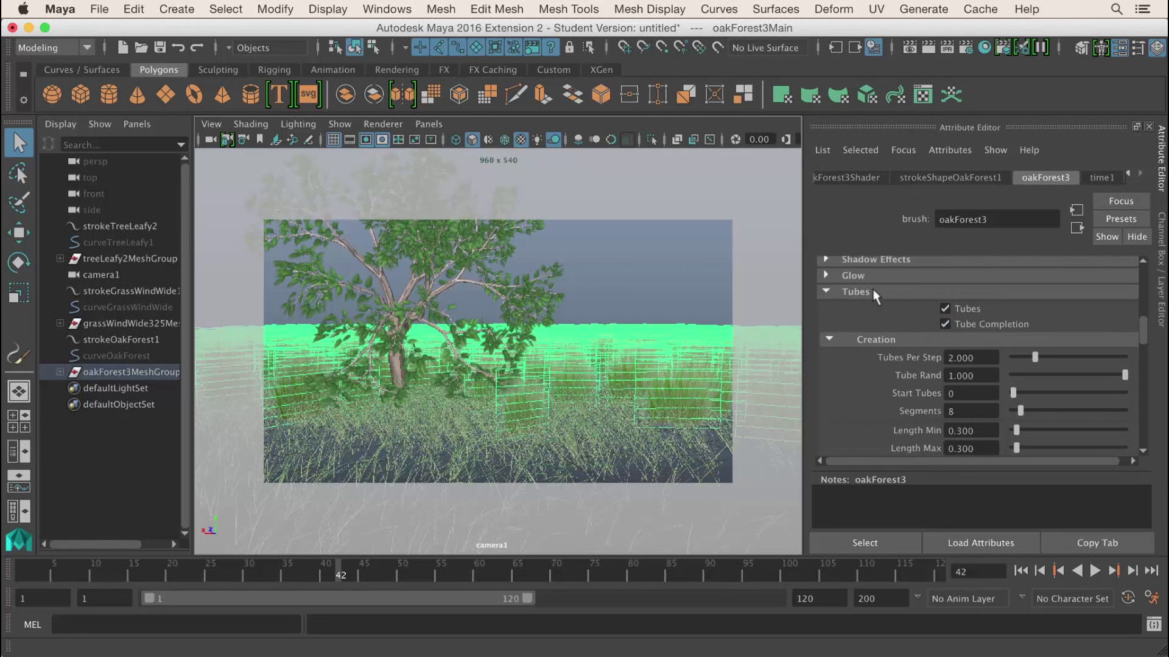
left_click_drag(1146, 337, 1143, 348)
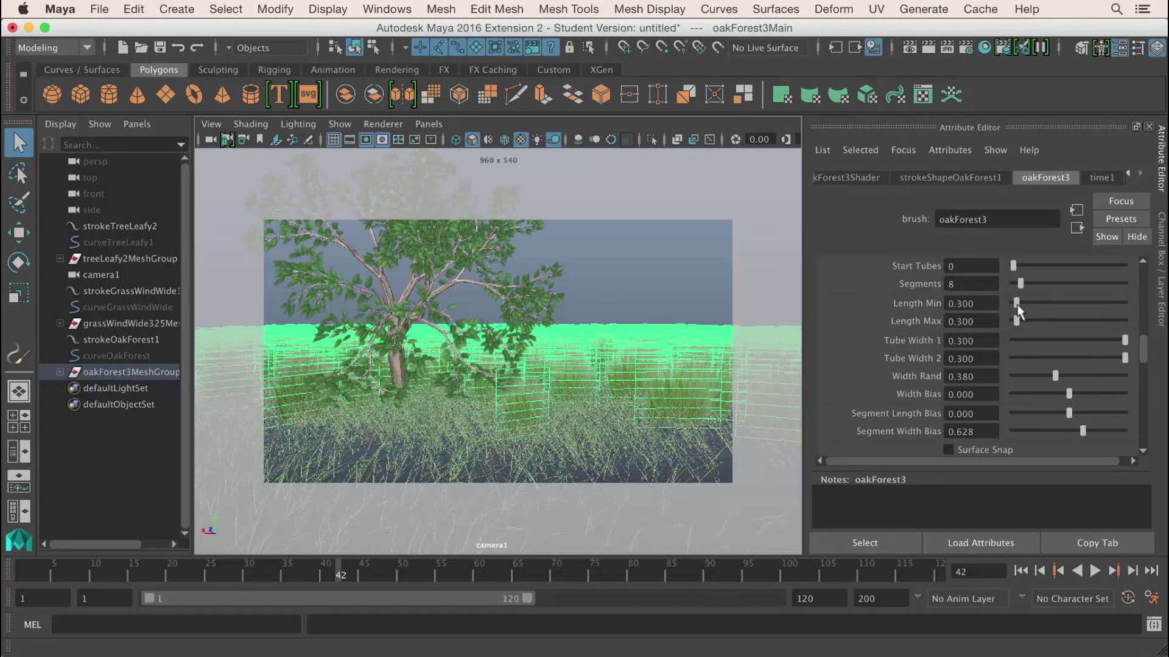
left_click_drag(1017, 304, 1012, 304)
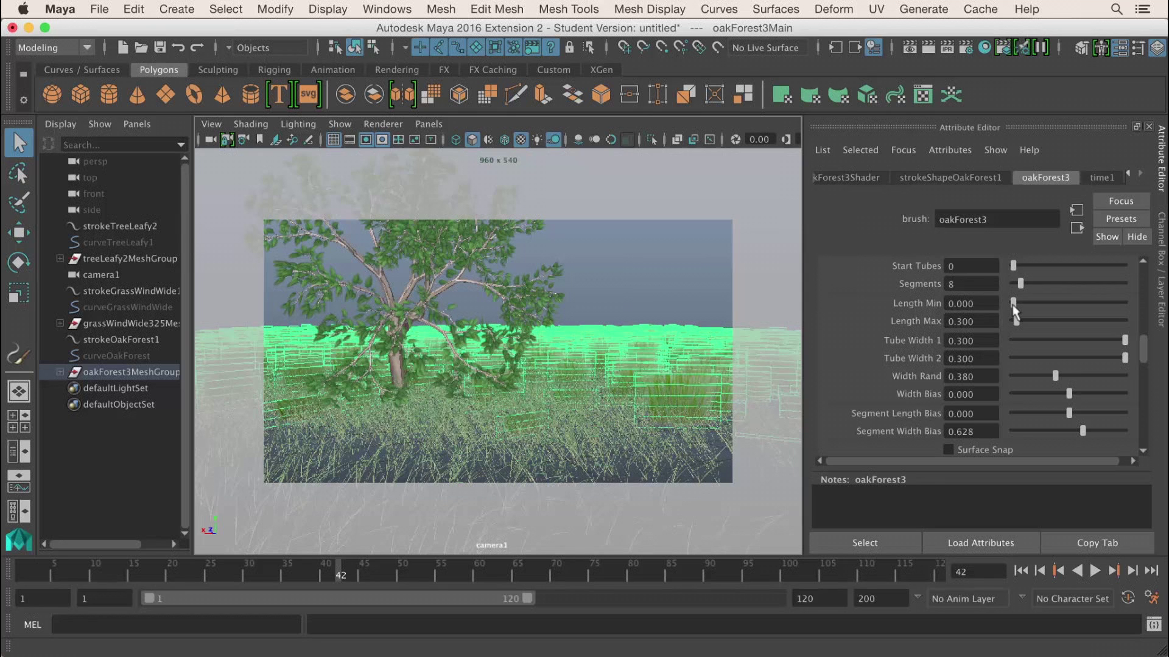
left_click(621, 275)
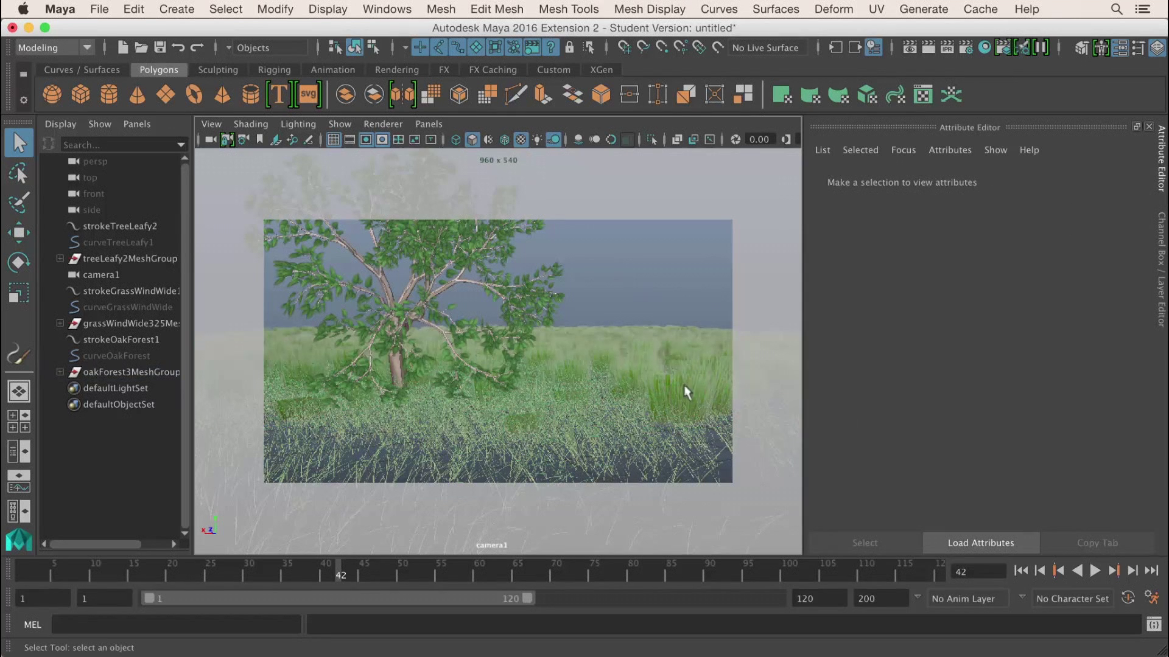
- Frame the grass beside the tree in the camera view and select the oak forest grass mesh
right_click_drag(600, 395, 684, 404, "alt")
right_click_drag(649, 351, 611, 352, "alt")
middle_click_drag(612, 352, 661, 348, "alt")
left_click(669, 335)
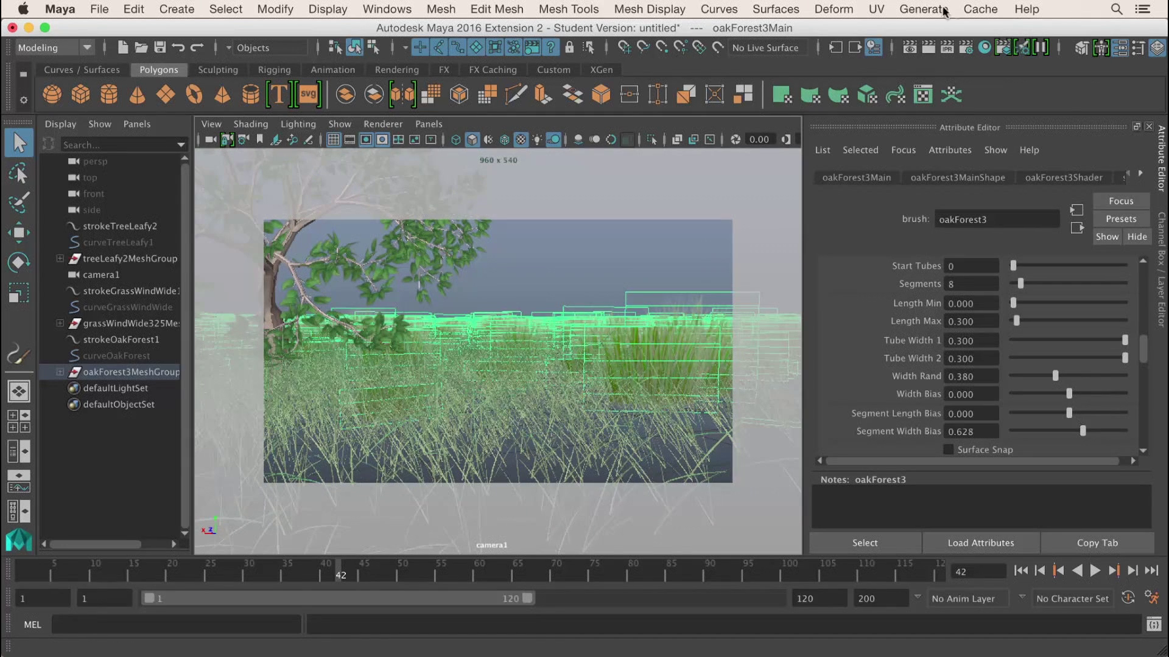
- Set Segments to 1 in the selected mesh's Paint Effects Mesh Quality settings and clear the selection
left_click(923, 10)
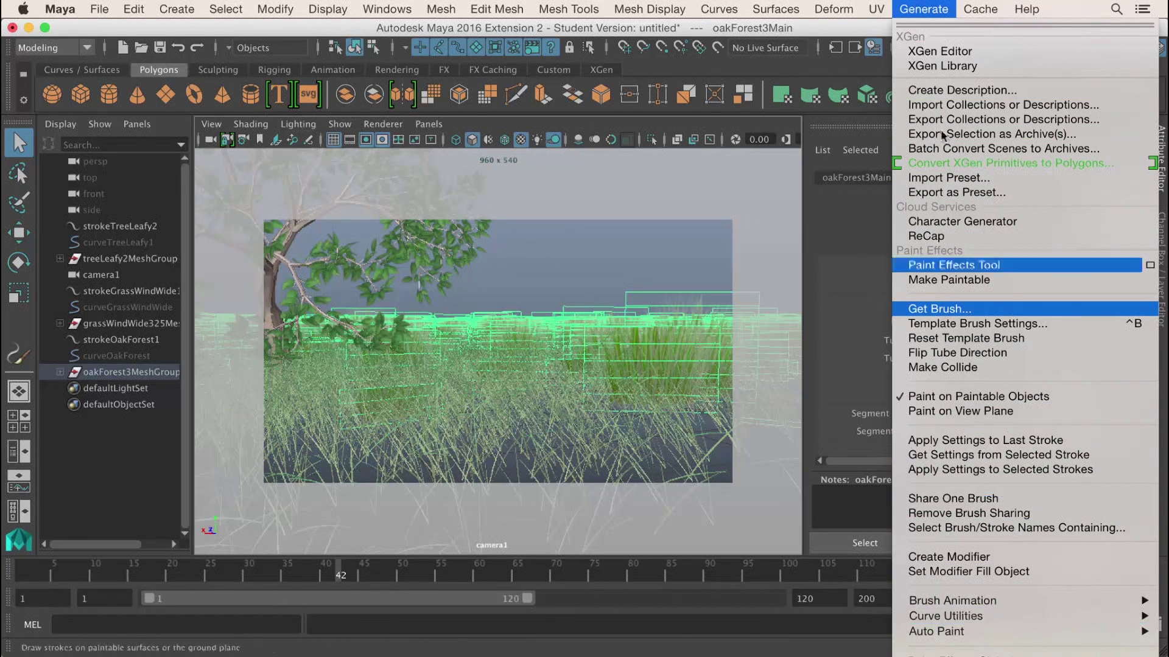
left_click(946, 24)
left_click_drag(951, 29, 947, 5)
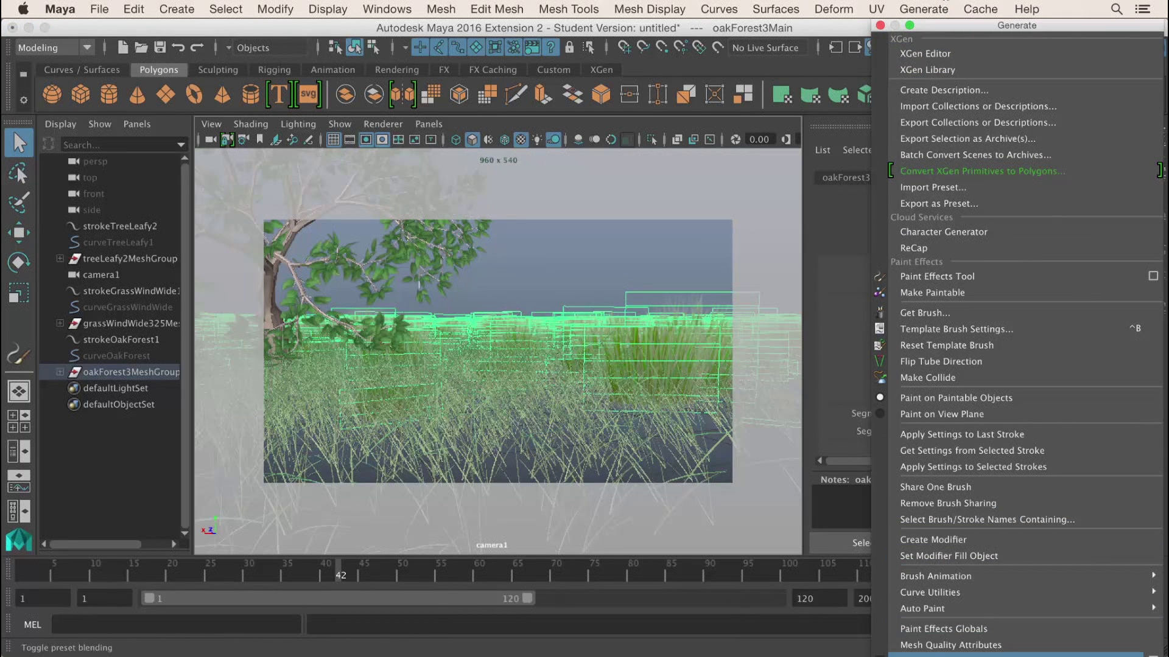
left_click(941, 645)
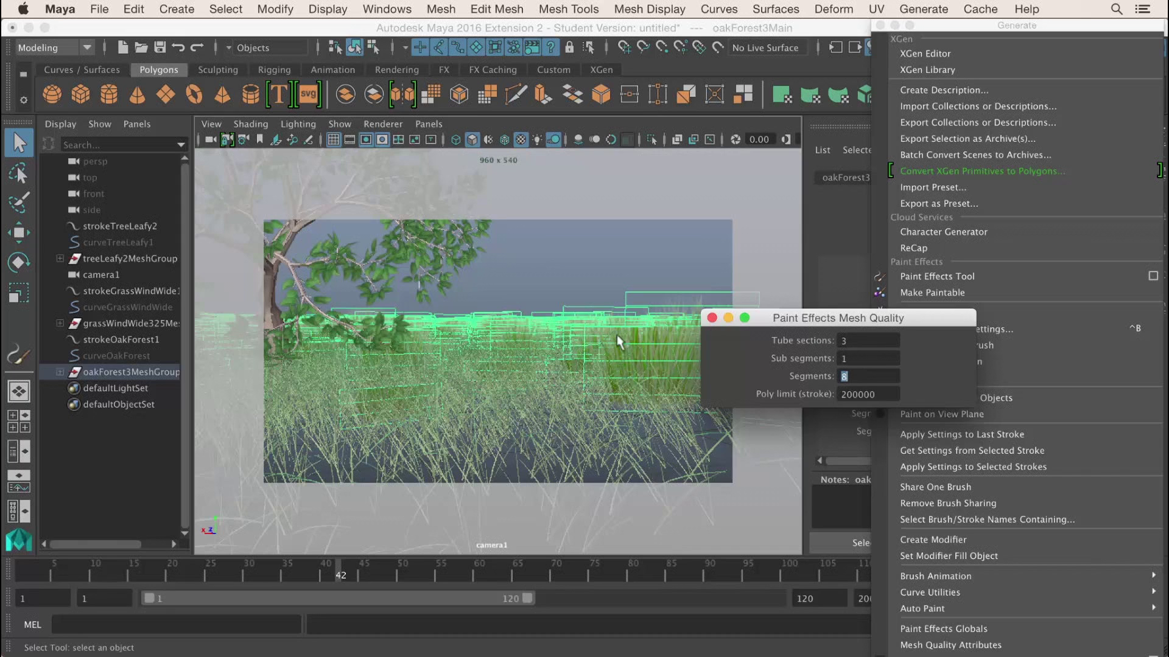
type("1")
key("Return")
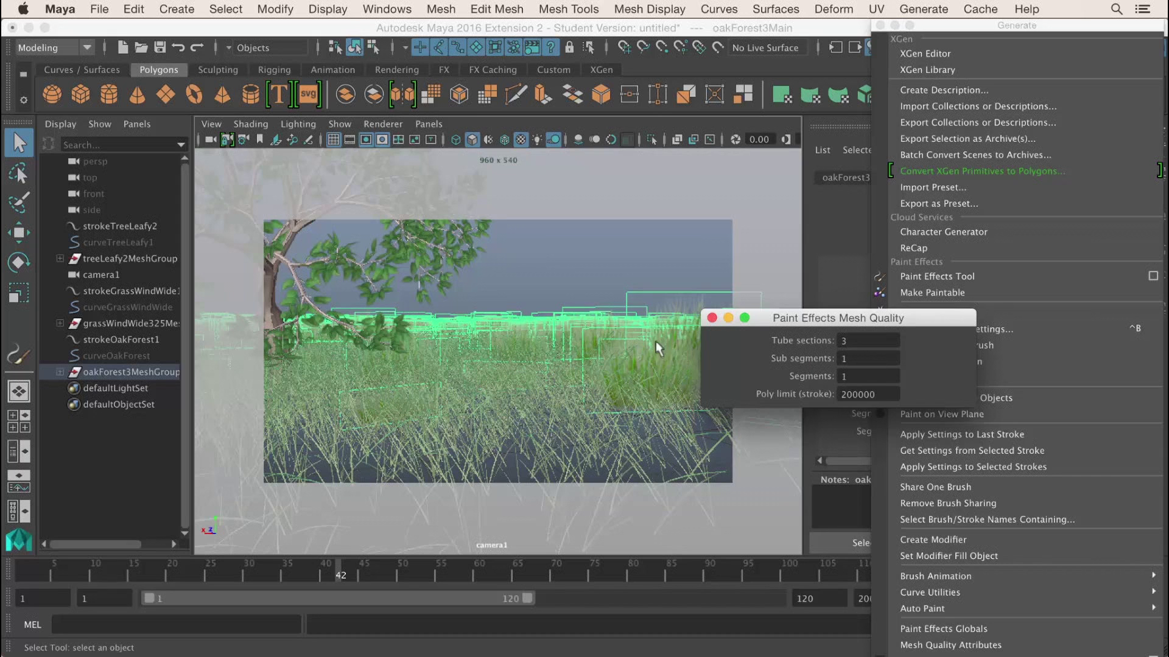
left_click(711, 318)
left_click(683, 261)
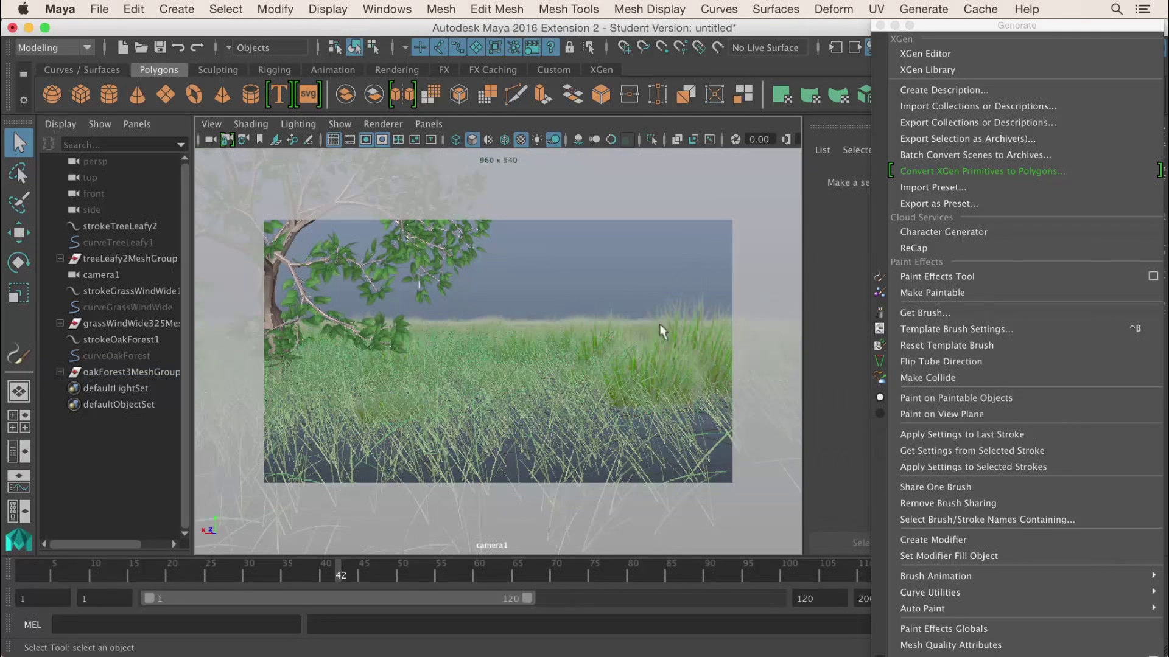
left_click(879, 25)
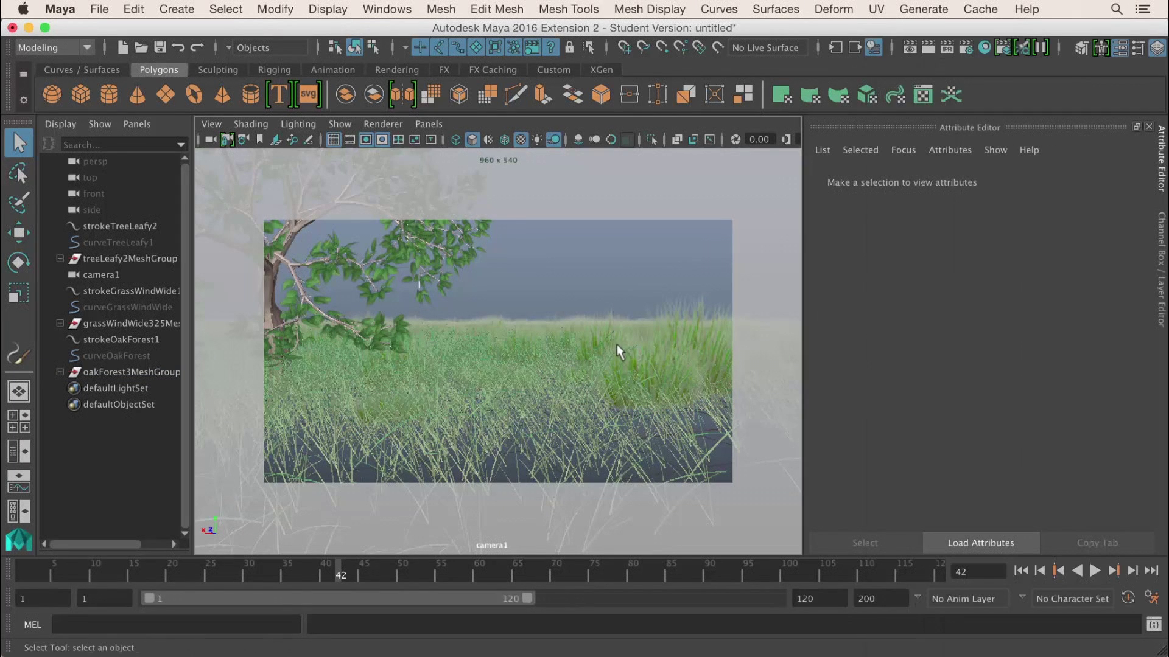
- Create a polygon plane and scale it up uniformly to form the ground beneath the tree and grass
middle_click_drag(634, 338, 586, 351, "alt")
left_click_drag(586, 352, 626, 364, "alt")
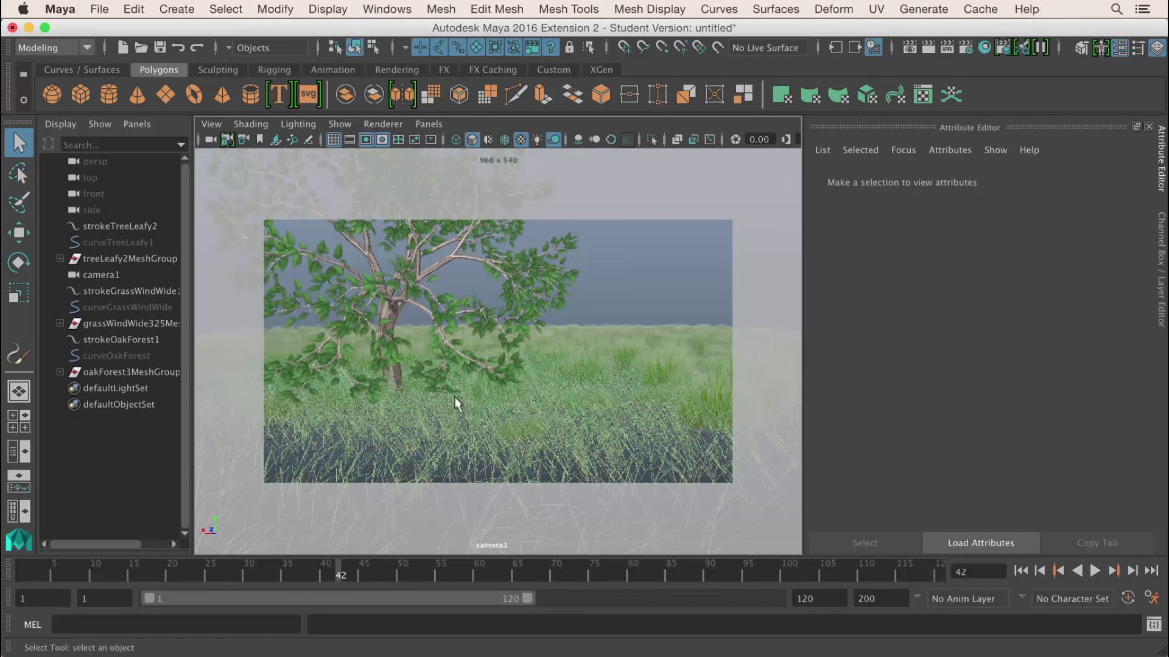
left_click(165, 94)
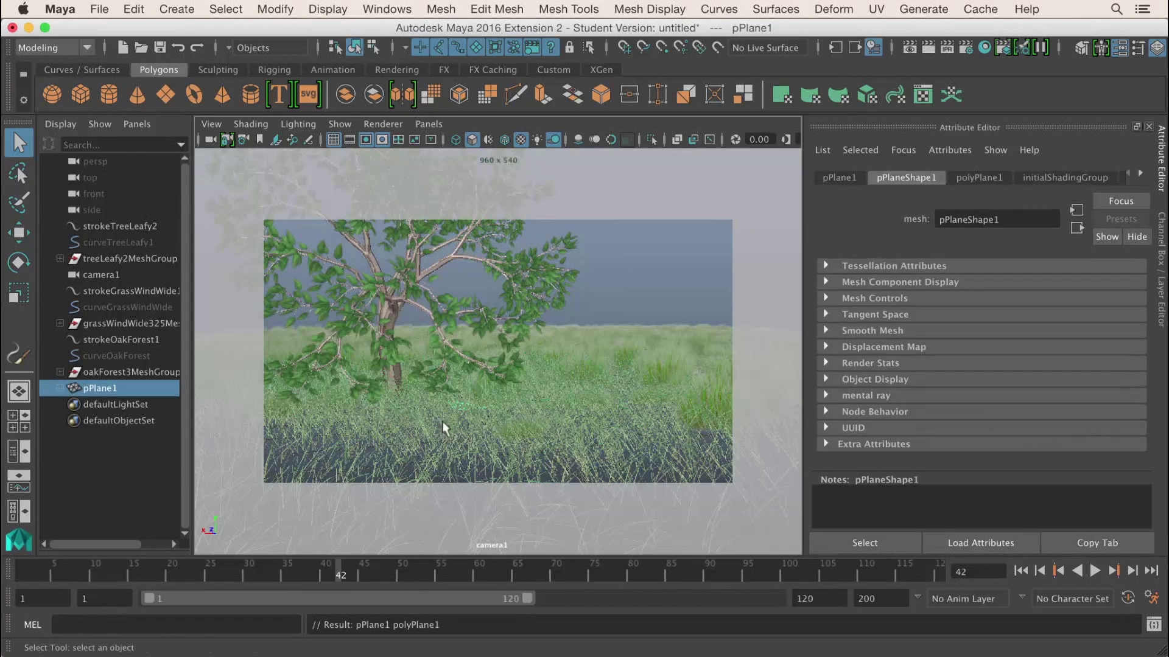
key("e")
key("r")
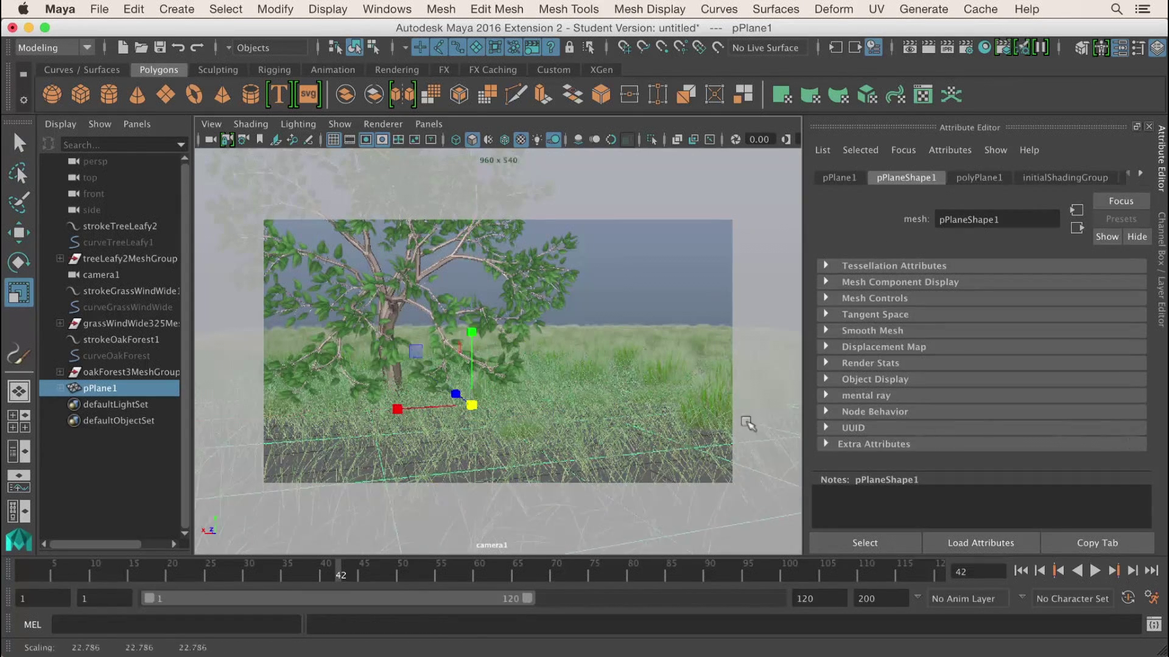
left_click_drag(473, 406, 667, 367)
- Switch to the perspective view and enlarge the ground plane further so it reaches more of the grass clumps
key("space")
key("f")
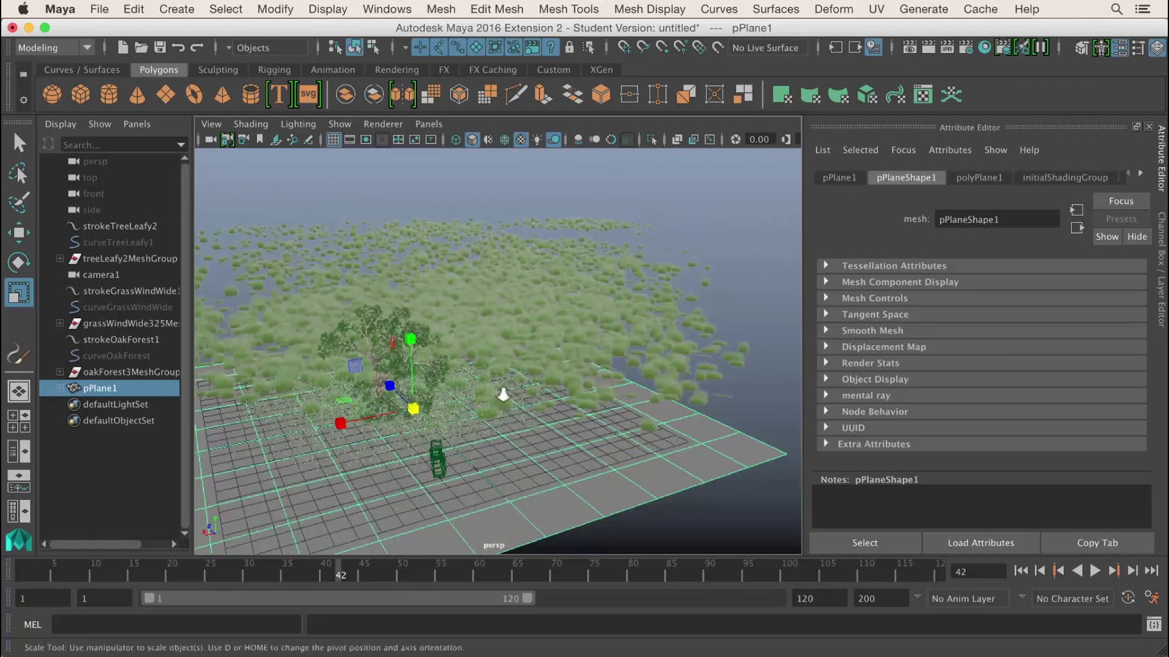
right_click_drag(519, 395, 466, 412, "alt")
left_click_drag(466, 412, 454, 438, "alt")
right_click_drag(454, 438, 448, 408, "alt")
key("w")
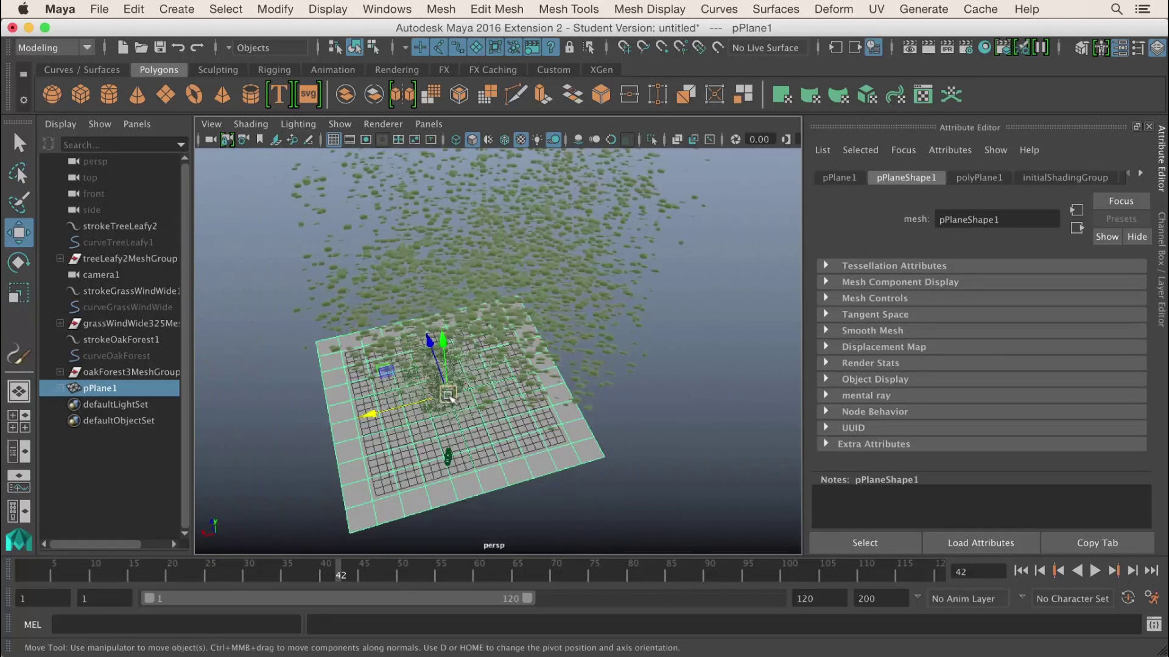
key("e")
key("r")
left_click_drag(449, 394, 476, 404)
- Move the ground plane horizontally back so it lies beneath more of the grass field
key("w")
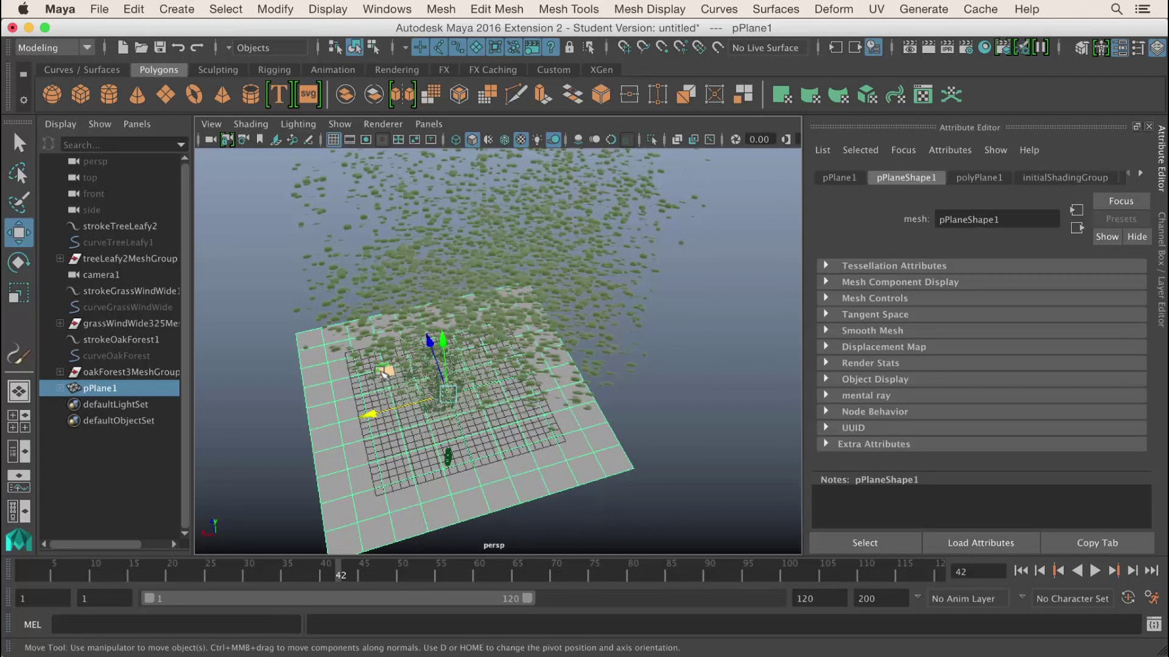
left_click_drag(384, 371, 381, 339, "alt")
right_click_drag(639, 427, 547, 400, "alt")
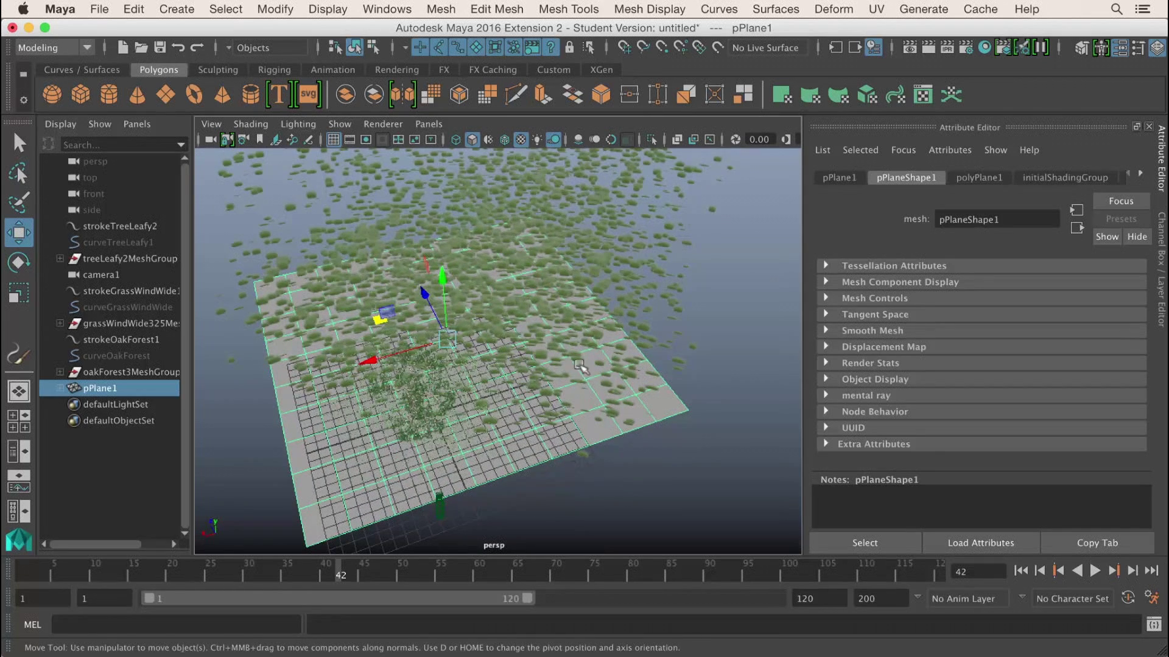
left_click_drag(556, 446, 658, 455, "alt")
- Load the groundCover.mel brush from the PlantsMesh Paint Effects examples as the current brush
left_click(924, 9)
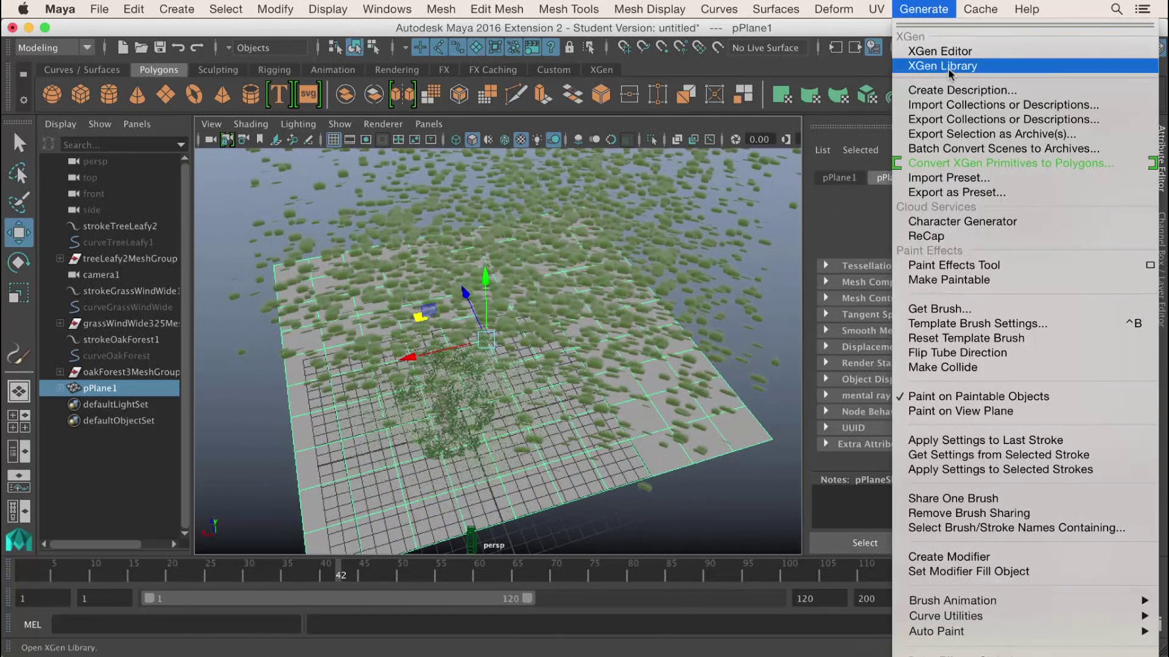
left_click(977, 309)
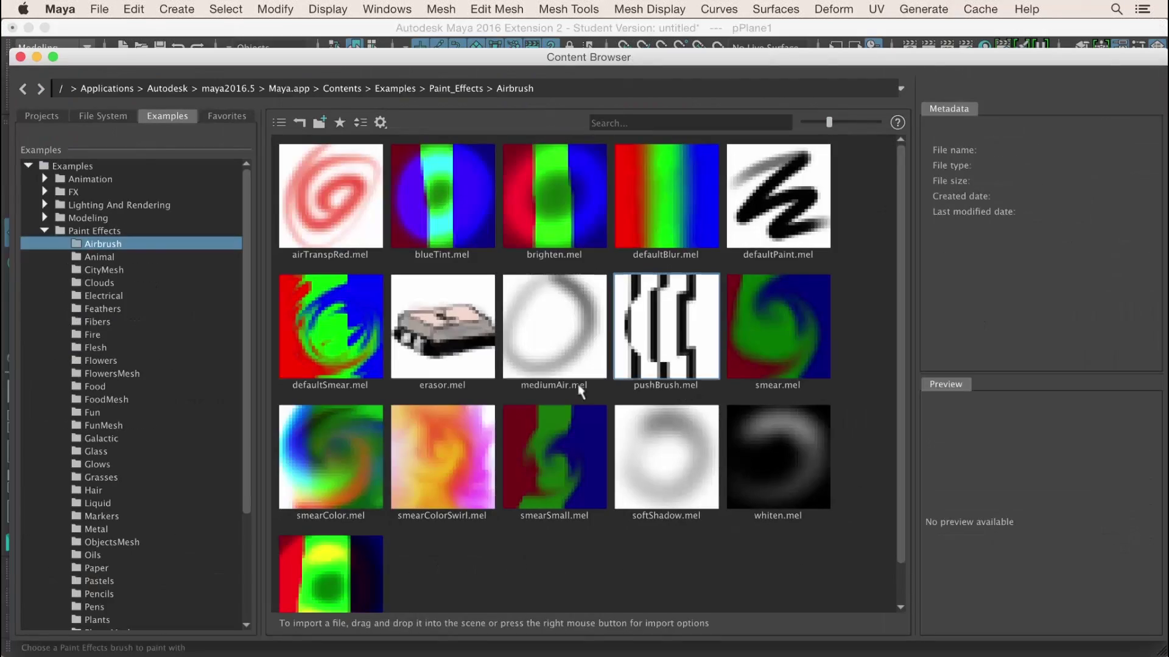
left_click_drag(248, 373, 248, 457)
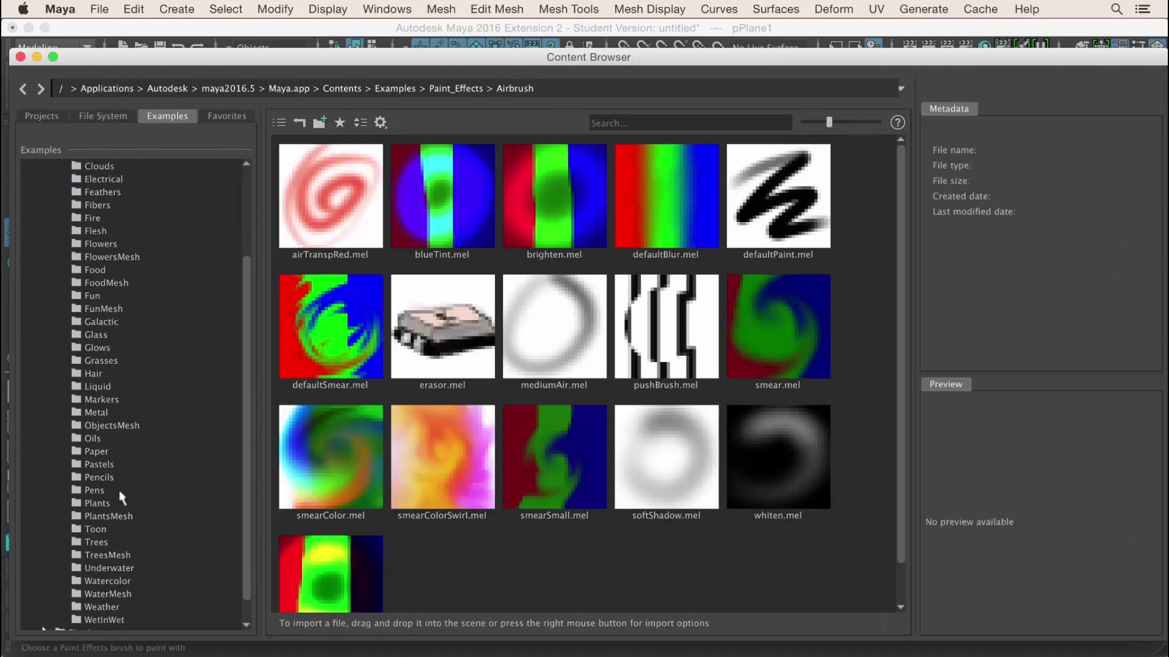
left_click(112, 518)
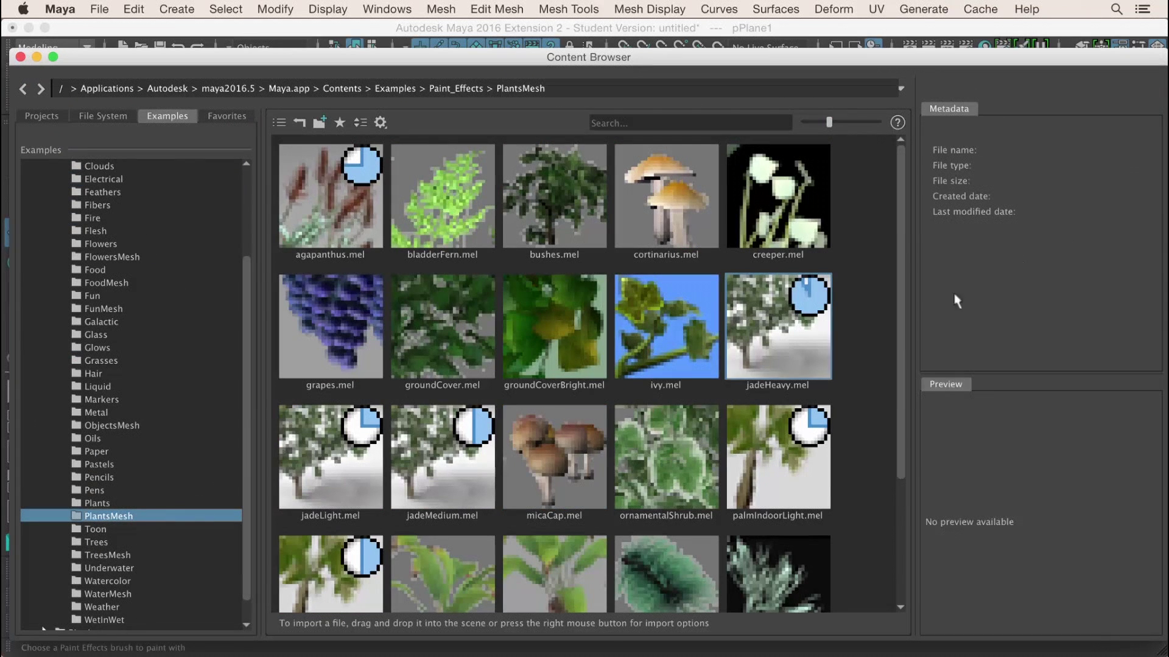
scroll(835, 374, "down", 3)
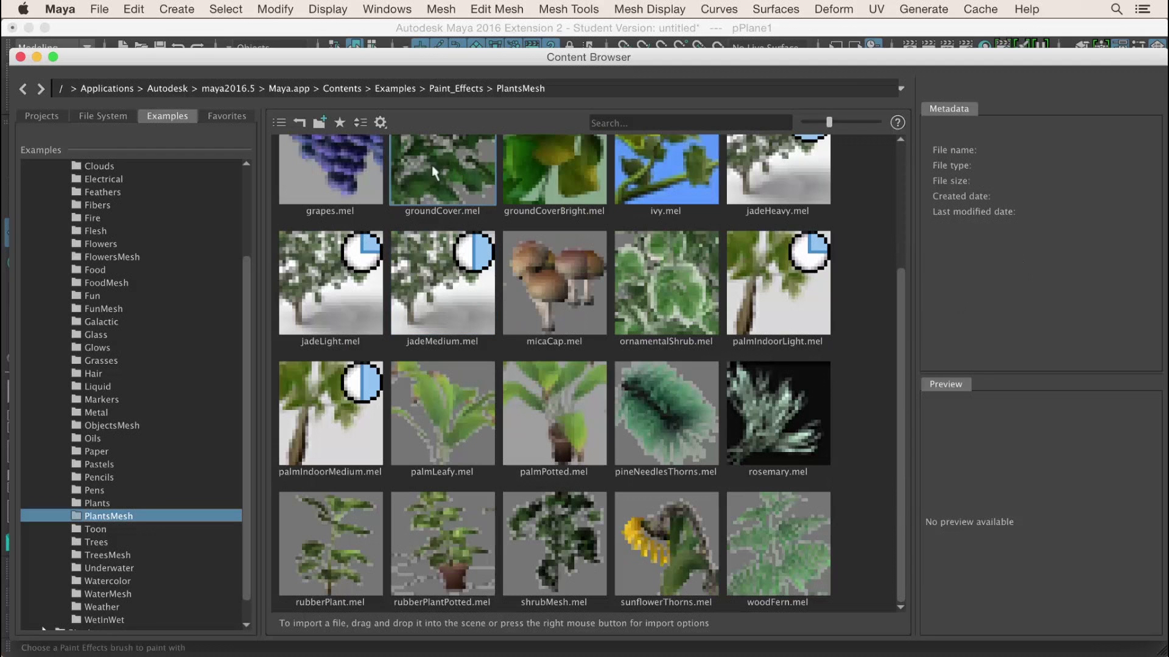
left_click(466, 179)
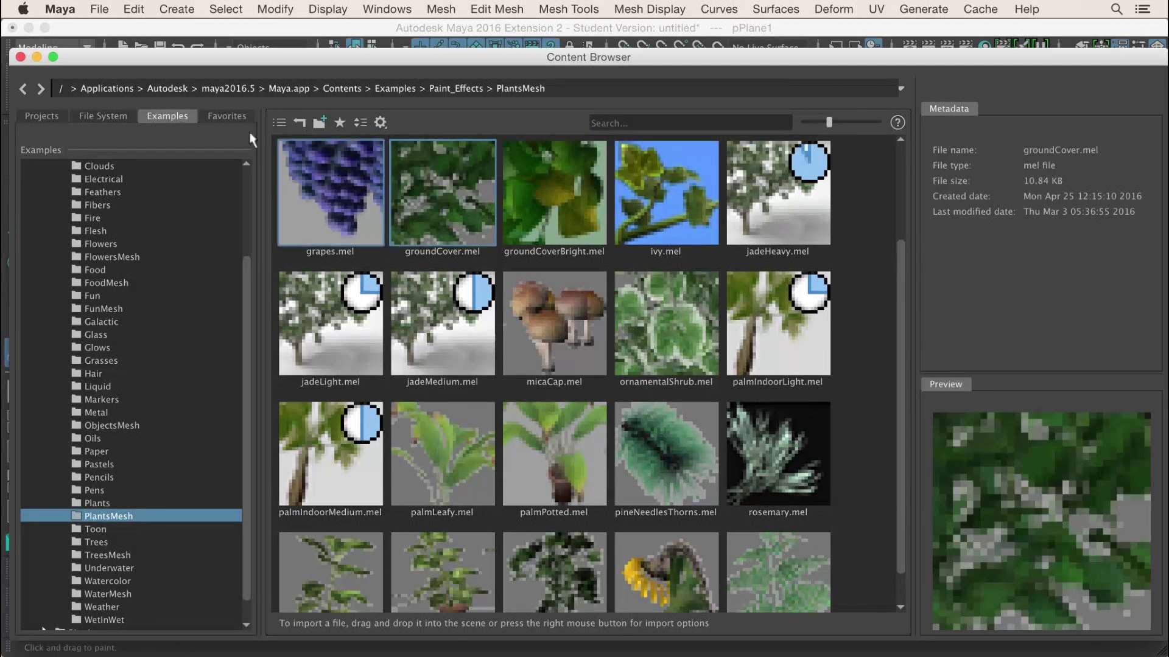
left_click(19, 58)
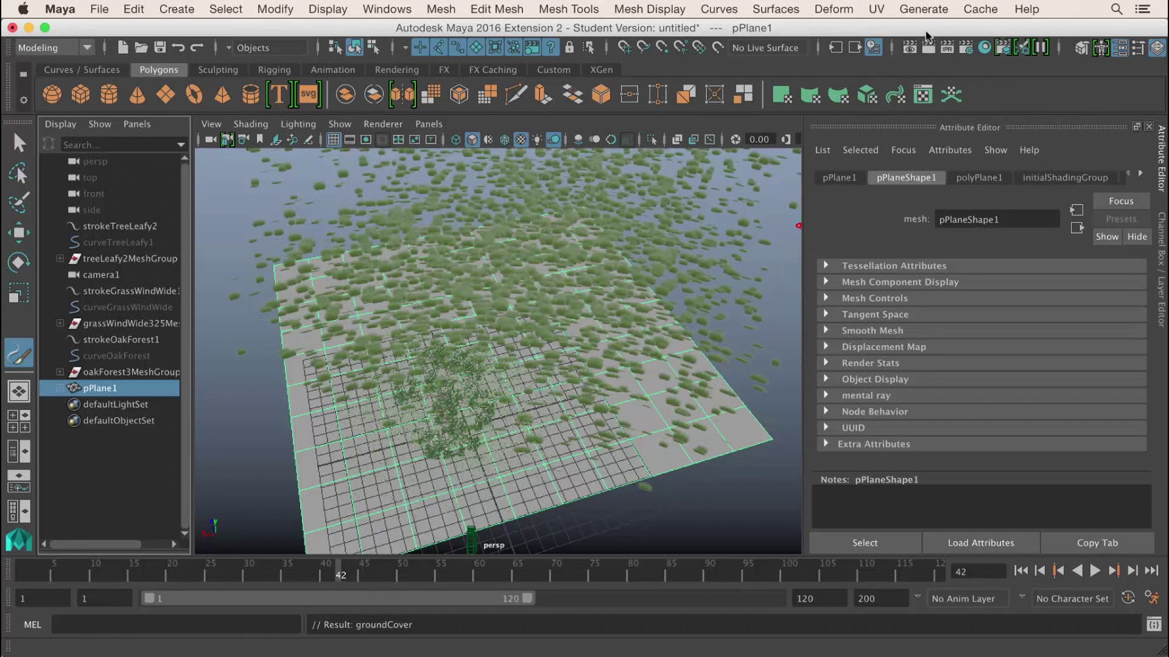
- Open the Auto Paint Random options for the selected plane and reset them to defaults
left_click(925, 9)
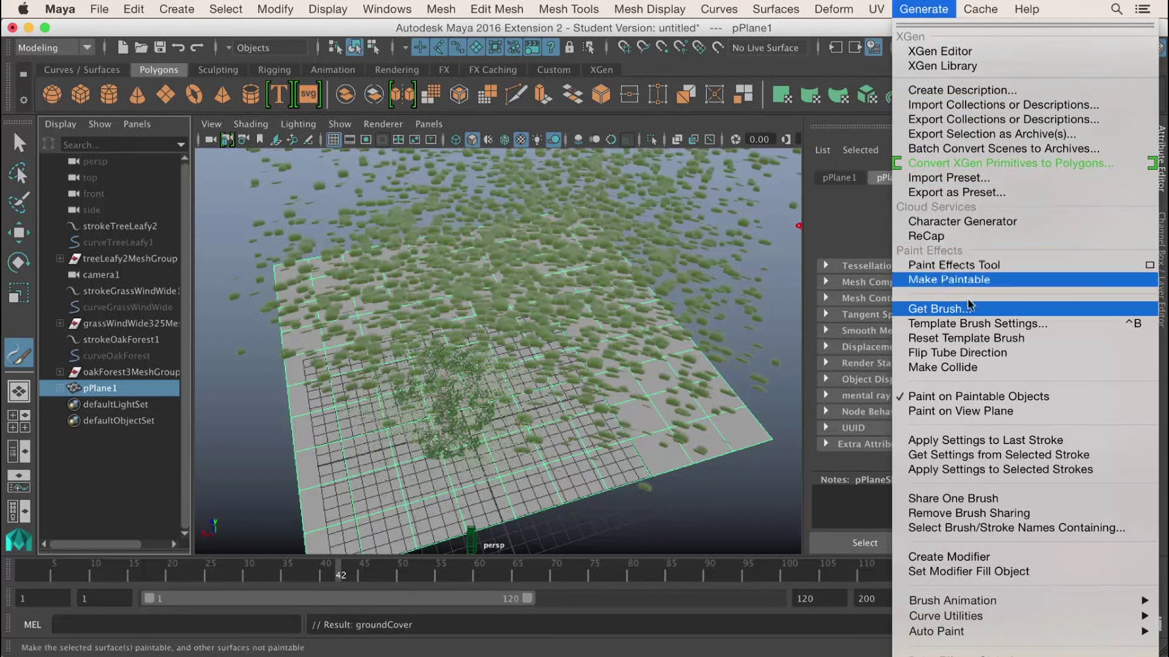
mouse_move(949, 637)
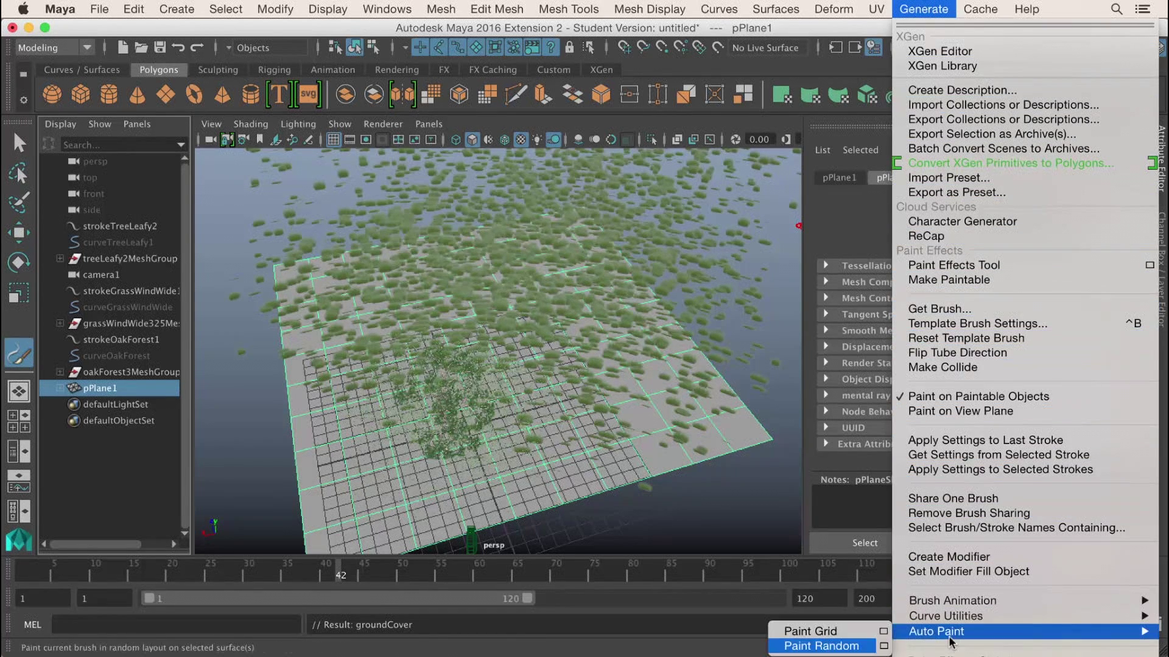
left_click(855, 642)
mouse_move(913, 631)
left_click(883, 647)
left_click(741, 194)
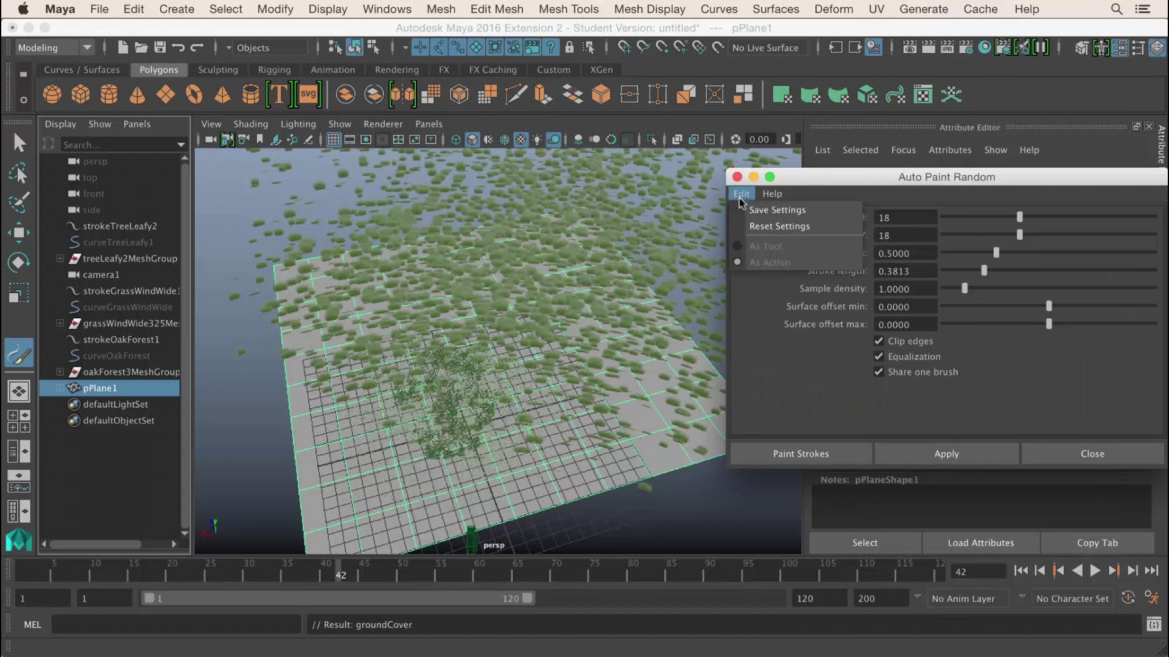
left_click(749, 226)
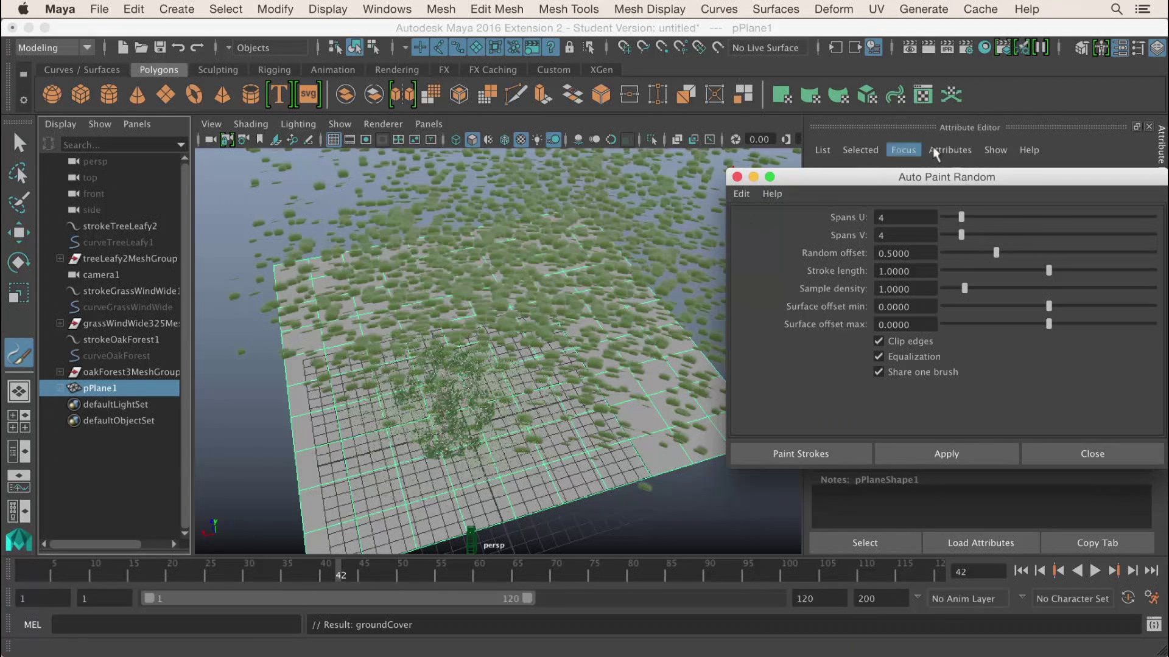
- Try auto-painting random ground cover strokes on the plane with Spans U and V set to 8, and undo them
double_click(918, 220)
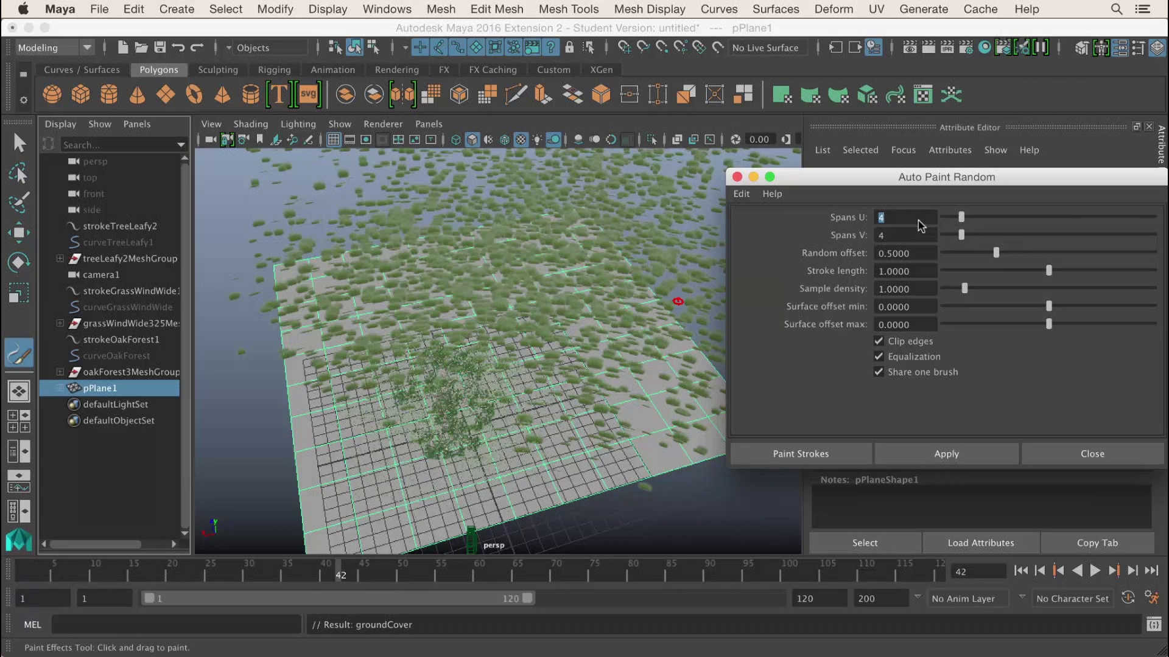
type("8")
left_click(915, 223)
left_click(986, 455)
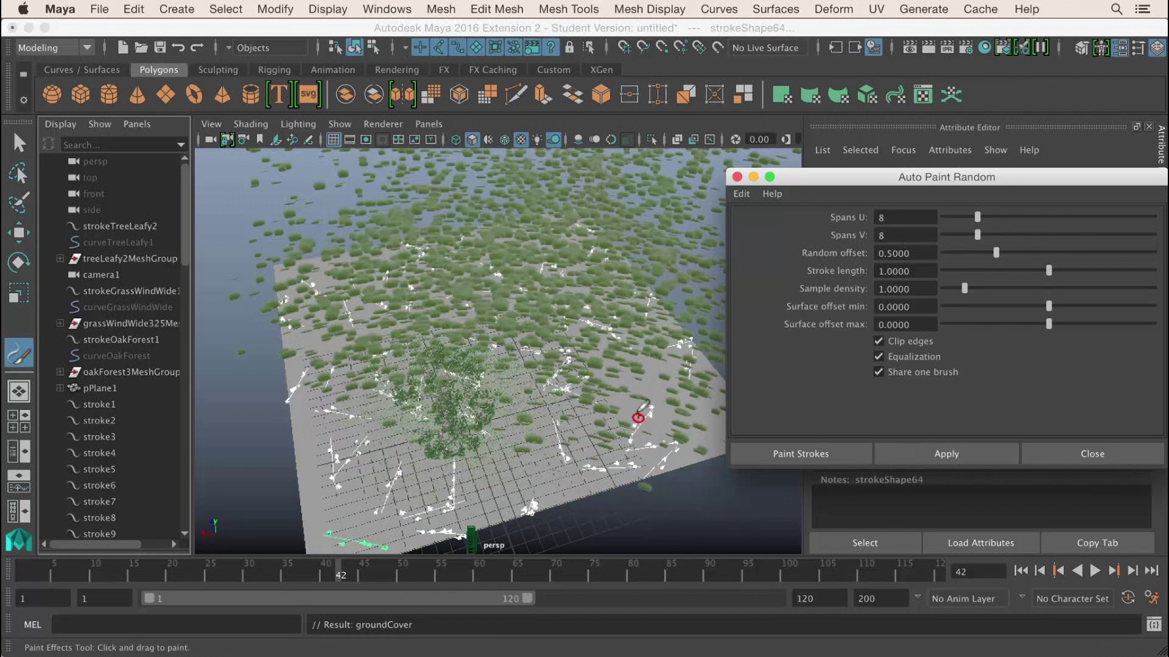
left_click(569, 129)
key("ctrl+z")
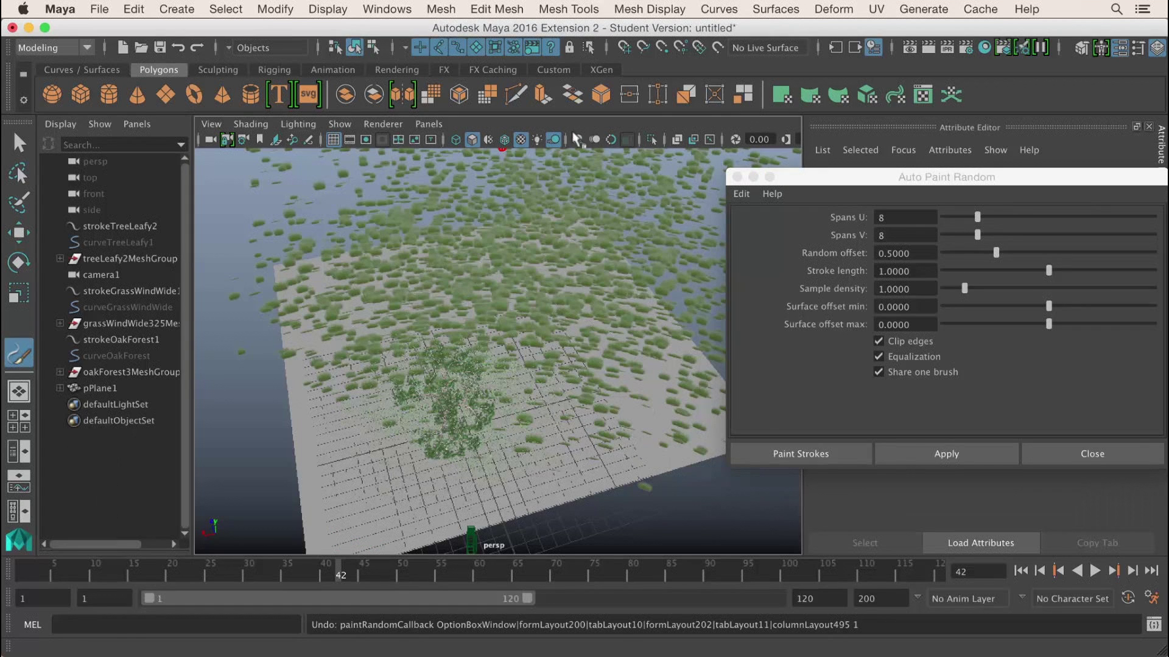
- Set Spans U and V to 4 and Stroke length to 0.2, and try painting the random strokes
left_click(915, 218)
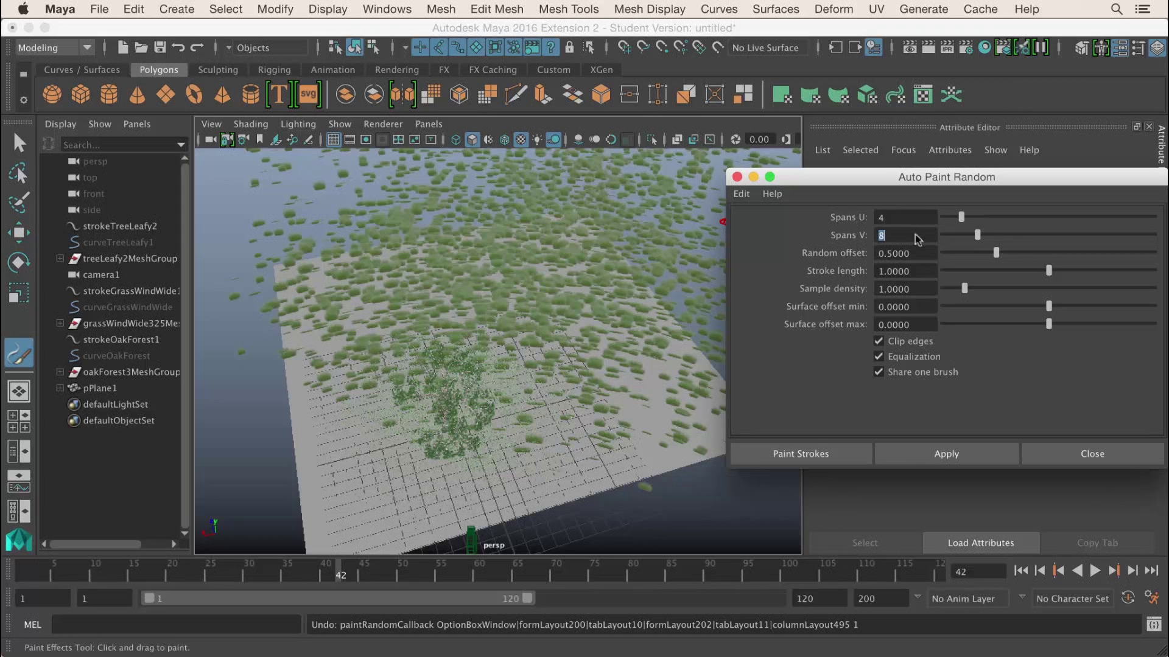
left_click(914, 222)
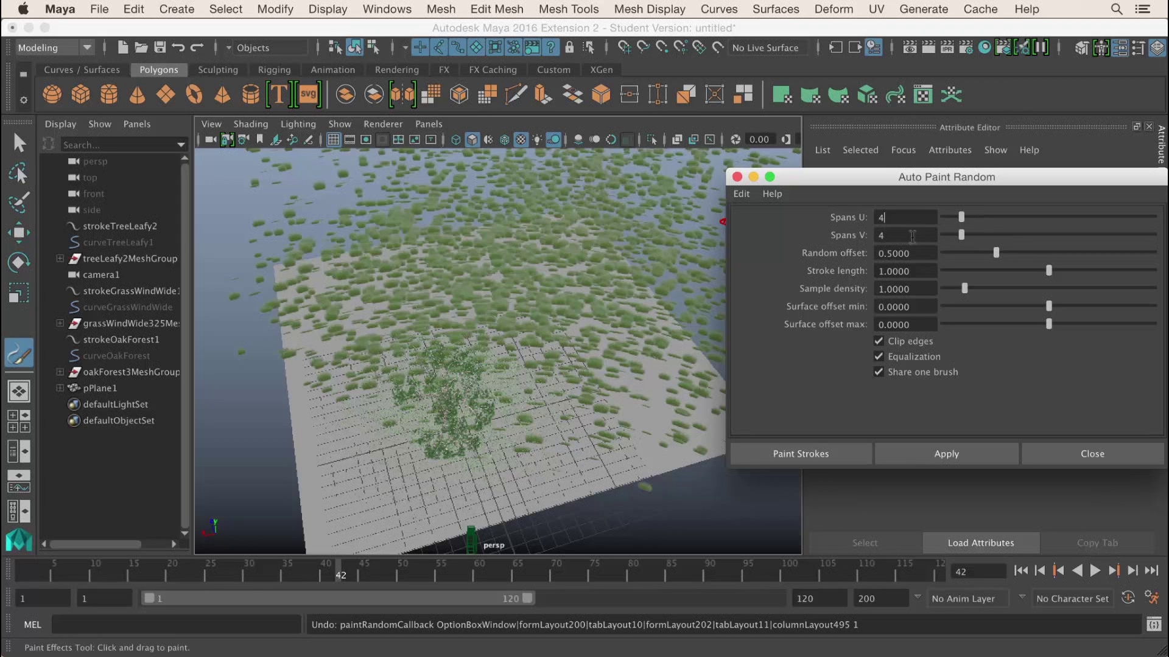
left_click(925, 273)
key("BackSpace")
left_click(762, 458)
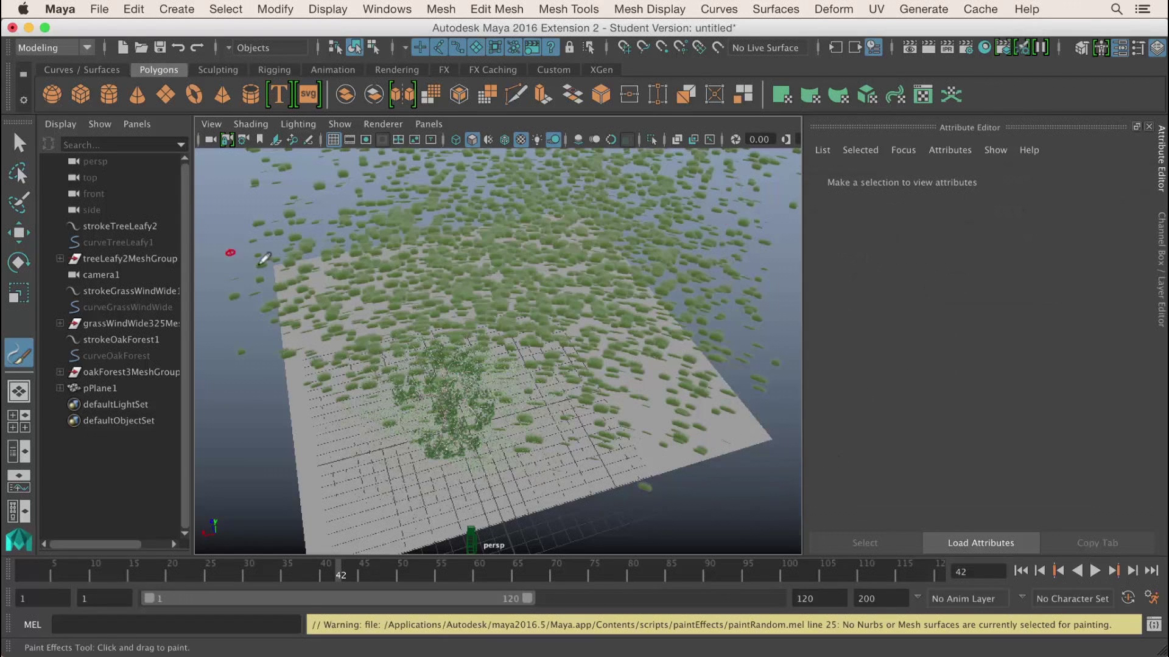
- Select the ground plane and auto-paint random groundCover strokes on it with Spans U and V of 4 and Stroke length 0.2
key("q")
left_click(746, 435)
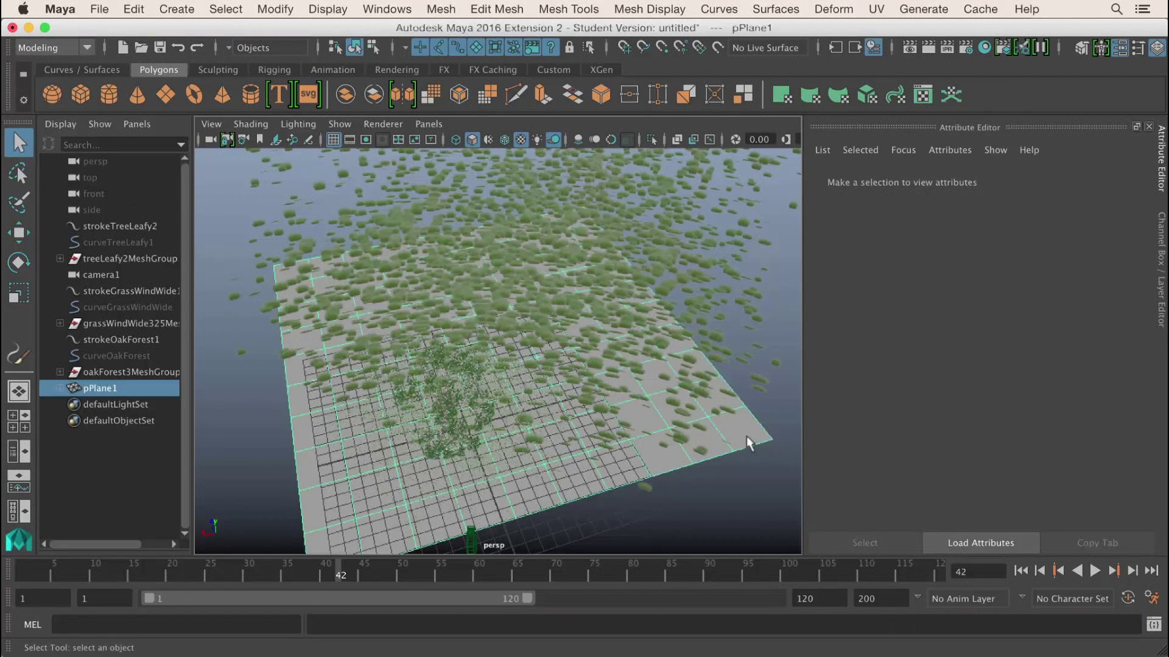
left_click(927, 14)
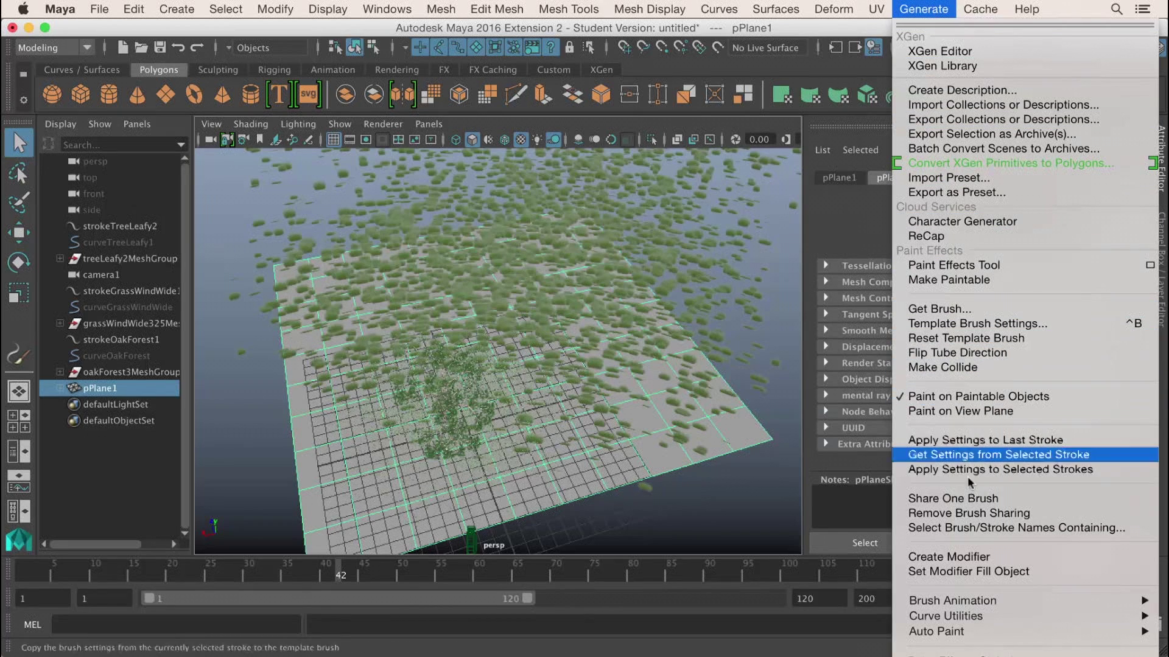
mouse_move(973, 633)
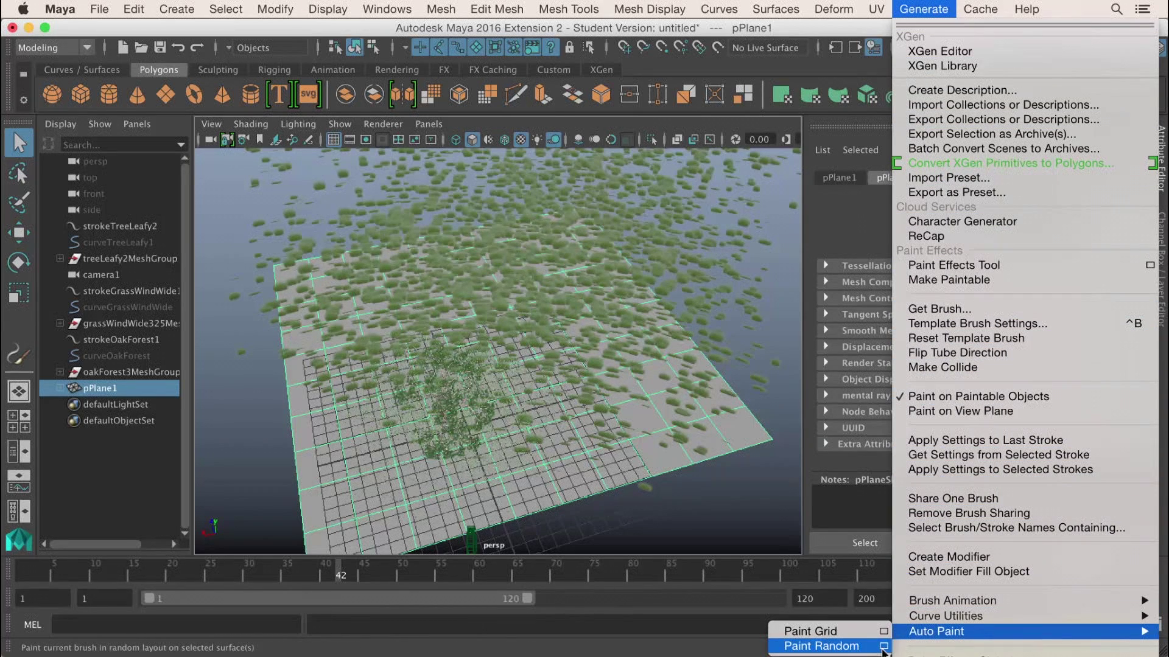
left_click(883, 647)
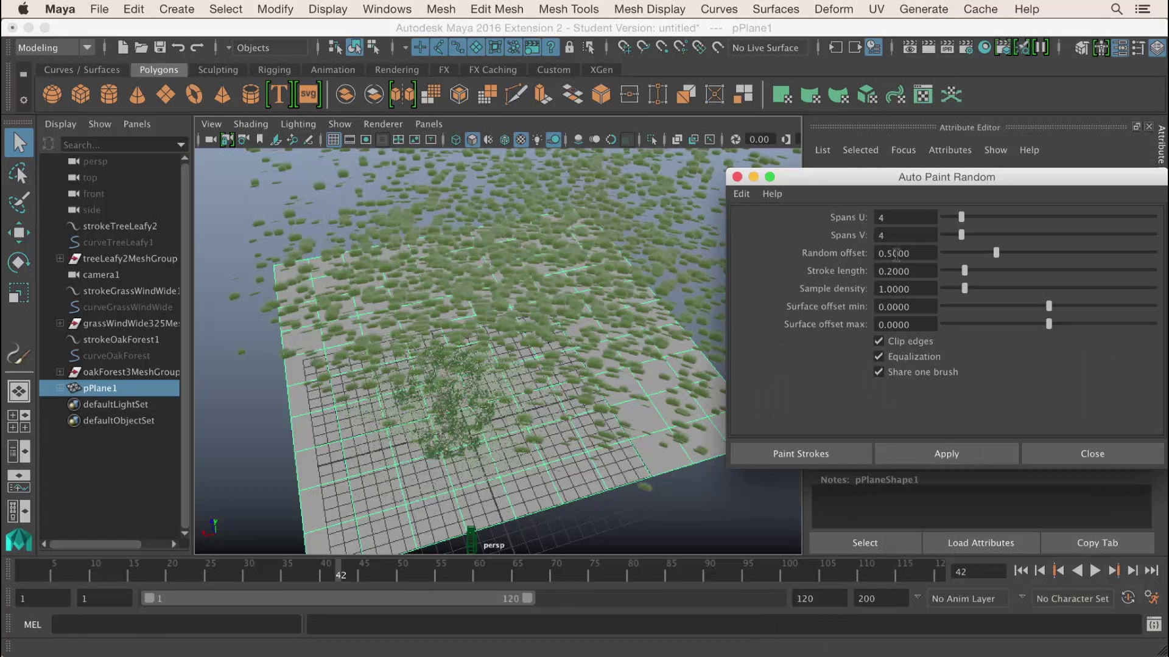
left_click(814, 453)
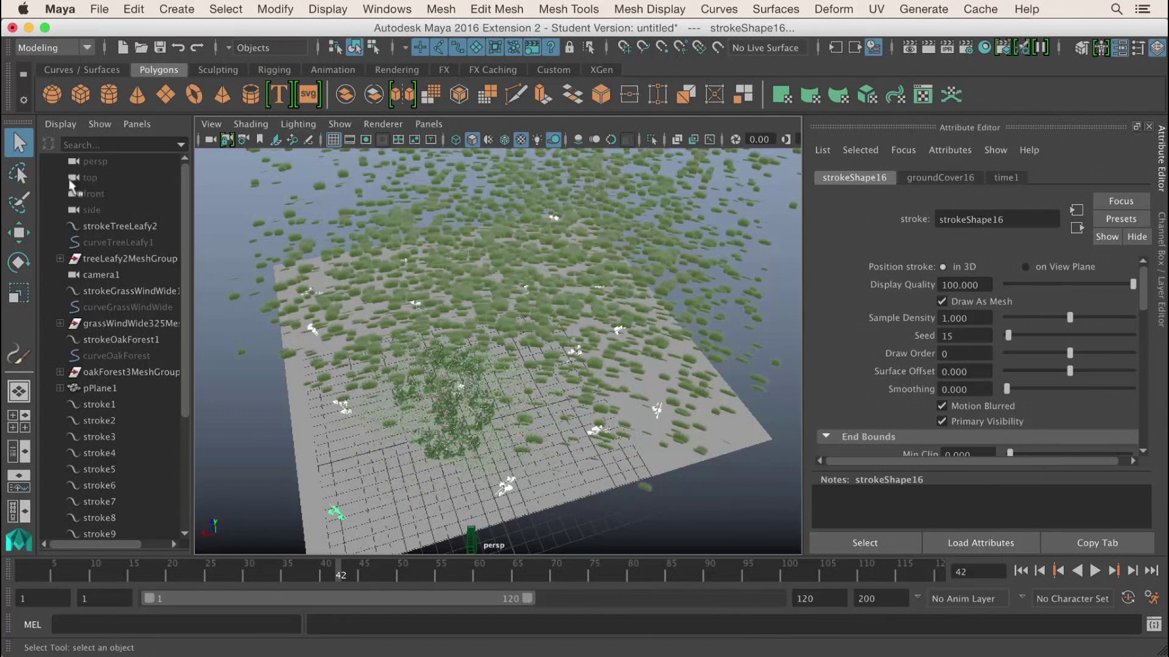
- Enlarge the new groundCover strokes through their shared brush while looking through camera1, settling the Global Scale at about 3.882
left_click(22, 143)
scroll(170, 347, "down", 5)
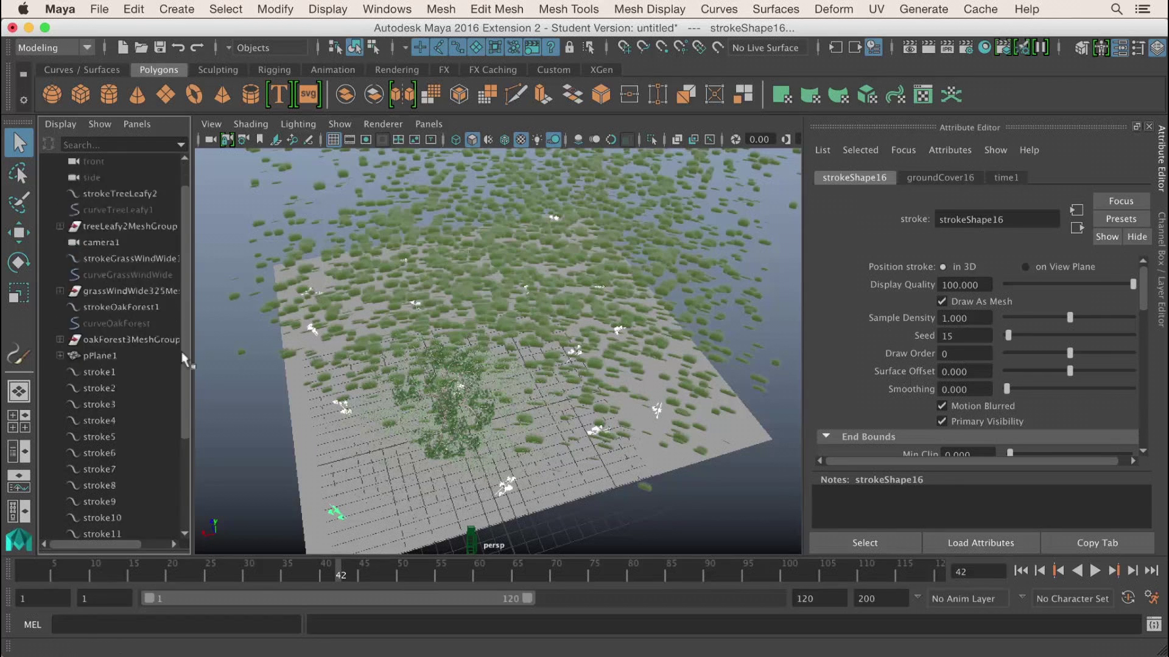
mouse_move(185, 338)
left_mouse_down()
mouse_move(184, 393)
mouse_move(188, 326)
left_mouse_up()
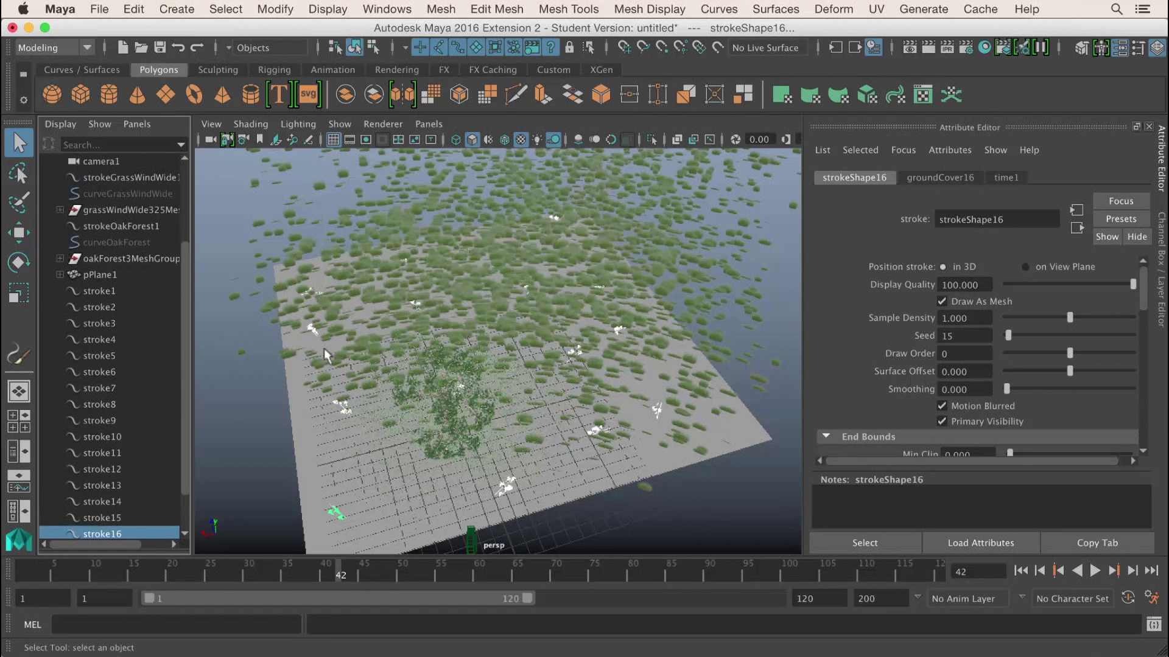
left_click(961, 179)
scroll(1100, 355, "up", 10)
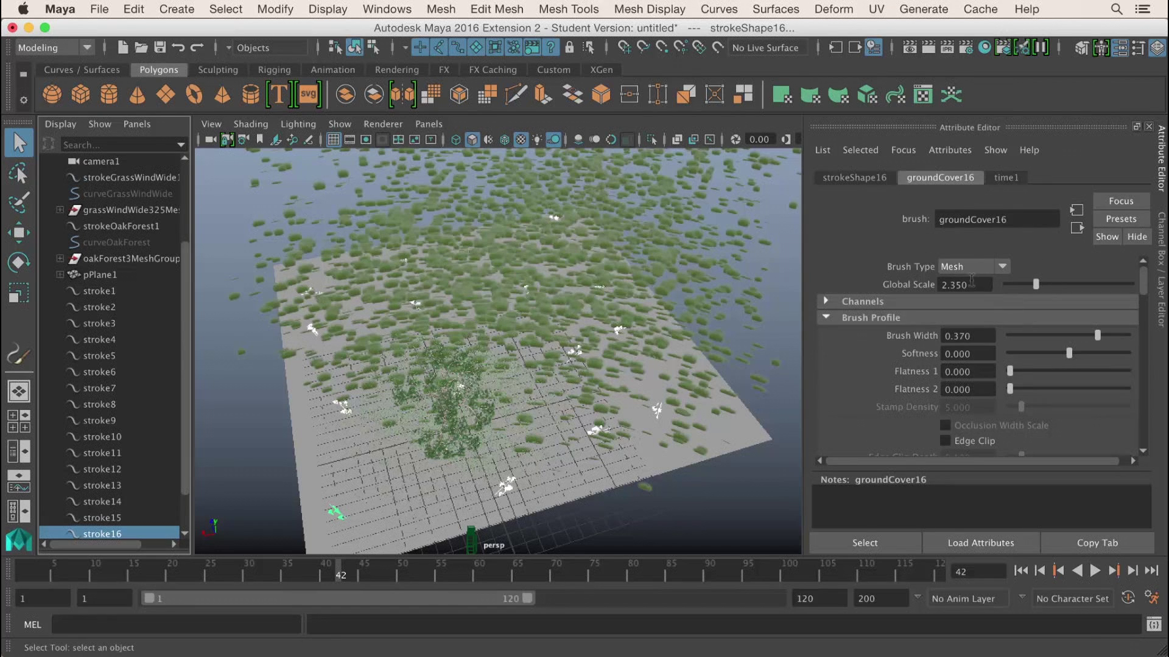
left_click_drag(1040, 288, 1102, 295)
left_click(429, 124)
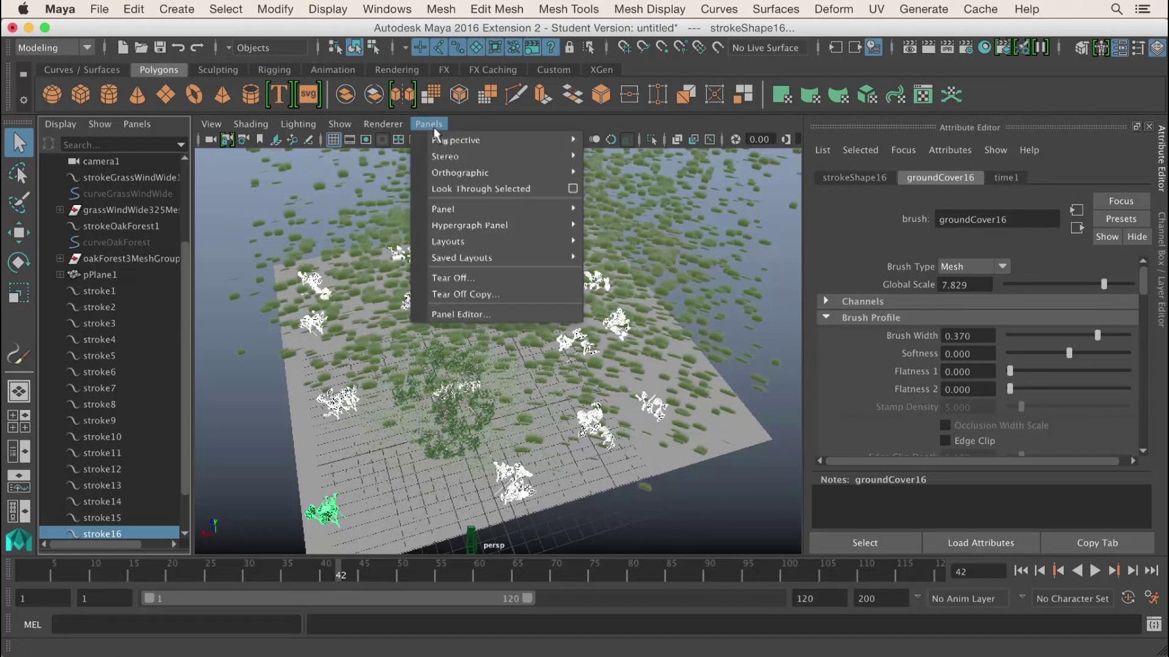
mouse_move(437, 140)
left_click(647, 141)
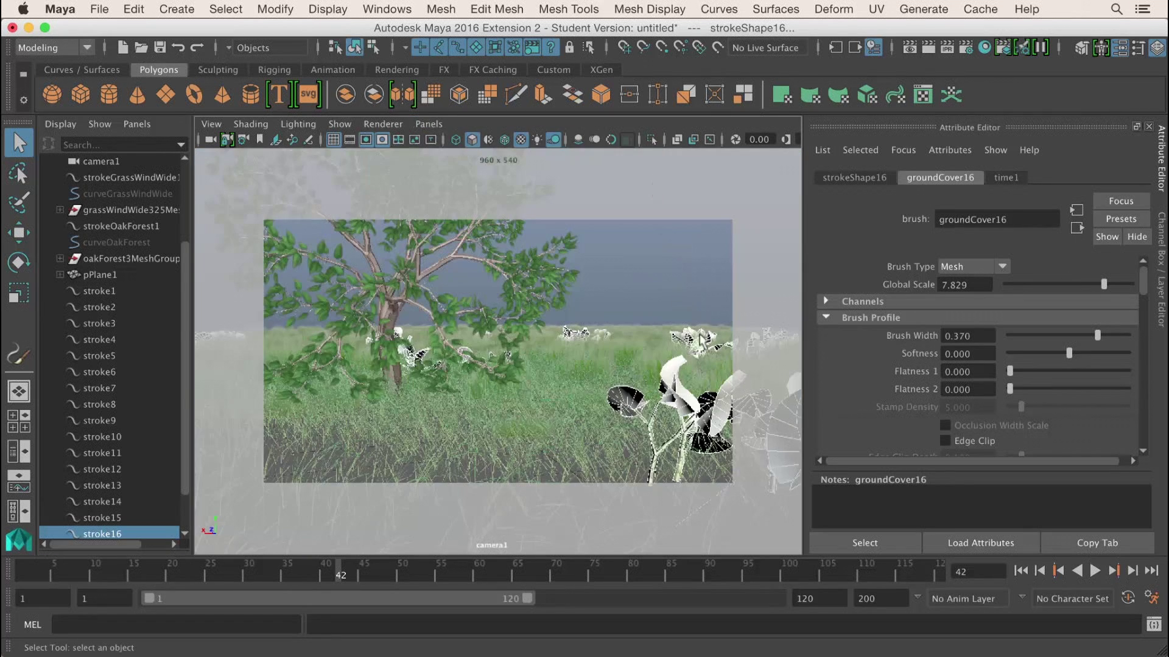
left_click(677, 270)
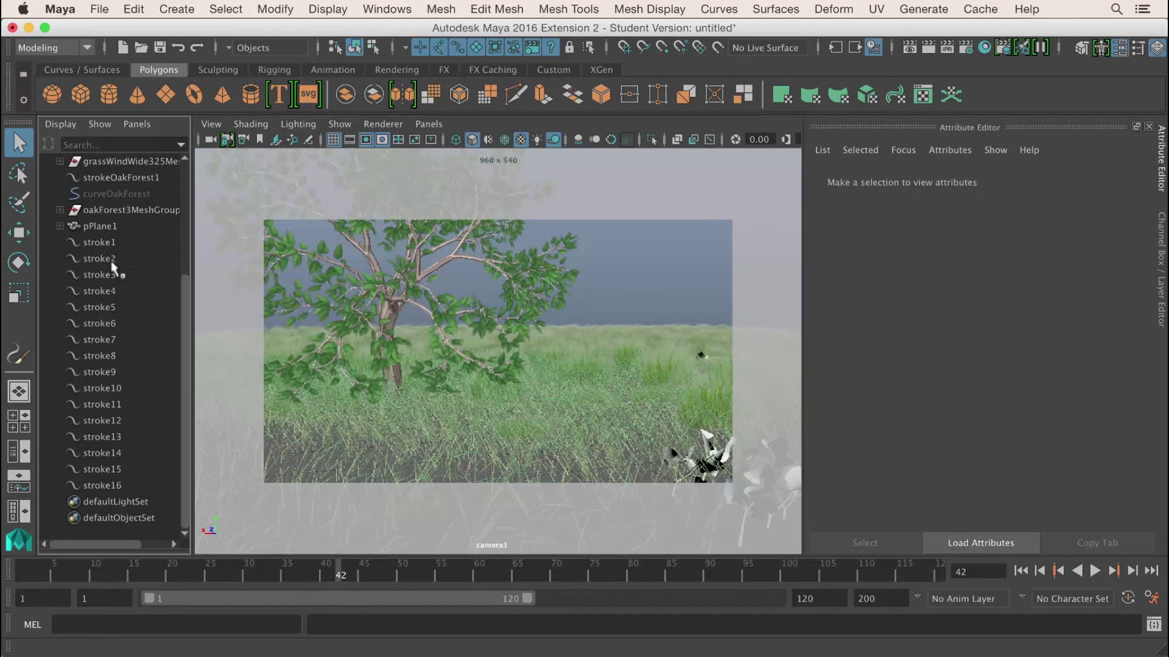
- Convert all the ground cover strokes, stroke1 to stroke16, from Paint Effects to polygons
mouse_move(125, 248)
left_mouse_down()
mouse_move(126, 509)
mouse_move(125, 487)
left_mouse_up()
left_click(275, 9)
mouse_move(341, 404)
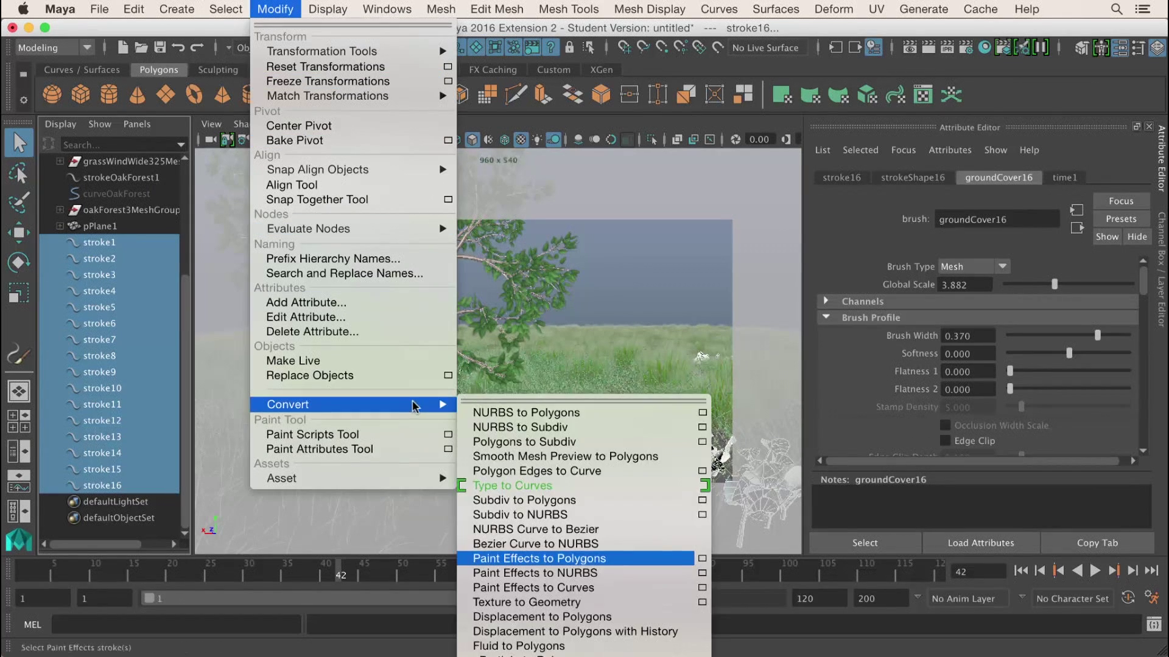
left_click(586, 560)
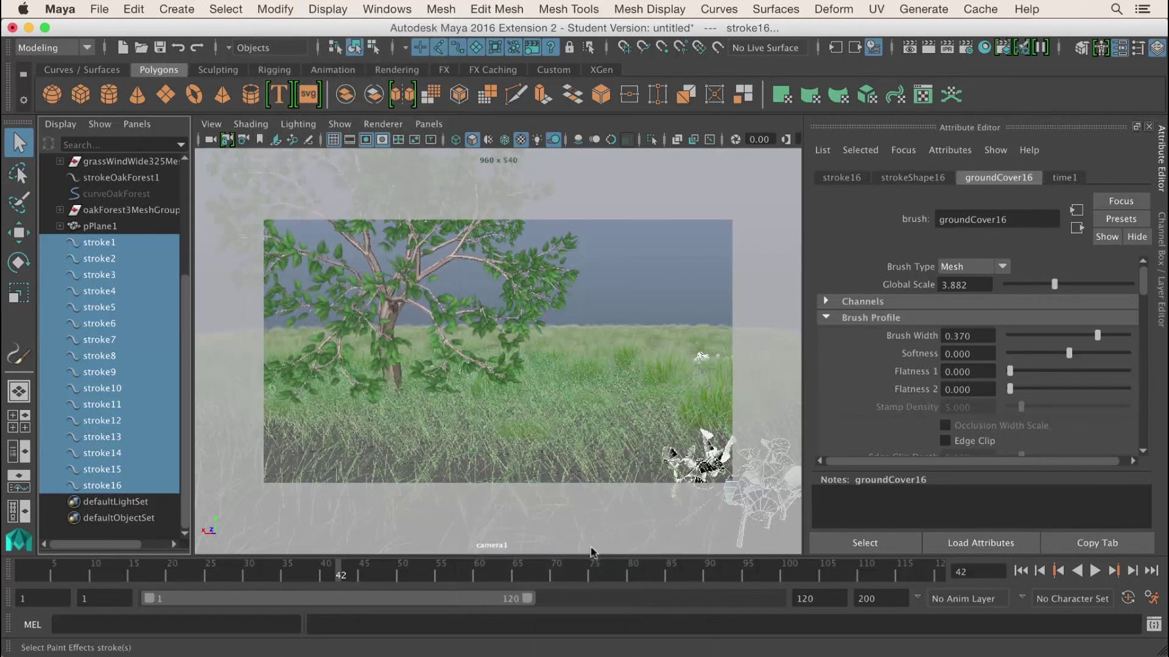
left_click(633, 257)
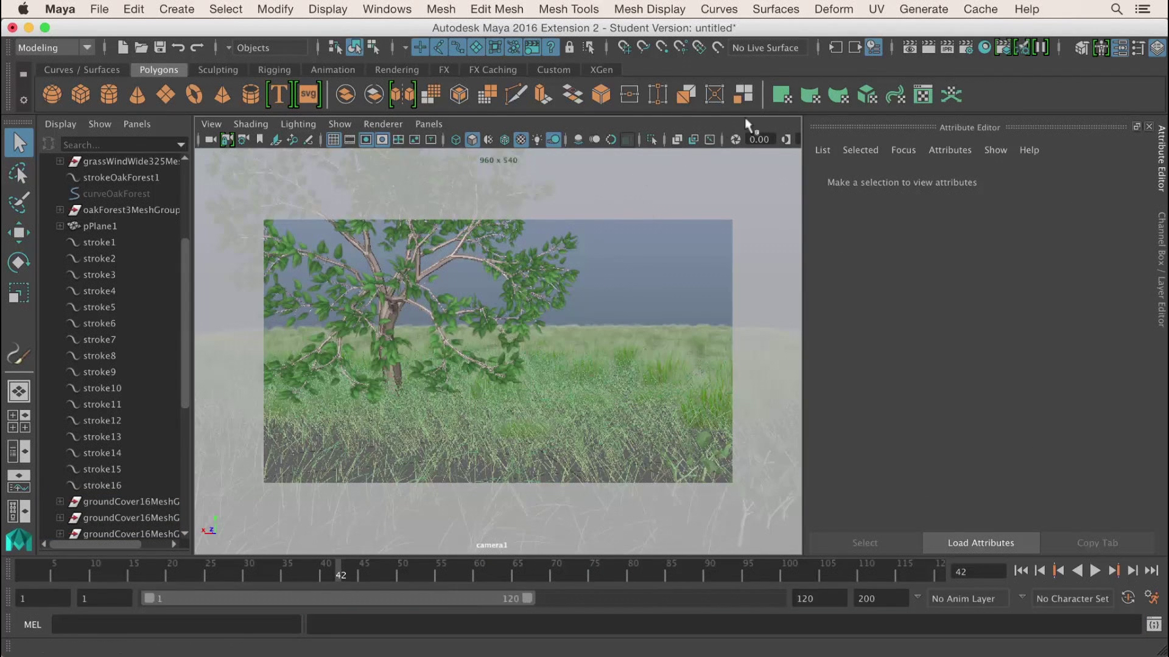
- Create a Physical Sun and Sky environment in the mental ray render settings
left_click(966, 48)
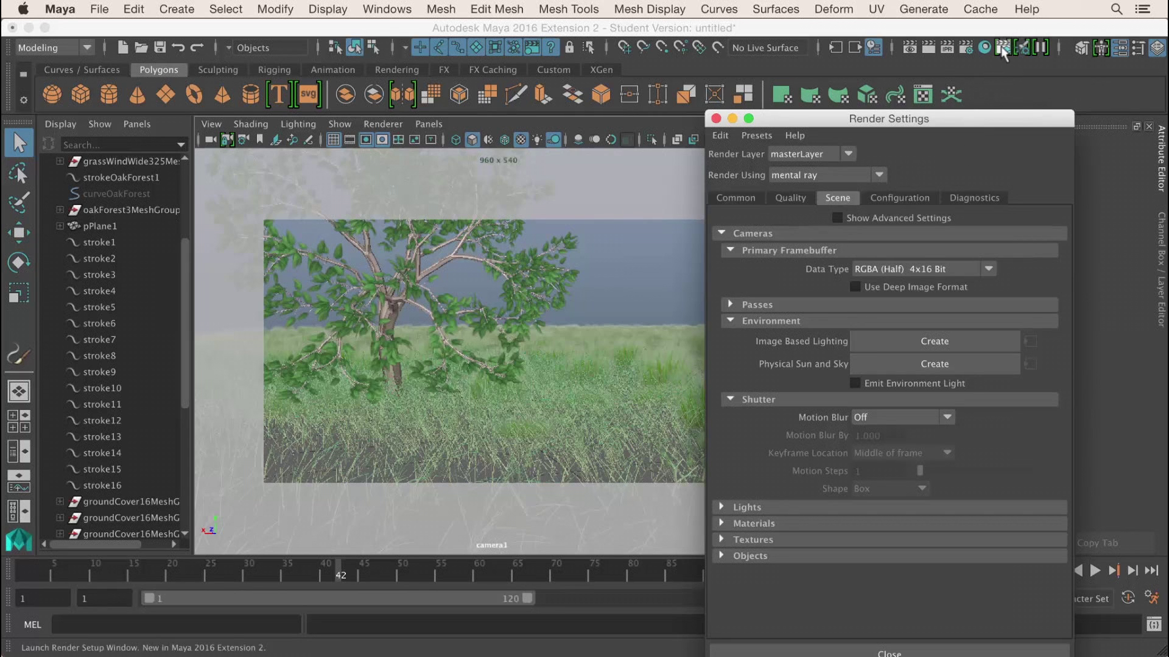
left_click(770, 235)
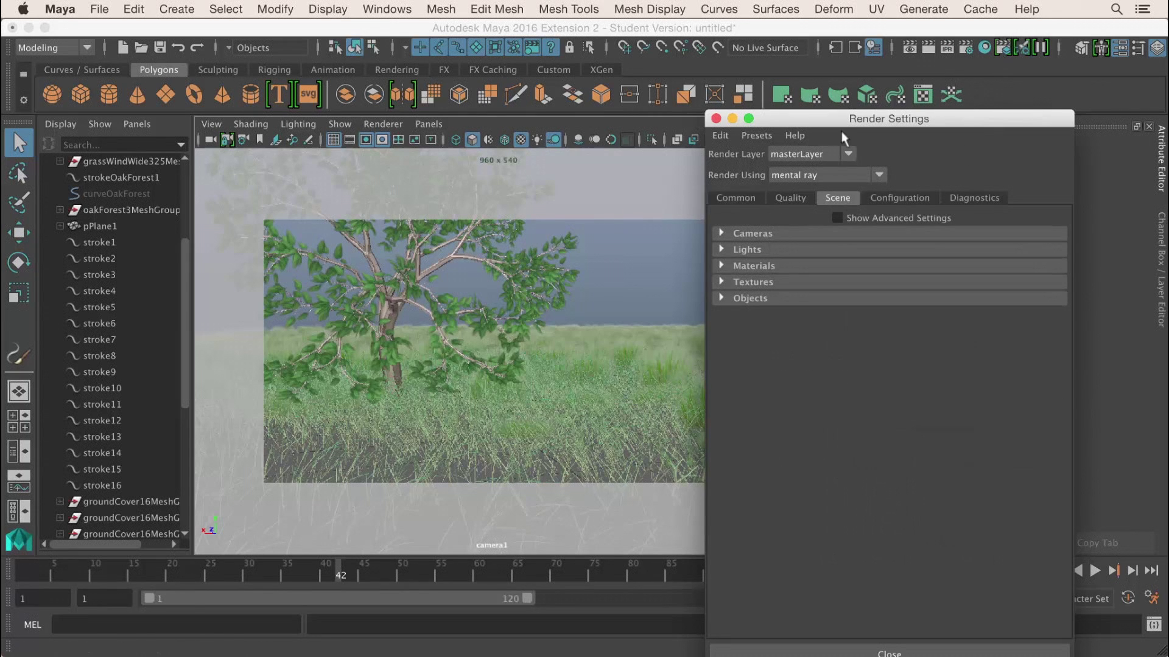
left_click(803, 235)
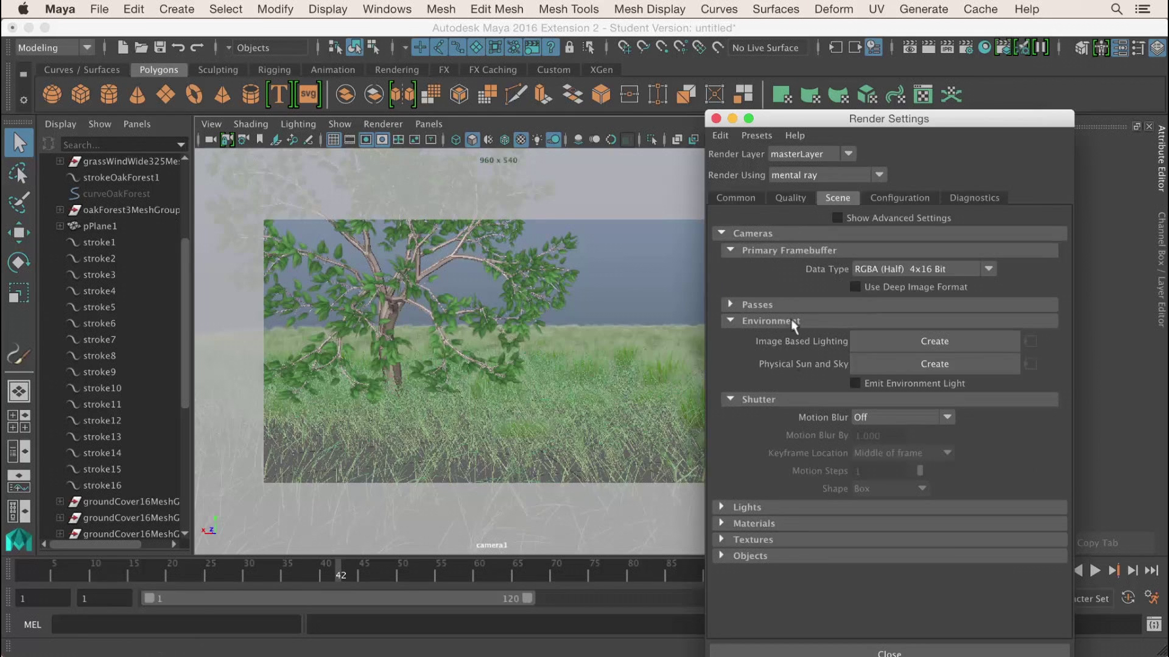
left_click(881, 364)
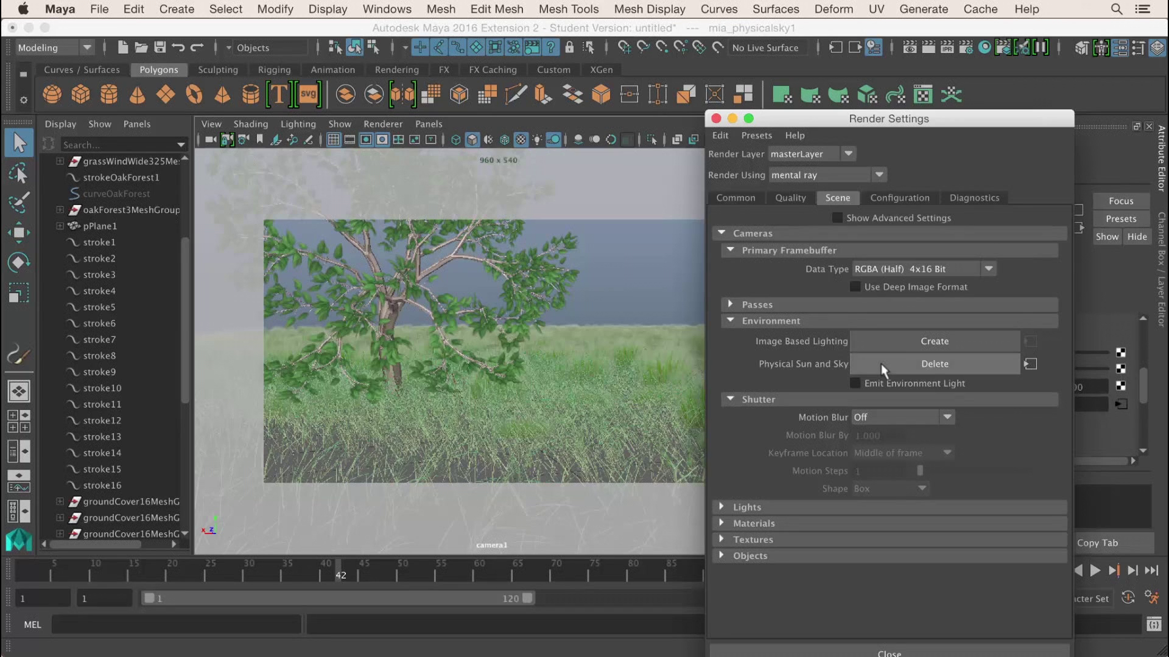
left_click(715, 118)
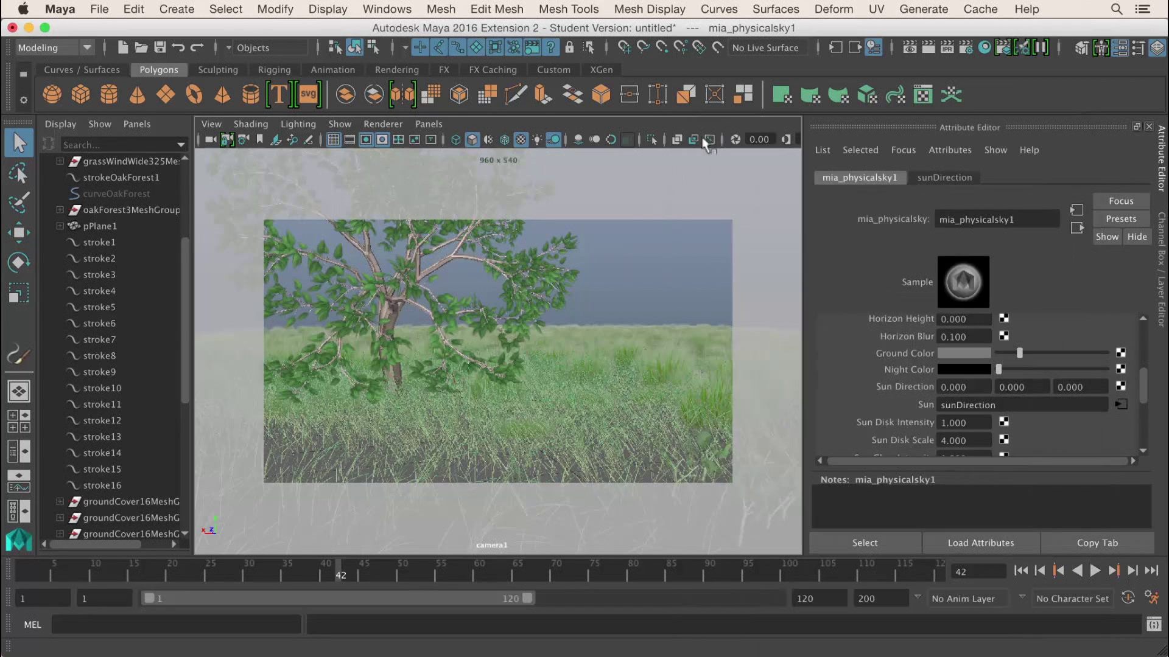
- Light the camera1 view with all scene lights and toggle the viewport shadows to compare, leaving them on
left_click(538, 141)
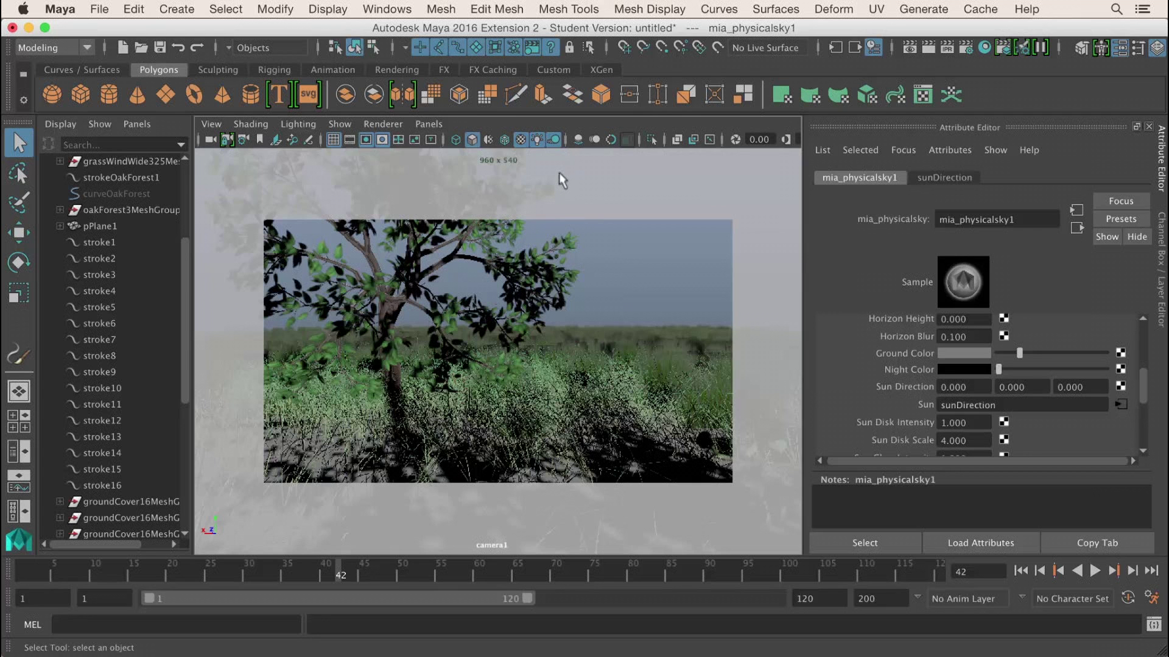
left_click(555, 141)
left_click(555, 141)
left_click(555, 141)
left_click(555, 141)
- Rotate the sunDirection light and move it into the open sky beside the tree
left_click_drag(184, 303, 185, 444)
left_click(122, 486)
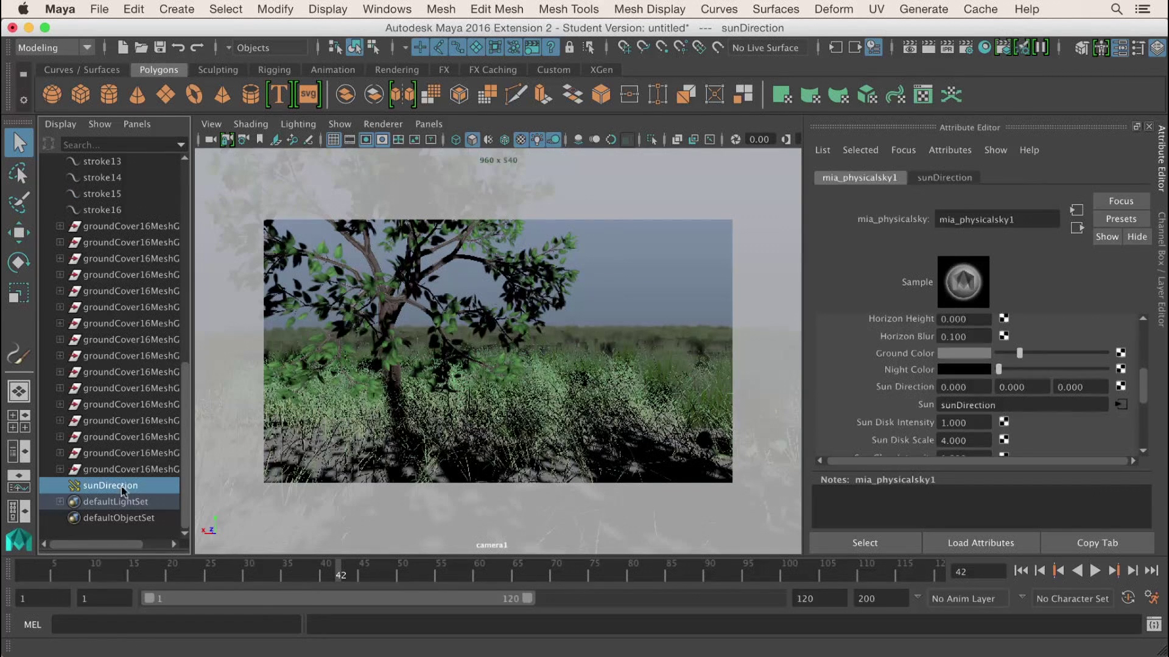
key("e")
left_click_drag(487, 371, 627, 297)
key("w")
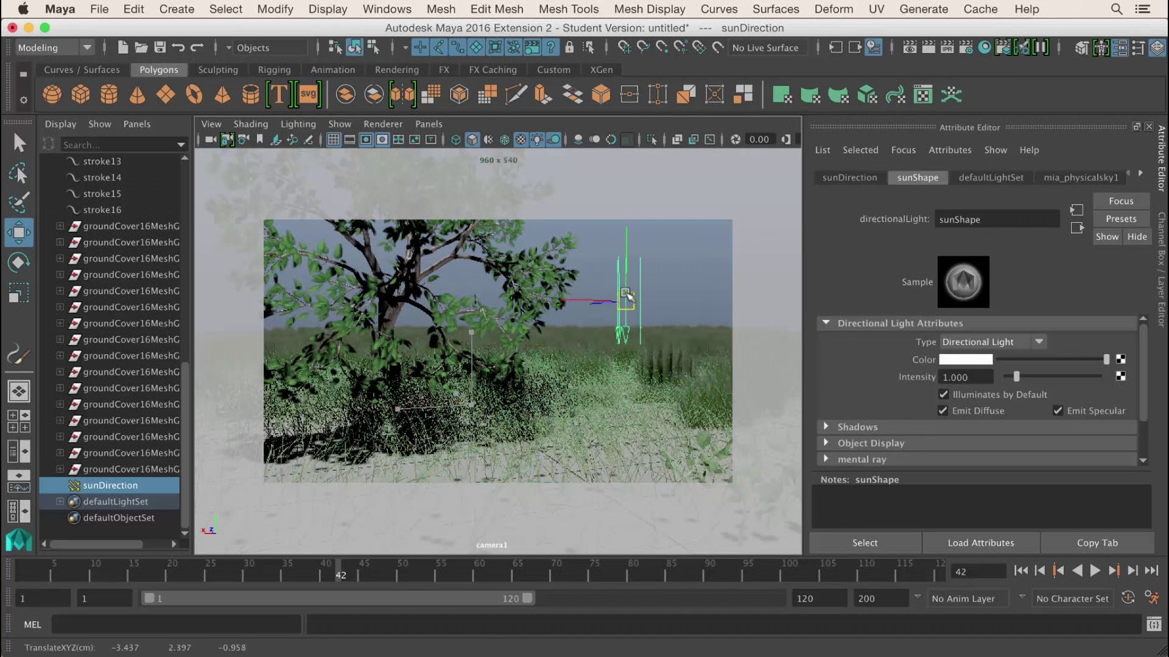
- Angle the sunDirection light diagonally down toward the tree, with a rotation of about -118, 1.3 and 37.3 degrees
key("e")
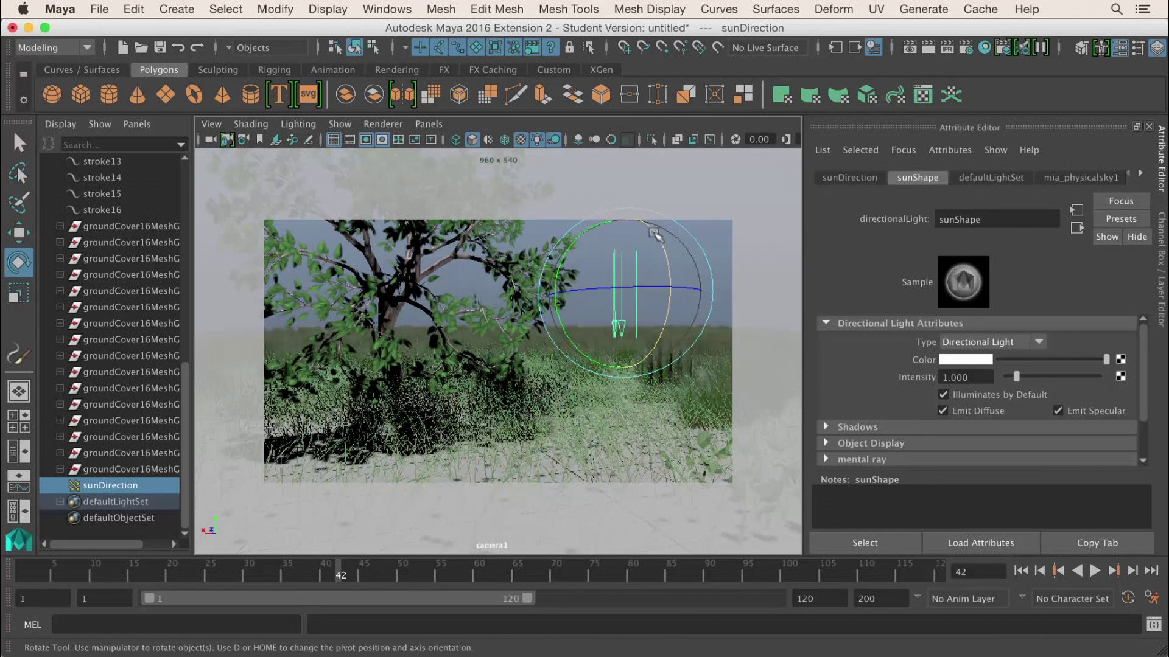
left_click_drag(566, 249, 670, 349)
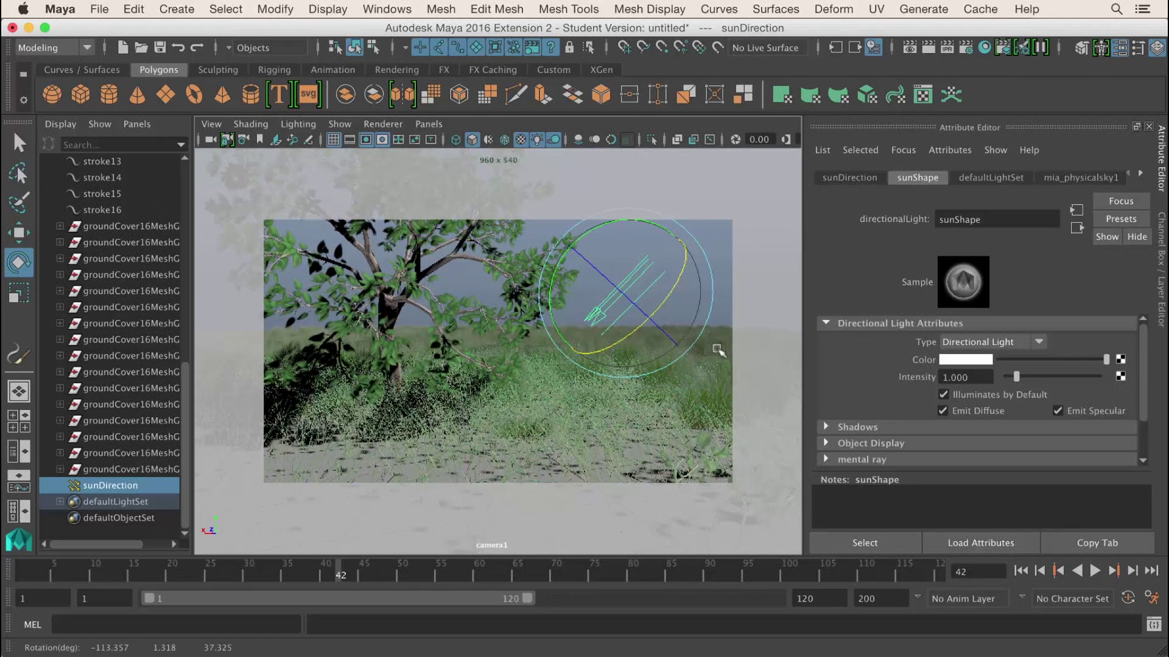
mouse_move(671, 294)
left_mouse_down()
mouse_move(656, 305)
mouse_move(668, 294)
left_mouse_up()
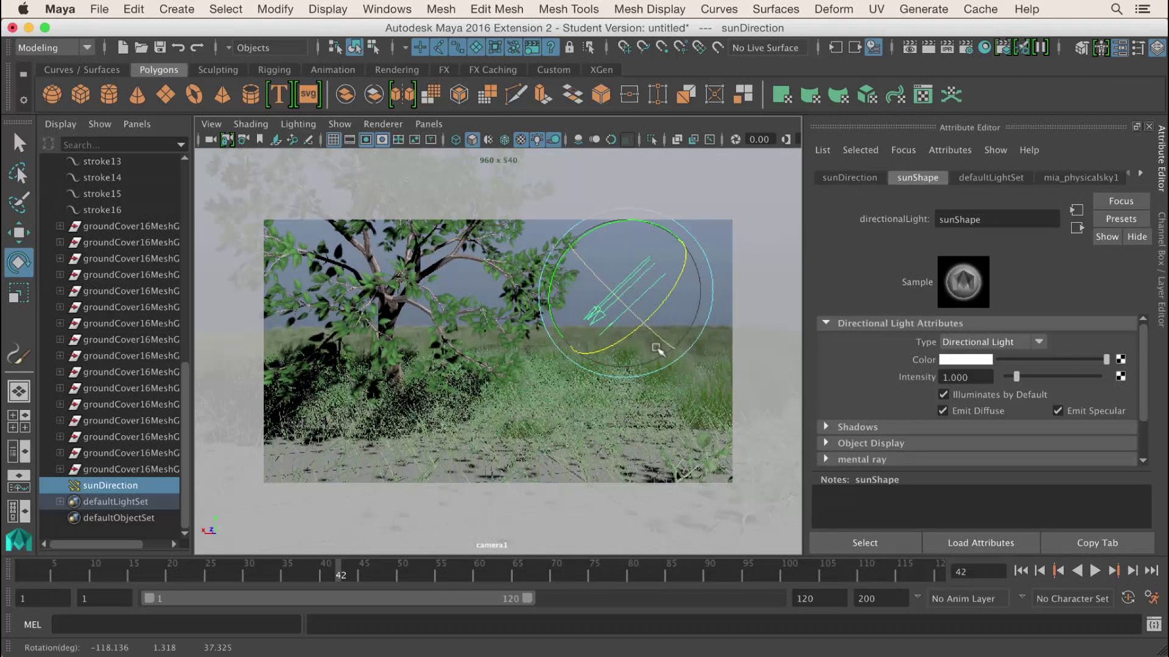
- Deselect the light, render the camera1 frame with mental ray, and put the Render View away
left_click(712, 229)
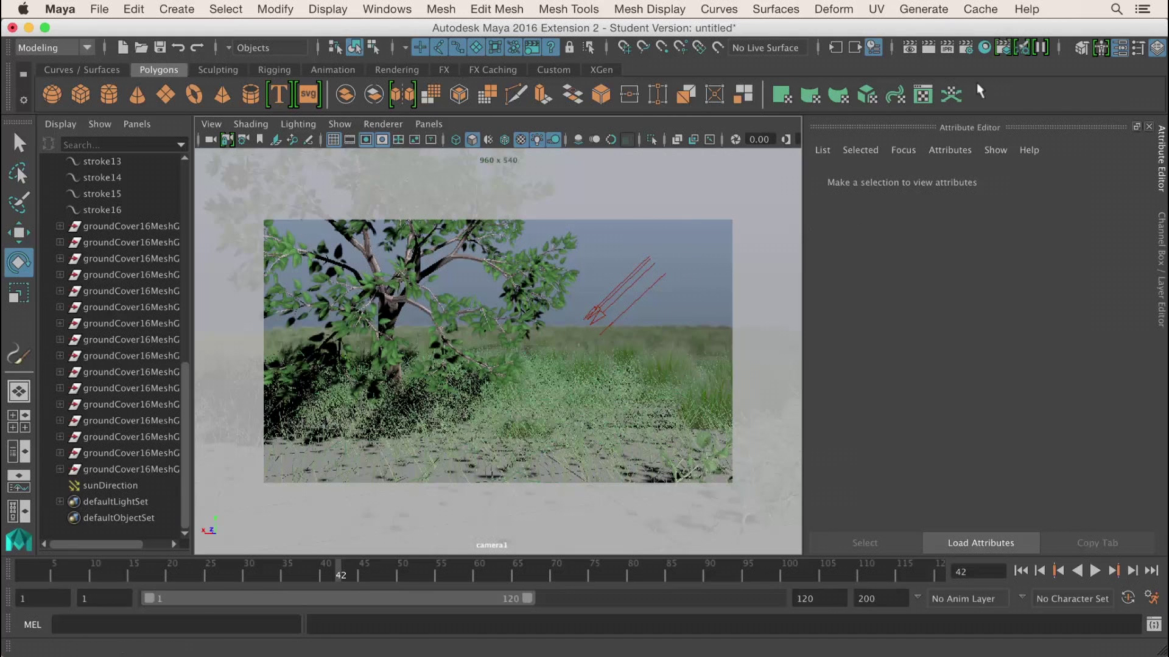
left_click(929, 49)
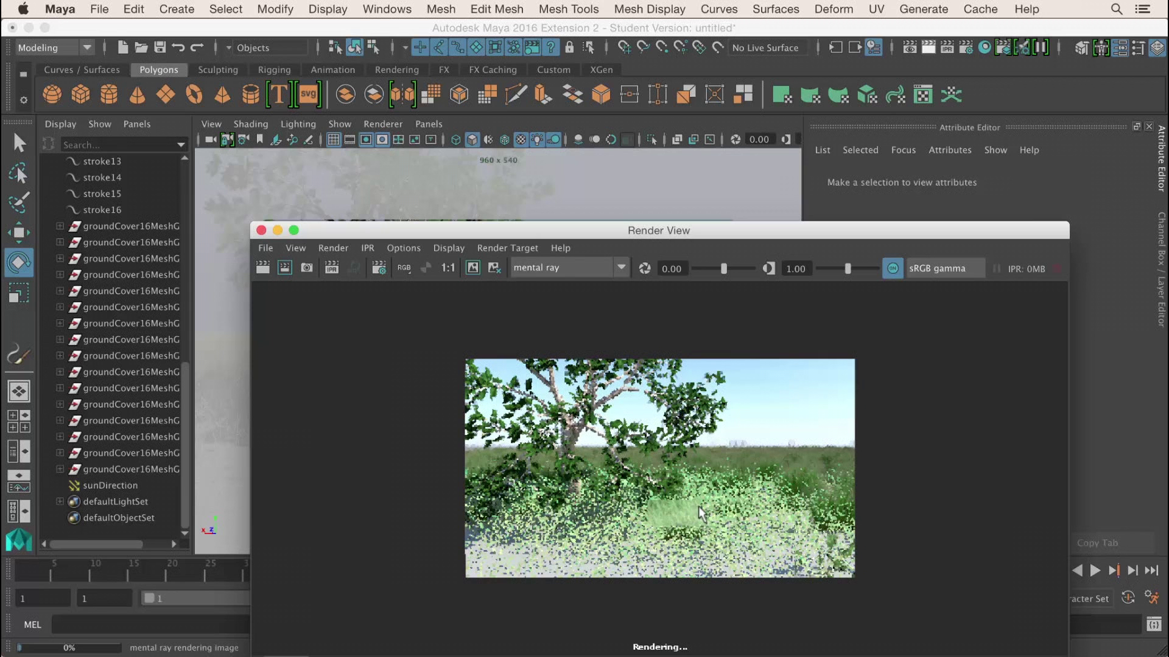
left_click(277, 231)
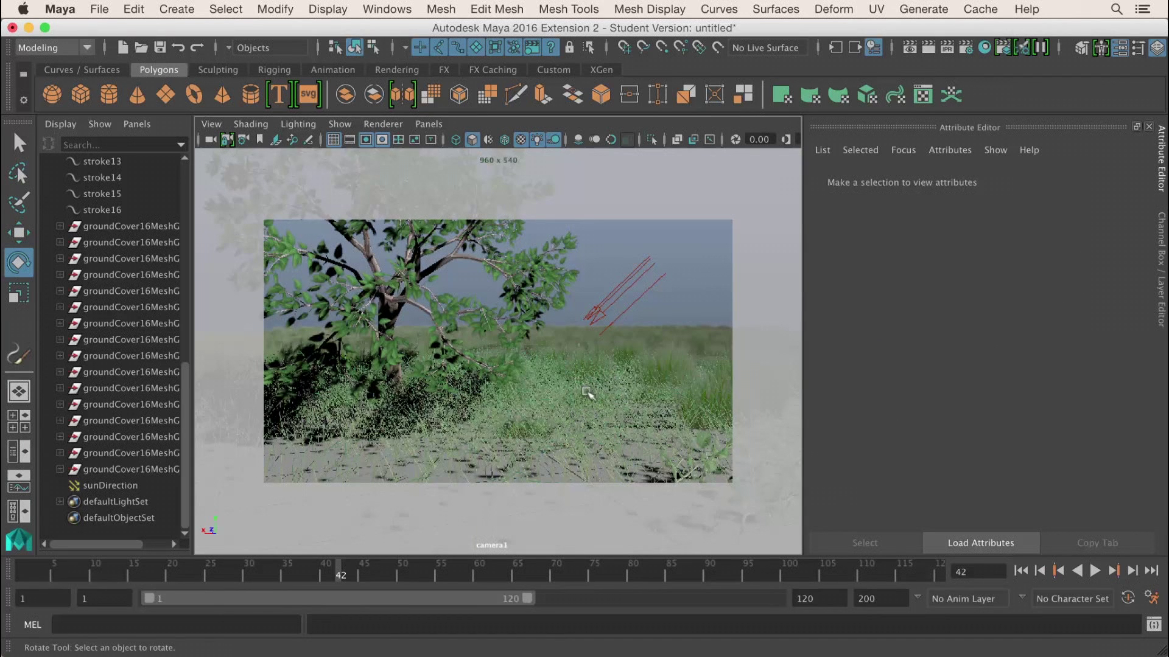
- Select the Phong shader of the foreground grassWindWide mesh and lower its Translucence to about 0.261
left_click(549, 403)
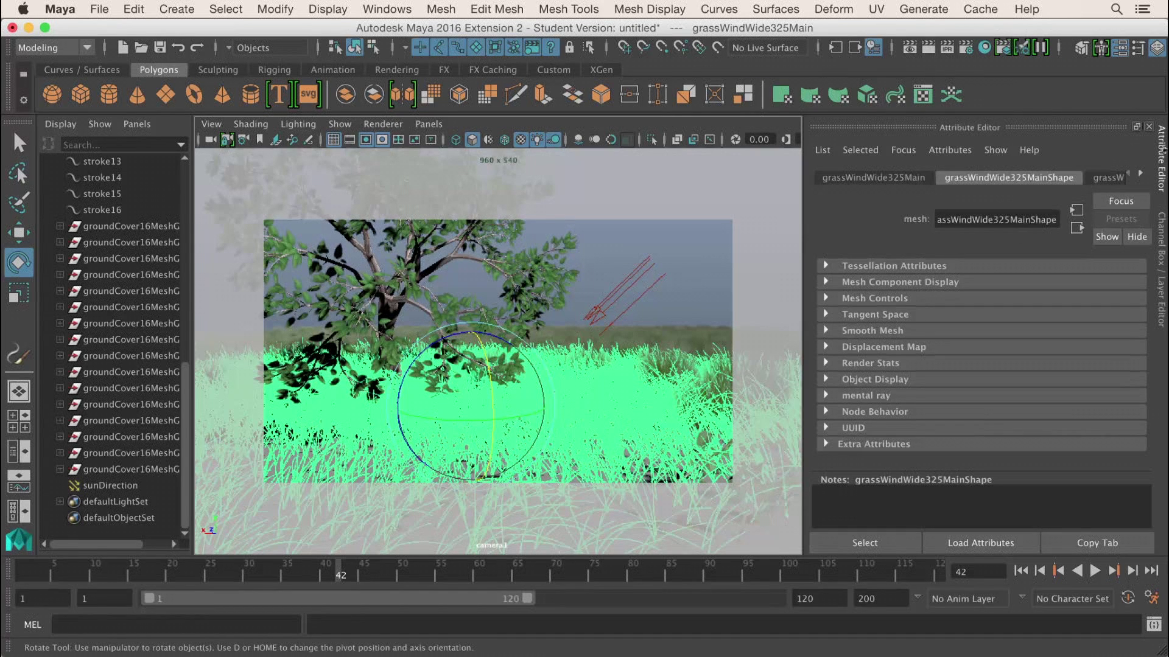
left_click(1140, 174)
left_click(1140, 174)
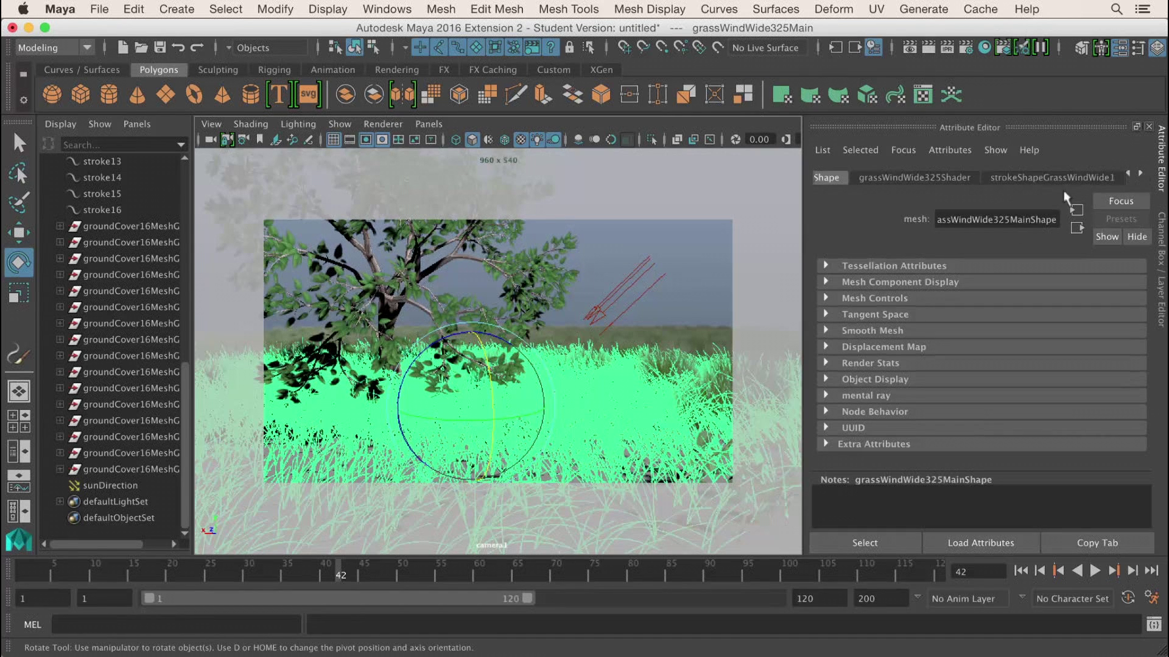
left_click(943, 178)
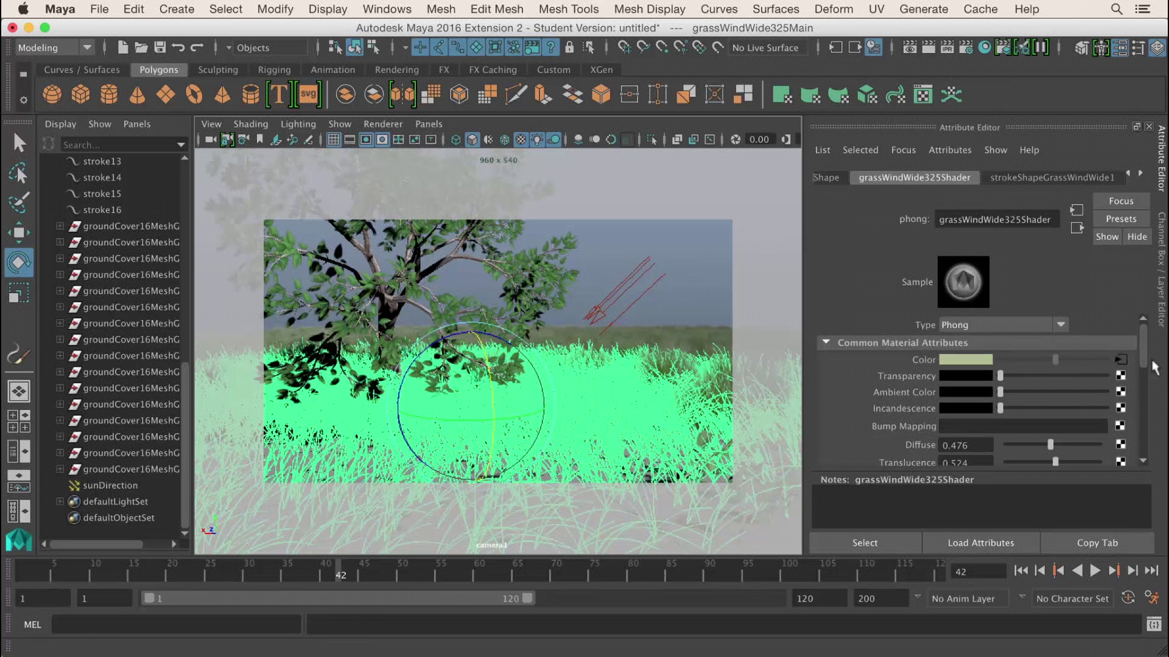
left_click_drag(1147, 342, 1147, 369)
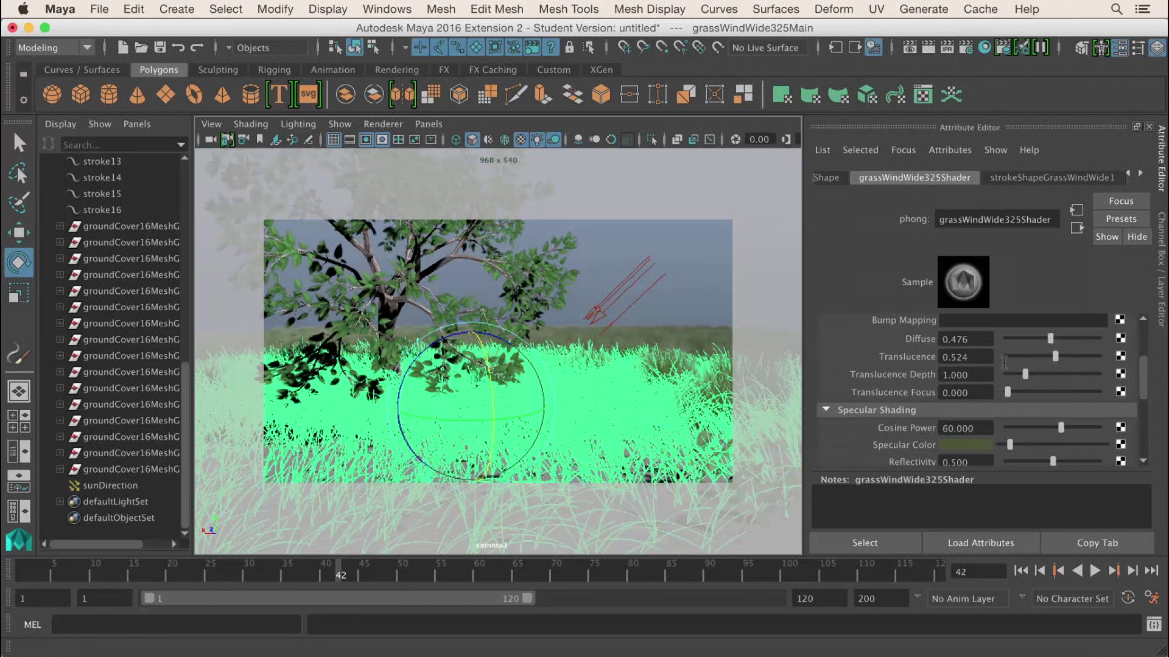
left_click(852, 542)
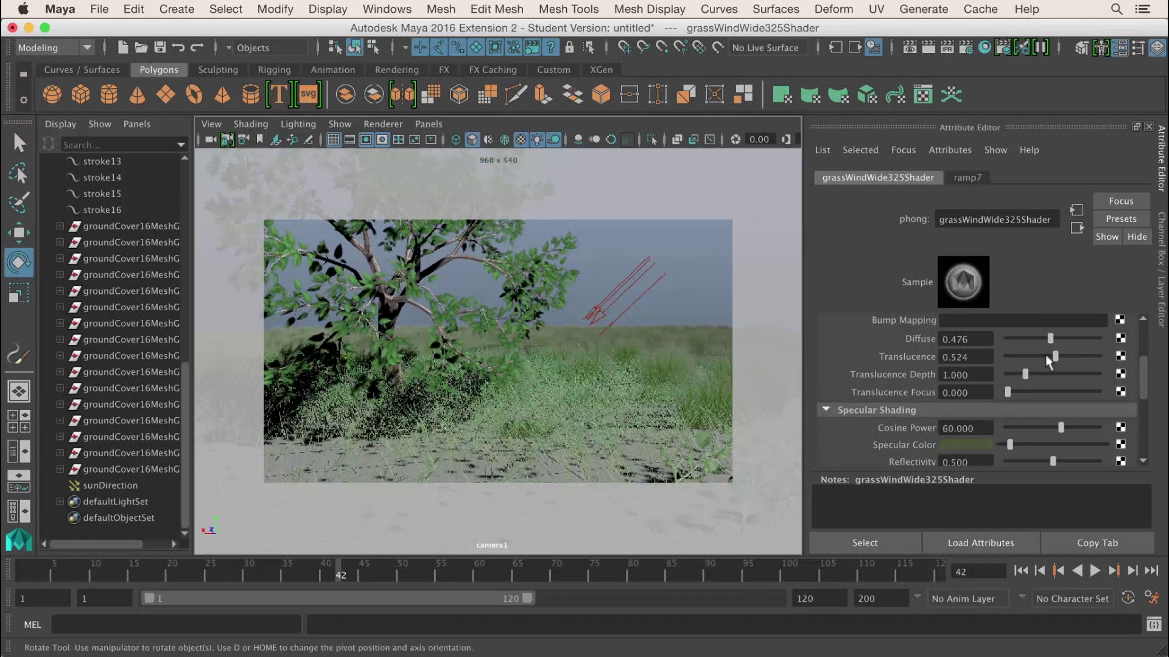
left_click_drag(1050, 357, 1031, 355)
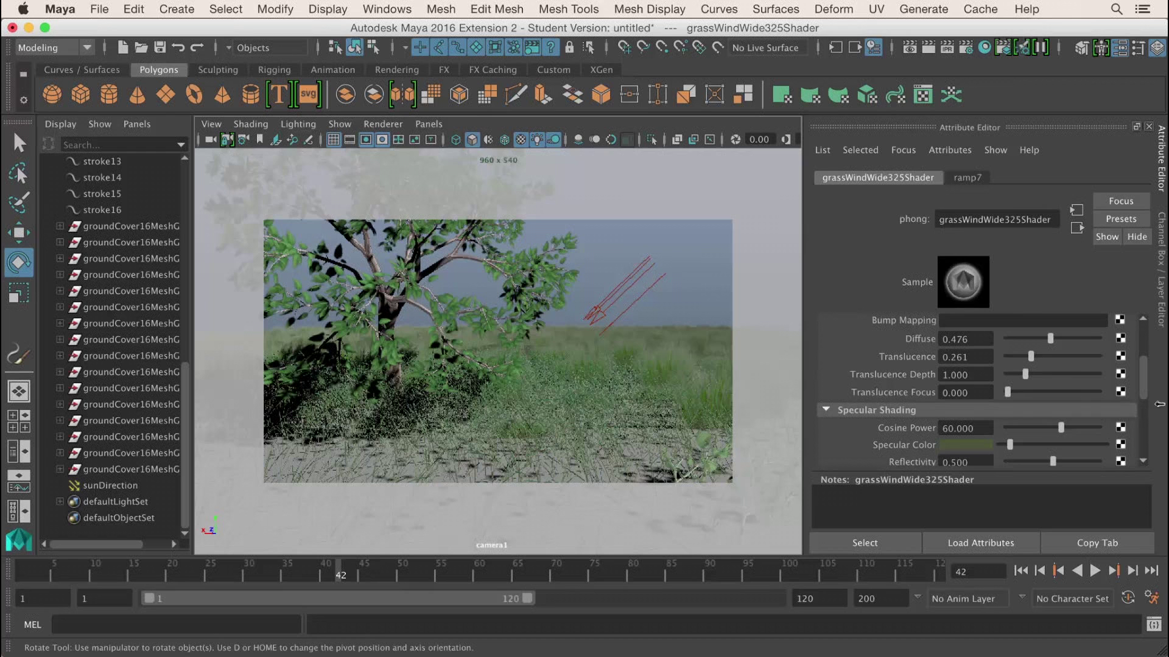
left_click_drag(1146, 381, 1148, 344)
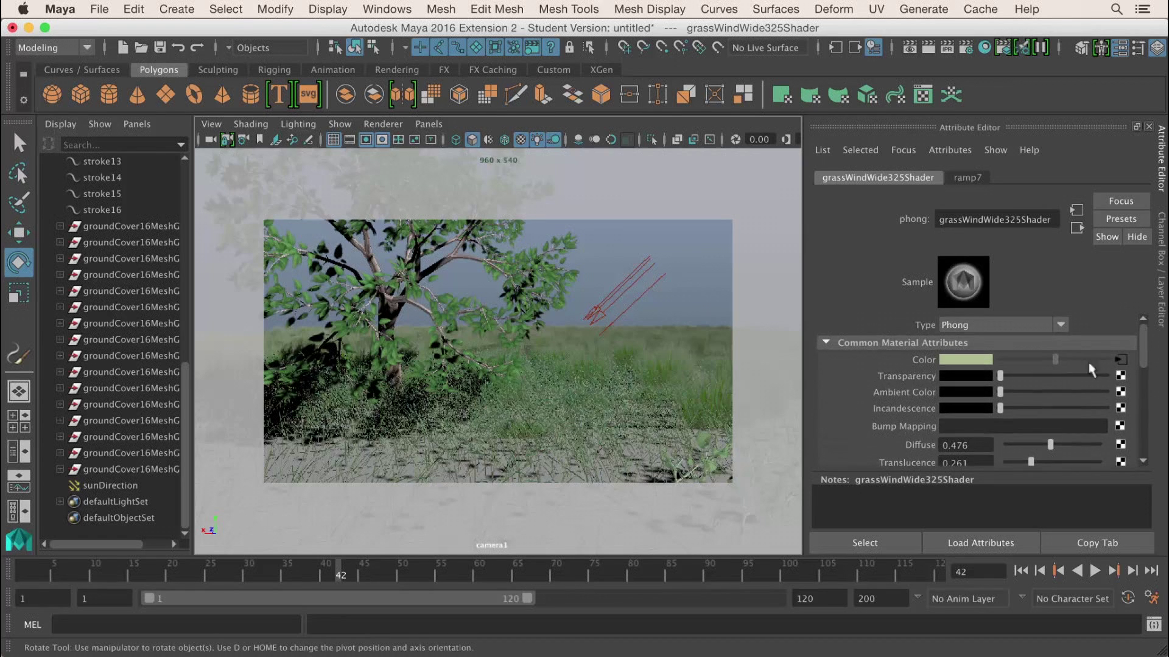
- Open the color ramp of the foreground grass shader and reduce the saturation of its green end color to a muted green
left_click(1120, 361)
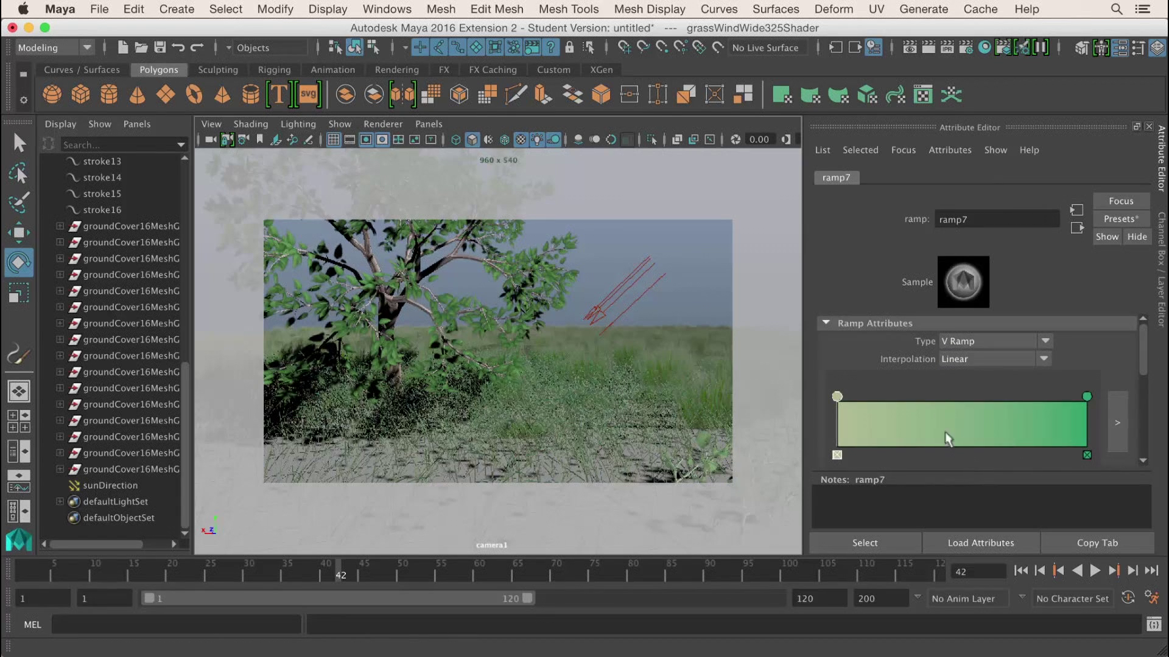
left_click(1087, 398)
left_click_drag(1140, 350, 992, 378)
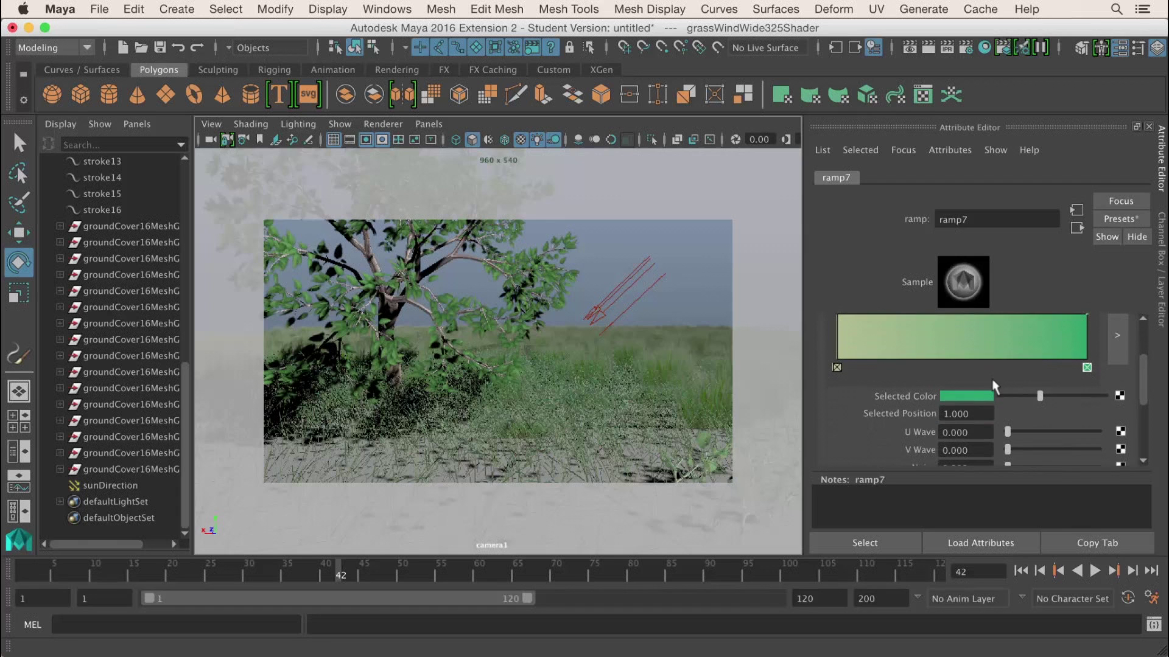
left_click(981, 398)
left_click(987, 465)
left_click_drag(988, 466, 983, 467)
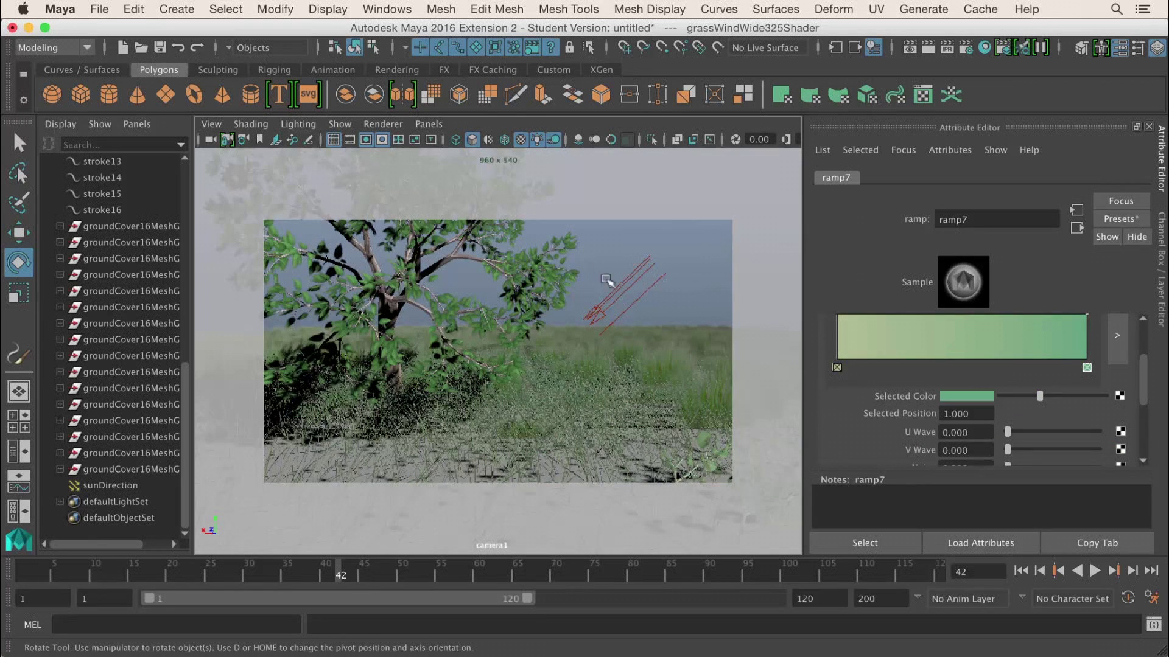
- Select the tree's leaf mesh and lower the Translucence of its Phong shader to about 0.234
left_click(555, 270)
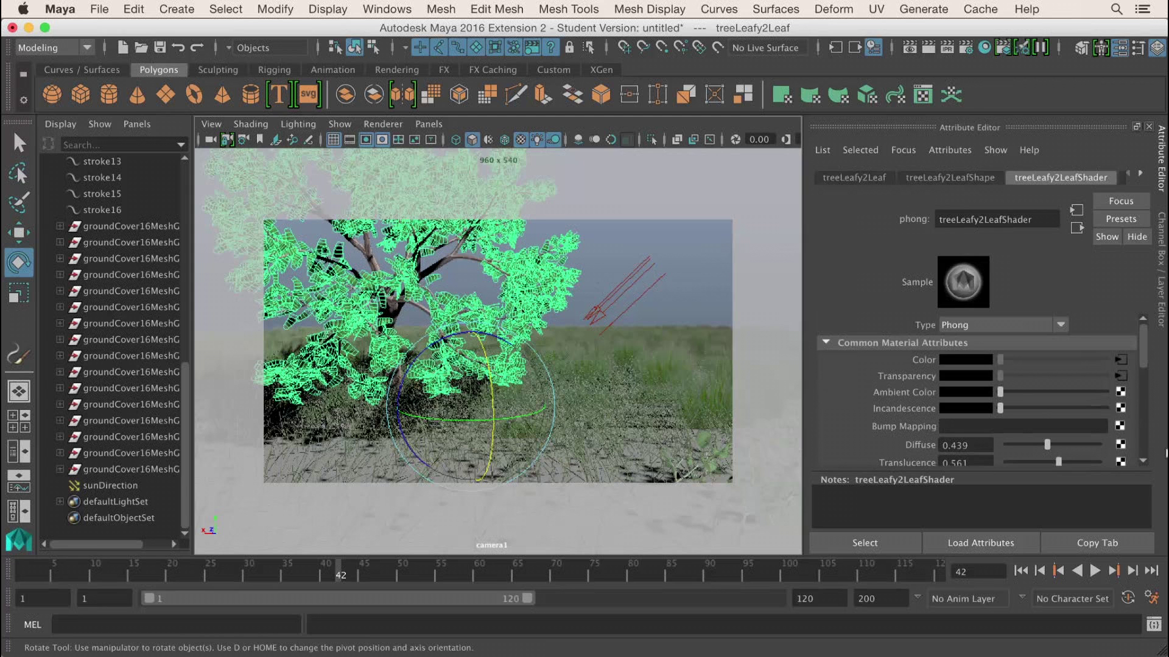
scroll(1024, 377, "down", 3)
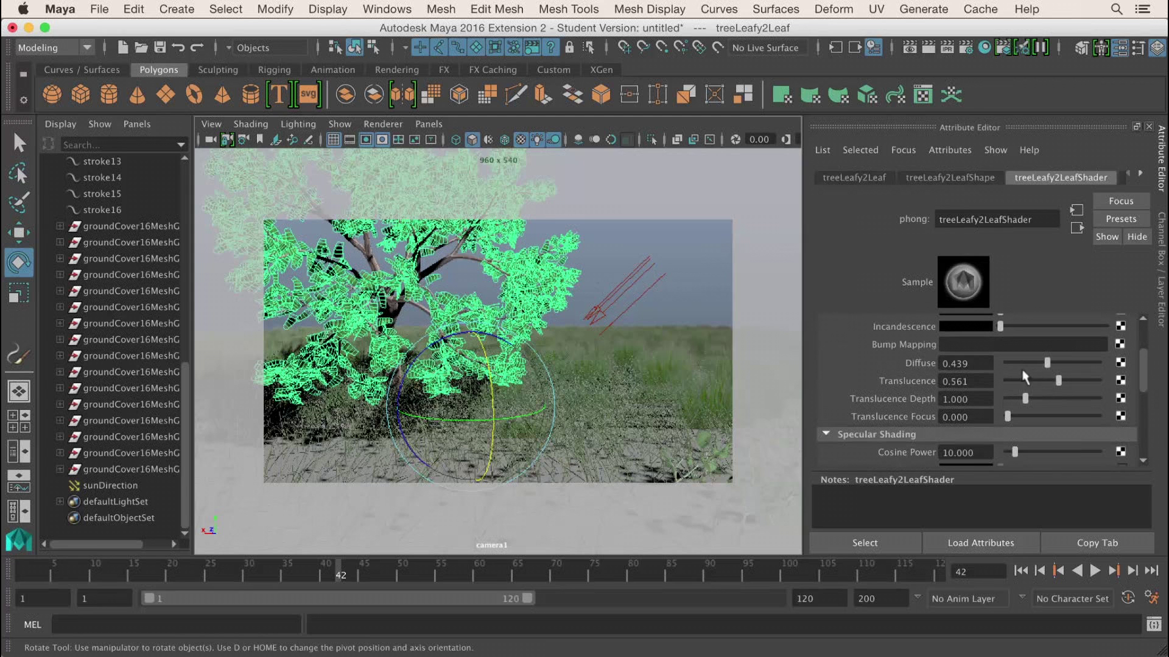
left_click(1039, 381)
left_click_drag(1035, 379, 1031, 378)
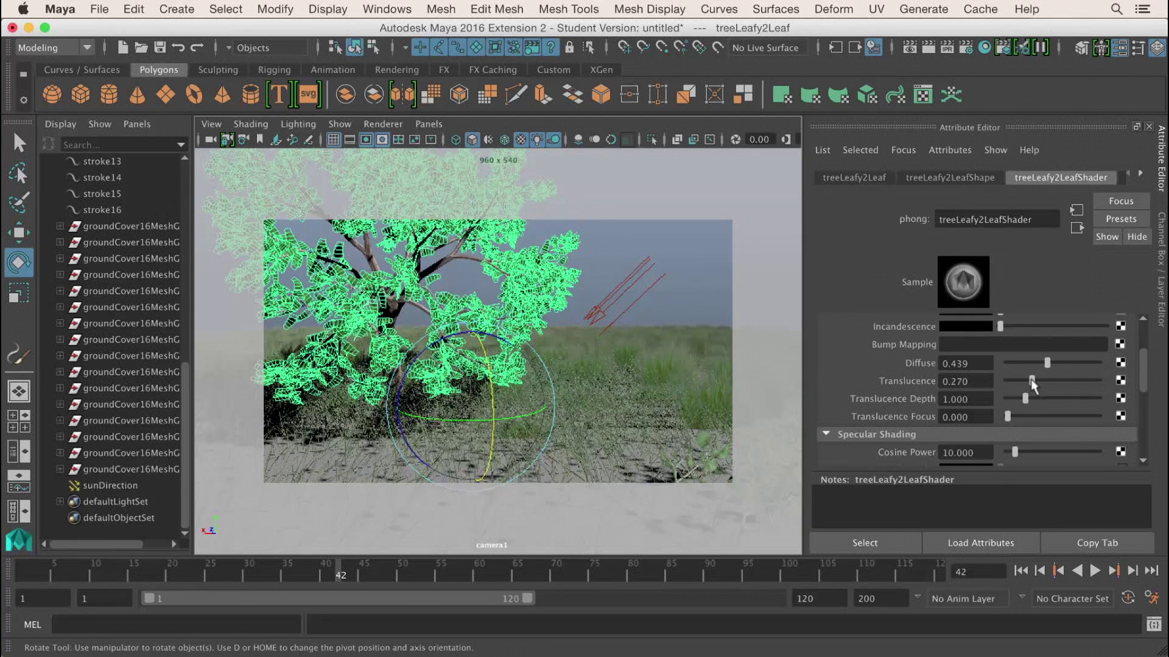
mouse_move(1140, 360)
left_mouse_down()
mouse_move(1142, 380)
mouse_move(1146, 344)
left_mouse_up()
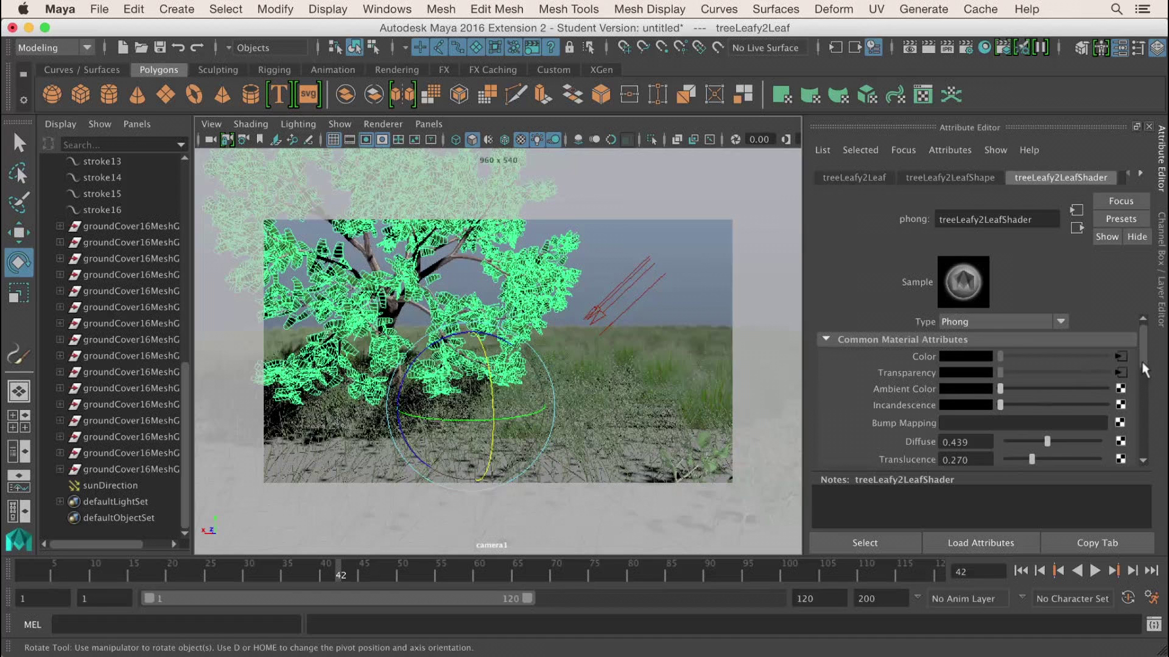
scroll(1145, 363, "down", 3)
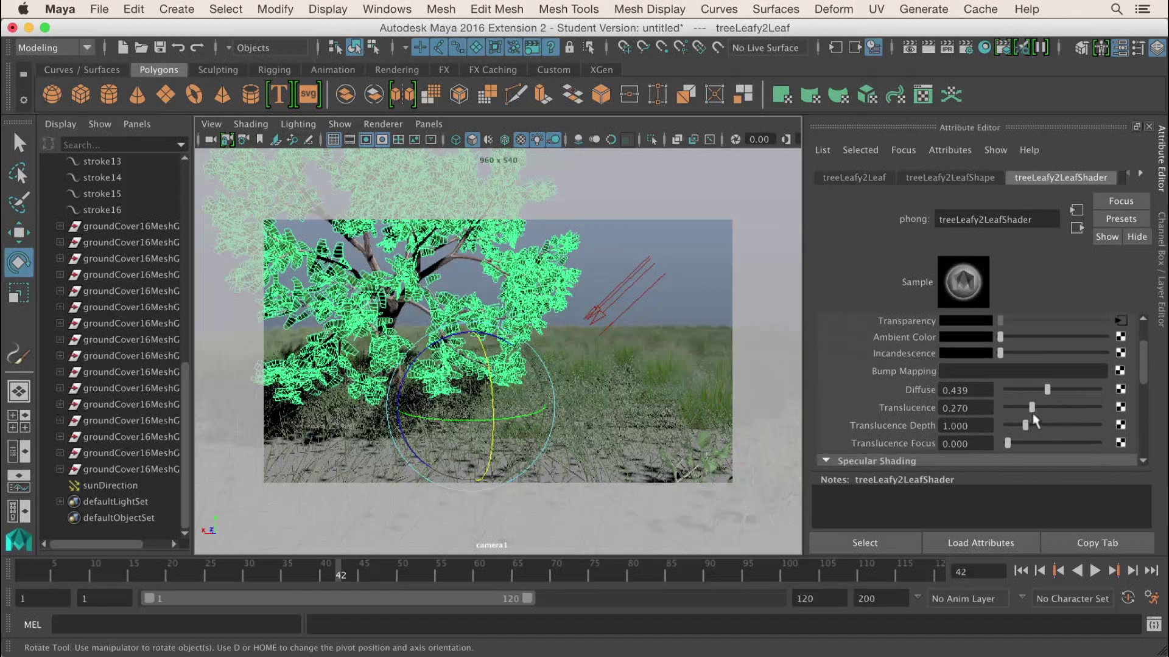
left_click_drag(1032, 407, 1028, 408)
left_click(664, 292)
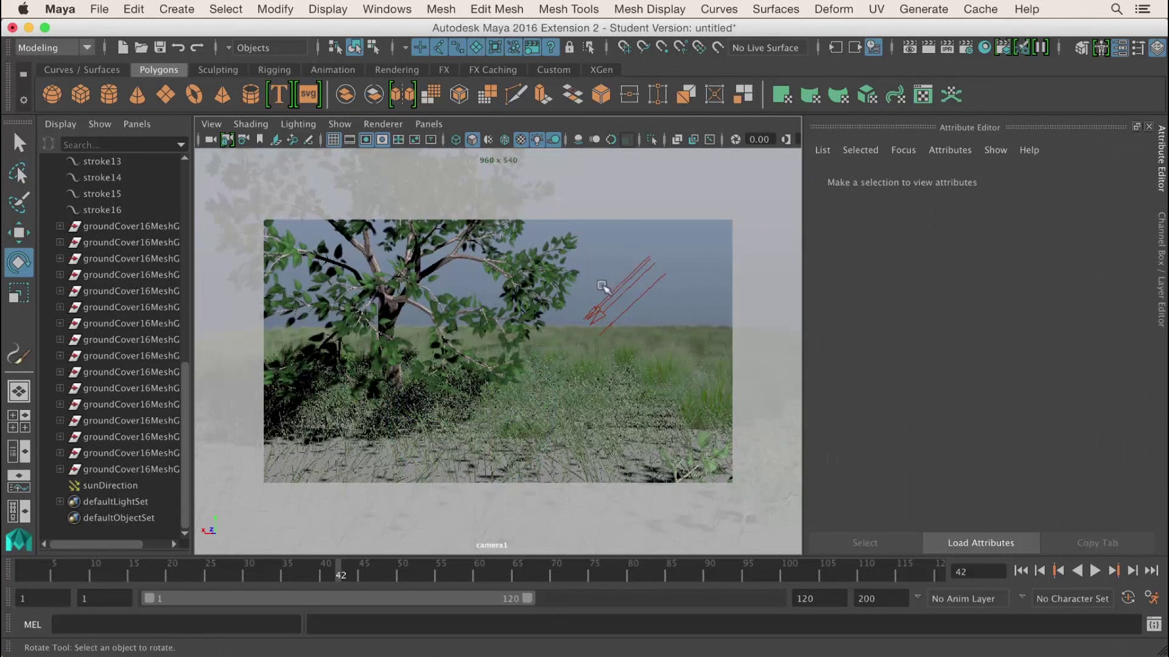
- Open the leaf shader's color ramp and its sideleaf.rgb file texture, and refresh the texture's sample image
left_click(569, 251)
scroll(1148, 359, "up", 3)
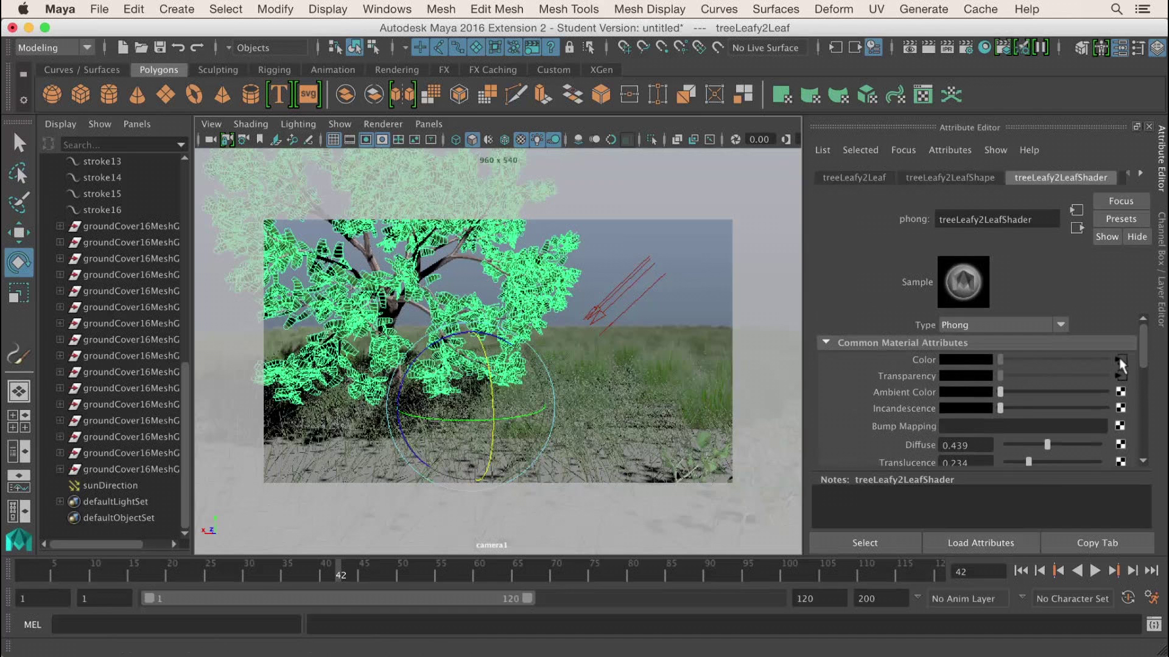
left_click(1119, 362)
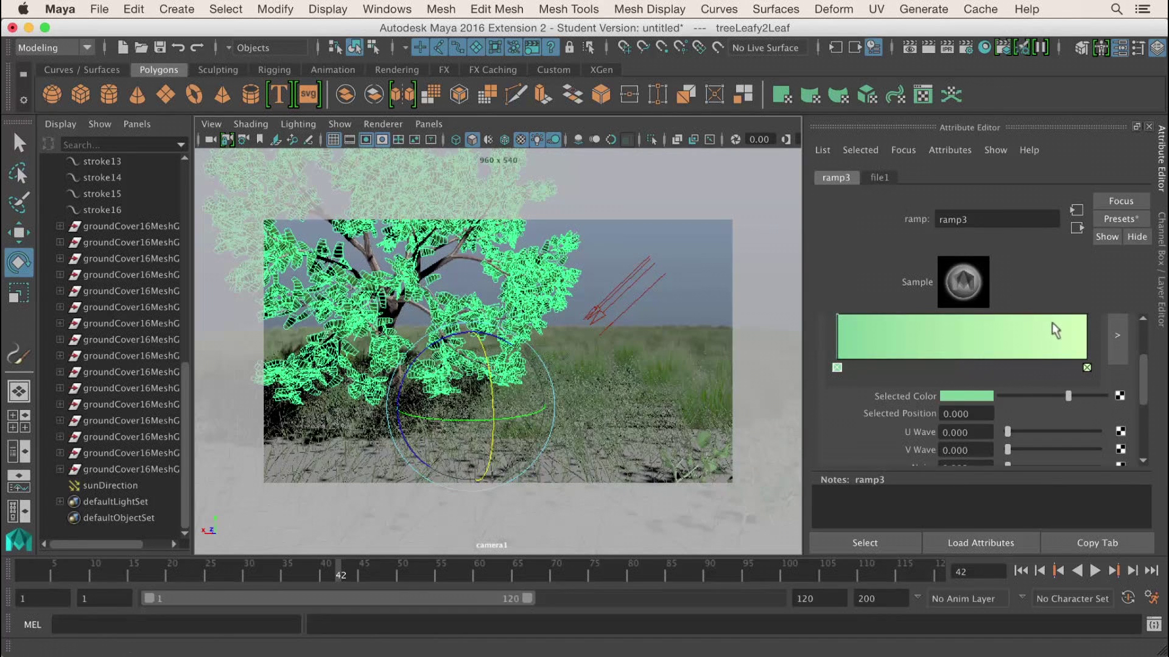
left_click(882, 178)
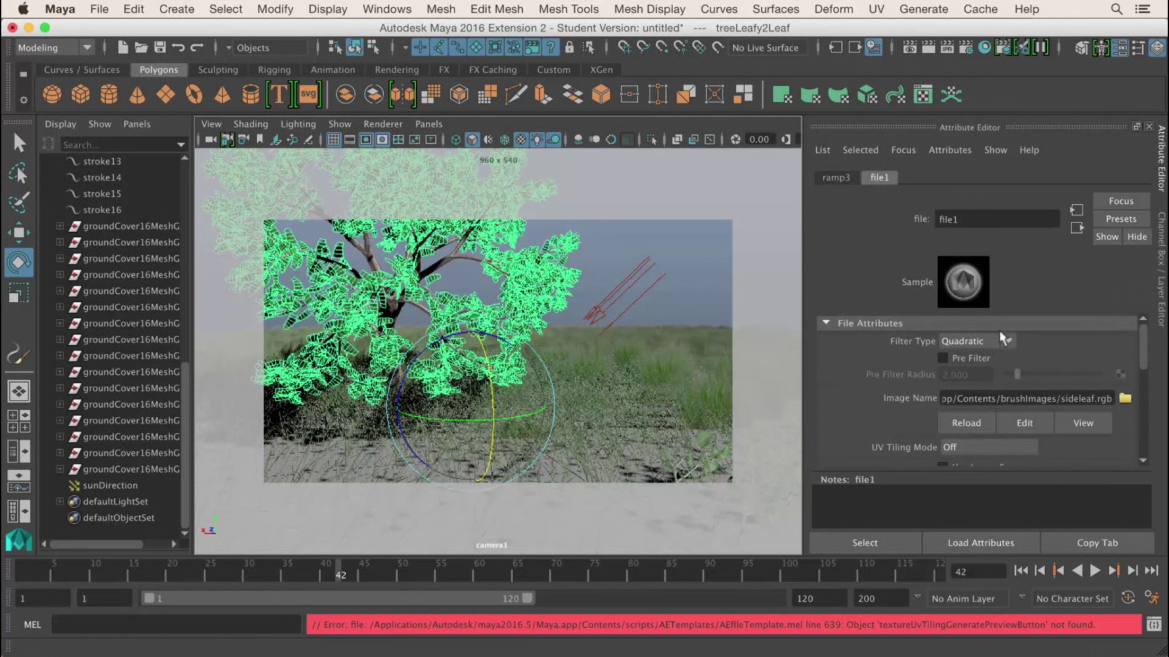
left_click(961, 279)
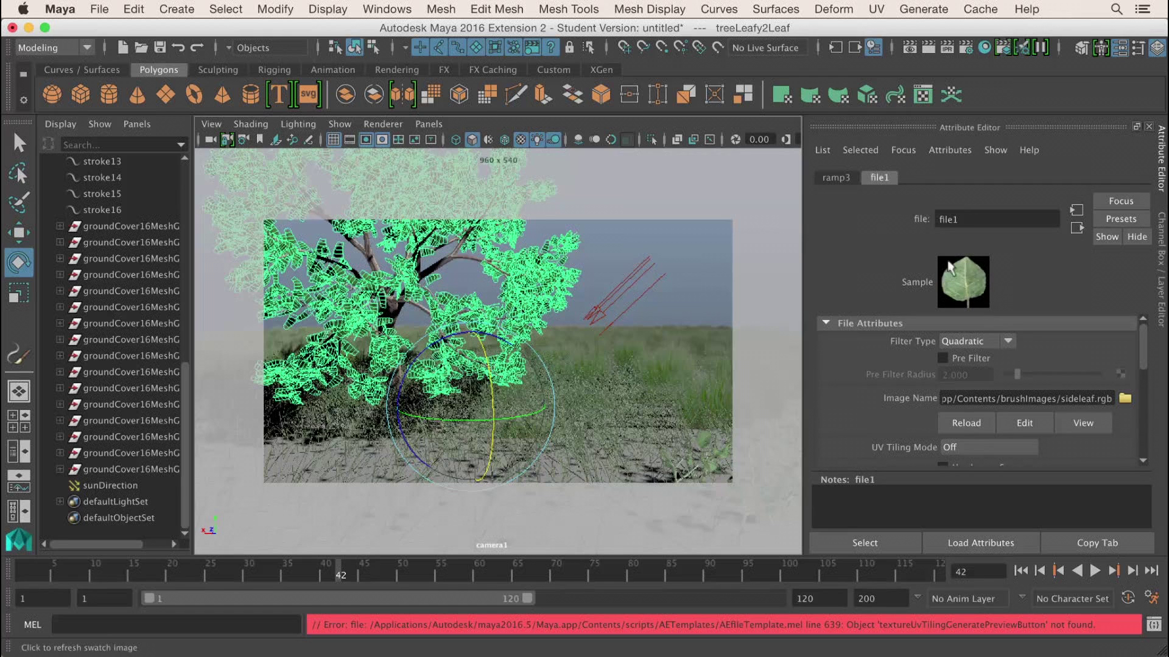
- Remove the saturation from both colors of the leaf shader's color ramp, making them light grey and white
left_click(847, 181)
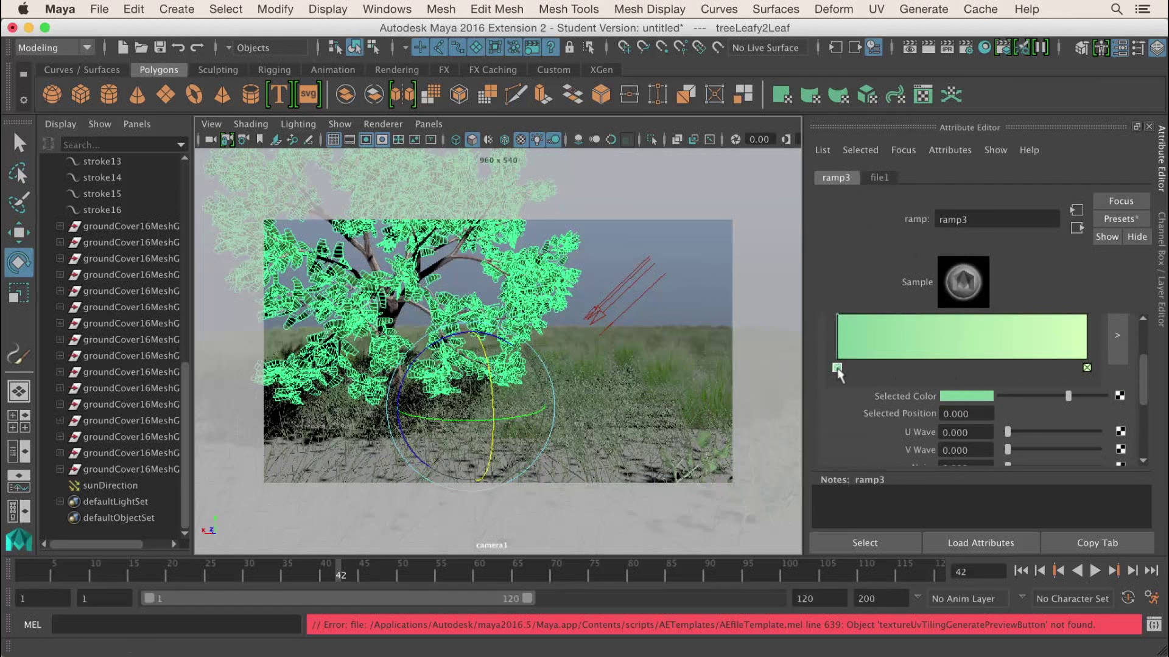
left_click(972, 397)
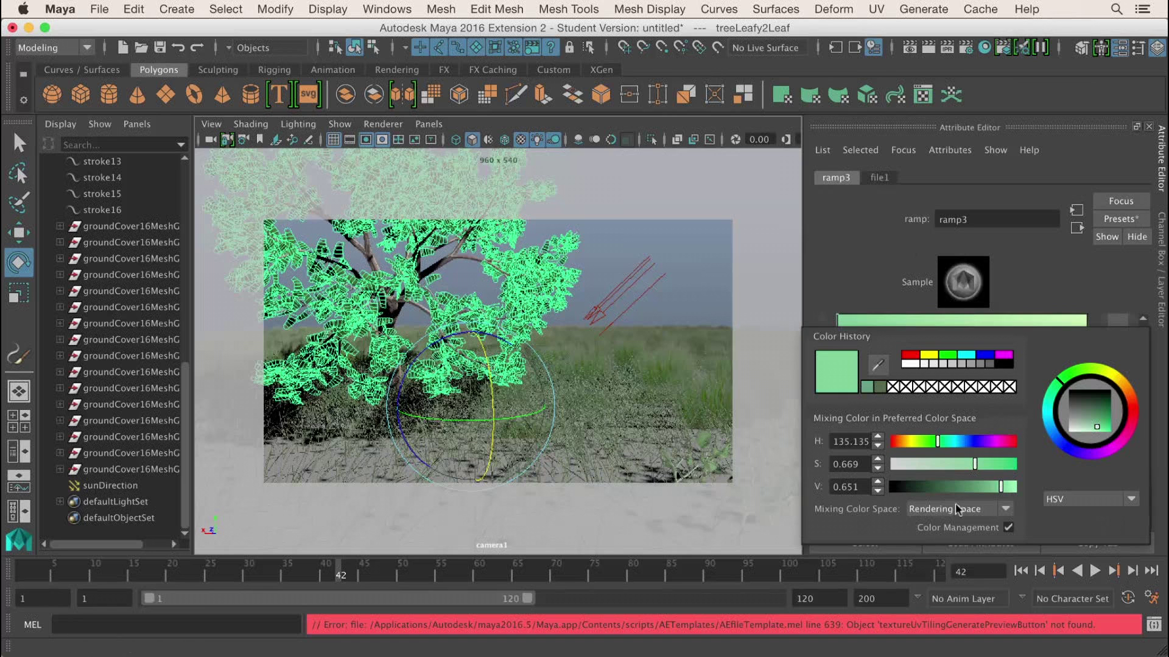
left_click_drag(954, 465, 734, 472)
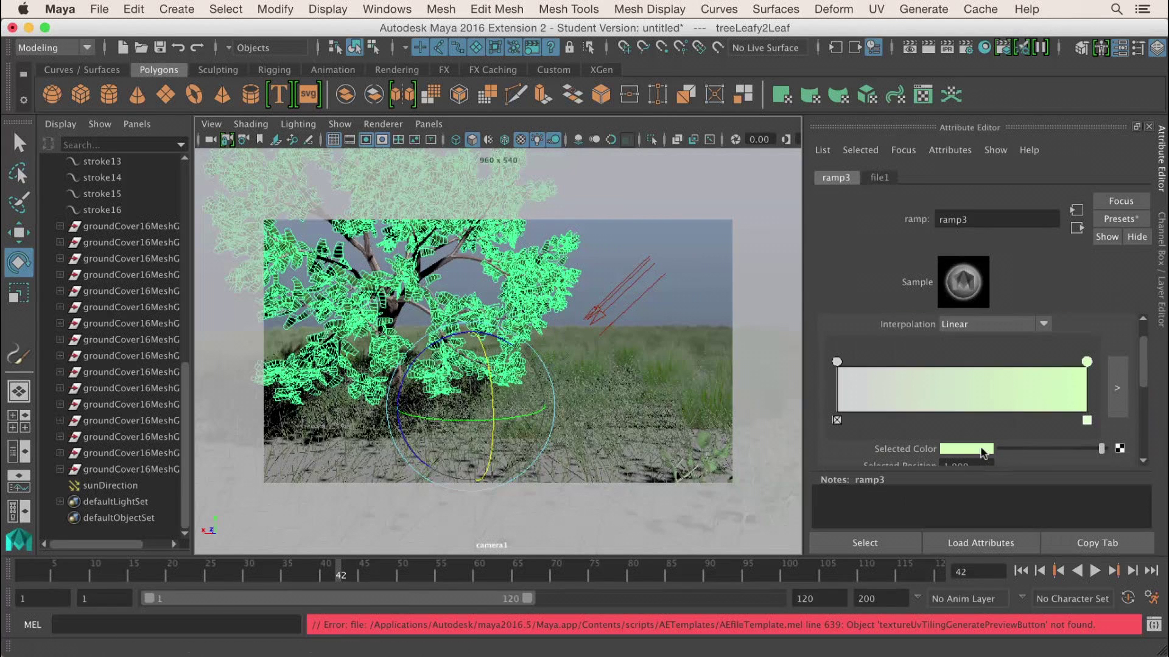
left_click(979, 450)
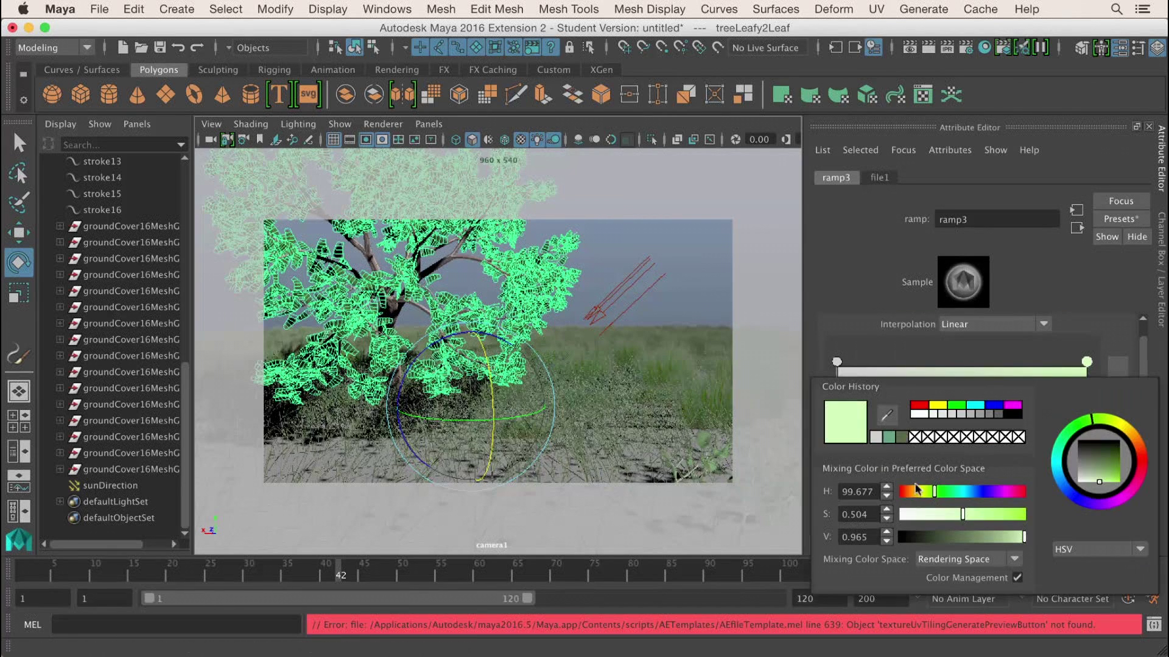
left_click_drag(921, 518, 886, 515)
- Deselect the leaves, render the camera1 frame with mental ray, and put the Render View away
left_click(686, 295)
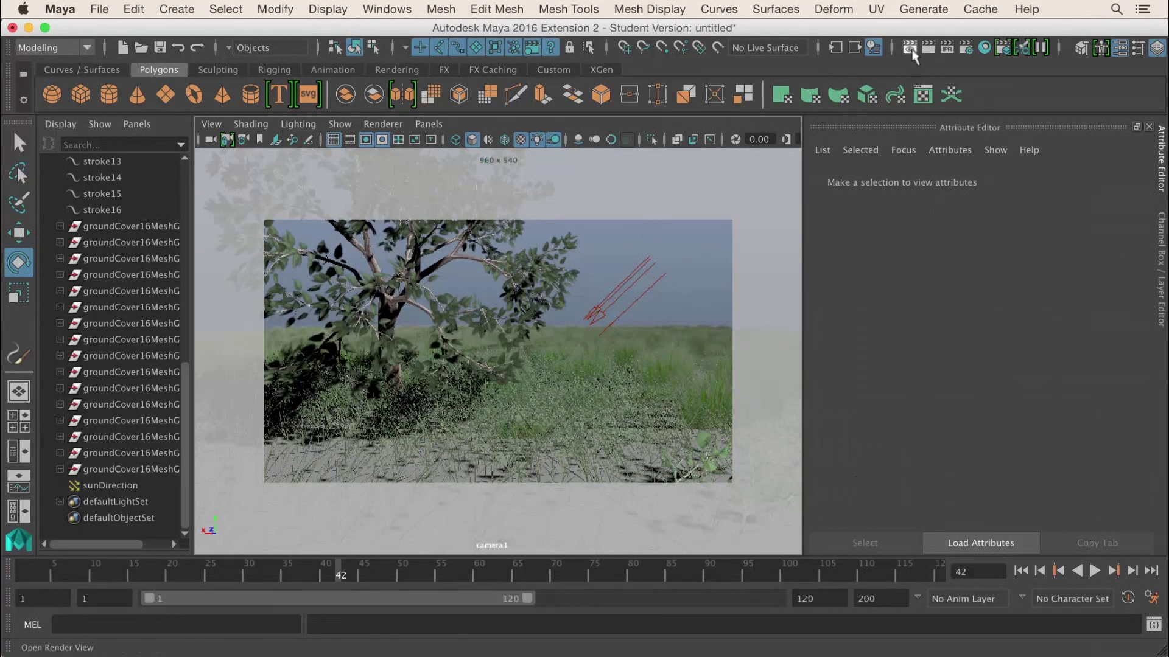
left_click(909, 48)
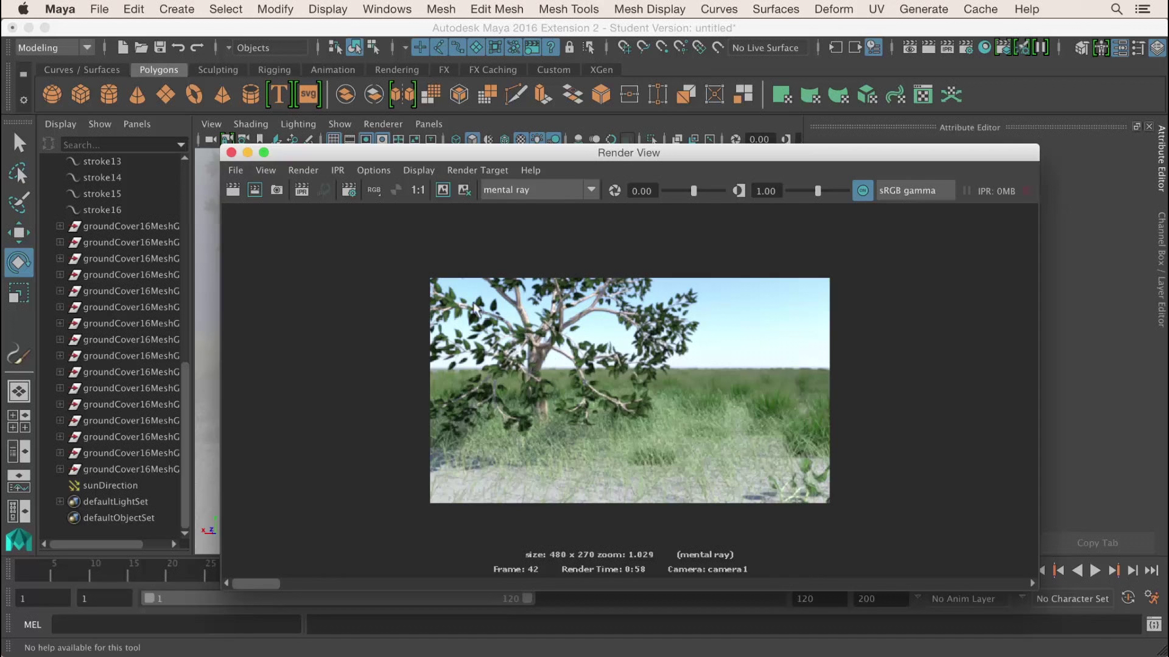
left_click(247, 152)
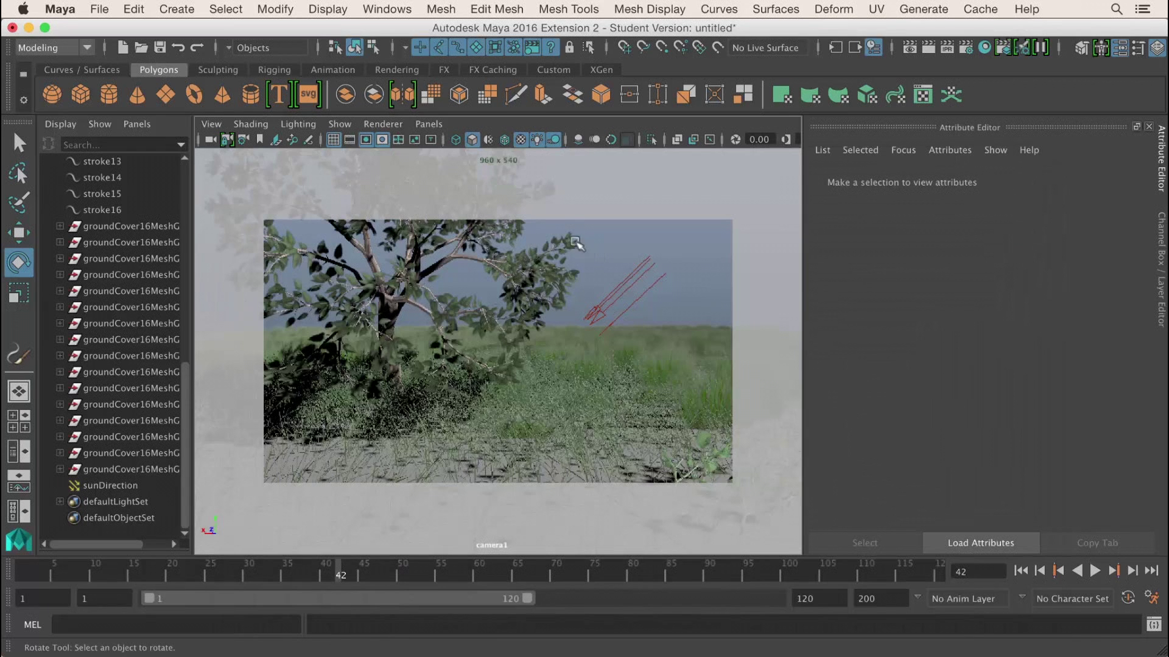
- Raise the Diffuse of the tree's leaf shader to about 0.766 and deselect the leaves
left_click(574, 239)
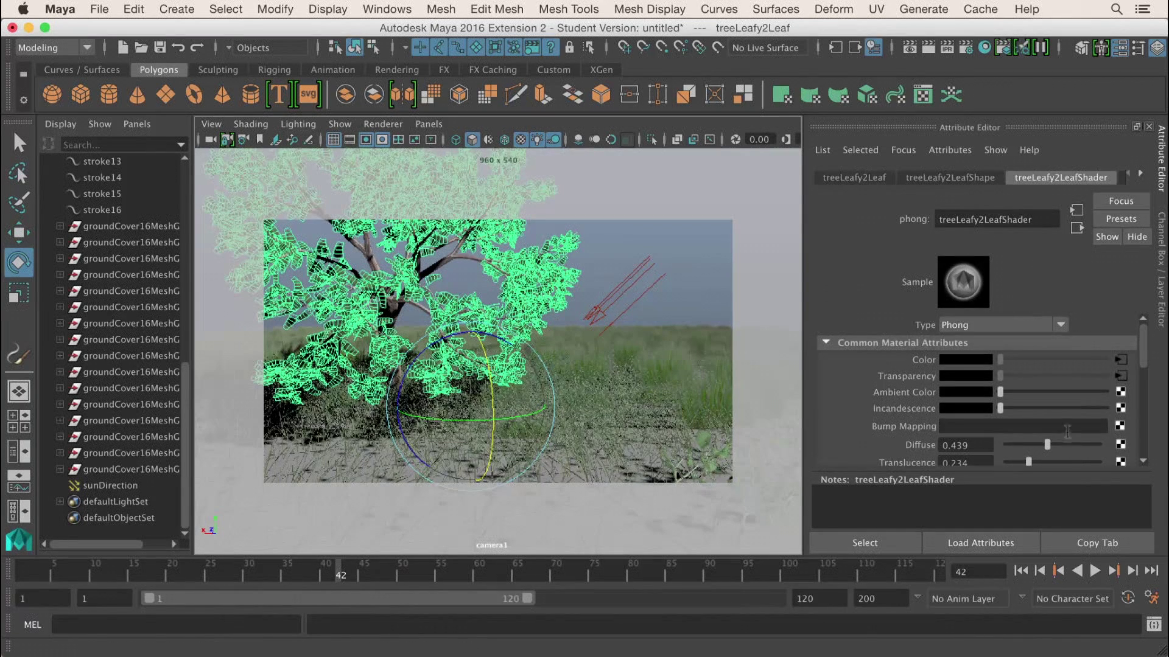
scroll(1075, 426, "down", 2)
left_click_drag(1070, 398, 1074, 396)
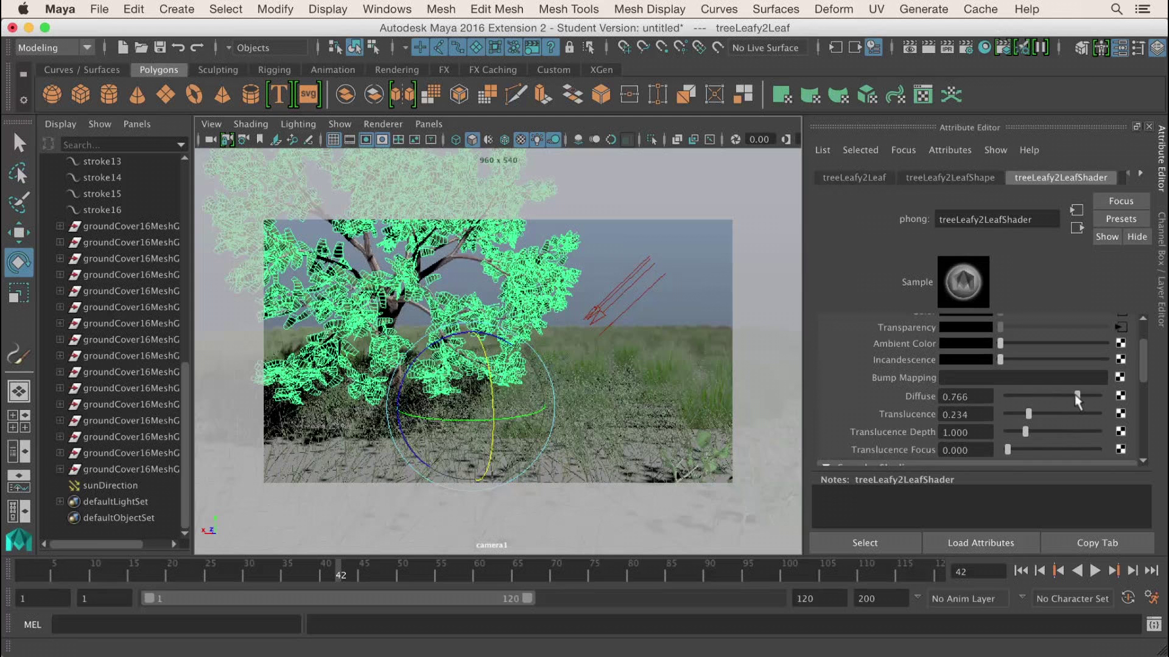
left_click(700, 273)
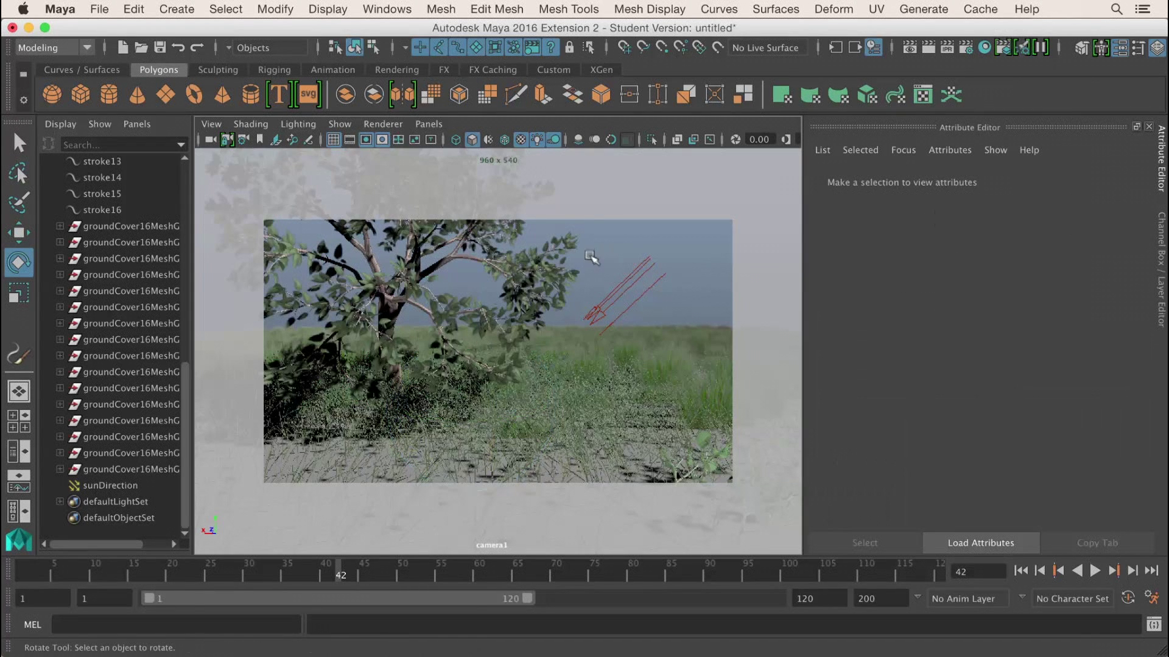
- Examine the specular shading settings of the foreground grass mesh's Phong shader
left_click(575, 403)
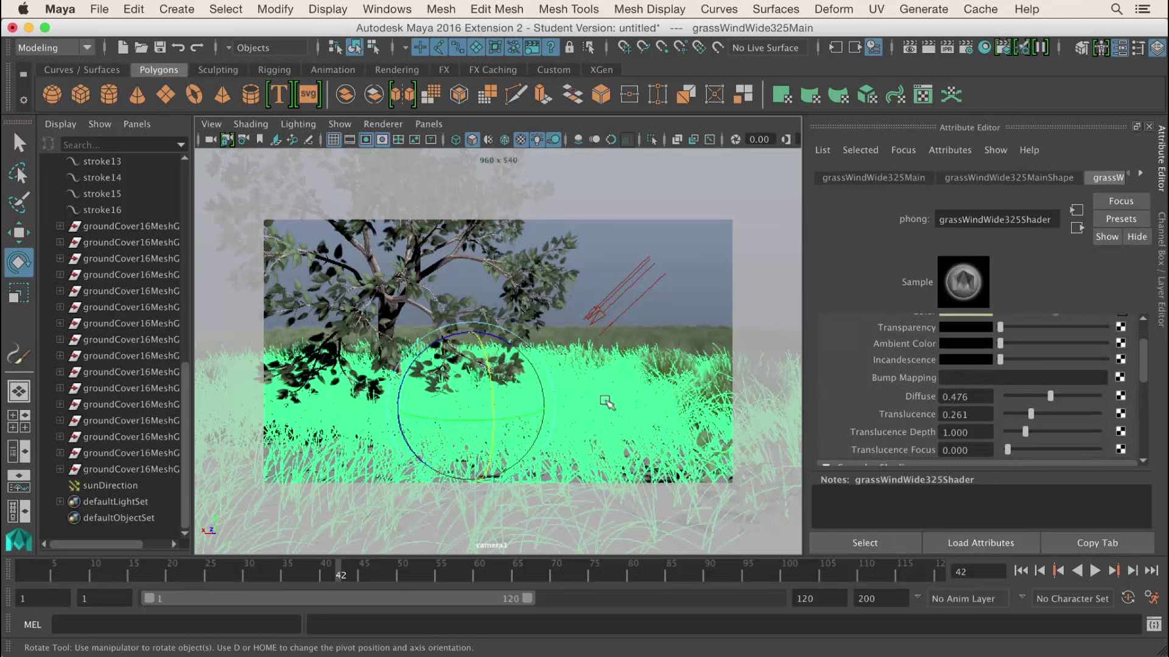
left_click_drag(1140, 357, 1128, 391)
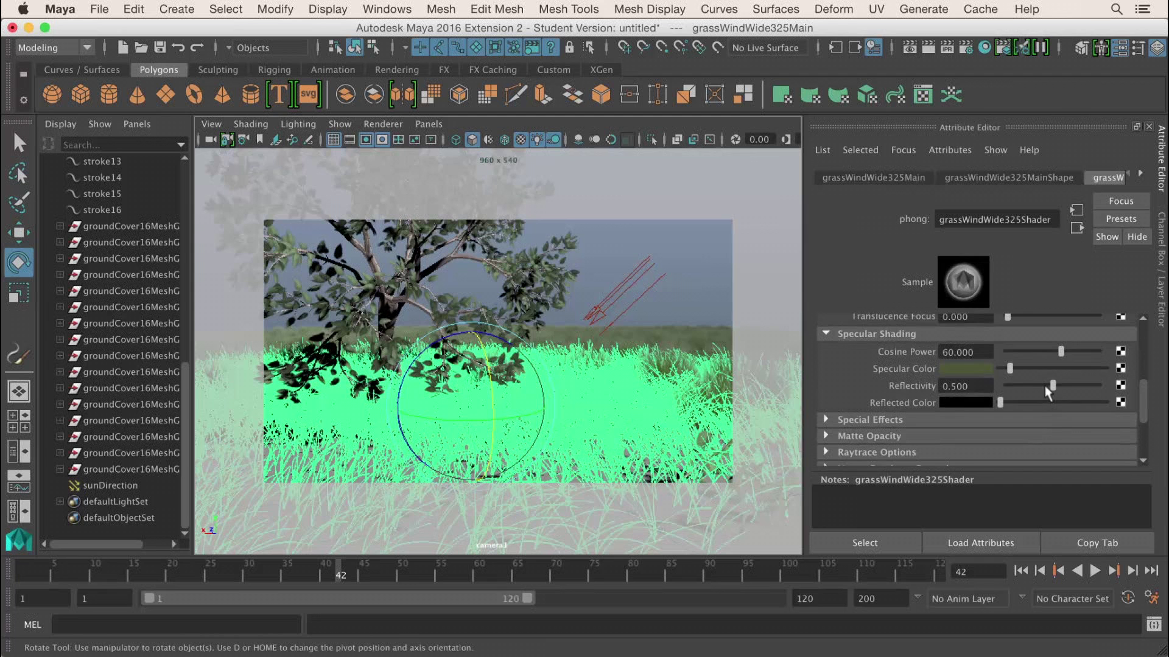
left_click(682, 298)
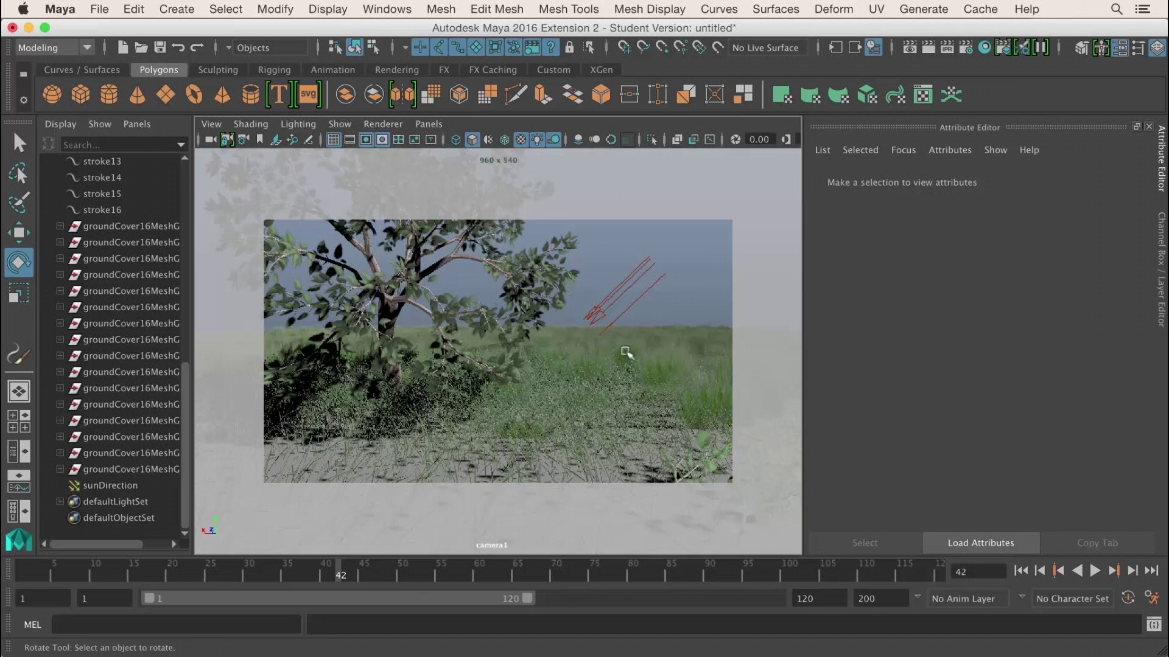
- Select the ground plane pPlane1 and assign a new Lambert material in place of its default one
left_click_drag(183, 416, 179, 268)
left_click(118, 275)
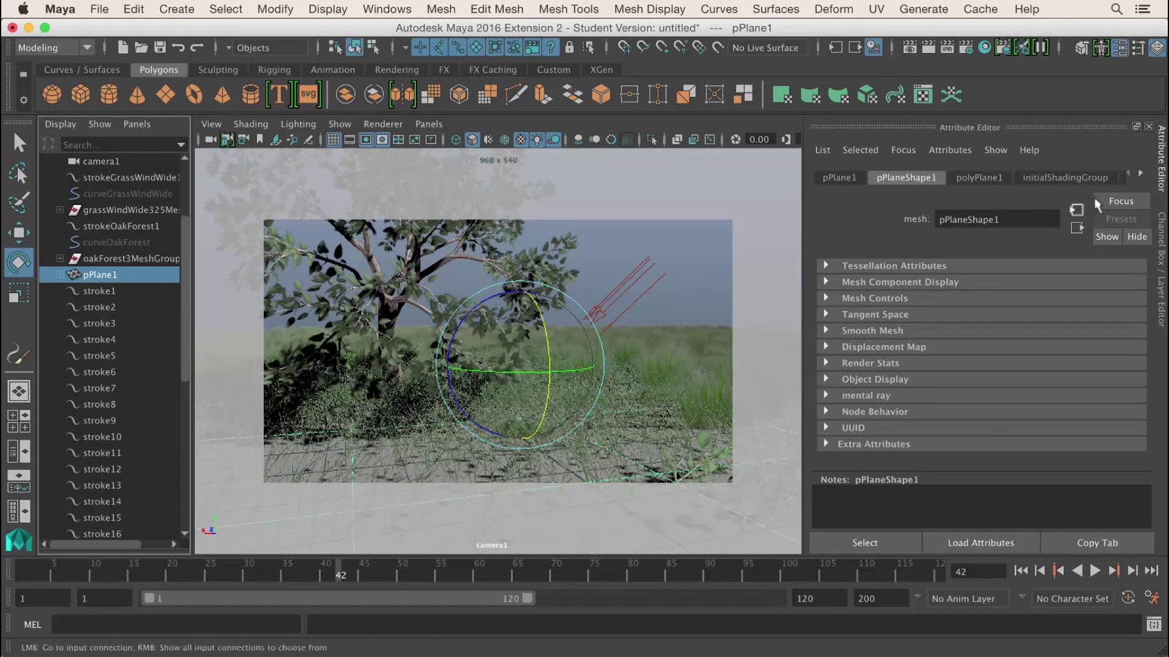
left_click(1141, 175)
left_click(1103, 180)
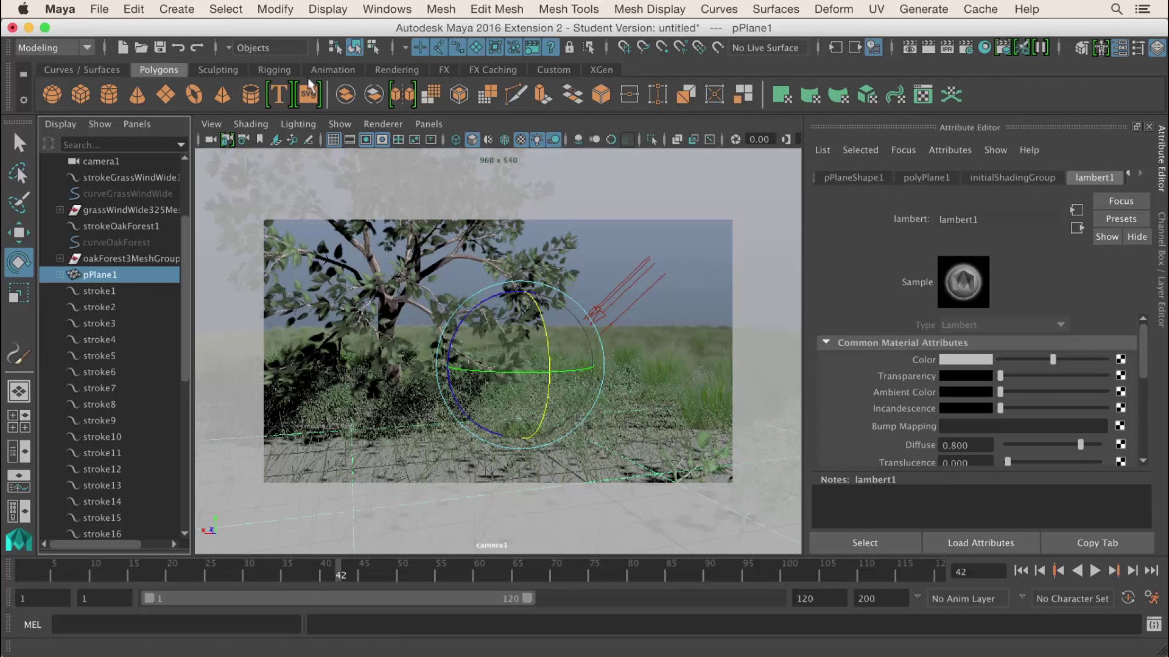
left_click(389, 71)
left_click(336, 94)
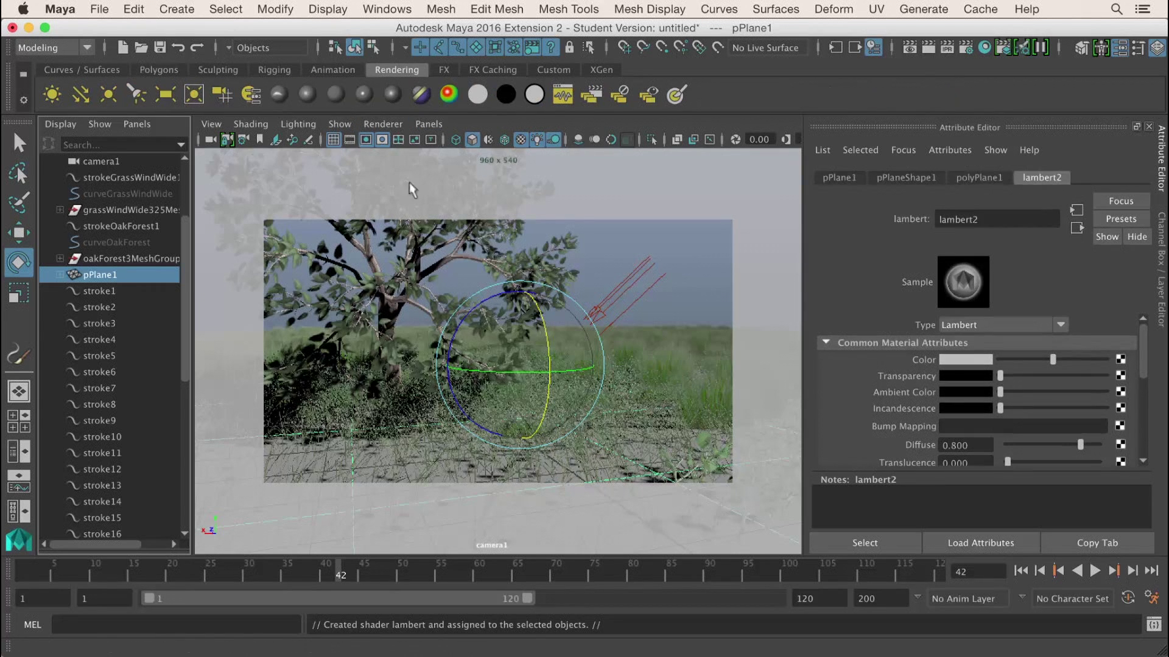
- Color the ground plane's Lambert material with the dark green from the color history and deselect the plane
left_click(977, 360)
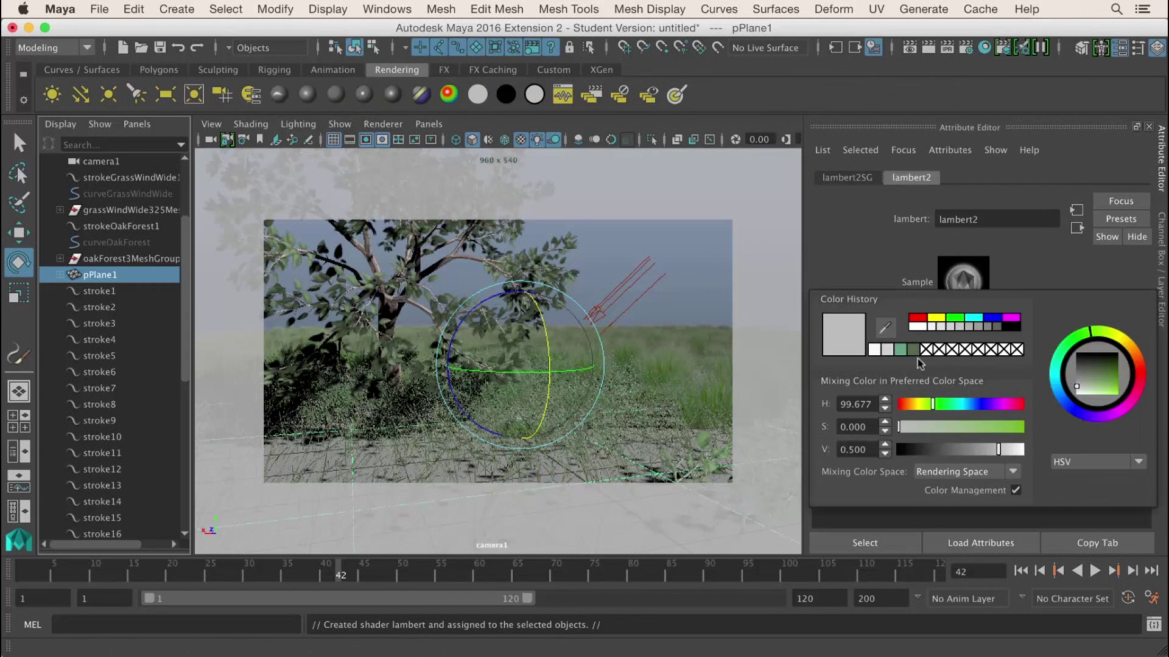
left_click(919, 356)
left_click(720, 271)
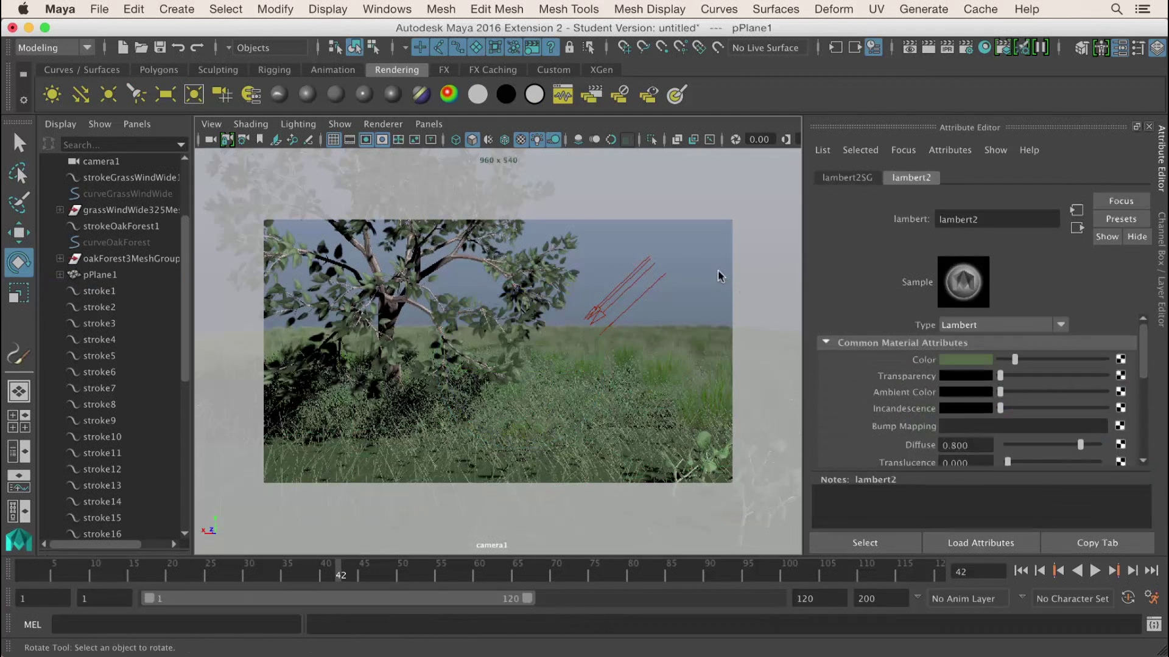
- Select the tree's trunk and branch mesh and break the ramp connection on the Color of its treeLeafy2Shader
left_click(452, 258)
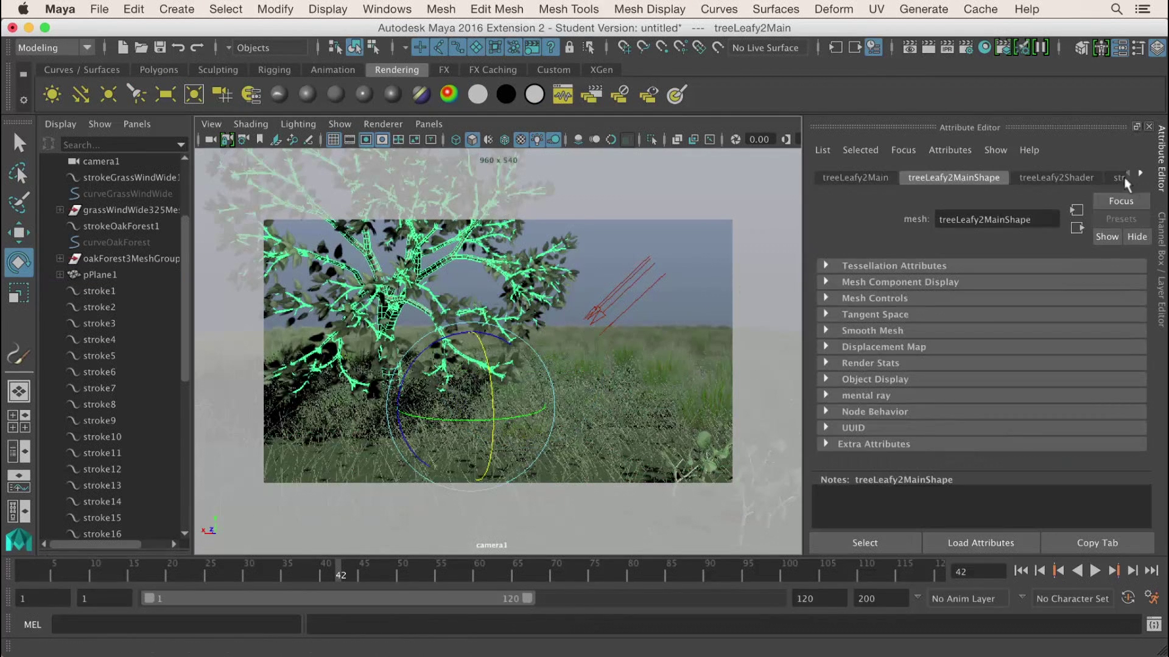
left_click(1141, 175)
left_click(1140, 174)
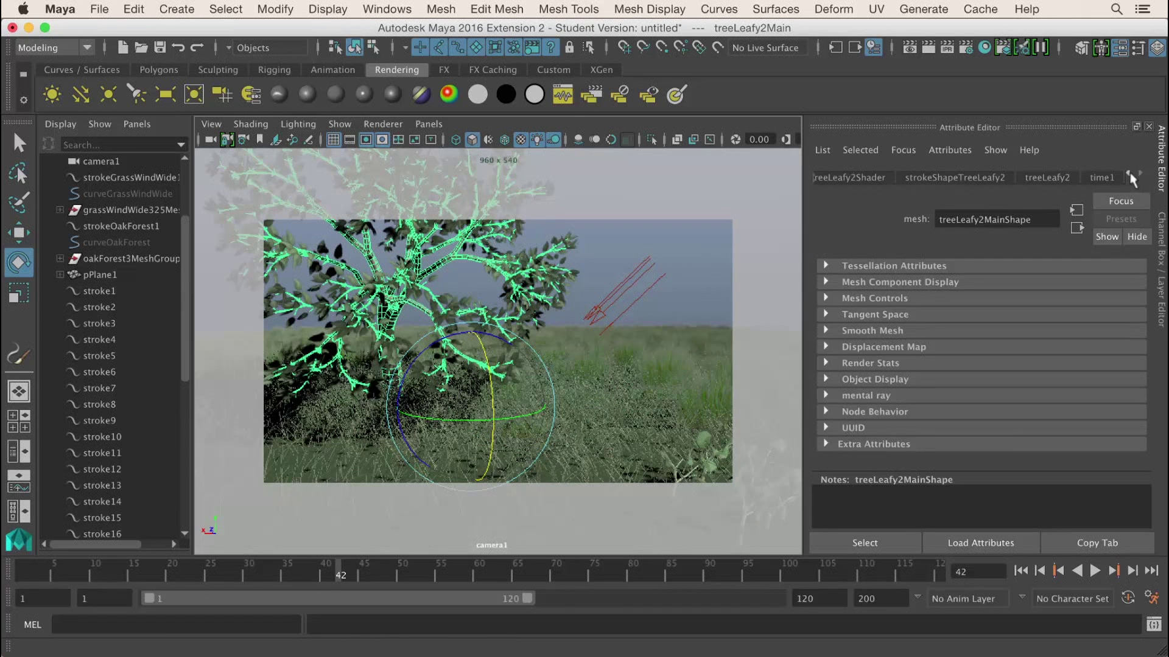
left_click(874, 178)
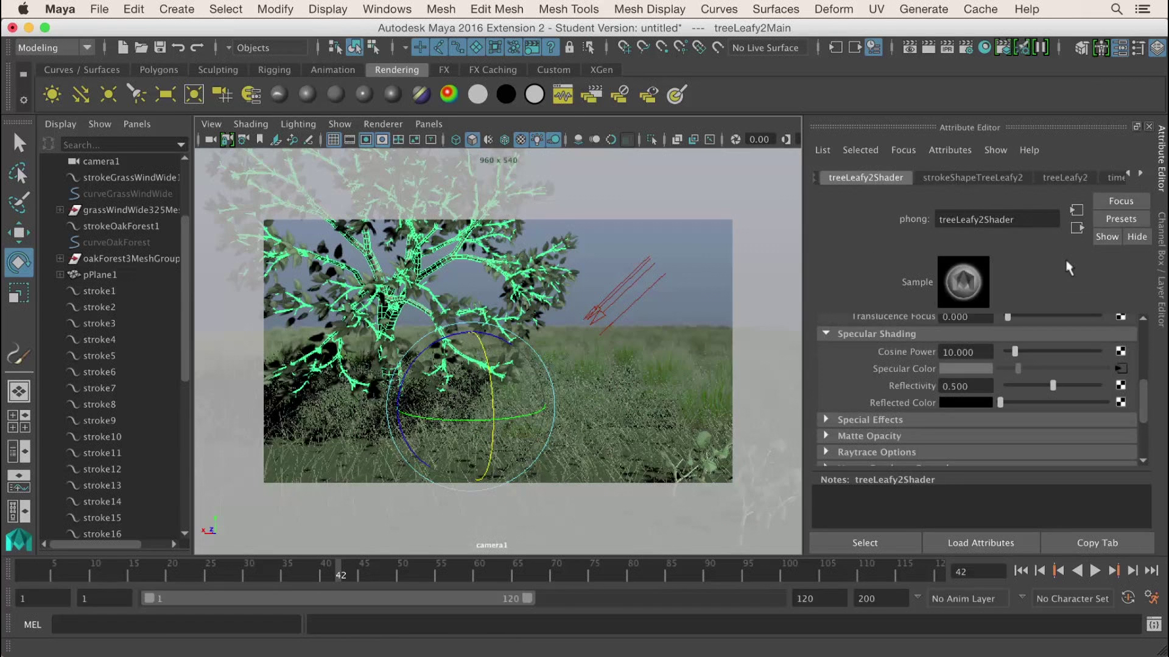
scroll(1111, 394, "up", 5)
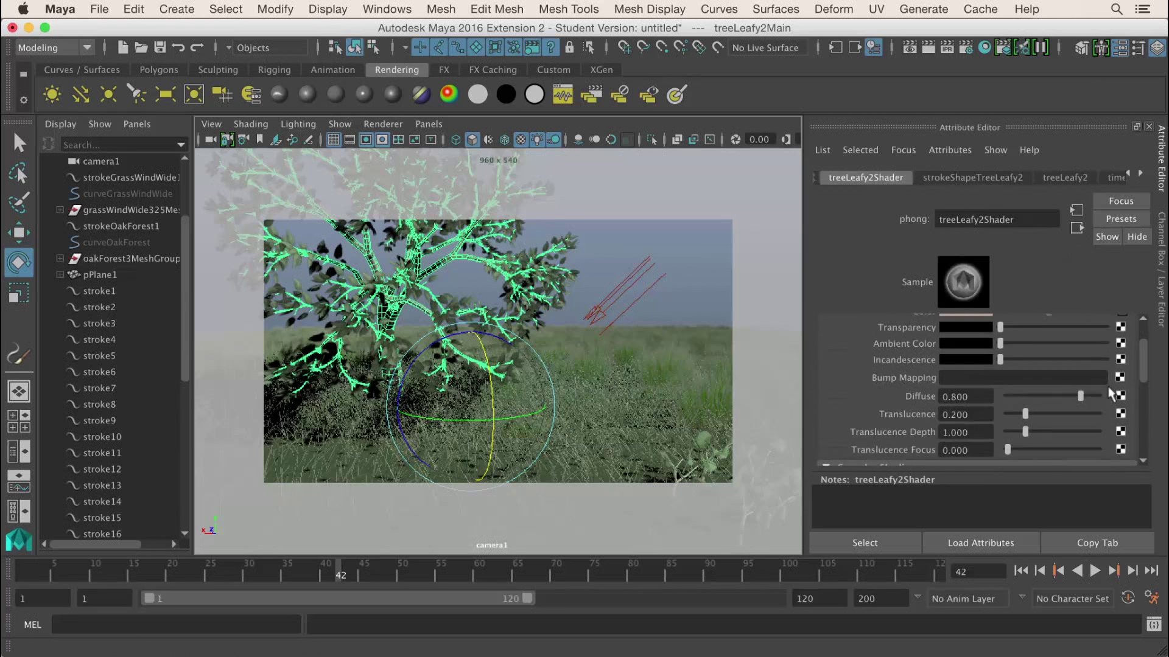
scroll(1112, 394, "up", 2)
left_click(1121, 364)
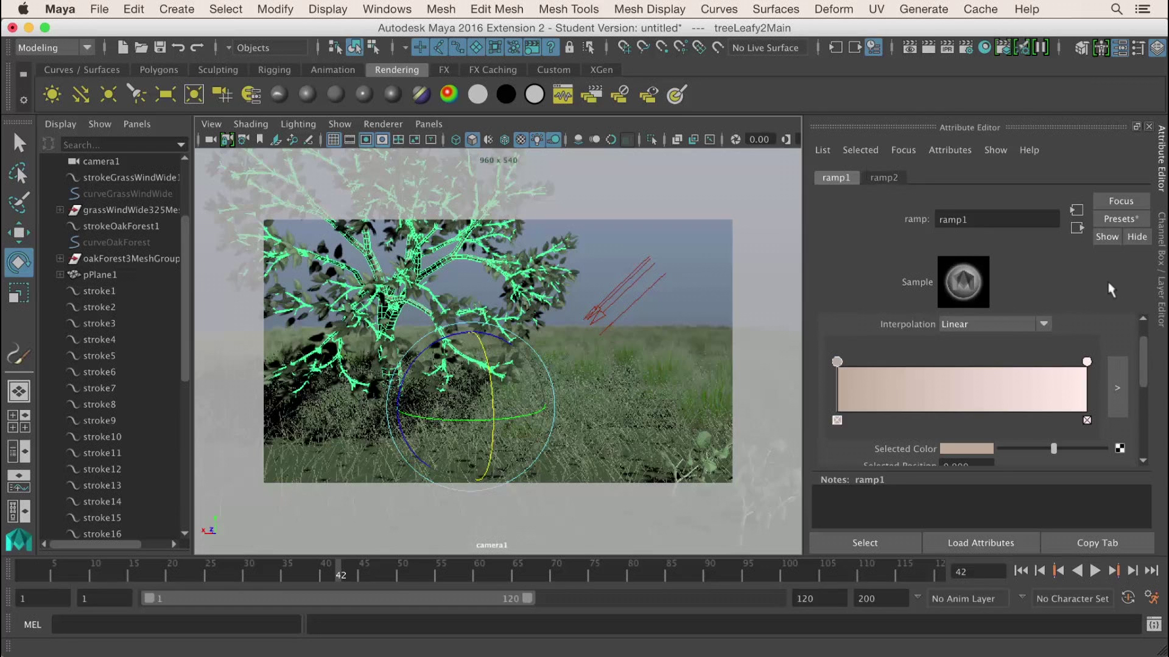
left_click(1076, 228)
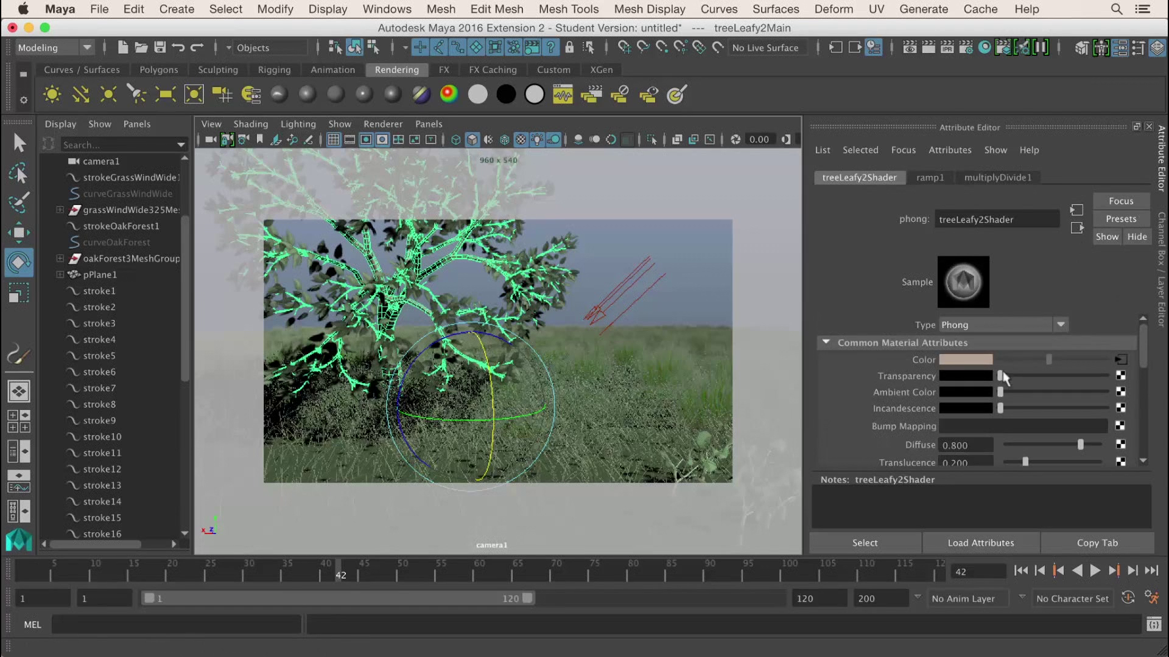
right_click(922, 360)
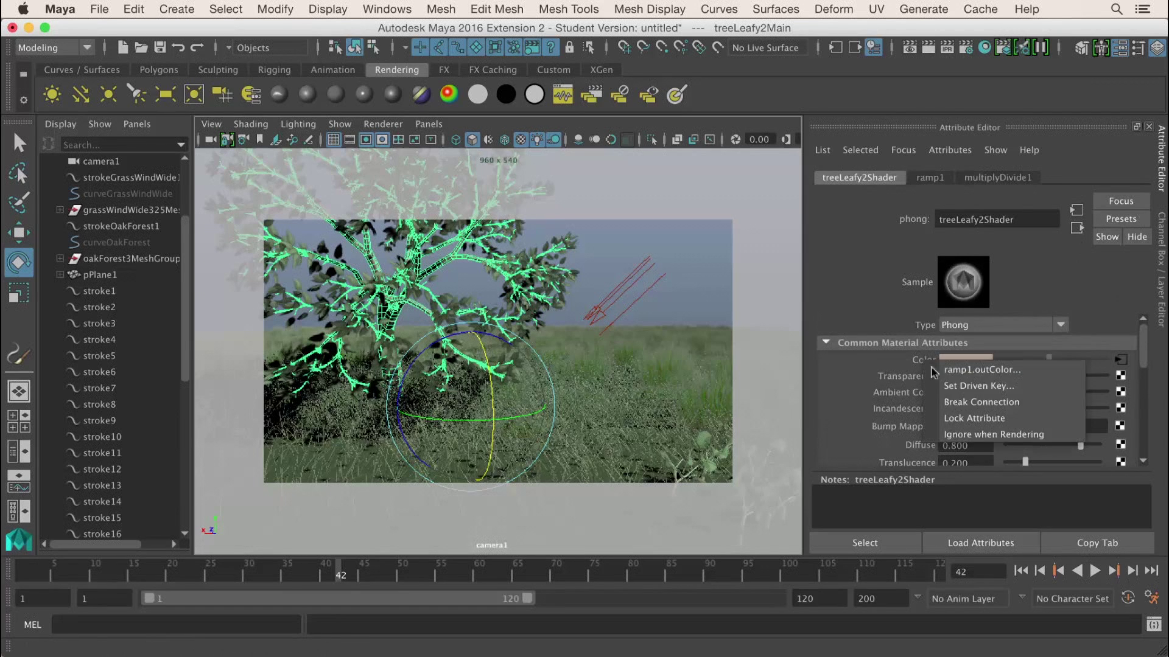
left_click(951, 404)
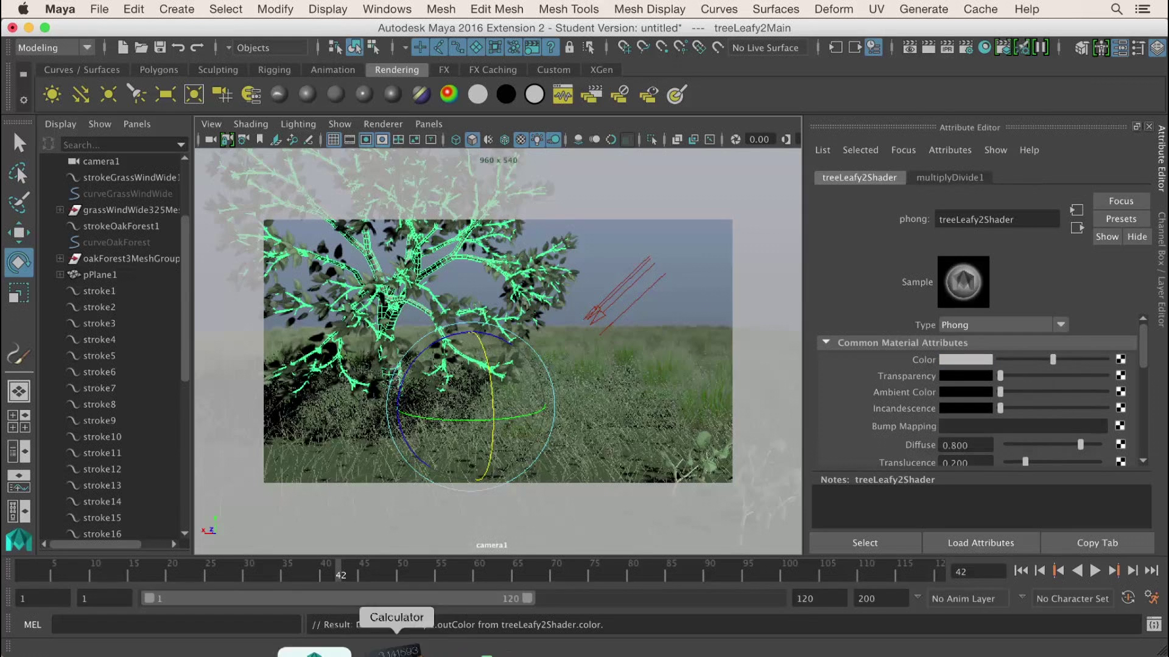
- Switch to Chrome and open the full-size image of the 900 × 900 tileable tree bark texture from the bark texture results
left_click(209, 646)
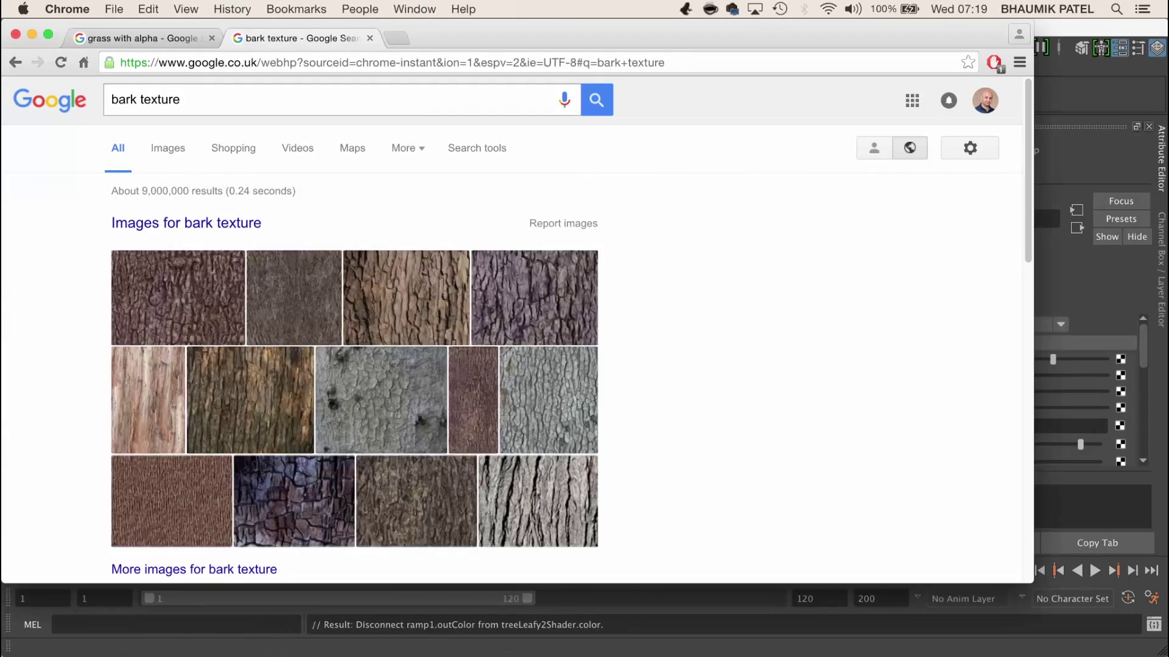
left_click(287, 300)
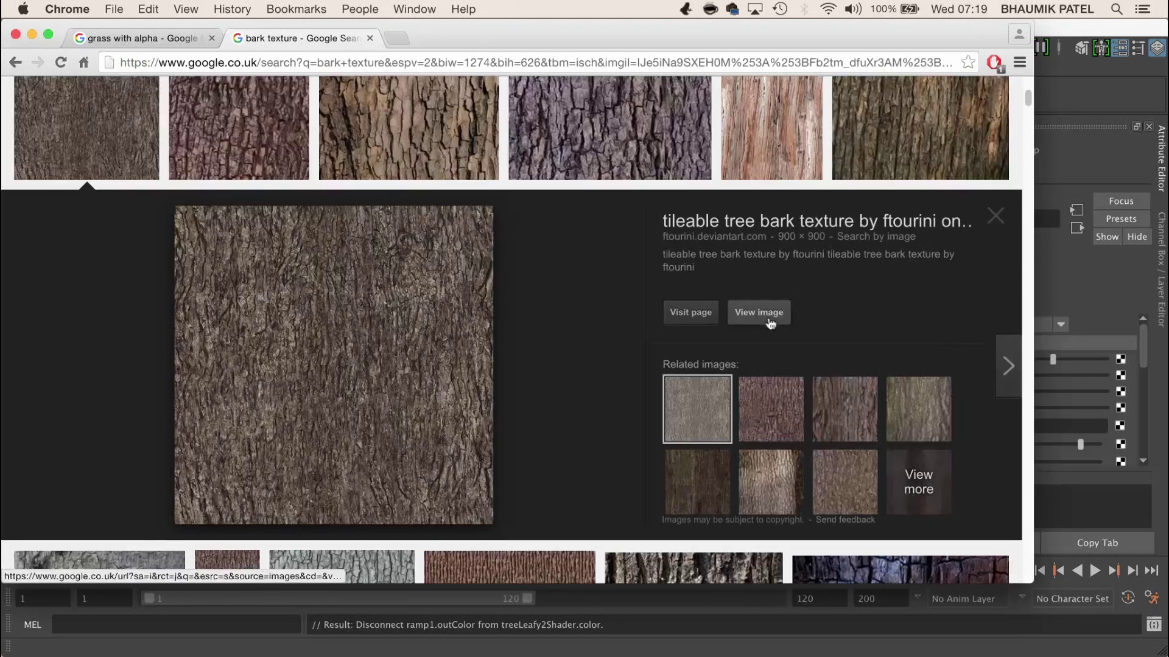
left_click(768, 315)
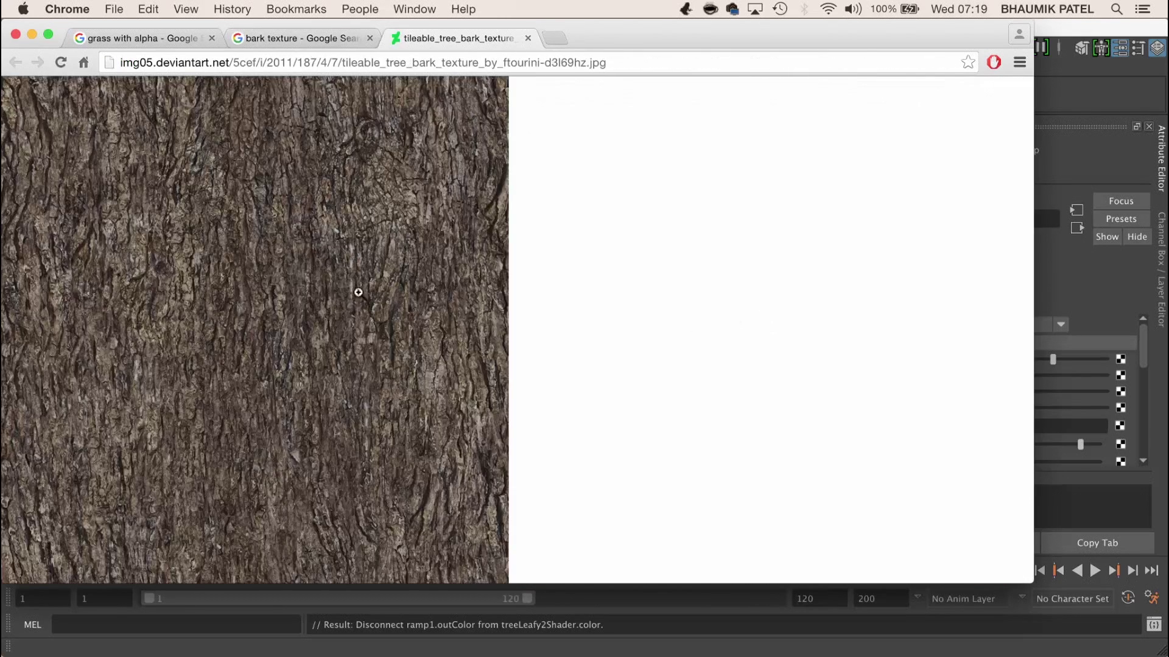
left_click(362, 255)
left_click_drag(365, 243, 447, 656)
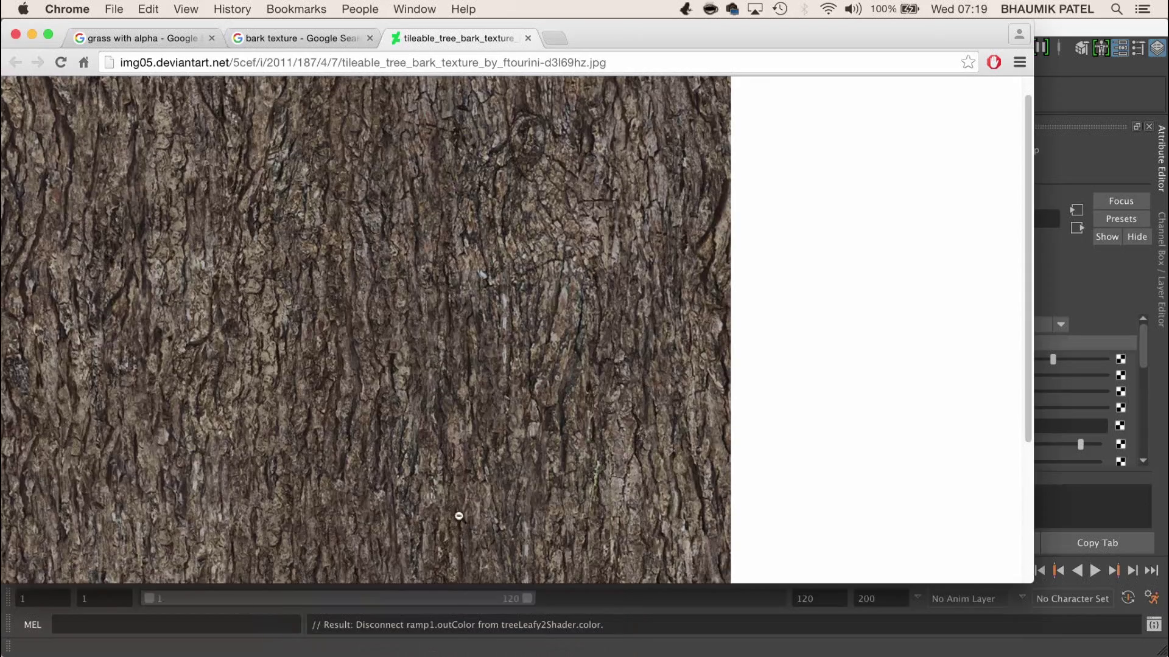
left_click_drag(460, 498, 472, 656)
mouse_move(469, 645)
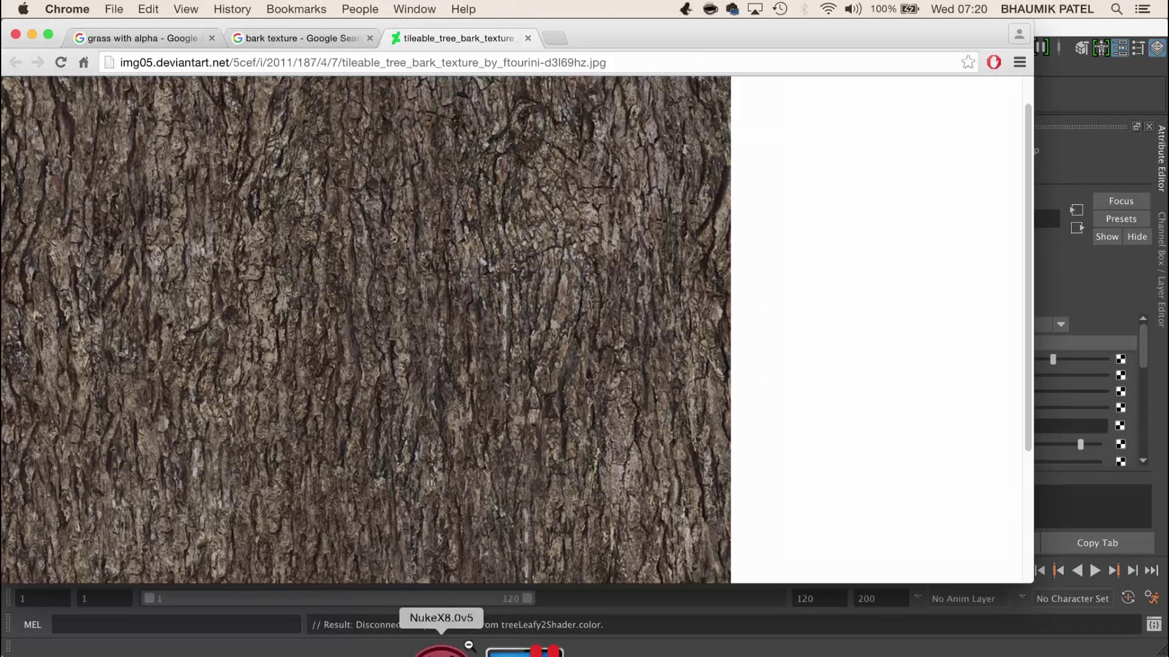
- Save the bark image to the Desktop as a JPEG, replacing the existing file, and minimize the browser
right_click(474, 358)
left_click(512, 384)
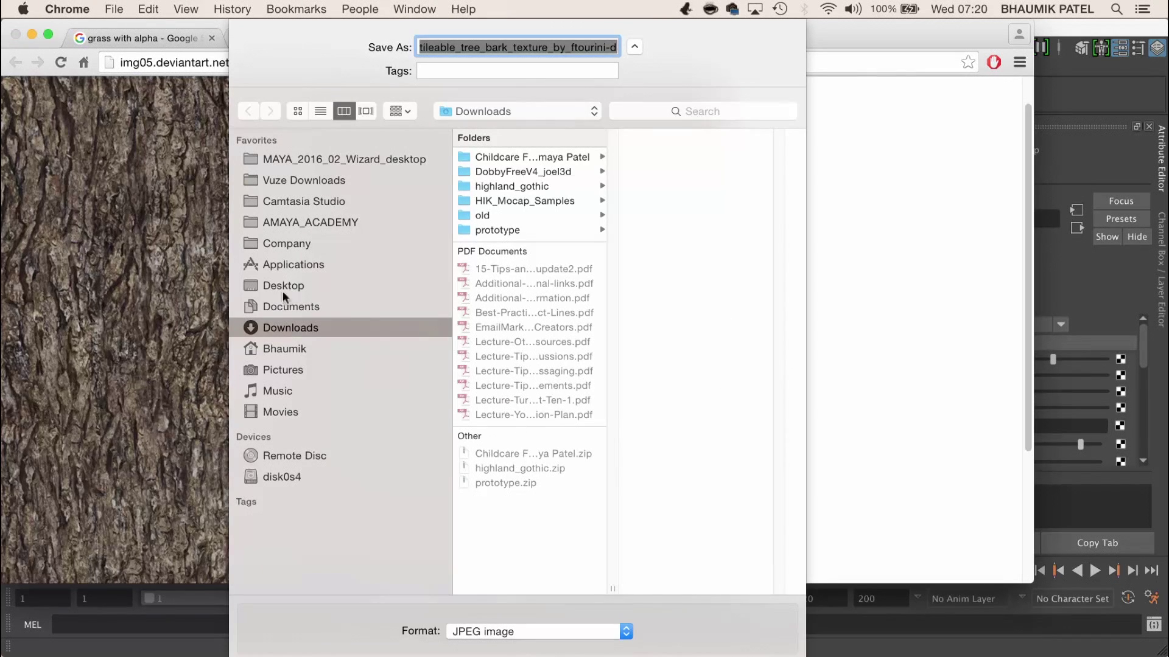
left_click(279, 284)
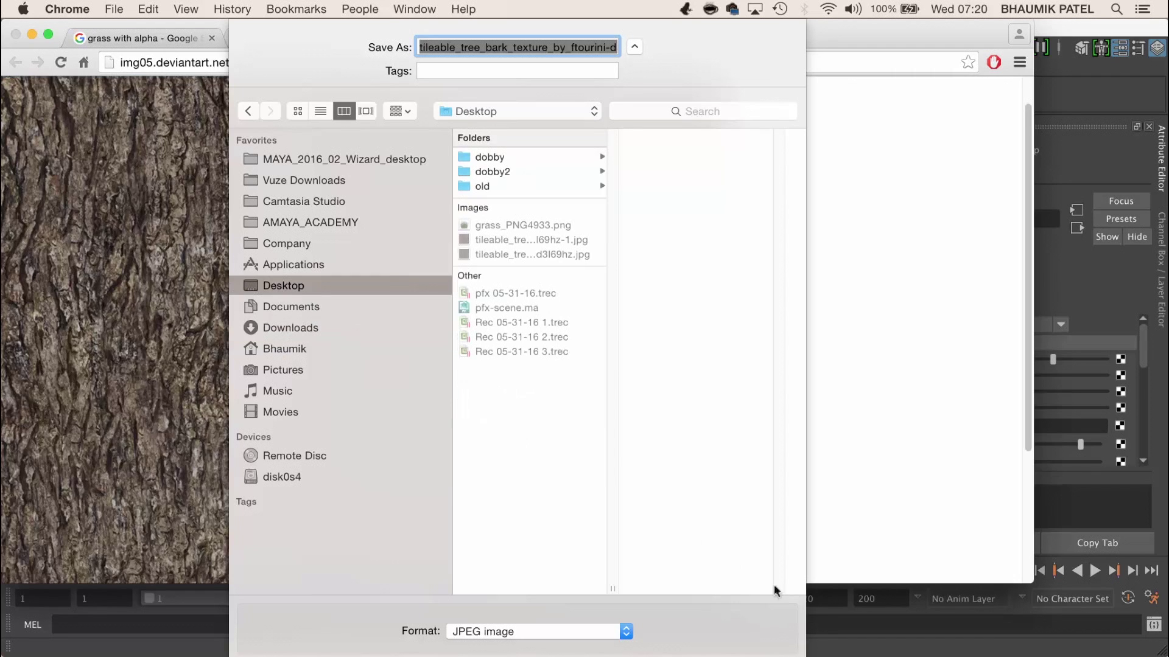
key("Return")
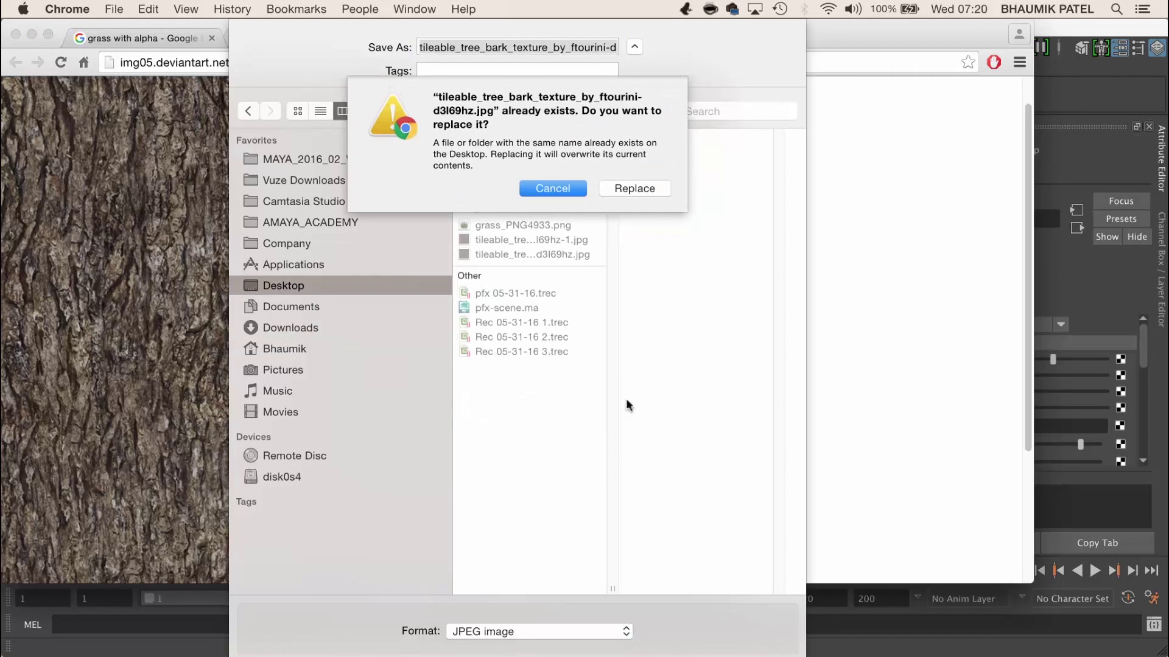
left_click(633, 187)
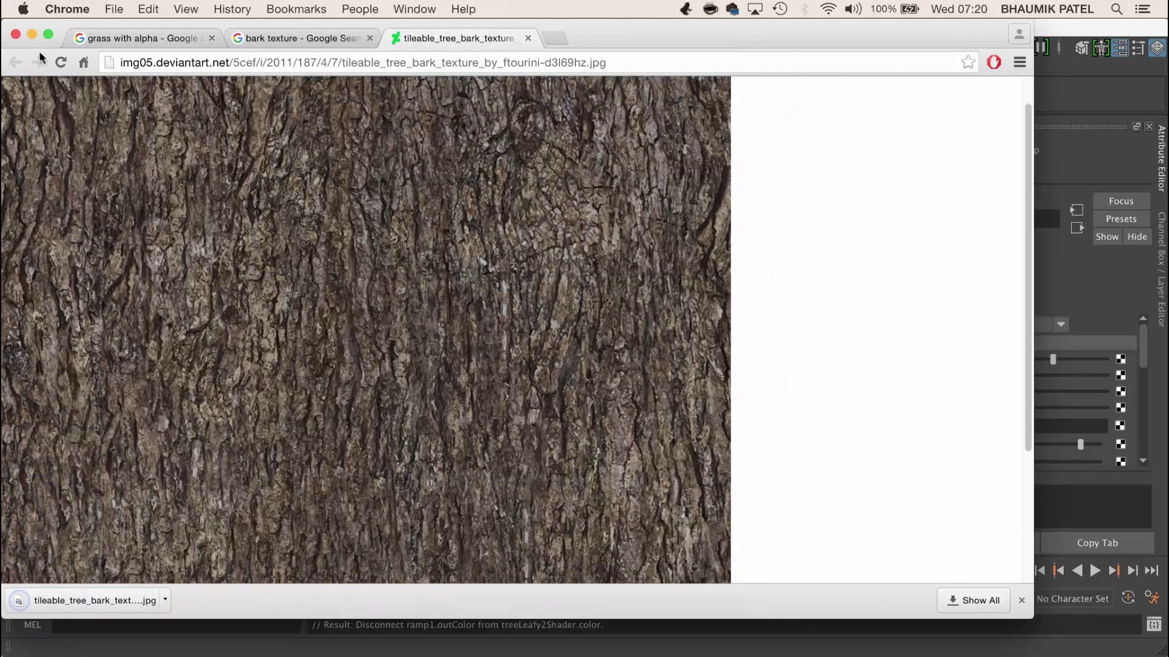
left_click(31, 34)
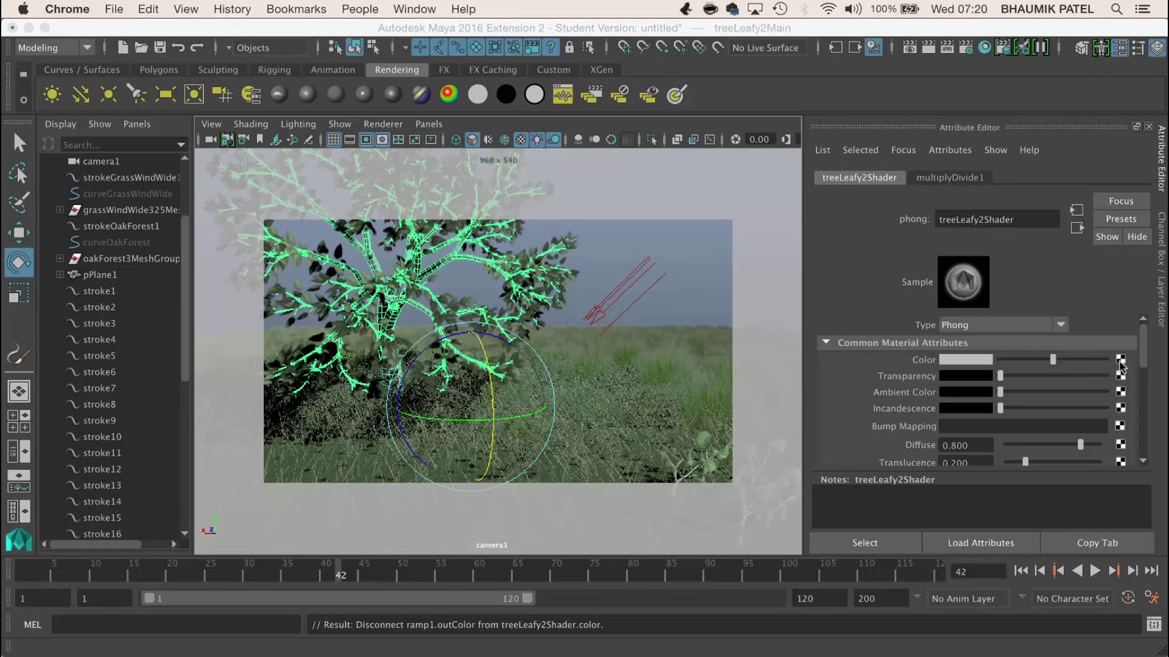
- Connect a new File texture to the Color of treeLeafy2Shader
right_click(925, 363)
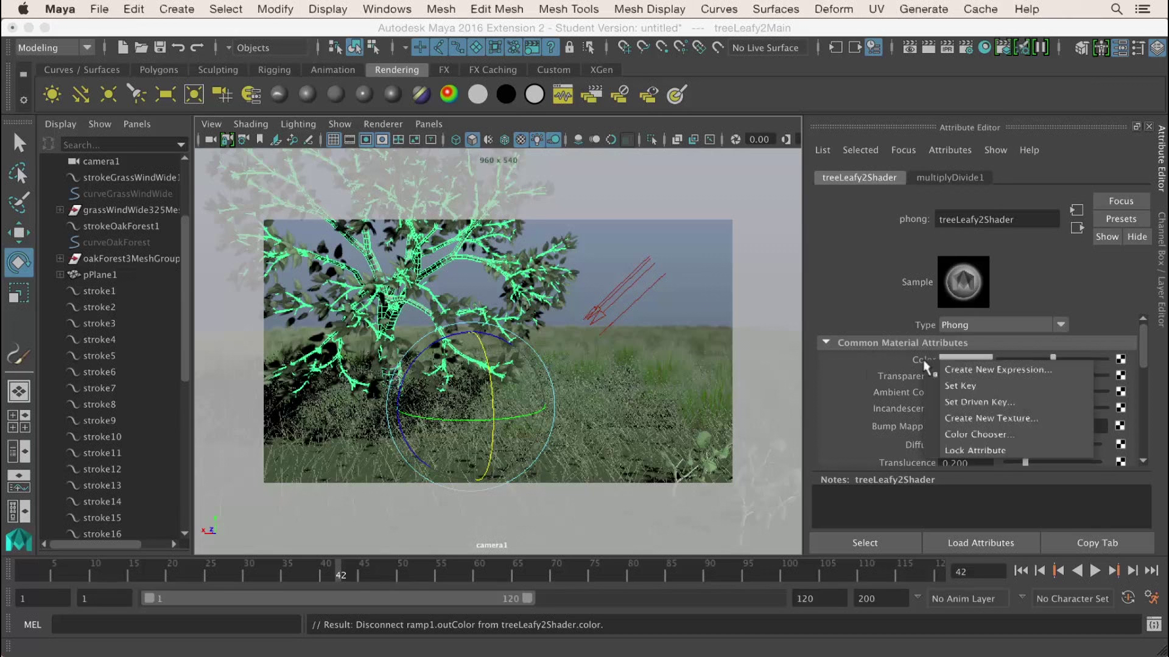
left_click(1132, 364)
left_click(1120, 364)
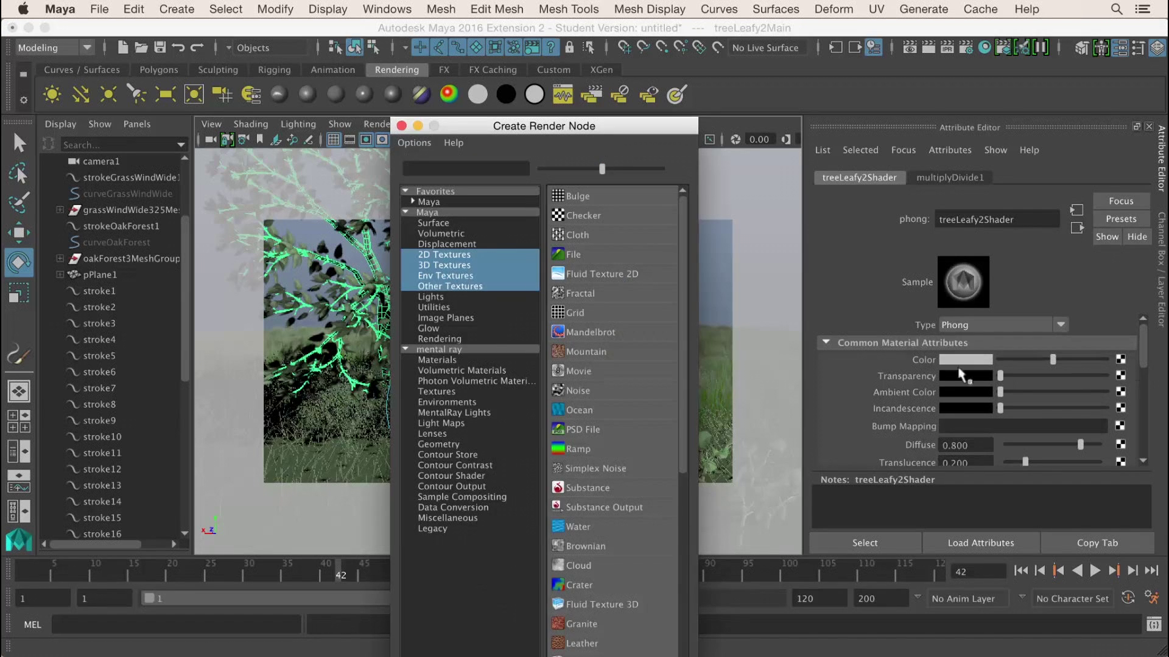
key("Escape")
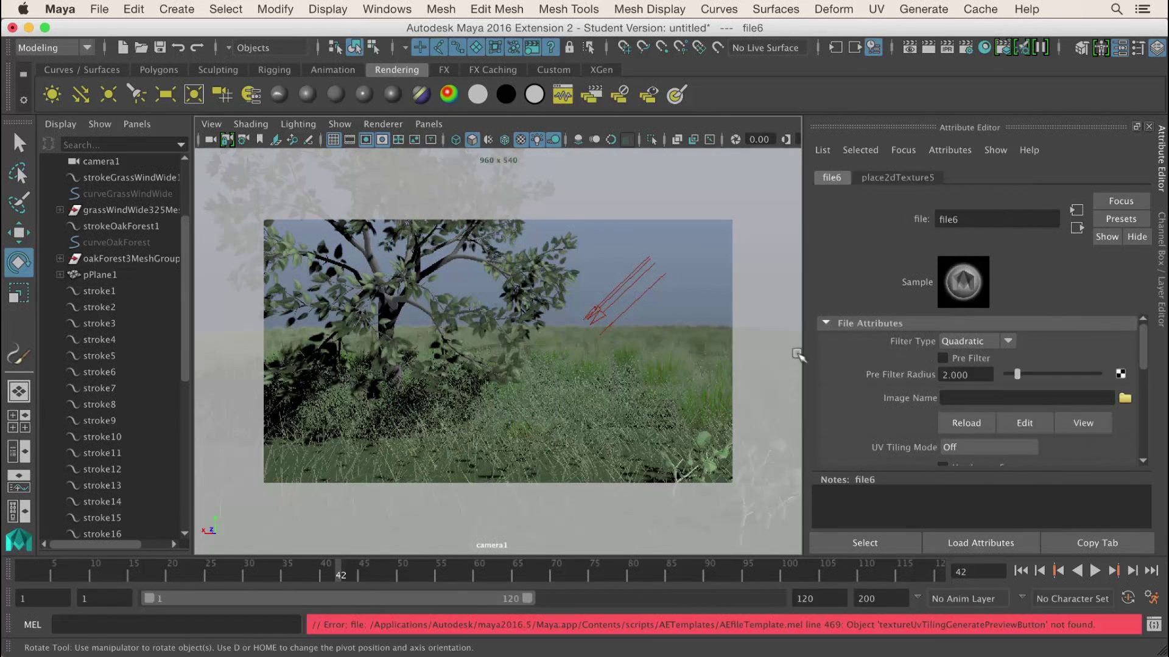
- Load tileable_tree_bark_texture_by_ftourini-d3l69hz.jpg from the Desktop into the File texture and clear the selection
left_click(1126, 398)
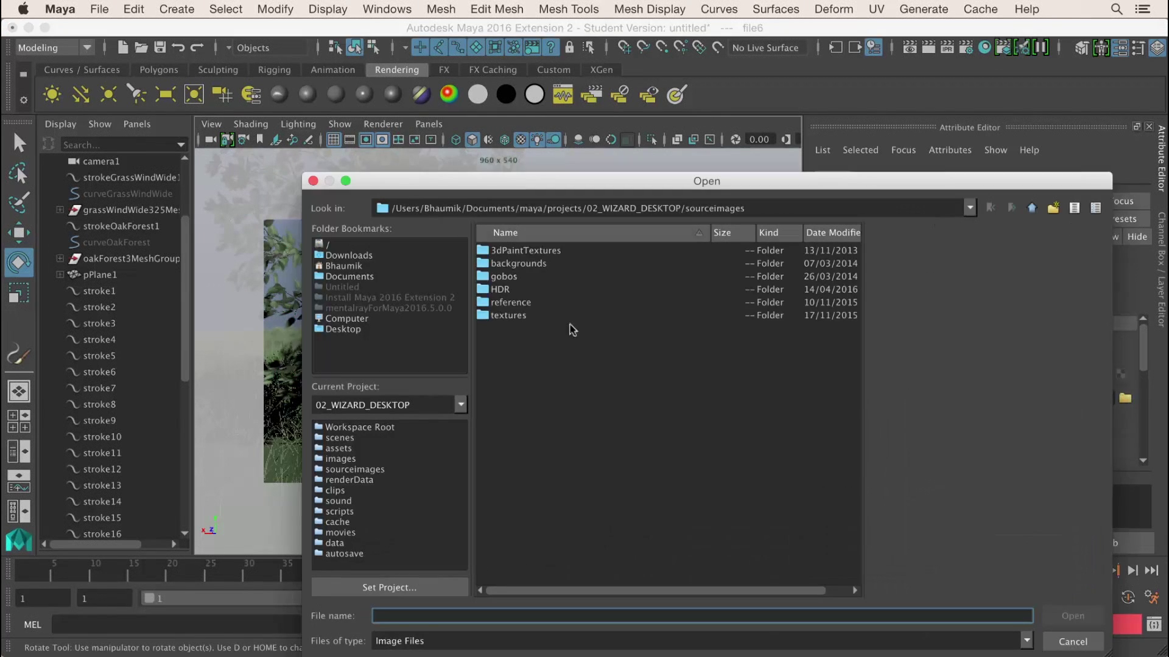
left_click(343, 329)
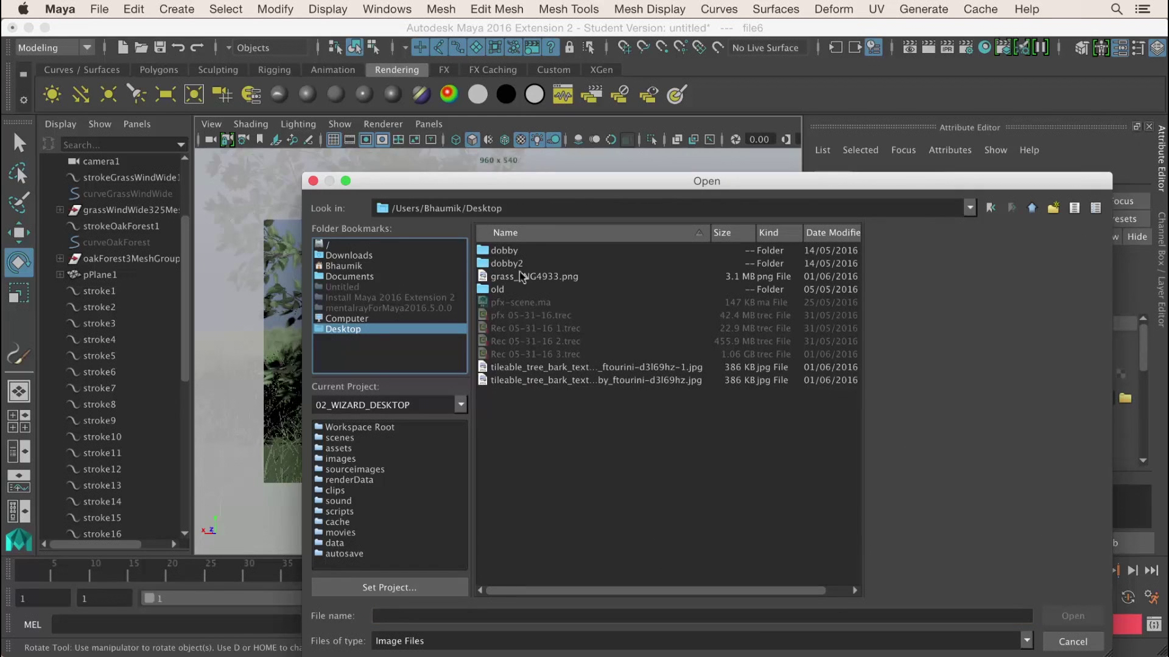
left_click(555, 381)
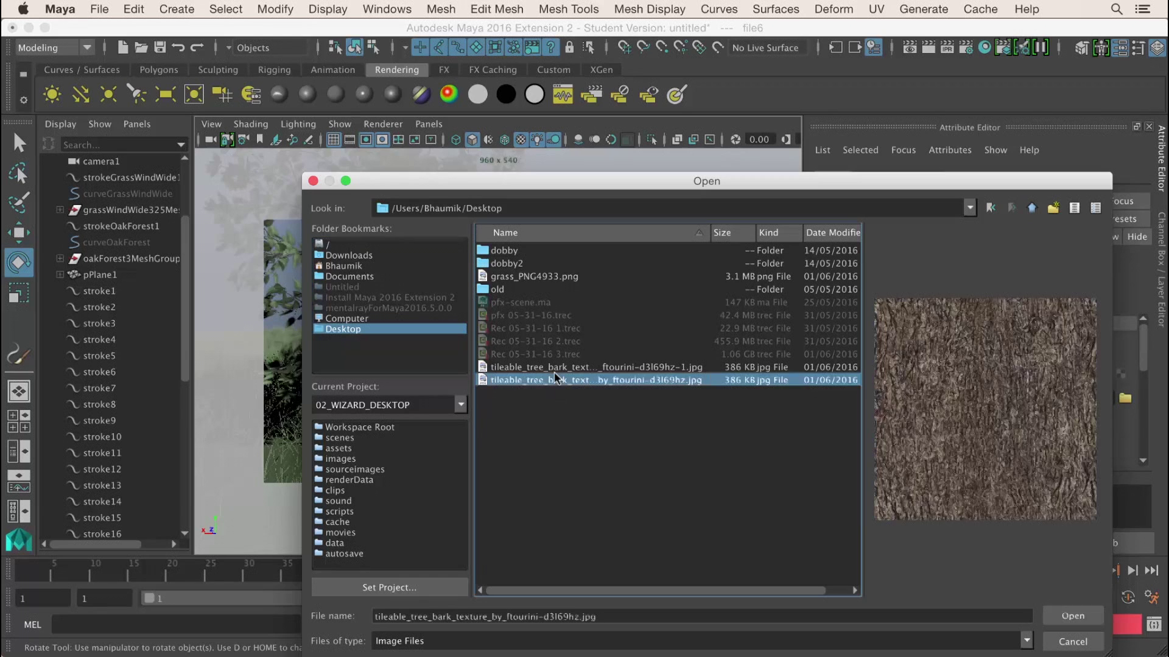
left_click(1073, 617)
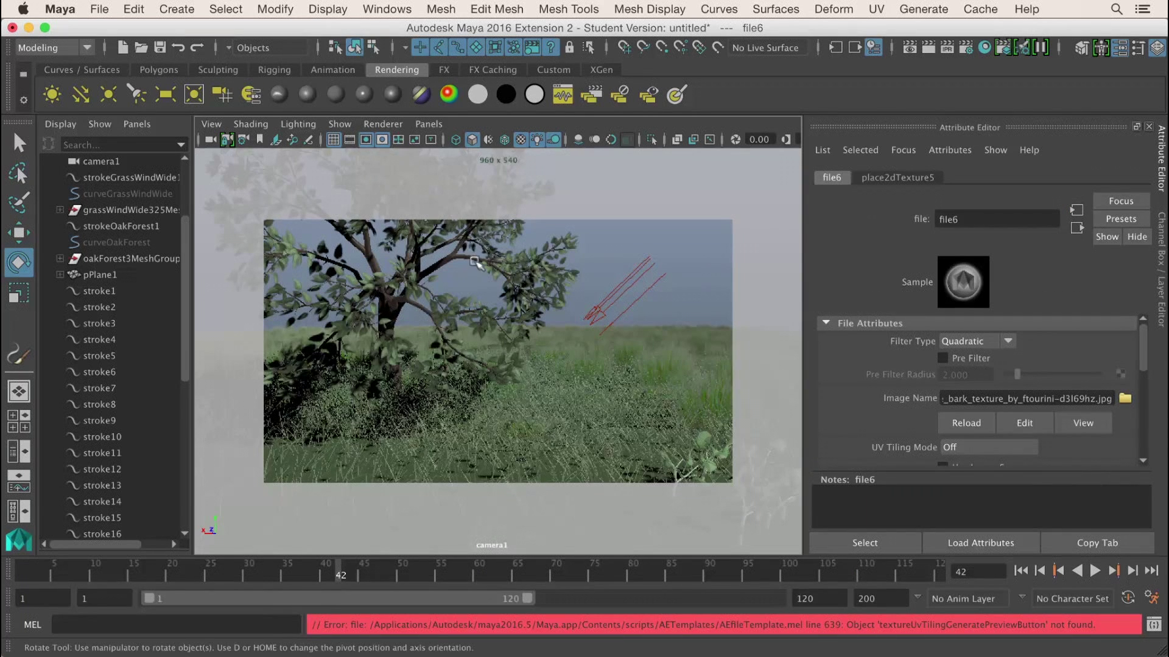
left_click(596, 233)
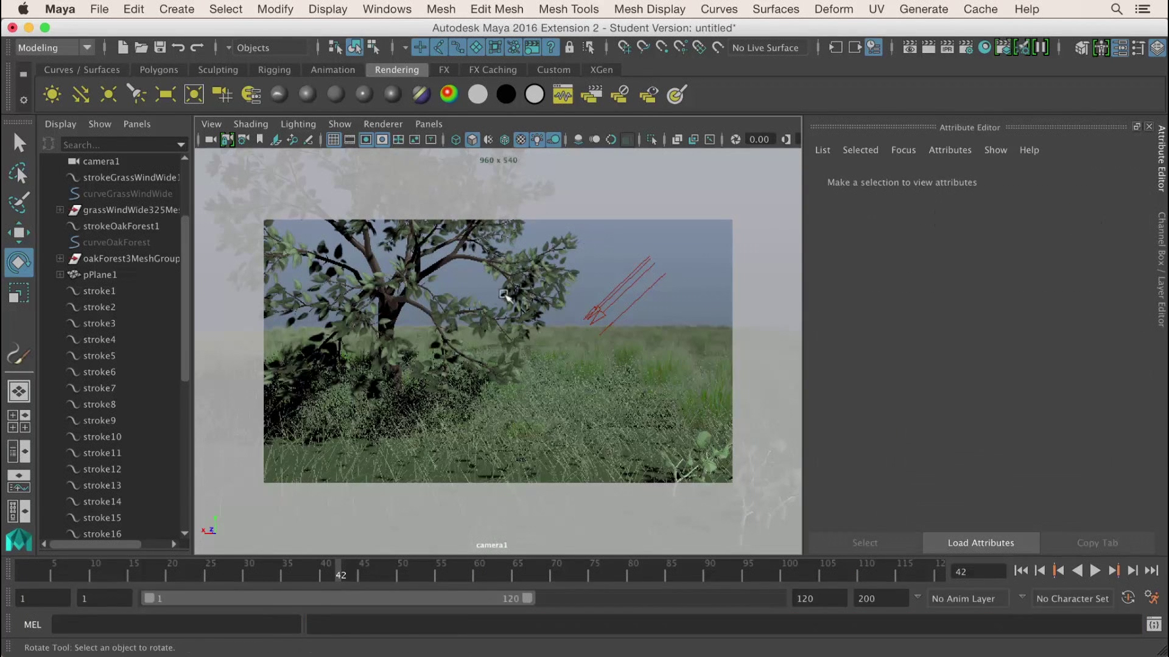
- Switch to the perspective view, select the tree's branch mesh and open the 2D placement settings of its bark texture
key("space")
left_click_drag(486, 304, 489, 258)
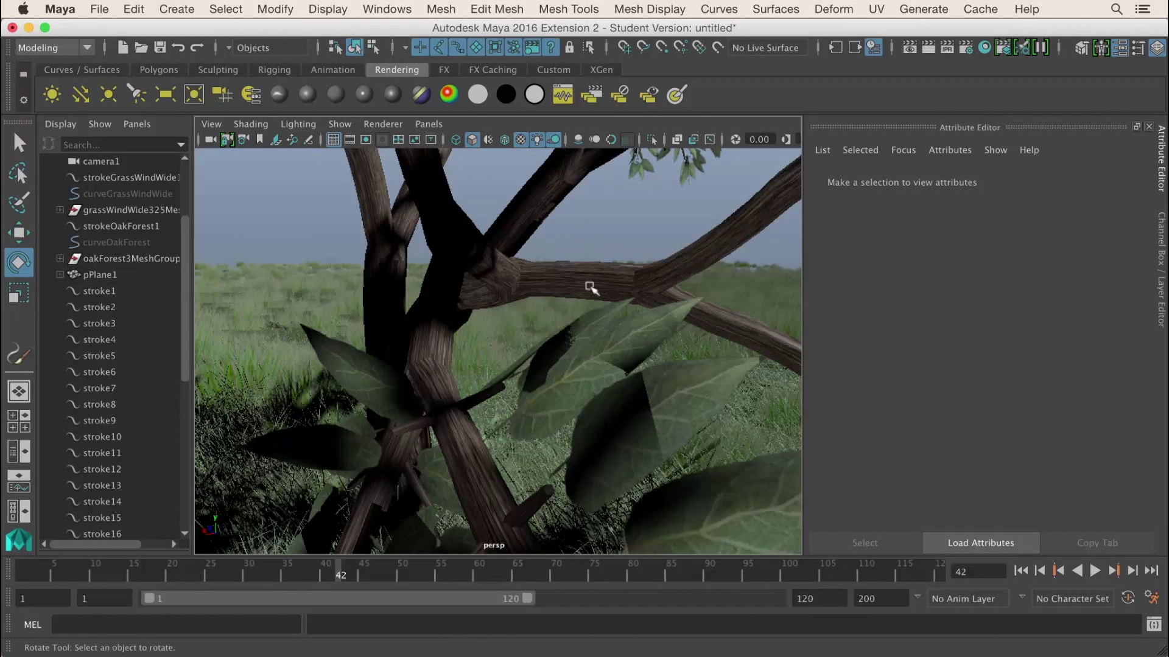
left_click(593, 284)
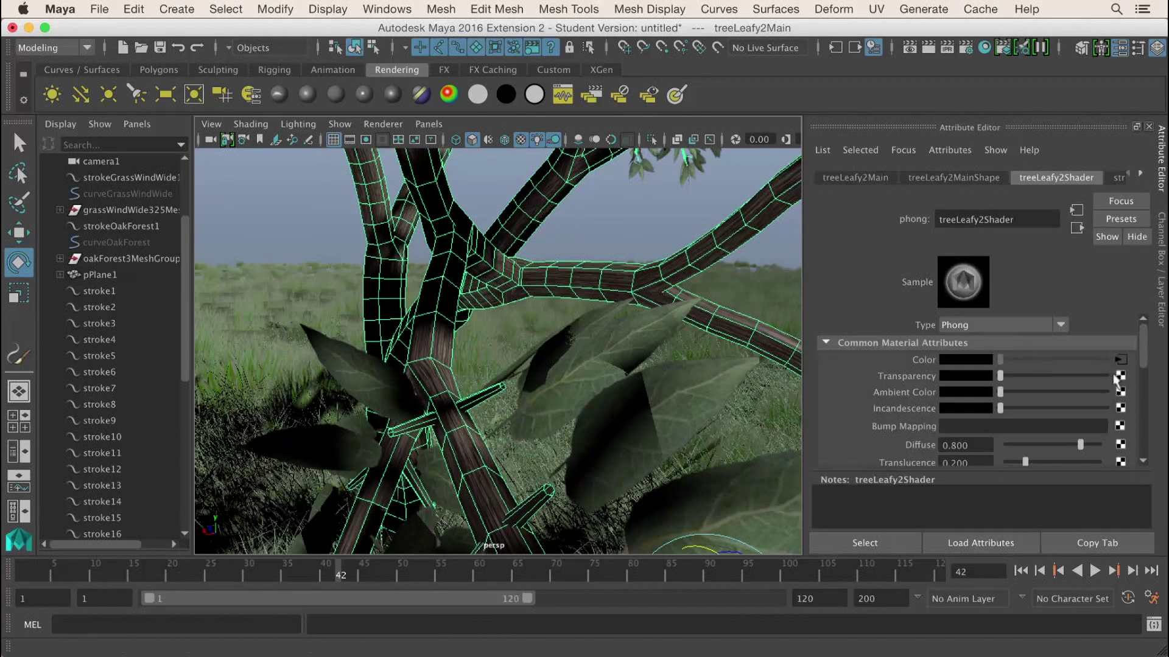
left_click(1120, 360)
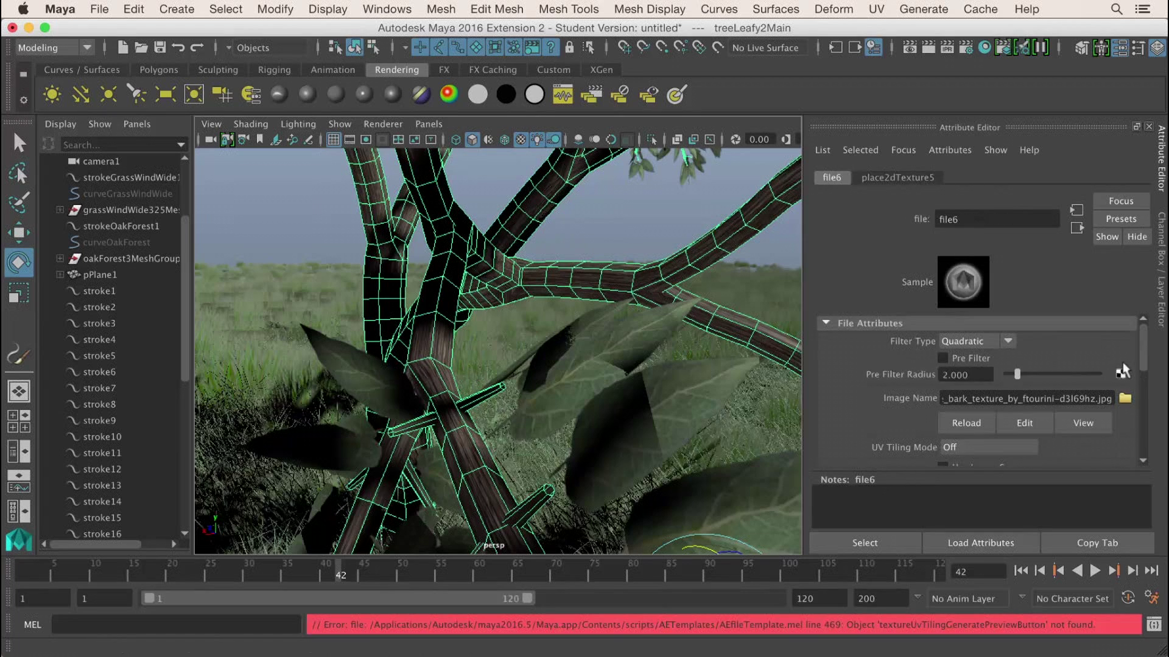
left_click(898, 178)
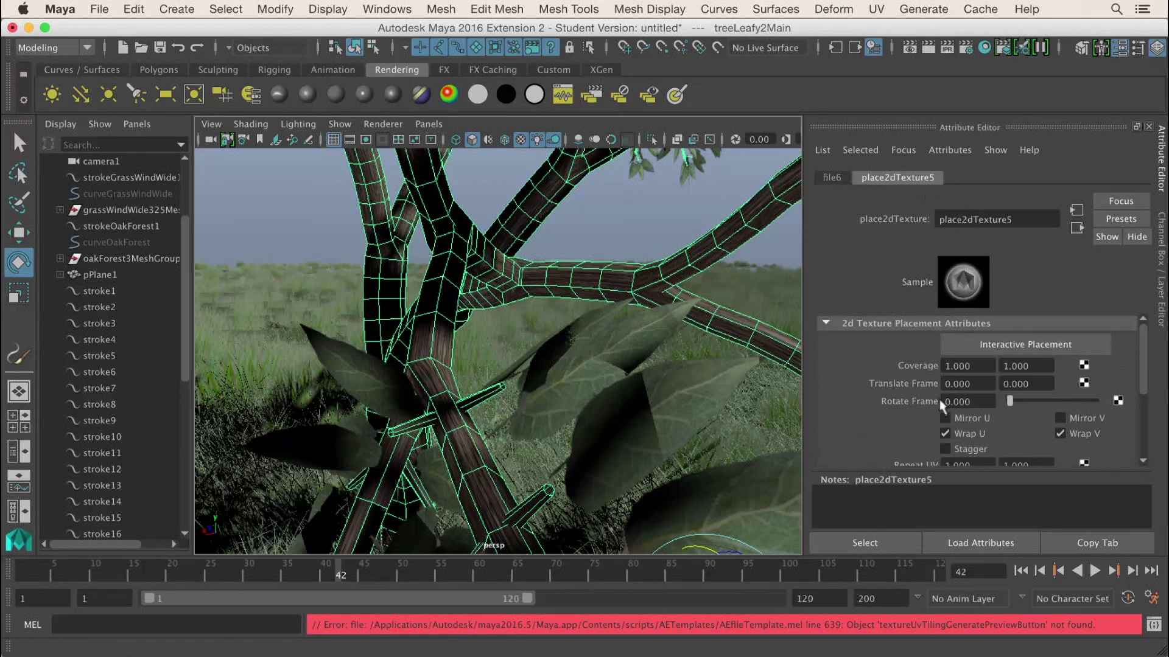
left_click_drag(1143, 364, 1140, 397)
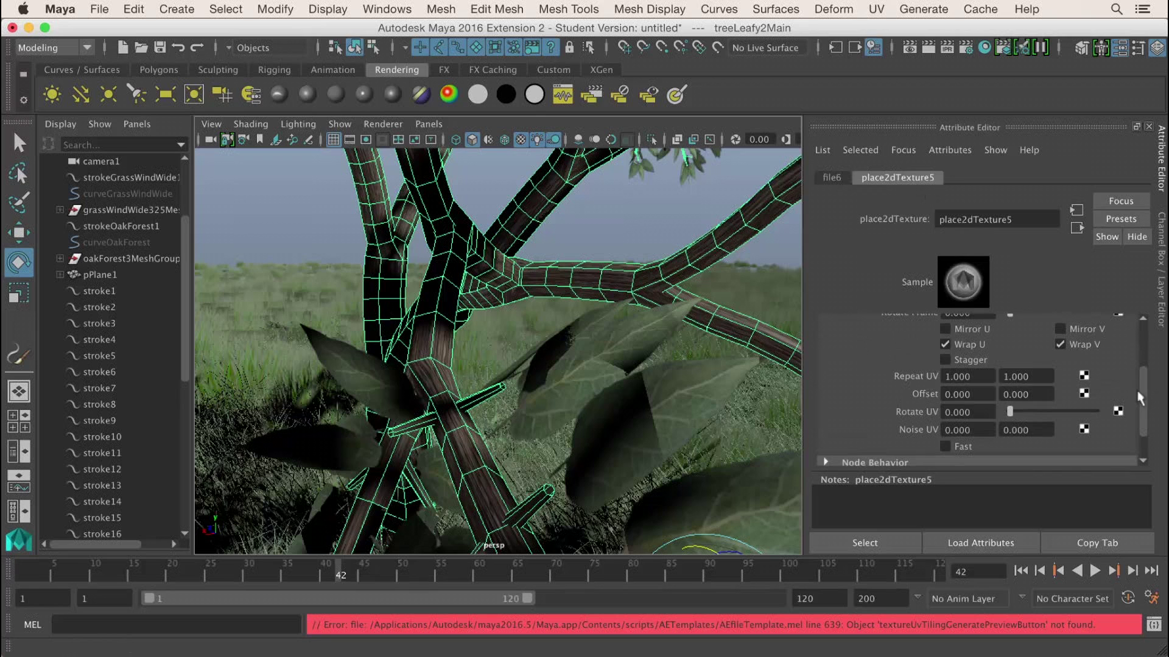
- Try a Repeat UV of 2 by 2 on the bark texture's placement
left_click(973, 376)
type("2")
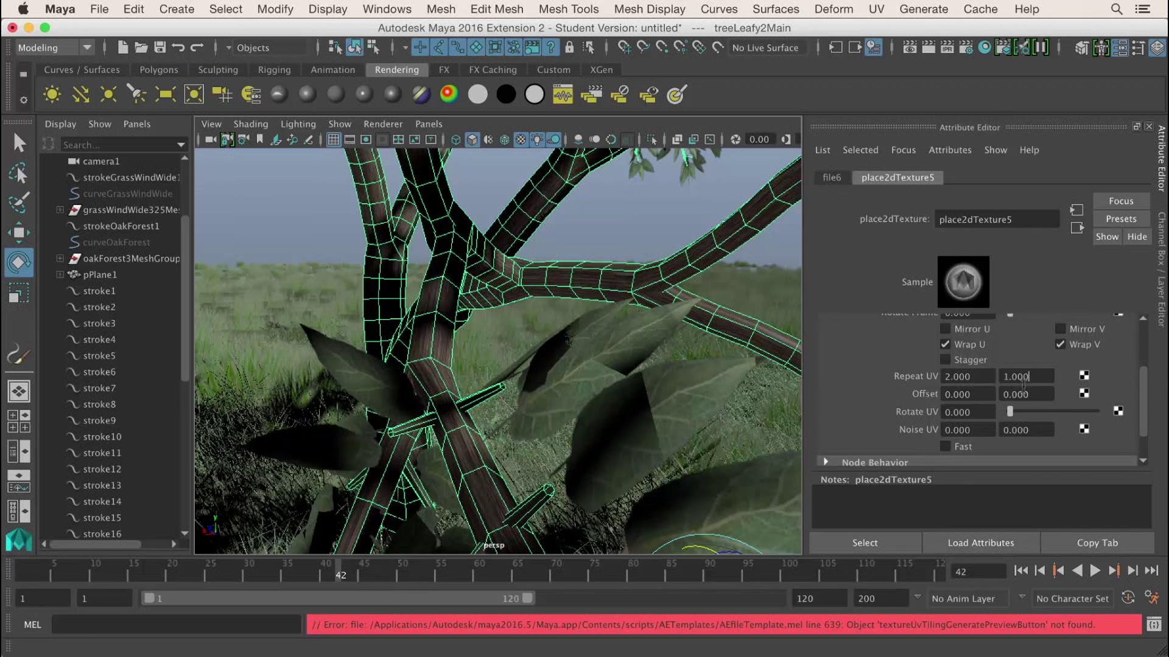
left_click(905, 548)
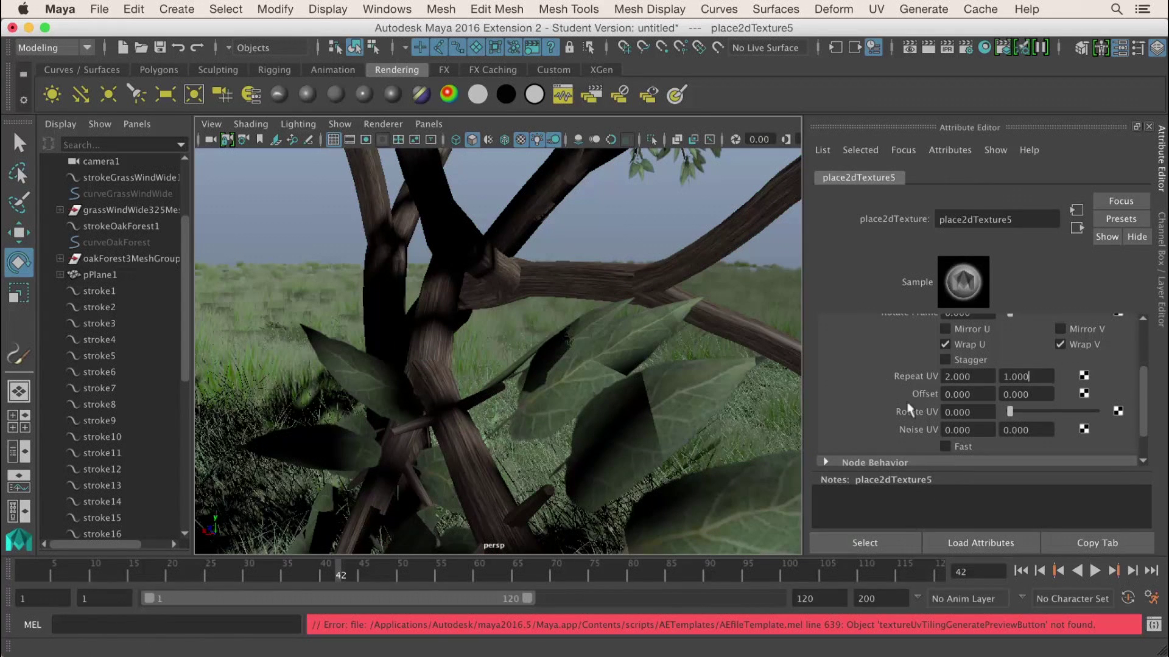
double_click(1031, 377)
type("2")
left_click(981, 378)
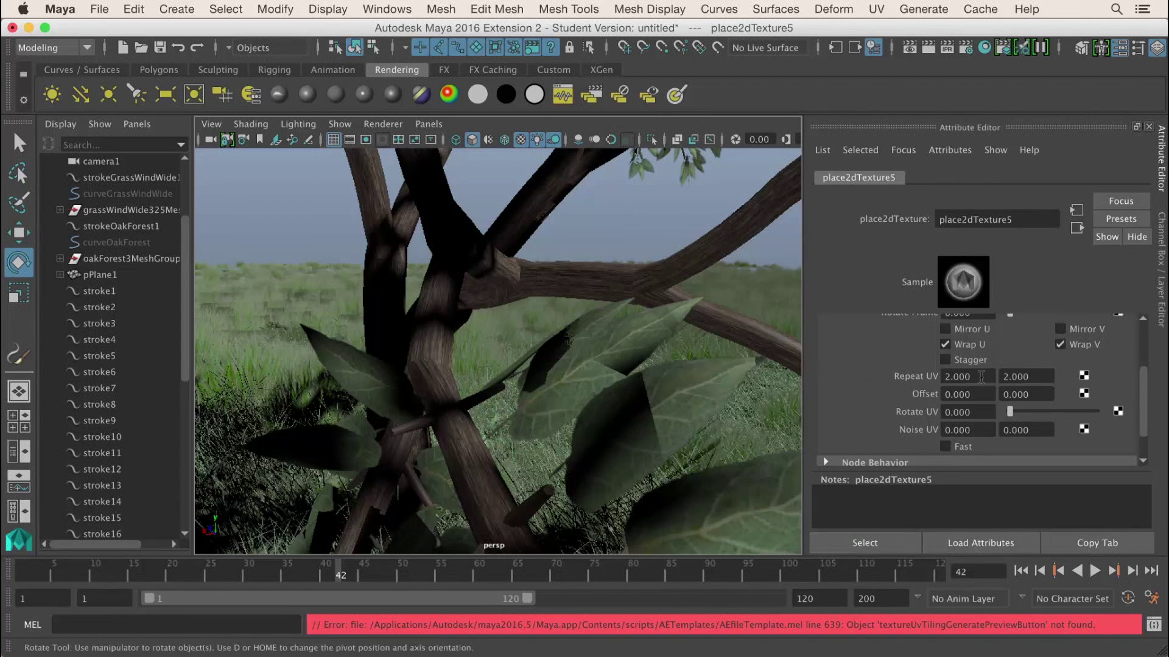
- Set the bark texture's Repeat UV to 1 in U and 4 in V
double_click(1035, 379)
type("4")
left_click(990, 378)
double_click(986, 379)
type("1")
left_click(1034, 376)
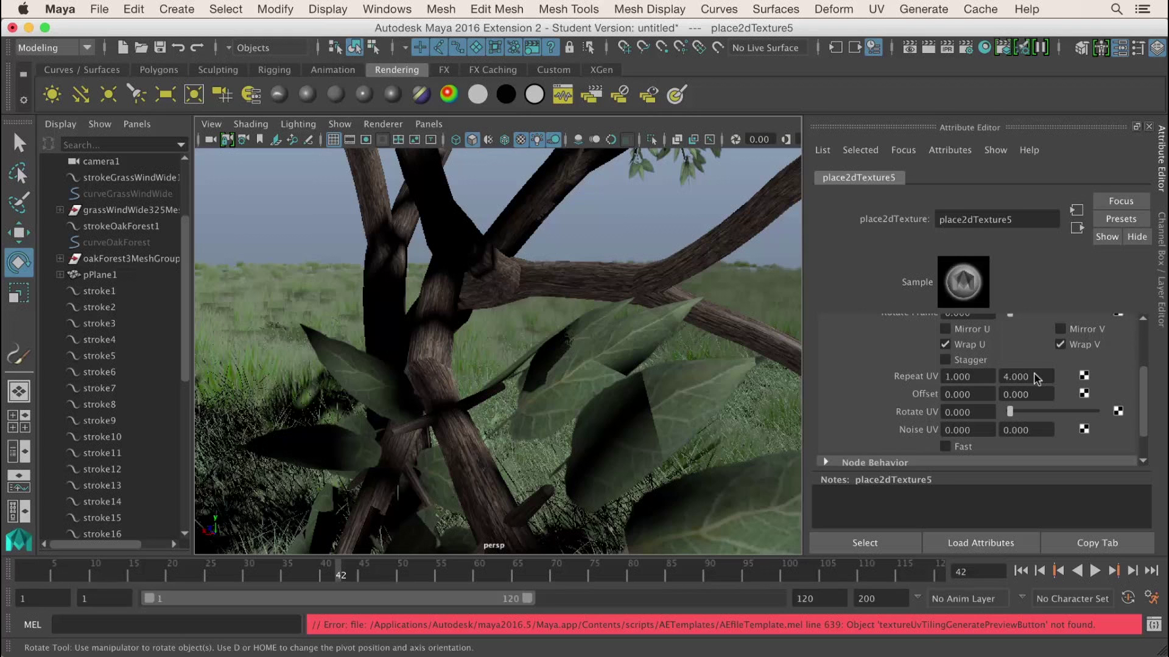
- Set the bark texture's Repeat UV to 0.5 in U and 5 in V
double_click(1037, 380)
type("5")
left_click(987, 377)
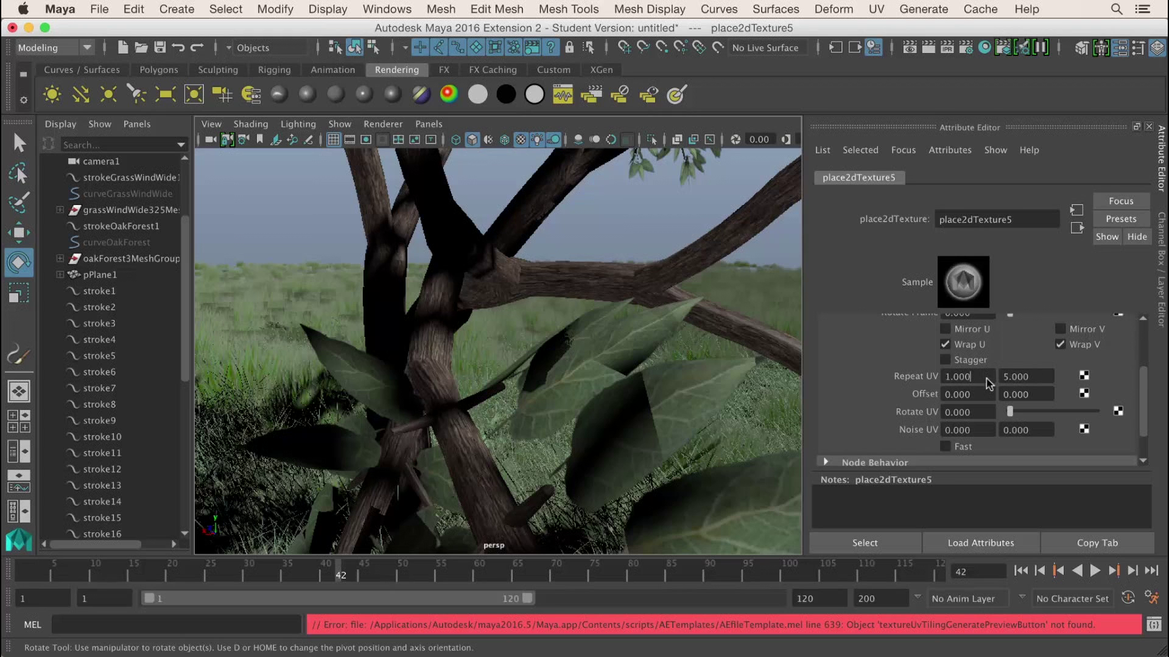
double_click(986, 379)
type(".5")
left_click(1034, 376)
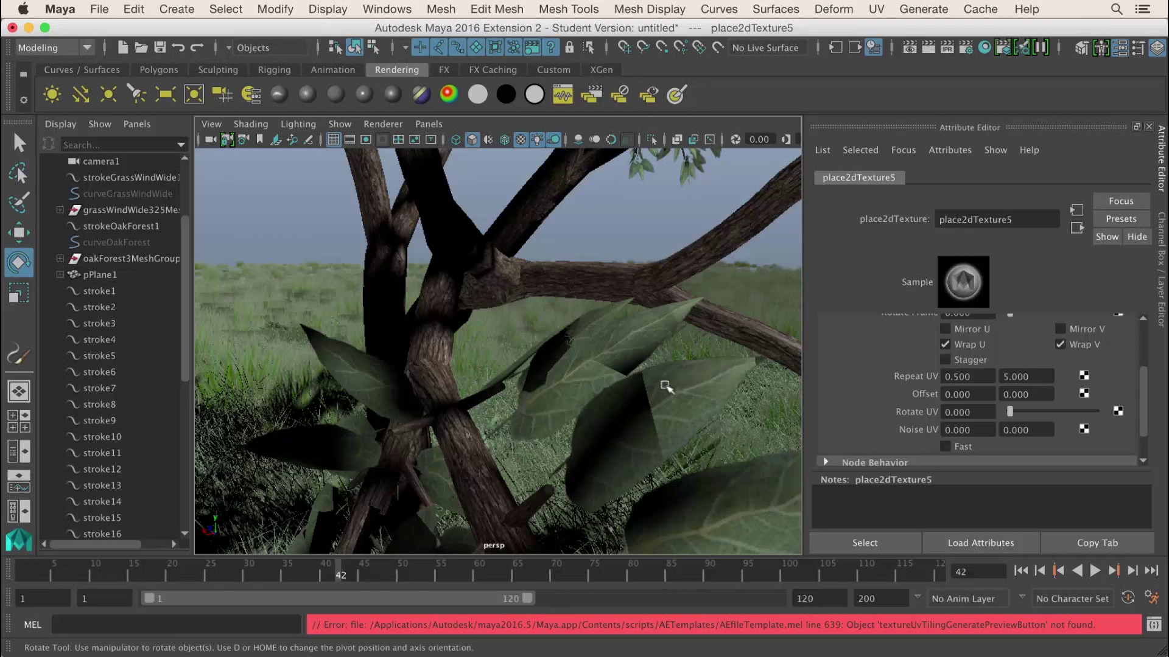
- Frame the tree and surrounding grass field in the perspective view with the resolution gate turned on
right_click_drag(668, 379, 621, 378, "alt")
left_click_drag(621, 378, 645, 372, "alt")
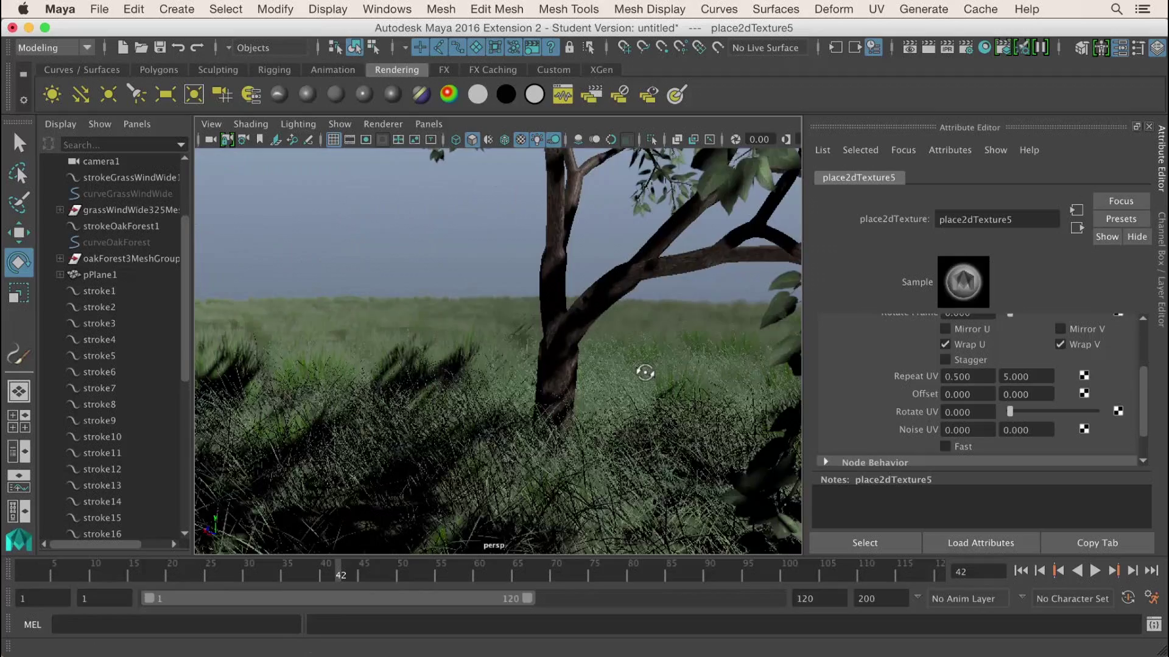
right_click_drag(645, 373, 487, 165, "alt")
middle_click_drag(544, 167, 340, 162, "alt")
mouse_move(420, 192)
left_mouse_down("alt")
mouse_move(396, 184)
mouse_move(415, 188)
left_mouse_up("alt")
middle_click_drag(415, 188, 449, 196, "alt")
right_click_drag(449, 195, 431, 196, "alt")
middle_click_drag(435, 196, 417, 193, "alt")
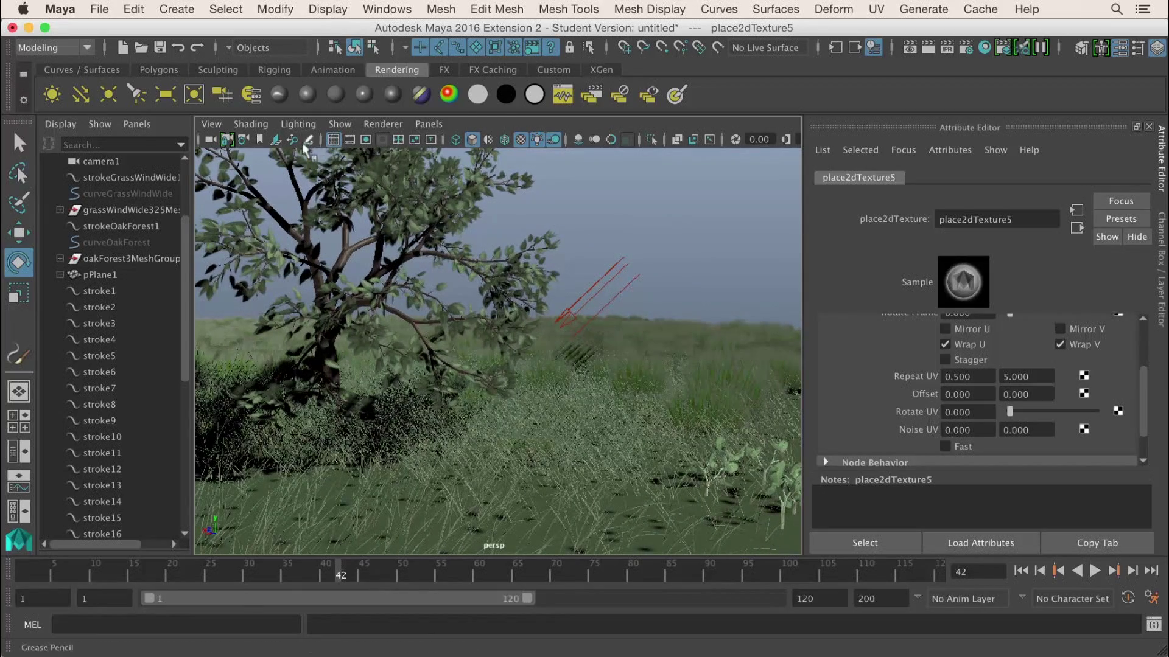
left_click(367, 142)
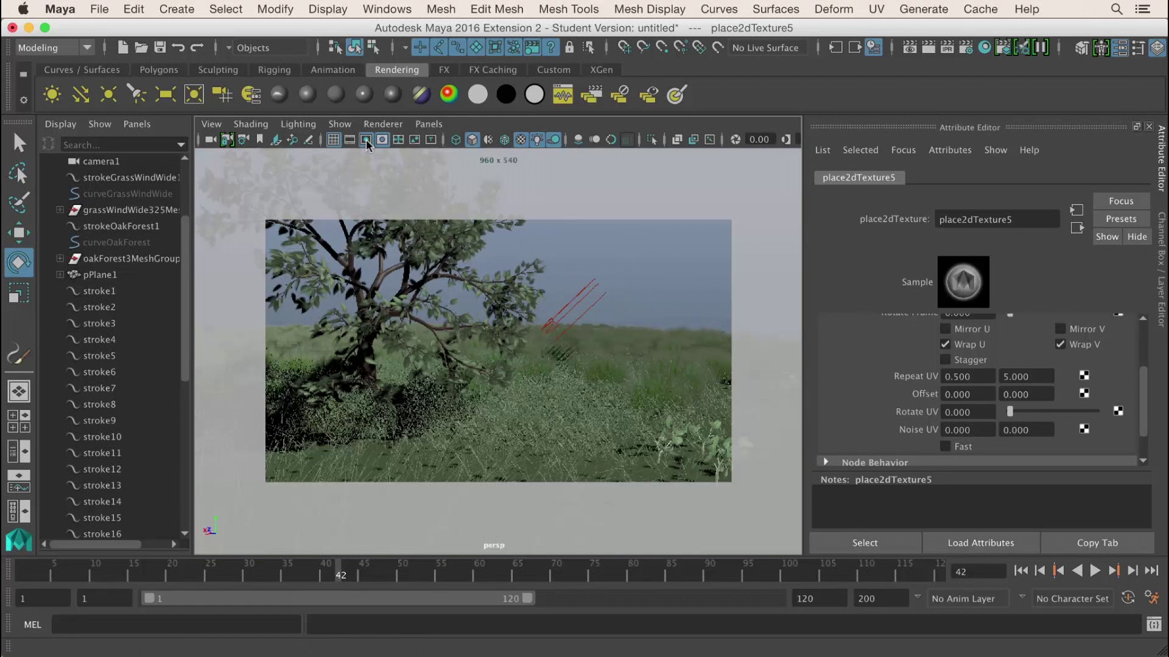
middle_click_drag(548, 304, 538, 302, "alt")
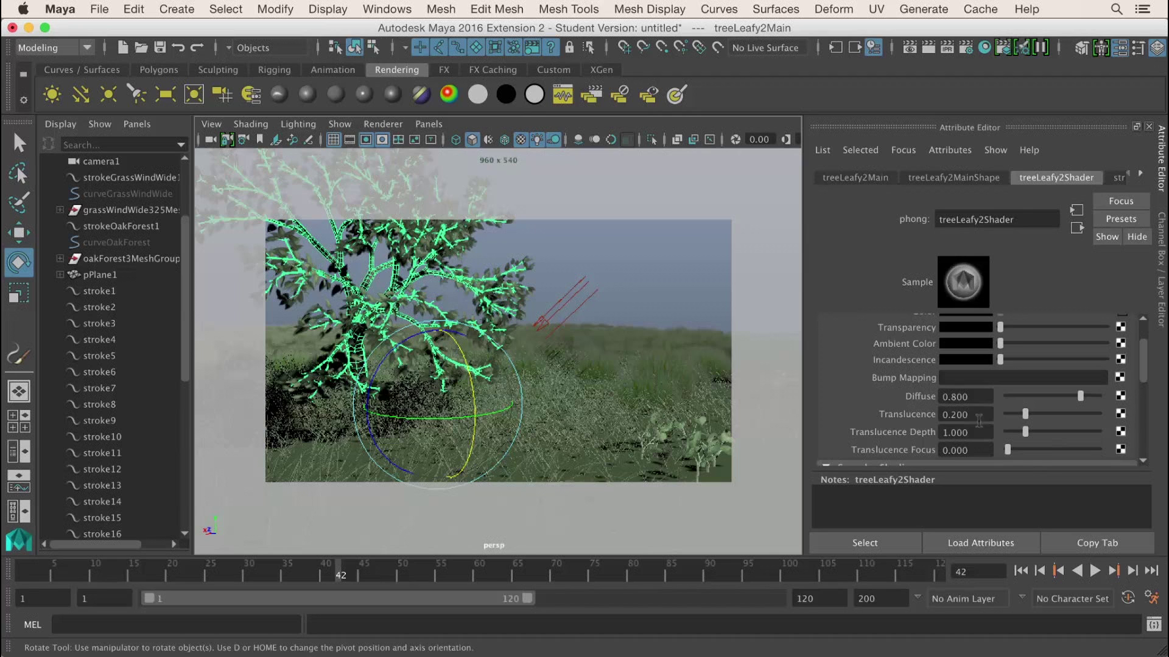
- Lower the Translucence of the tree's treeLeafy2Shader to about 0.117 and look through its specular shading settings
scroll(996, 424, "up", 2)
scroll(998, 420, "down", 4)
left_click_drag(1024, 365, 1016, 365)
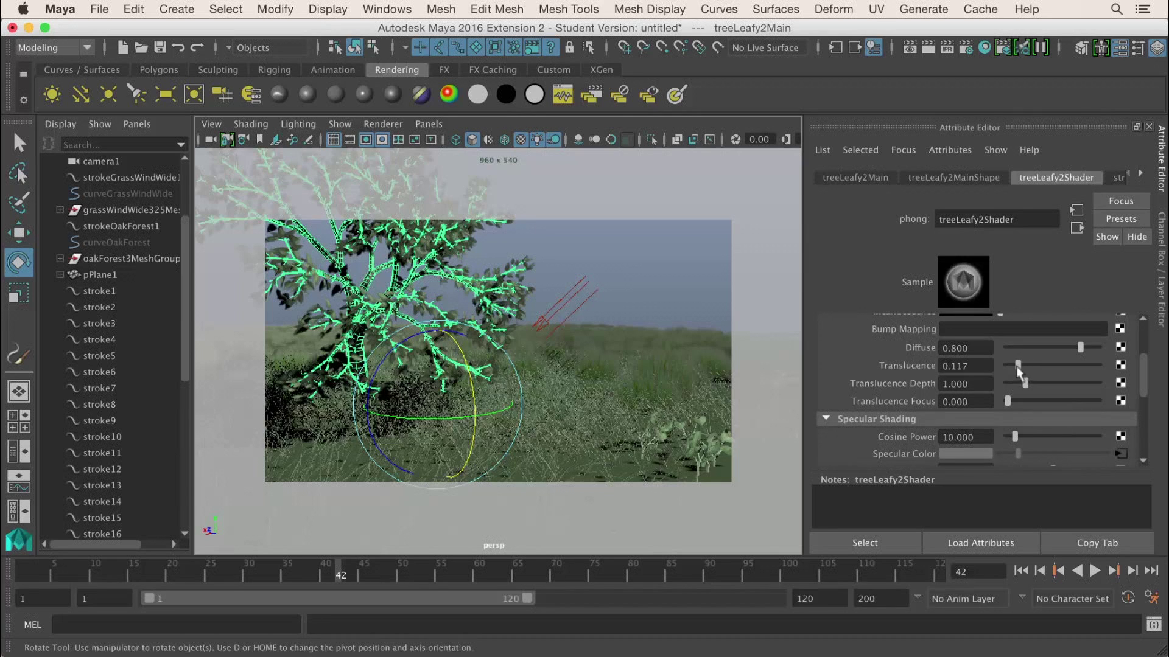
scroll(1012, 380, "up", 1)
scroll(1007, 385, "down", 3)
scroll(1009, 387, "down", 2)
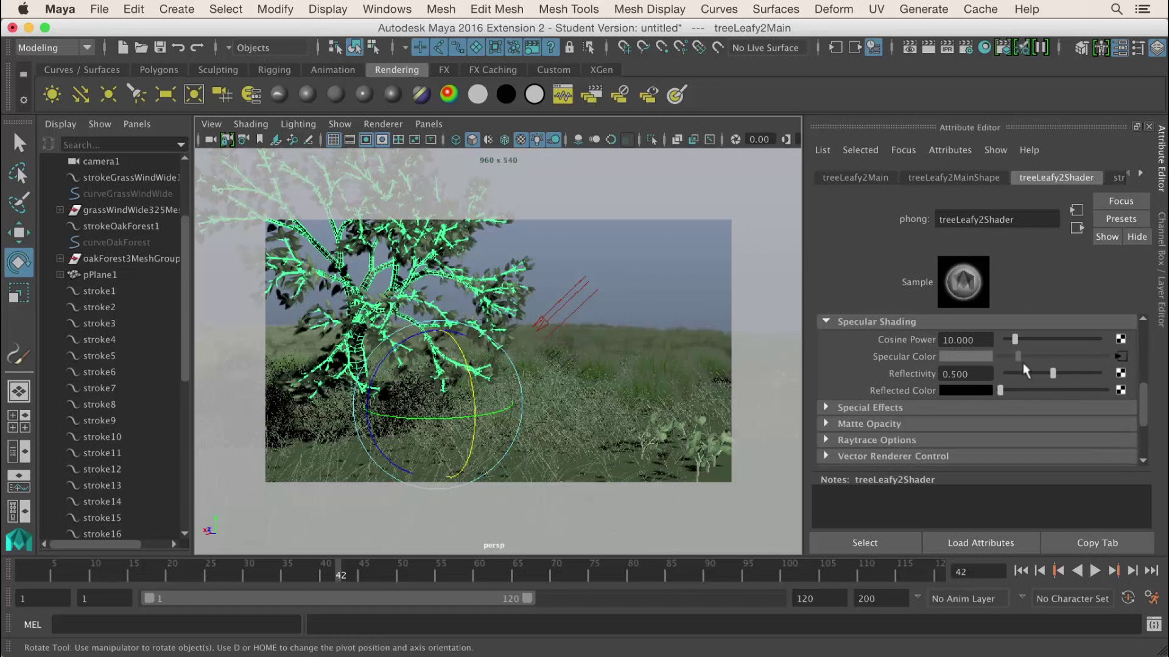
left_click_drag(1028, 371, 1025, 371)
- Clear the selection, render the perspective view with mental ray and put the render window away
left_click(607, 264)
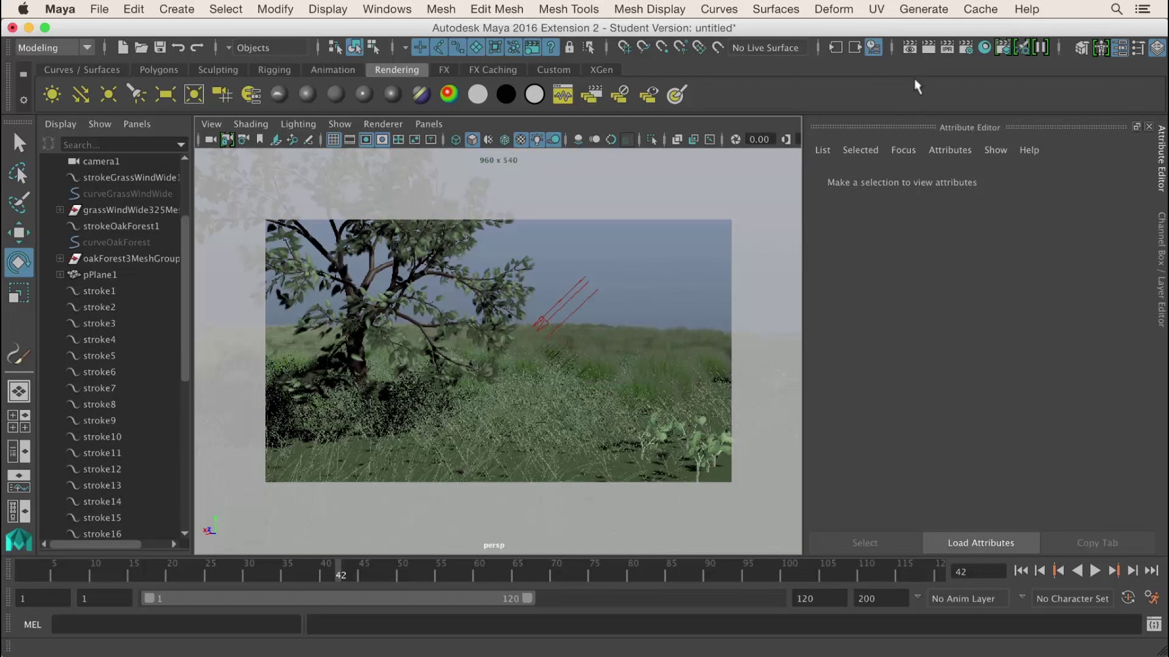
left_click(925, 51)
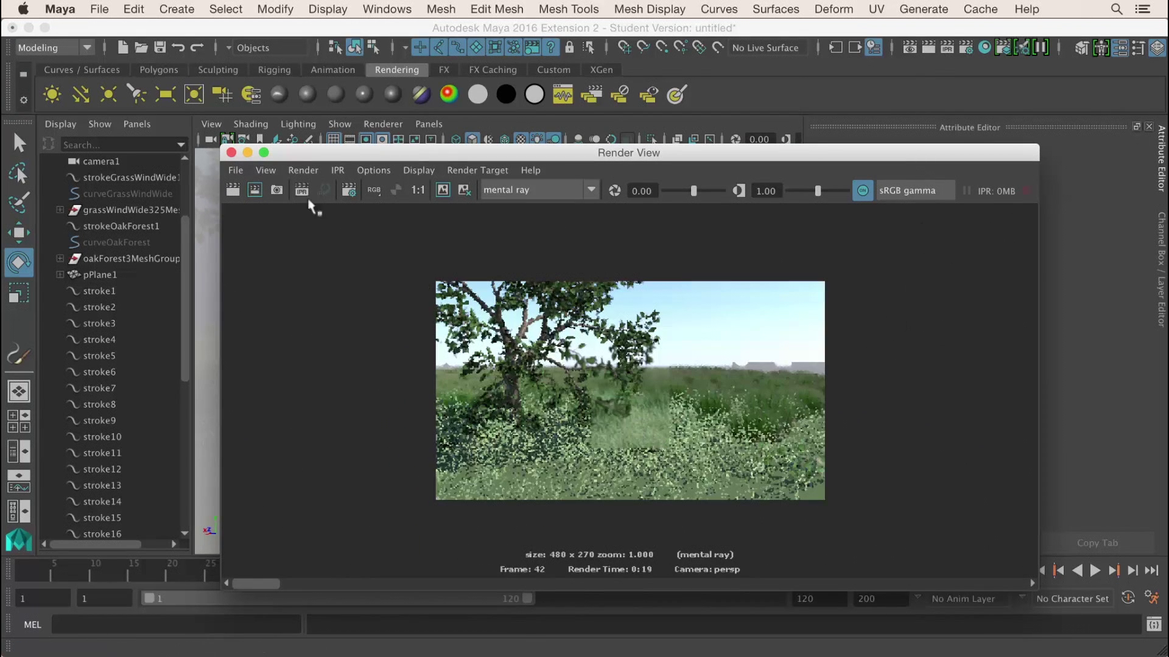
left_click(247, 152)
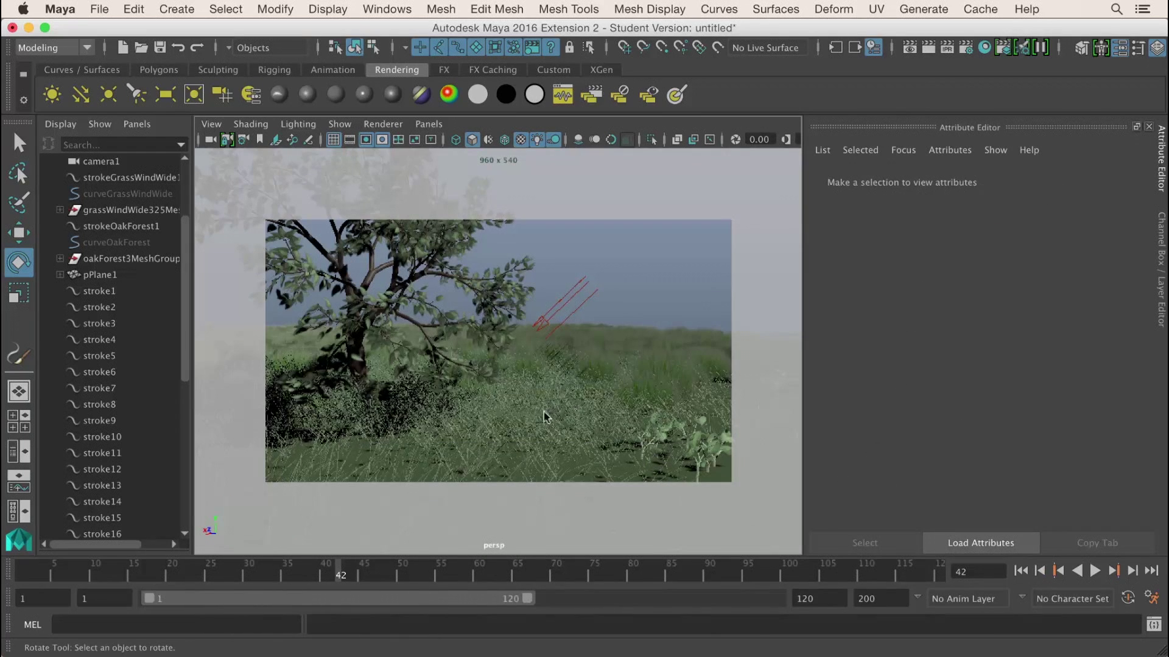
- Darken the color at position 0 of the grass shader's color ramp and clear the selection
left_click(544, 414)
scroll(1046, 395, "up", 5)
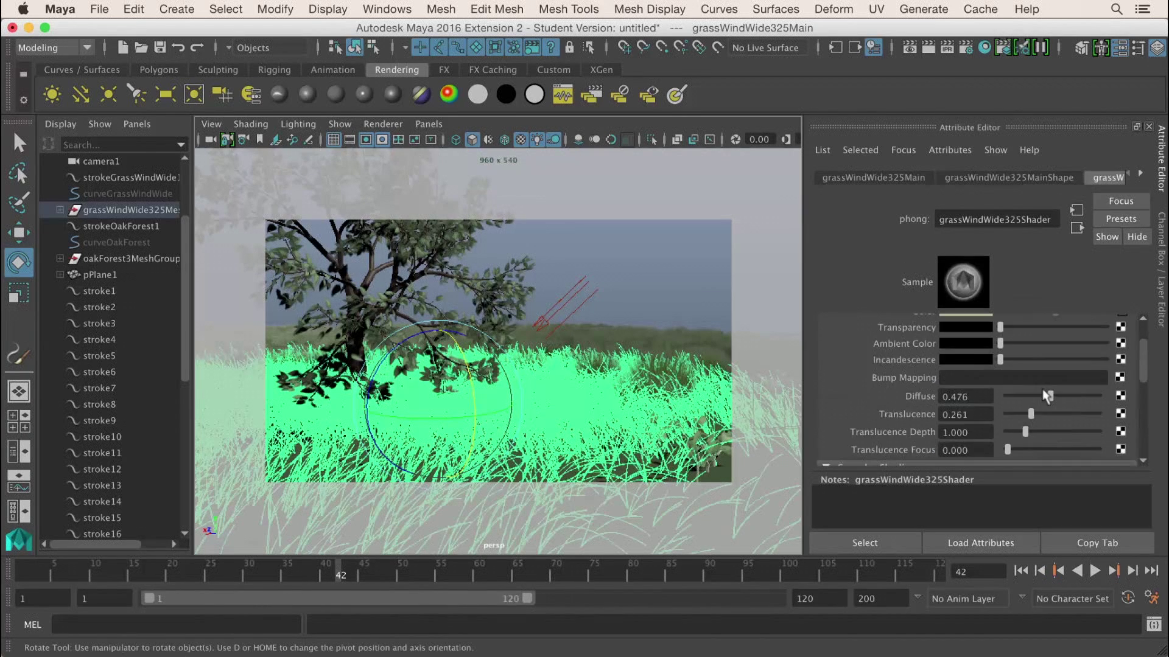
left_click(1120, 360)
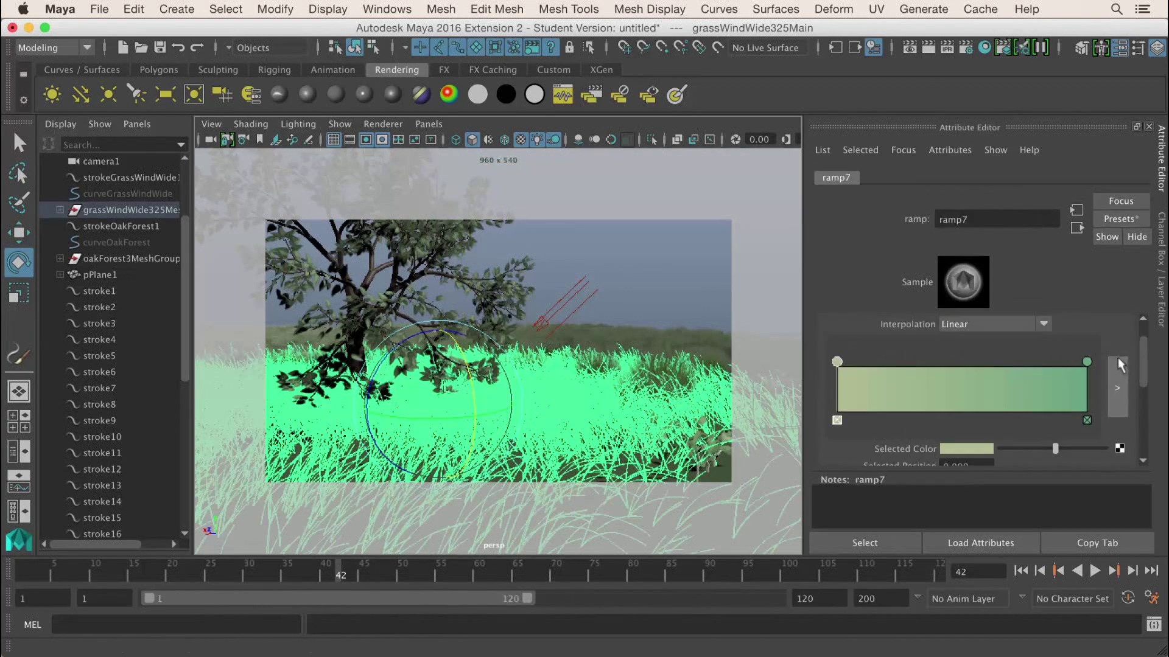
mouse_move(1145, 349)
left_mouse_down()
mouse_move(1144, 368)
mouse_move(1146, 350)
left_mouse_up()
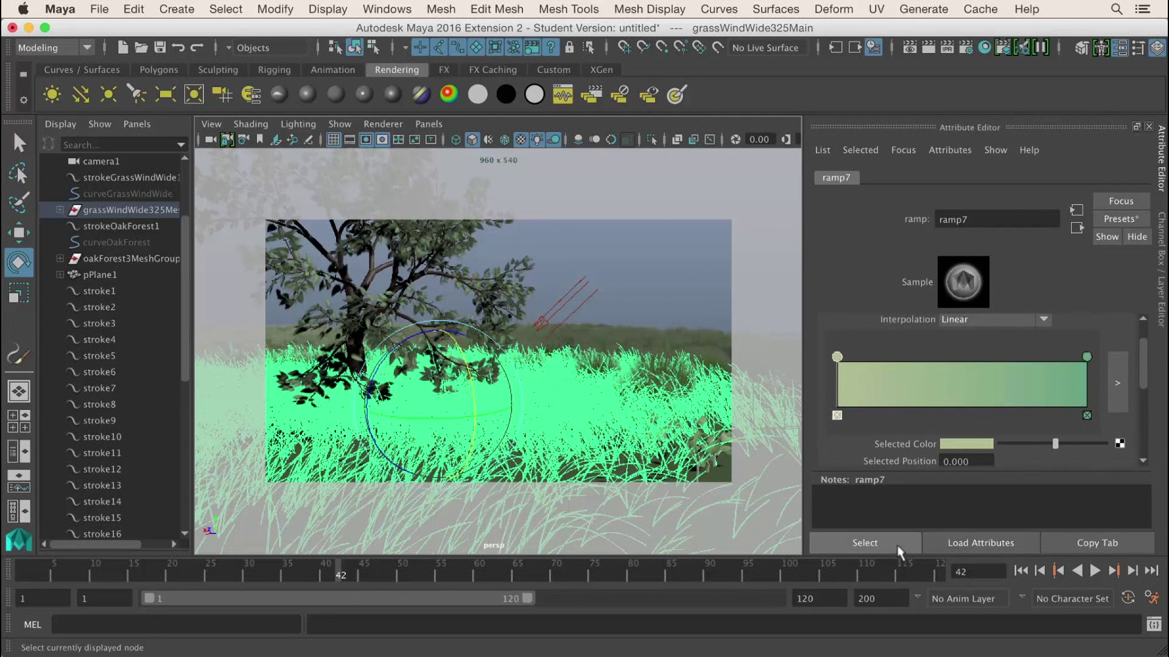
left_click(868, 543)
left_click_drag(1053, 443, 1035, 445)
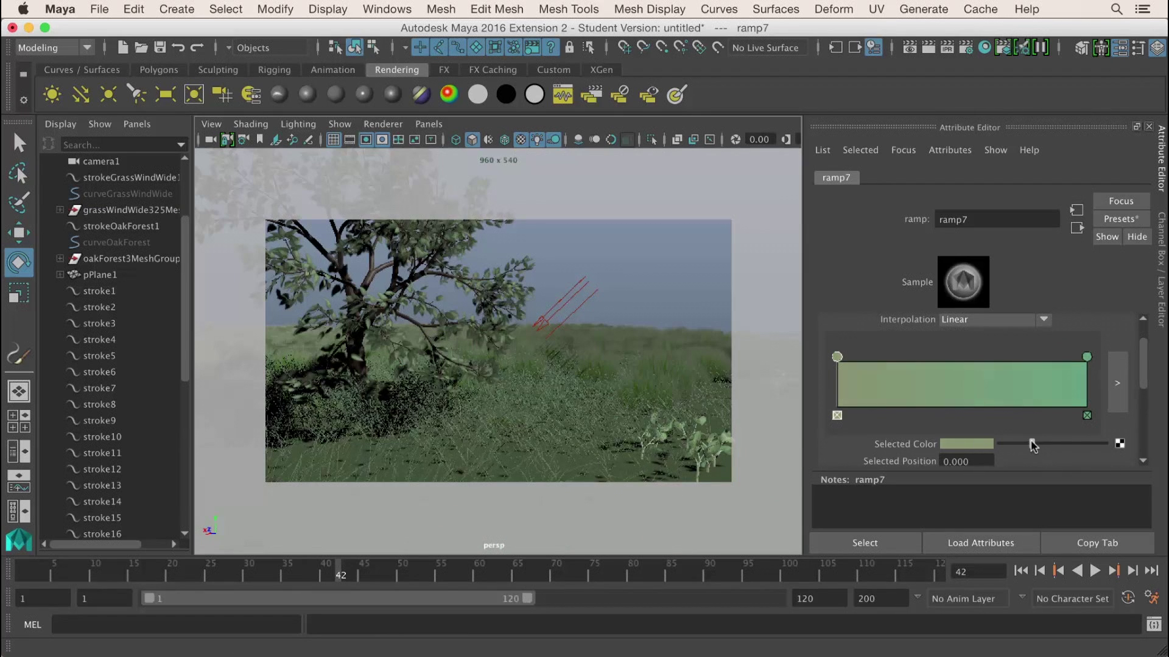
left_click(509, 436)
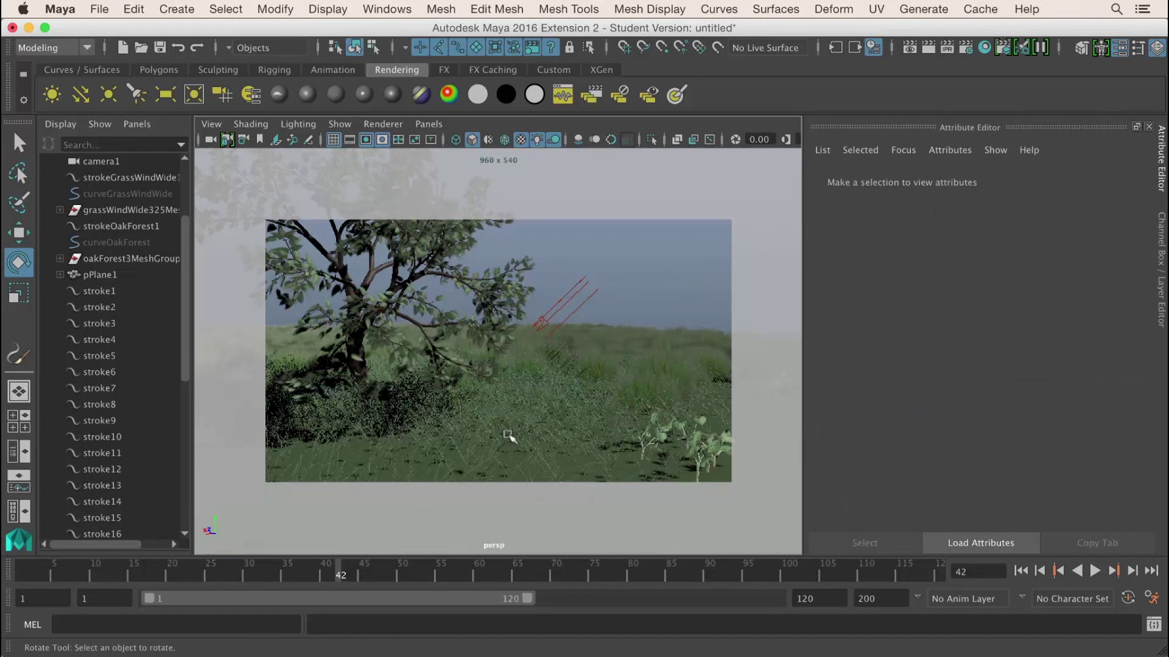
- Select the strokeGrassWindWide1 stroke and change the Sample Density in its stroke shape attributes
left_click(510, 418)
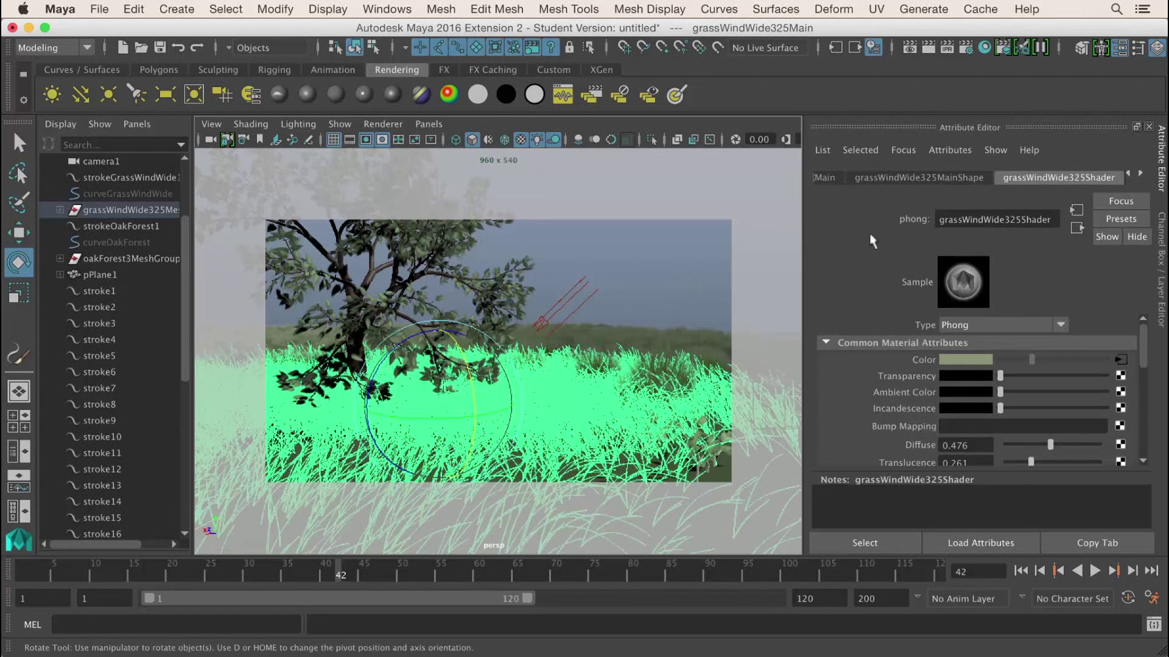
left_click(1128, 173)
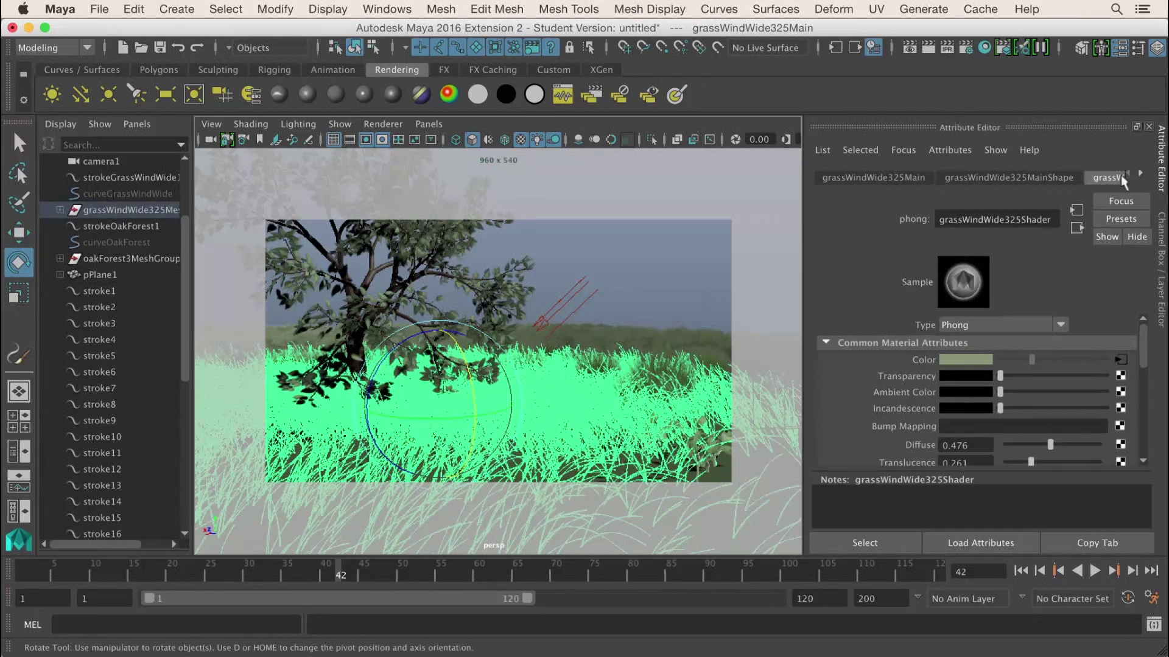
left_click(115, 180)
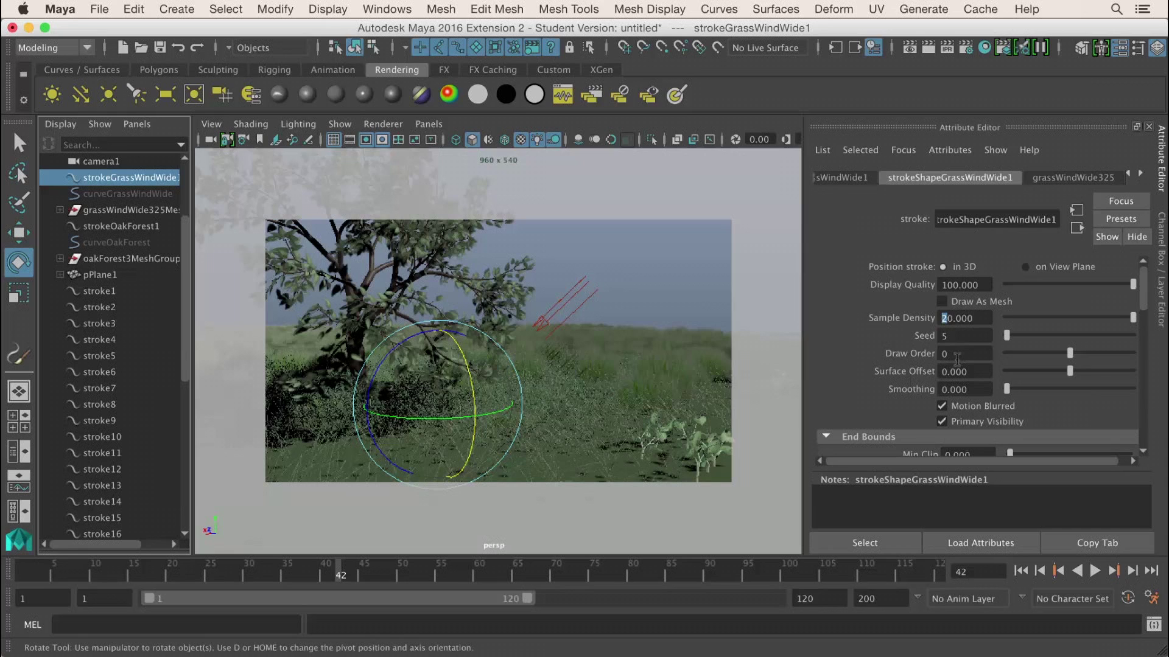
type("4")
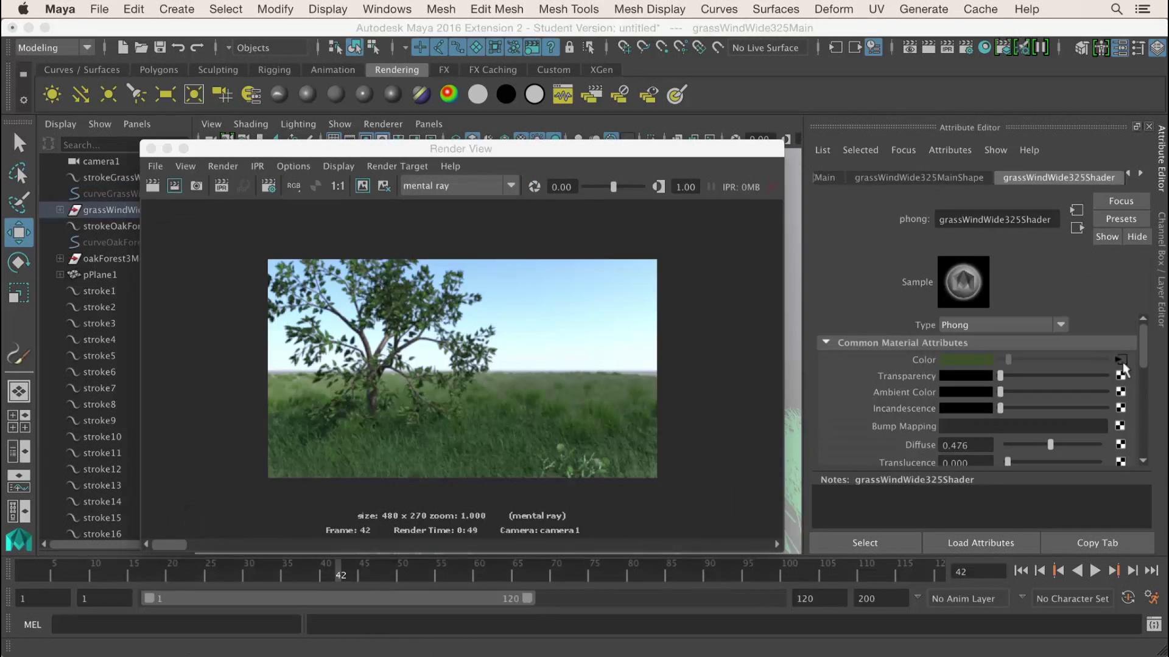
- Review the grass shader's color ramp and the mental ray environment options in the render settings
left_click(1125, 365)
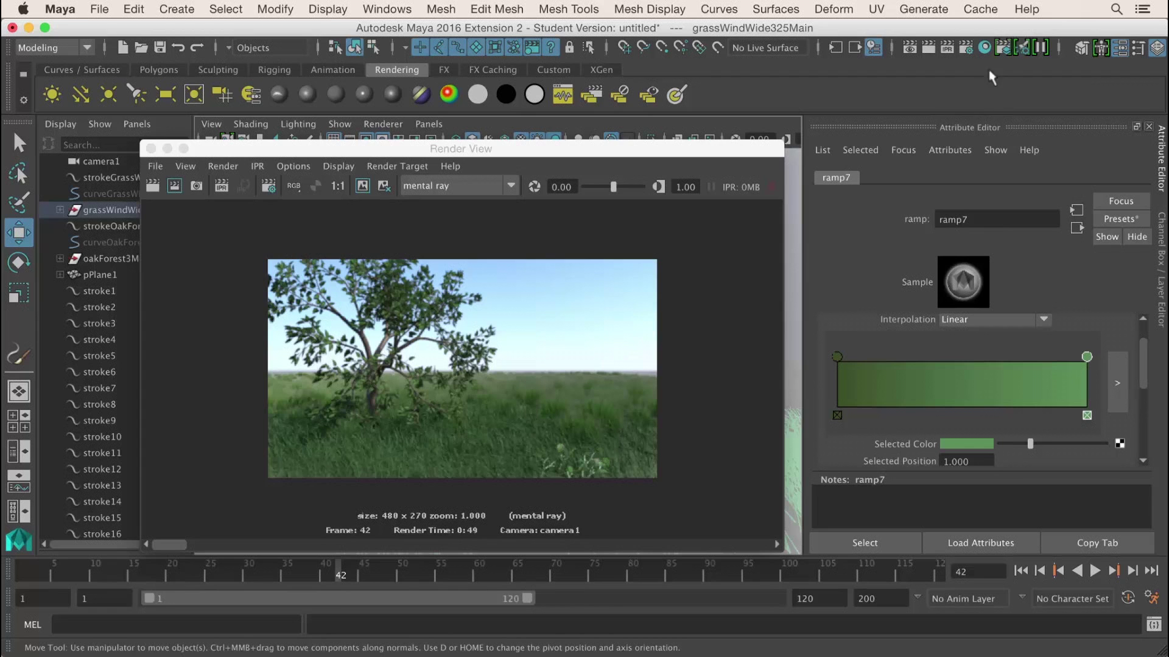
left_click(967, 49)
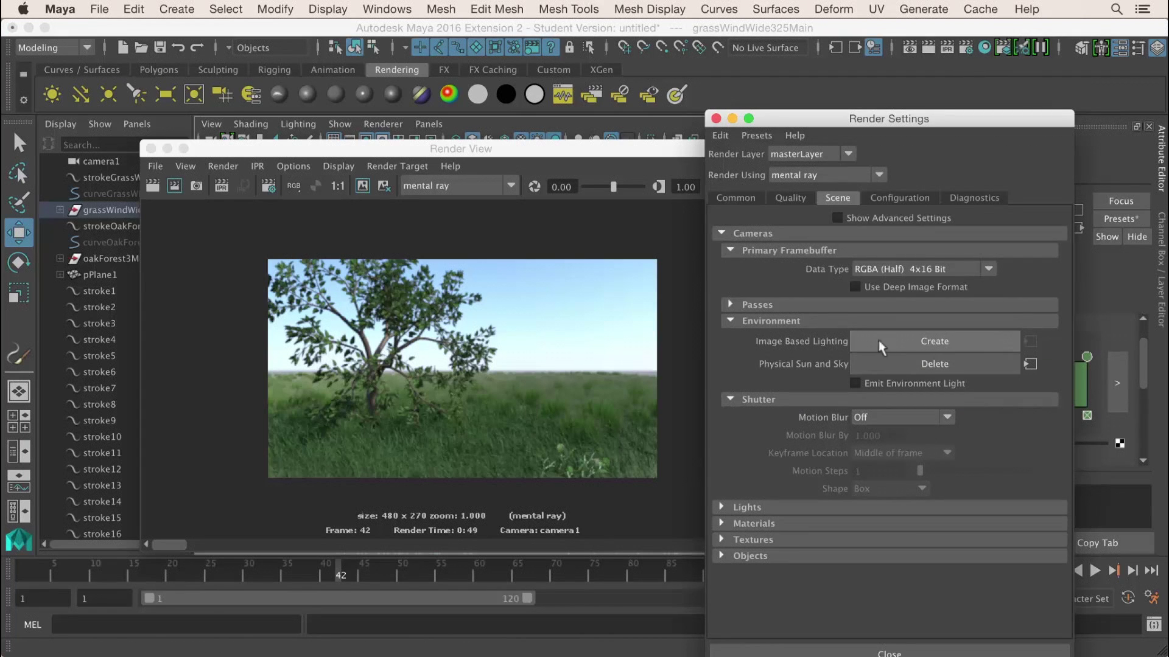
left_click(716, 118)
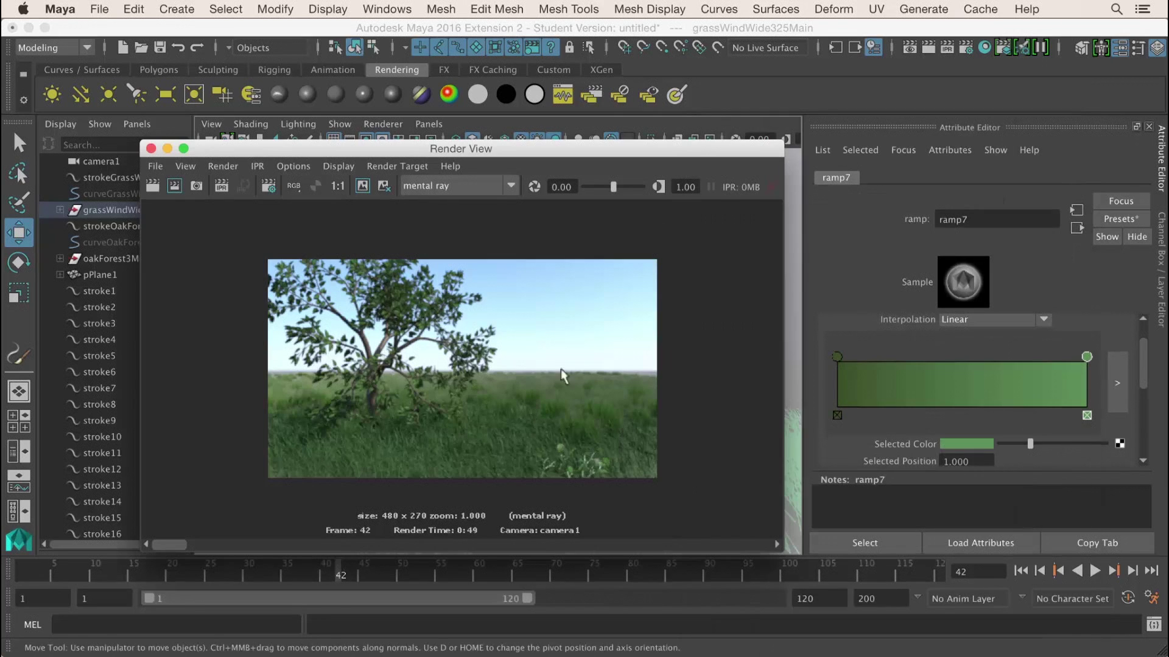